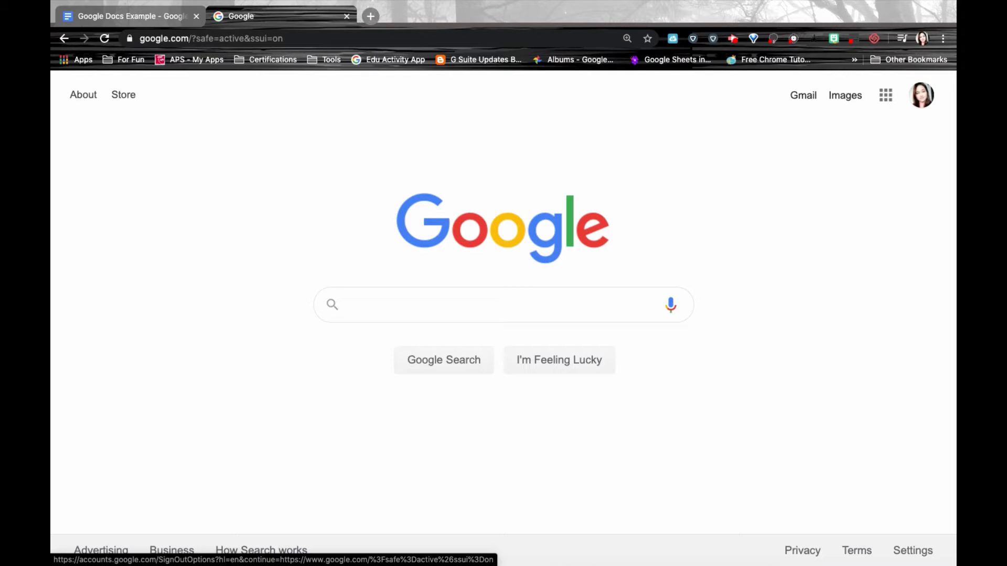
Check the signed-in account, then go to Google Docs from the Google apps grid.
{"action": "left_click", "coordinate": [923, 104]}
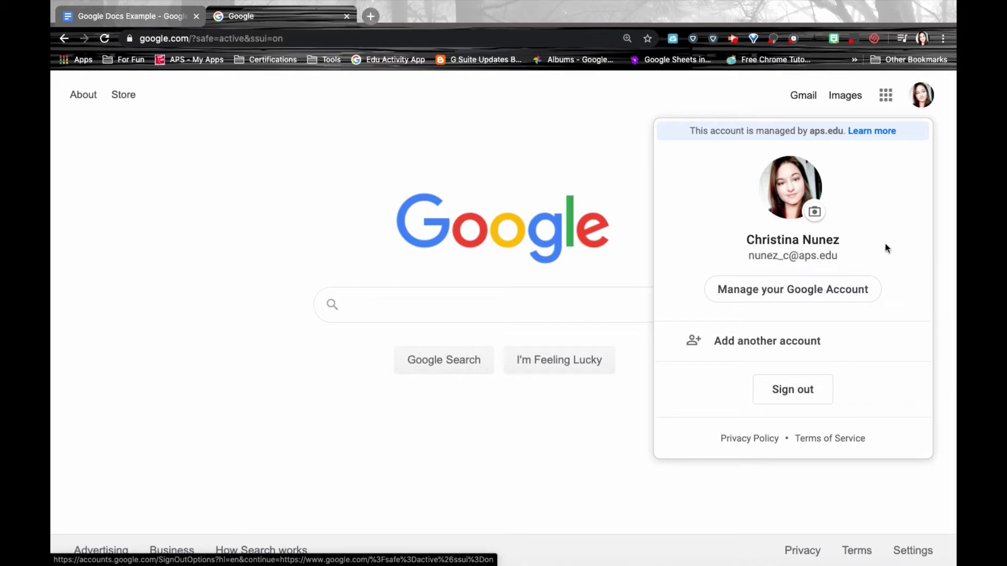
{"action": "left_click", "coordinate": [943, 243]}
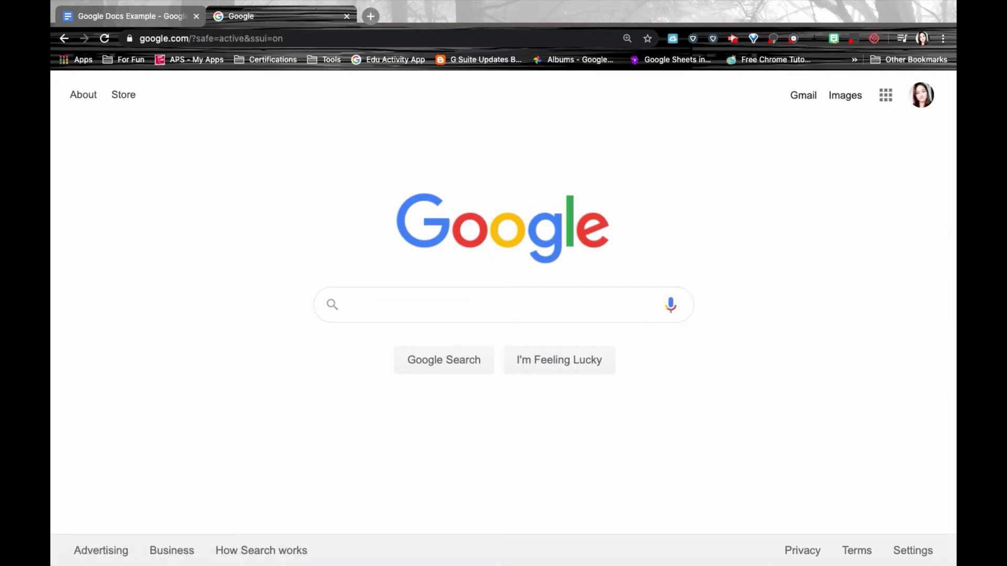
{"action": "left_click", "coordinate": [887, 100]}
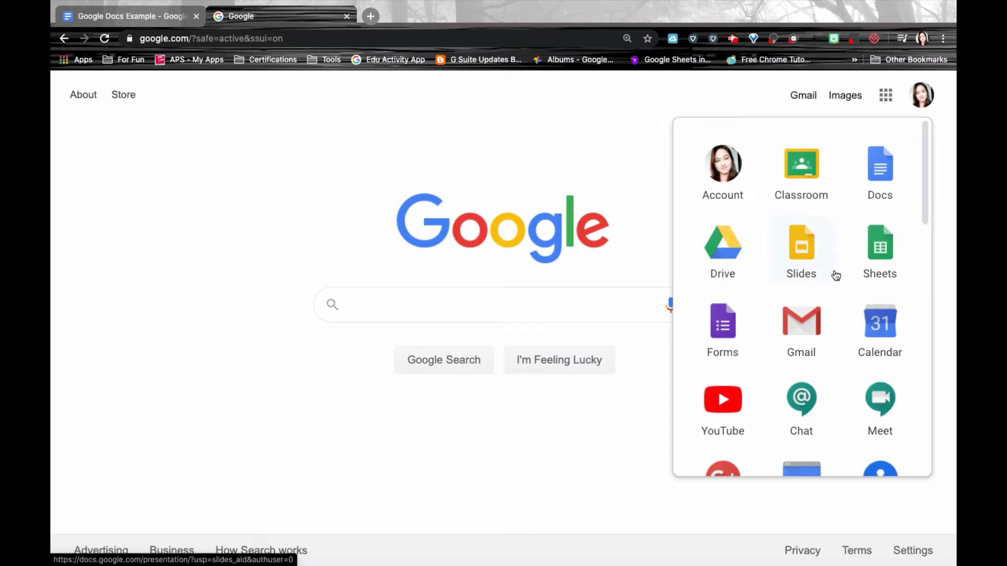
{"action": "scroll", "coordinate": [833, 274], "scroll_direction": "down", "scroll_amount": 3}
{"action": "scroll", "coordinate": [801, 314], "scroll_direction": "down", "scroll_amount": 6}
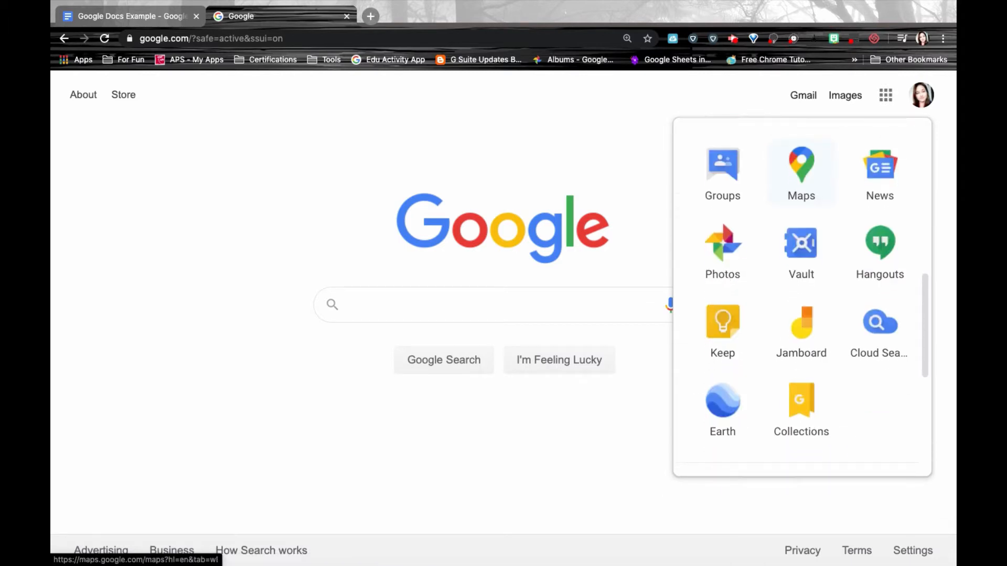
{"action": "scroll", "coordinate": [801, 315], "scroll_direction": "up", "scroll_amount": 8}
{"action": "scroll", "coordinate": [834, 277], "scroll_direction": "up", "scroll_amount": 3}
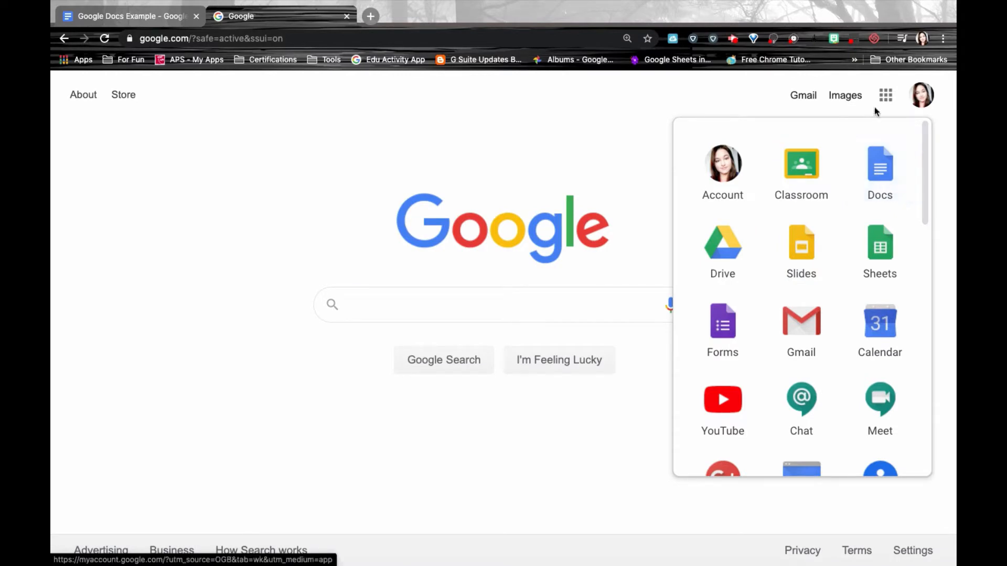
{"action": "left_click", "coordinate": [882, 190]}
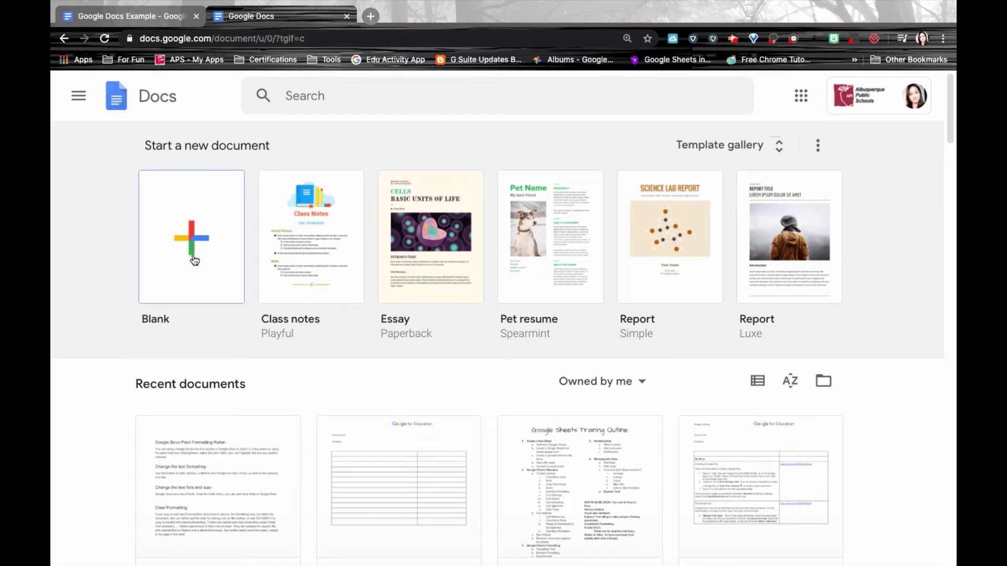
Start a blank document, then load docs.google.com in a new browser tab.
{"action": "left_click", "coordinate": [210, 239]}
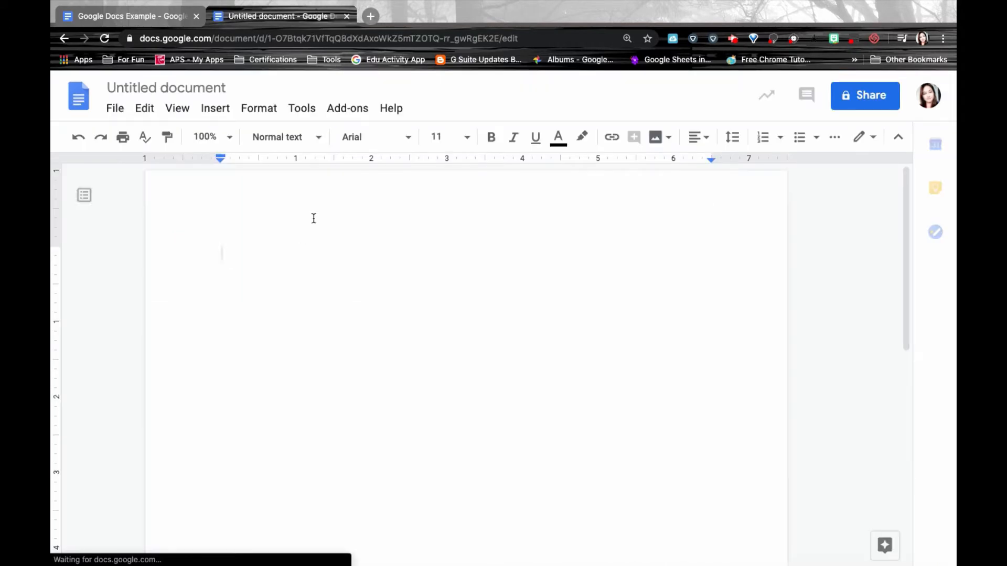
{"action": "left_click", "coordinate": [371, 16]}
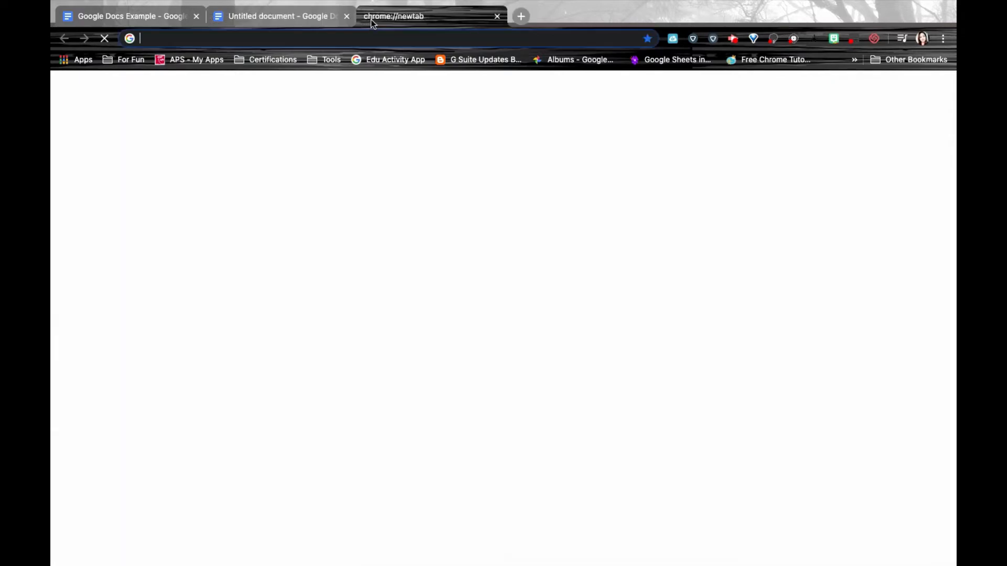
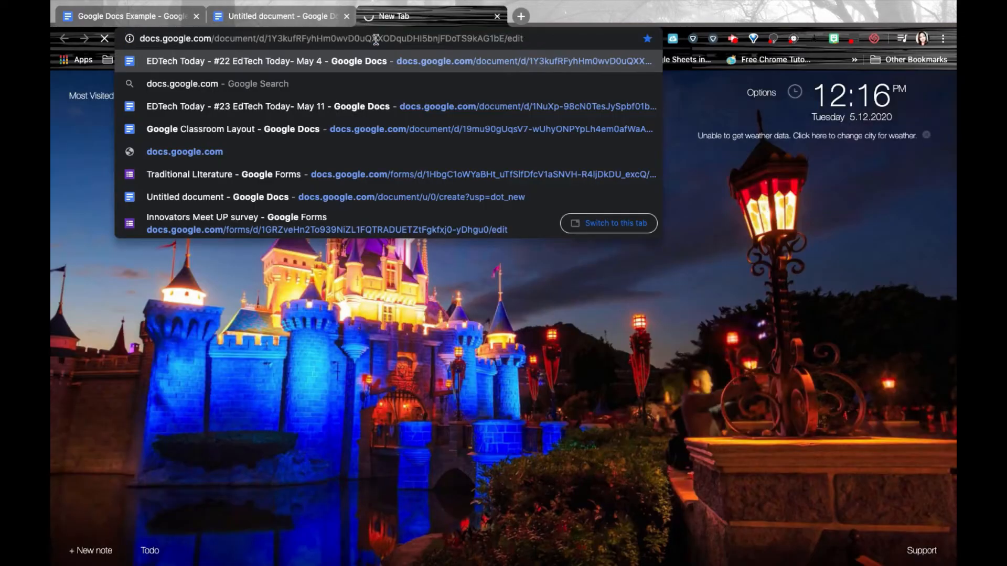
{"action": "key", "text": "Return"}
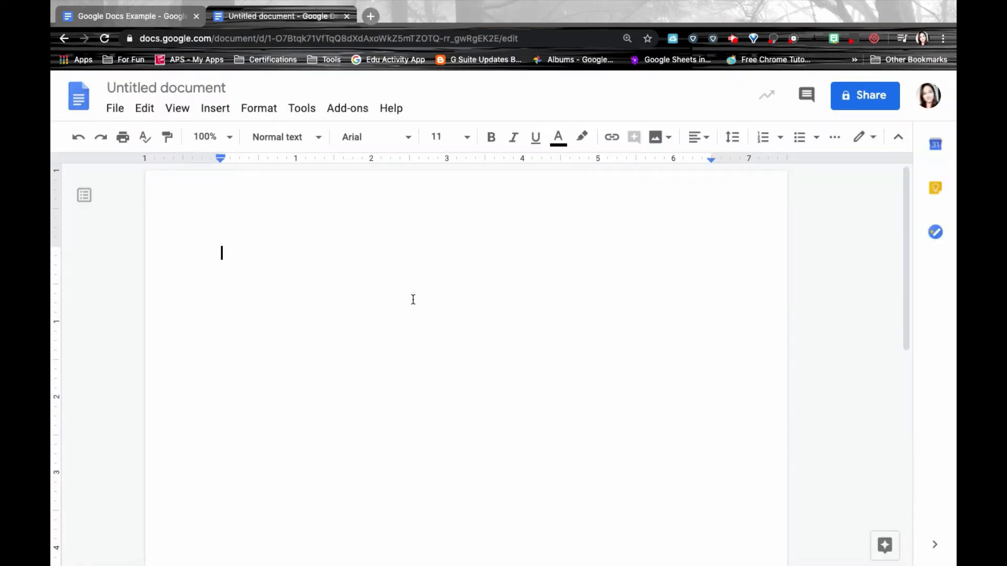
Load docs.google.com in a third tab, then open a fourth tab for My Drive.
{"action": "left_click", "coordinate": [370, 14]}
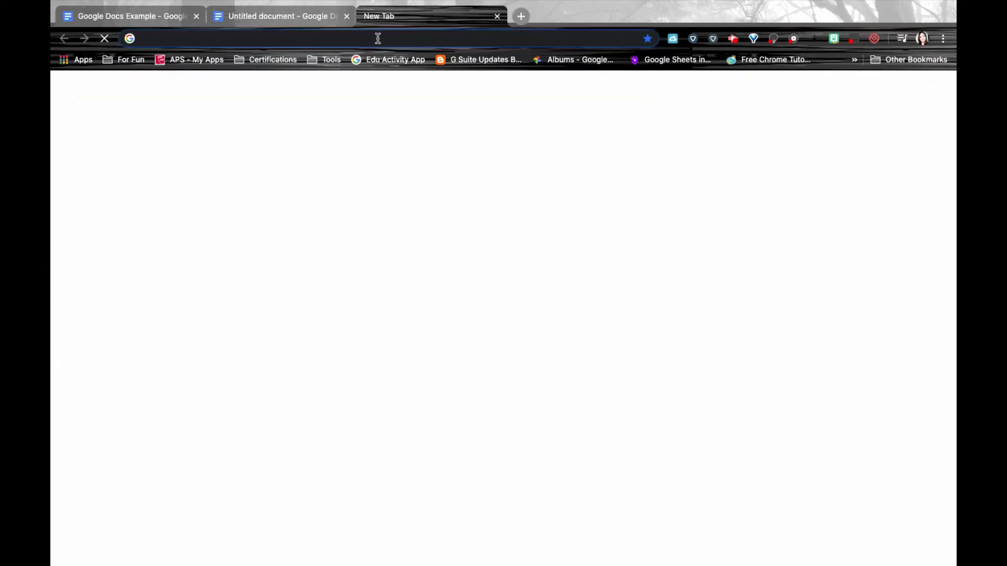
{"action": "type", "text": "docs.google.com"}
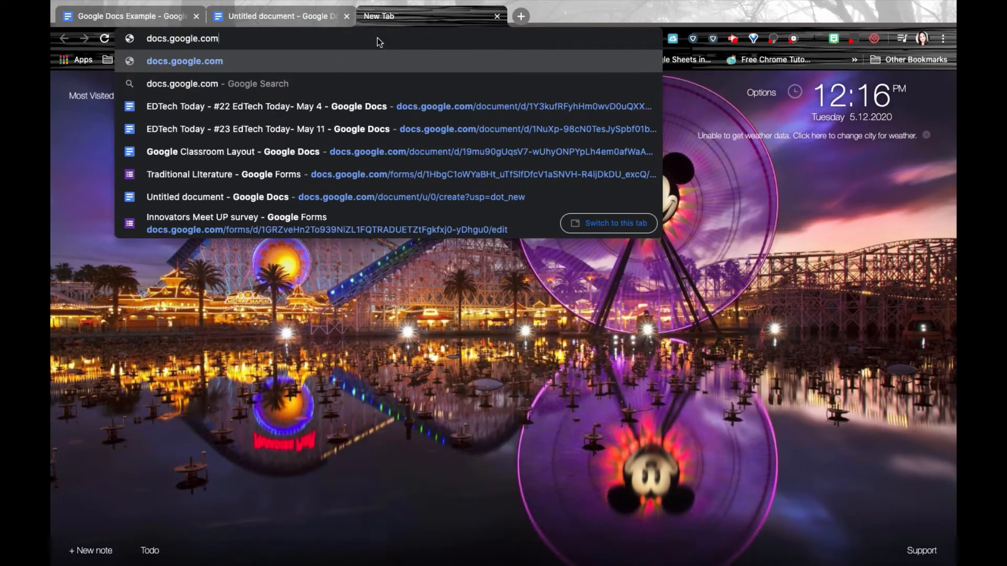
{"action": "key", "text": "Return"}
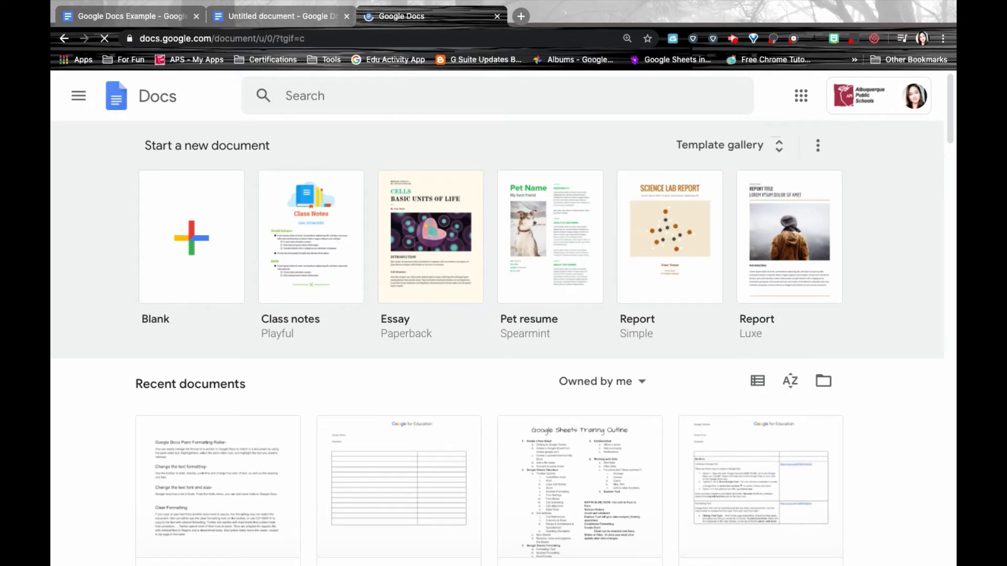
{"action": "left_click", "coordinate": [521, 17]}
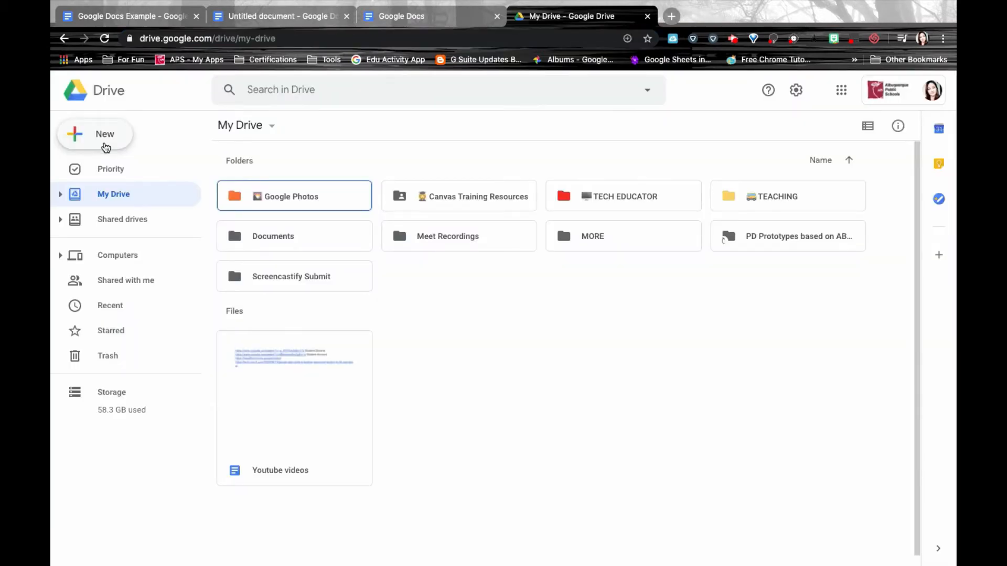
Preview Drive's New > Google Docs options without creating a document, then open a new tab.
{"action": "left_click", "coordinate": [104, 137]}
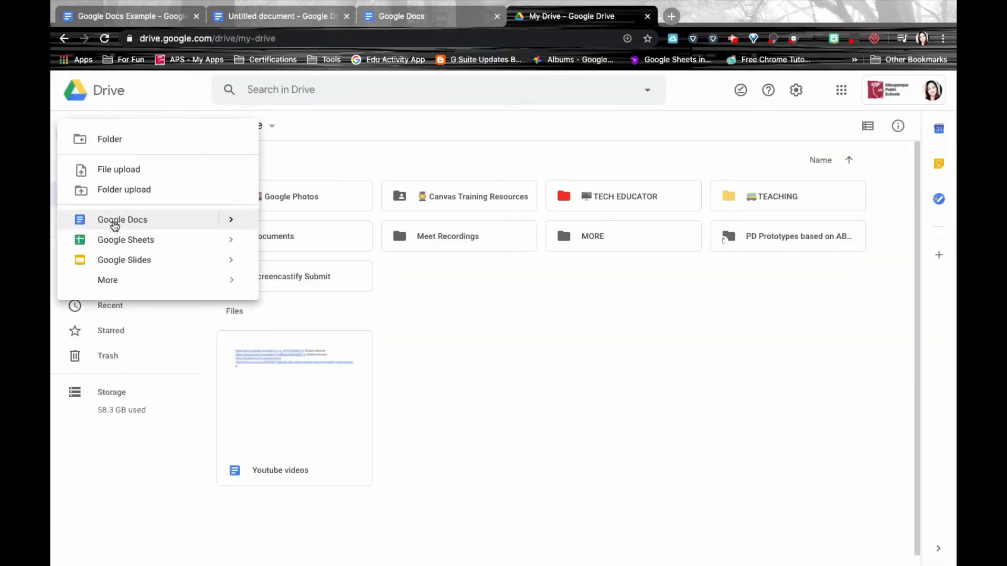
{"action": "left_click", "coordinate": [232, 220]}
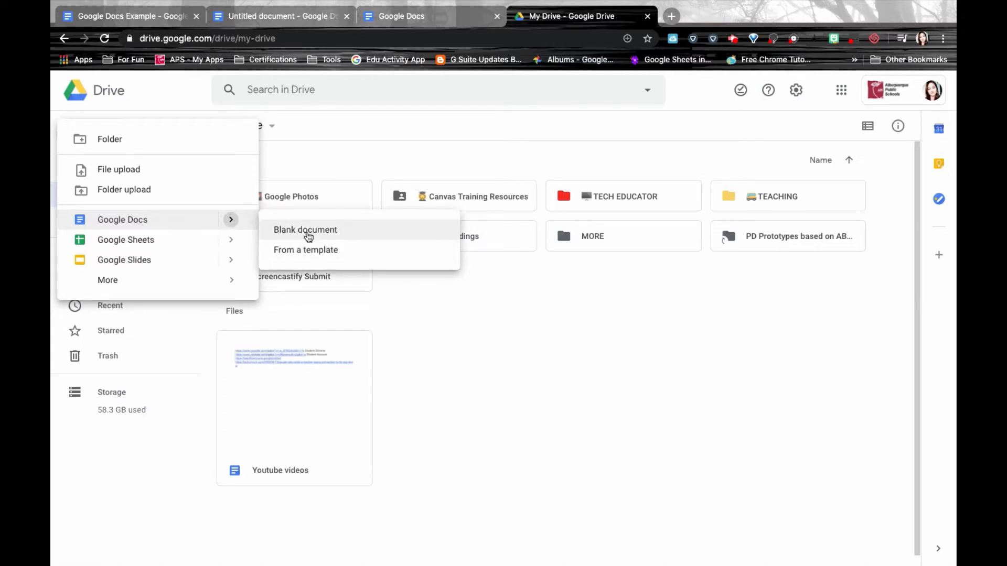
{"action": "left_click", "coordinate": [425, 149]}
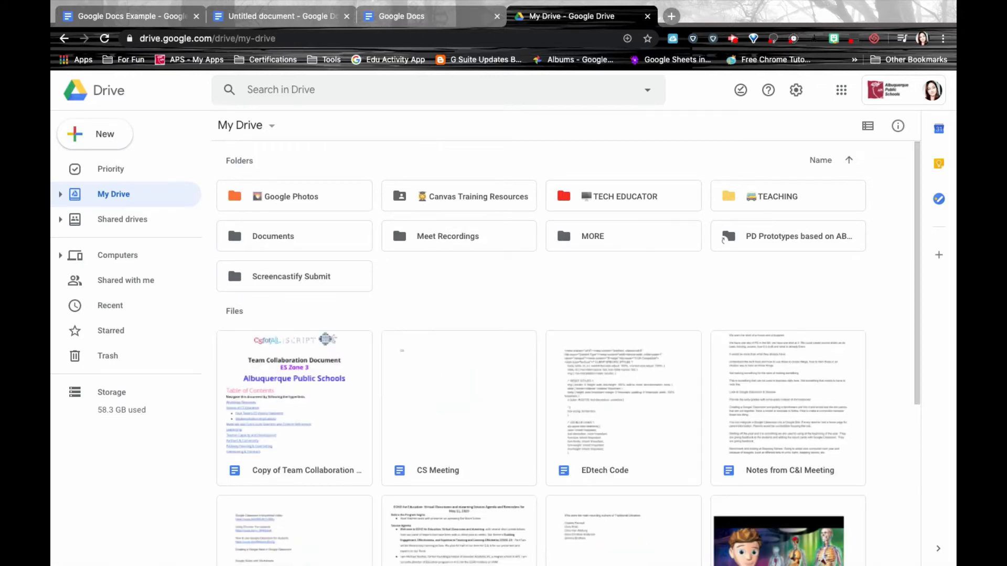
{"action": "left_click", "coordinate": [672, 16]}
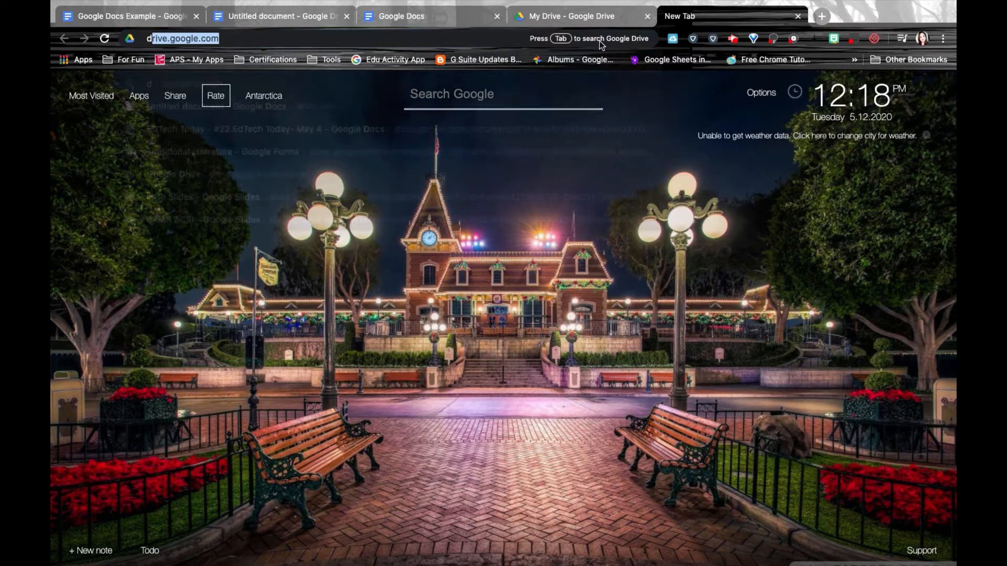
Create another blank document by entering docs.new in the address bar.
{"action": "type", "text": "docs.new"}
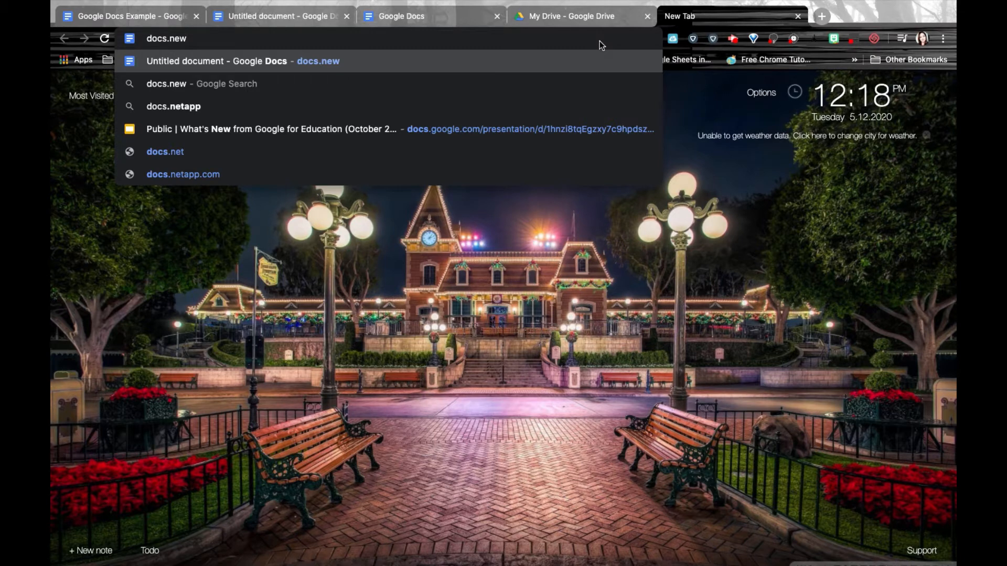
{"action": "key", "text": "Return"}
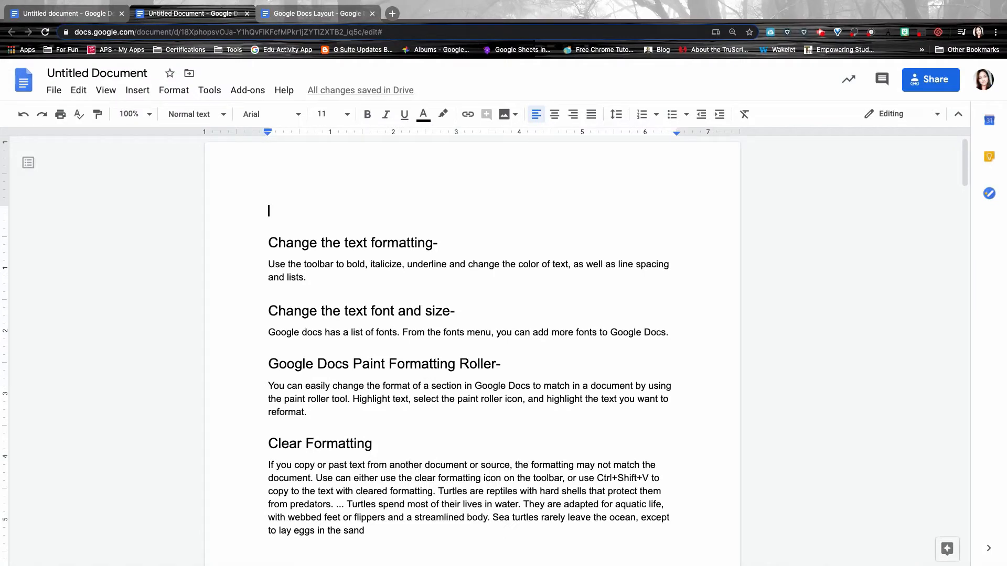
Rename the document to 'Google Doc Examples'.
{"action": "left_click", "coordinate": [126, 71]}
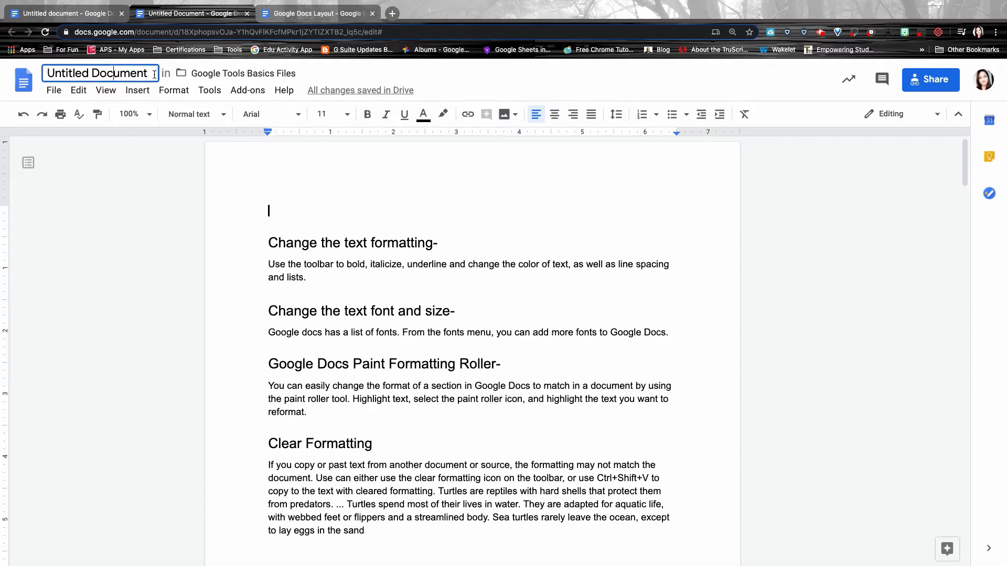
{"action": "key", "text": "ctrl+a"}
{"action": "type", "text": "Google Doc Examples"}
{"action": "key", "text": "Return"}
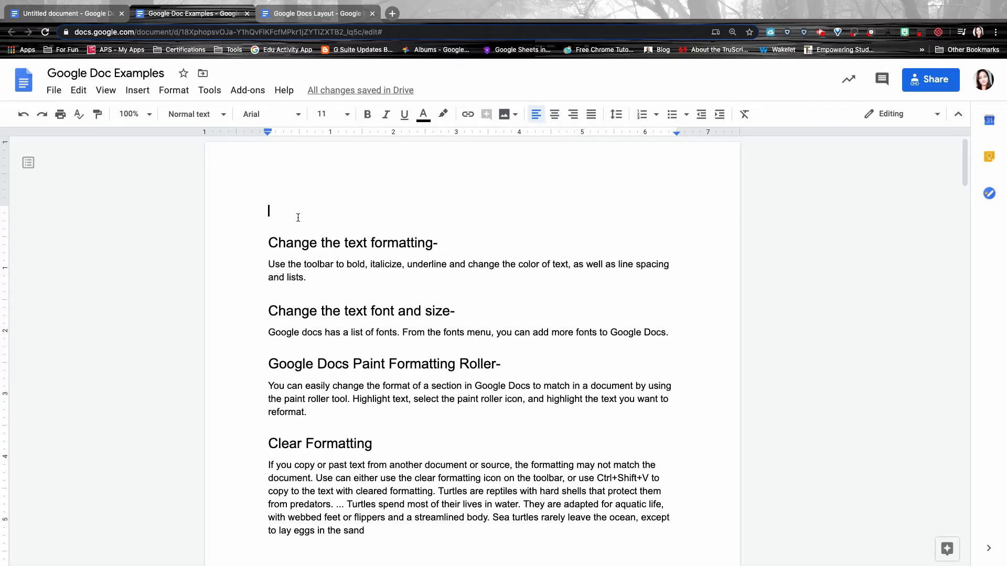
Type 'Type in text' on the first line and select the formatting-actions phrase.
{"action": "scroll", "coordinate": [294, 210], "scroll_direction": "down", "scroll_amount": 1}
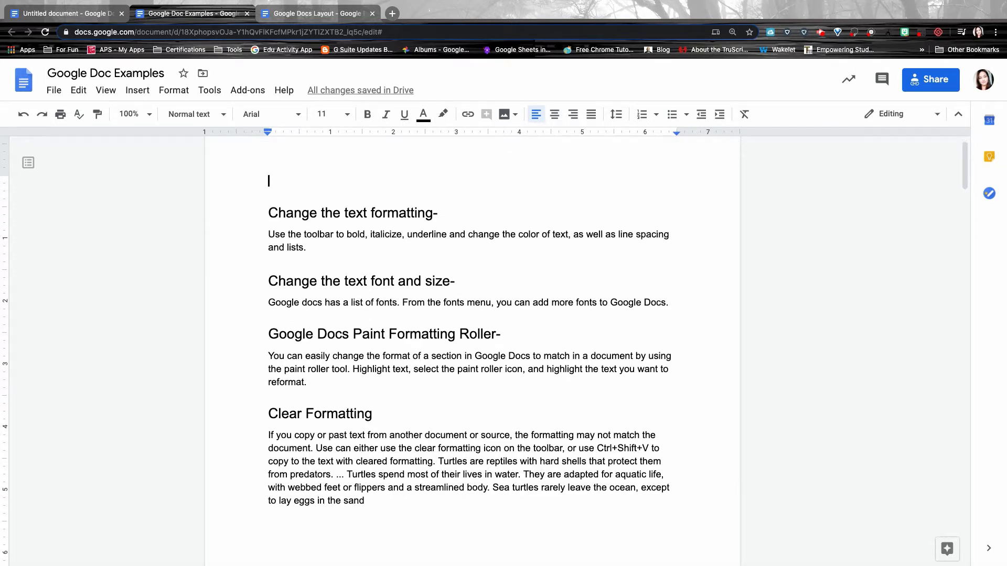
{"action": "type", "text": "Type in text"}
{"action": "left_click_drag", "start_coordinate": [346, 234], "coordinate": [570, 236]}
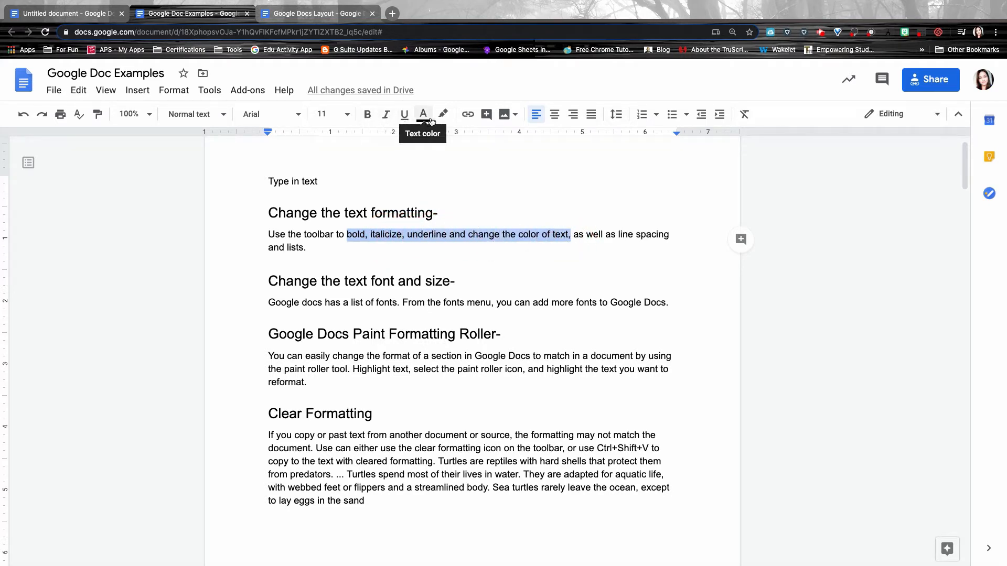
Make the selected phrase bold, italic, underlined and orange, then check the highlight colours.
{"action": "left_click", "coordinate": [369, 117]}
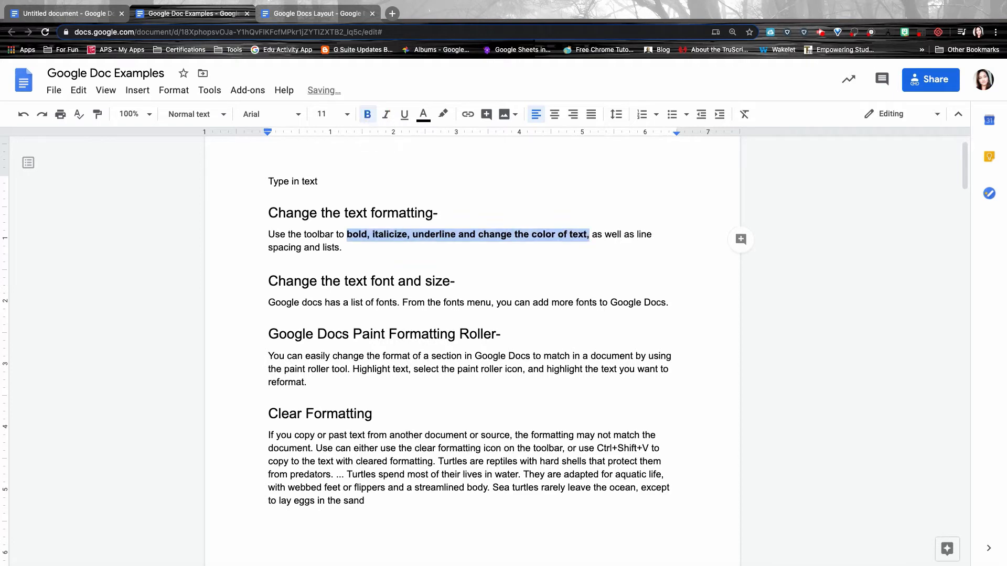
{"action": "left_click", "coordinate": [386, 115]}
{"action": "left_click", "coordinate": [406, 117]}
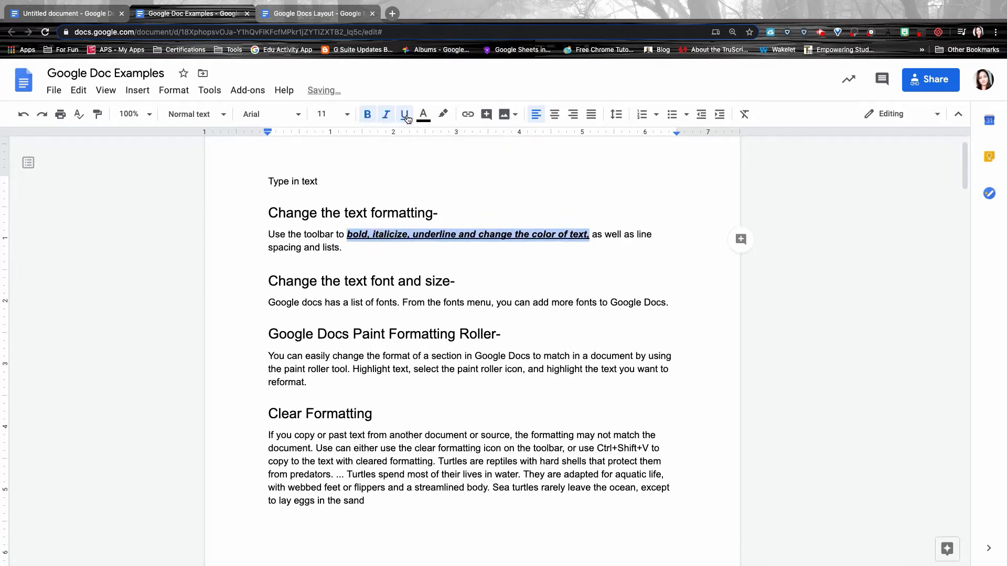
{"action": "left_click", "coordinate": [424, 115]}
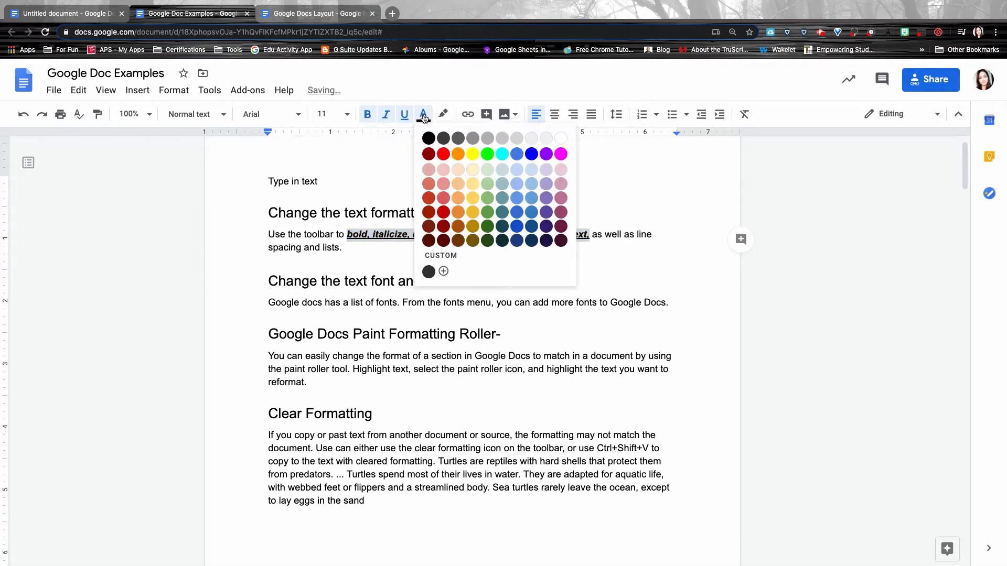
{"action": "left_click", "coordinate": [458, 153]}
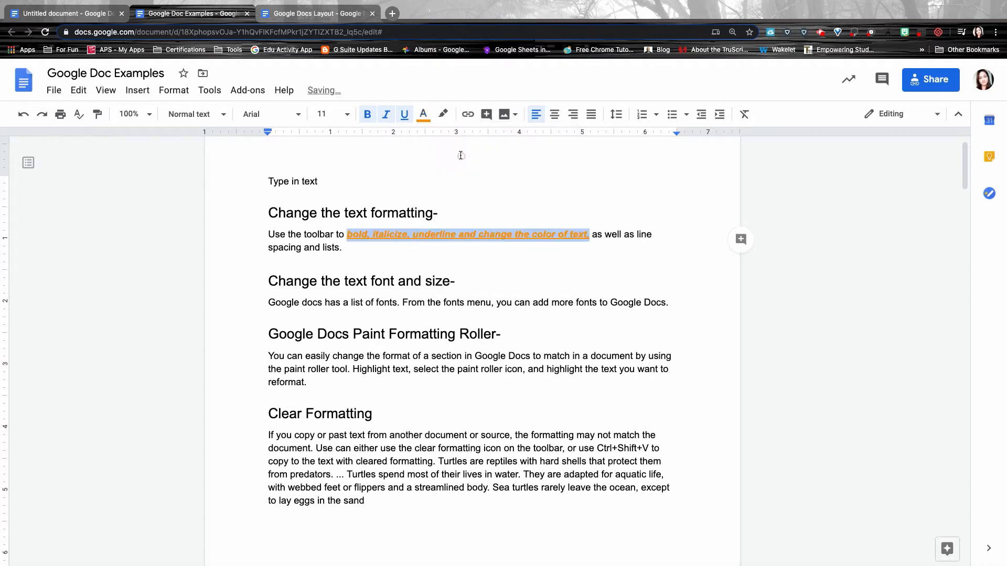
{"action": "left_click", "coordinate": [447, 116]}
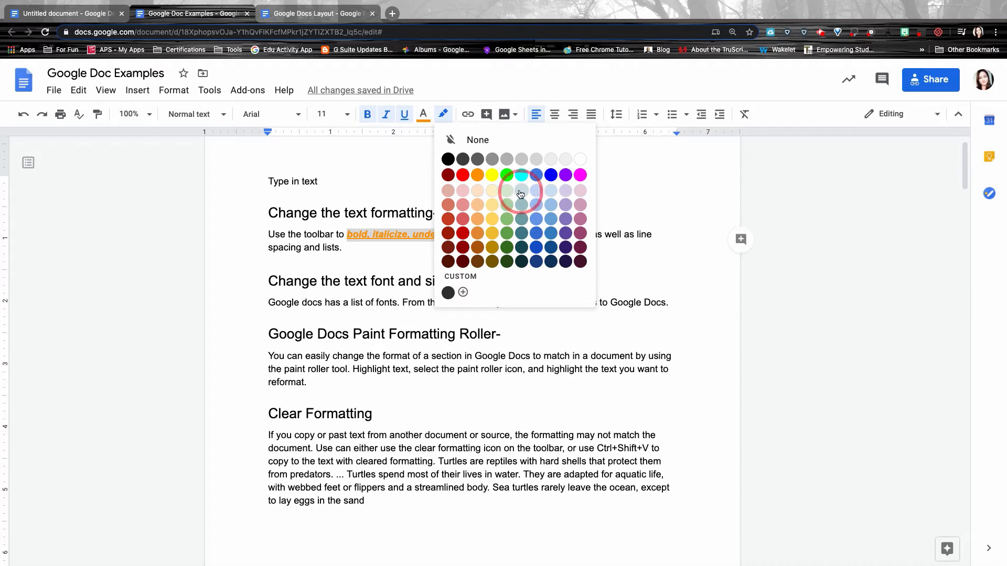
{"action": "left_click", "coordinate": [671, 115]}
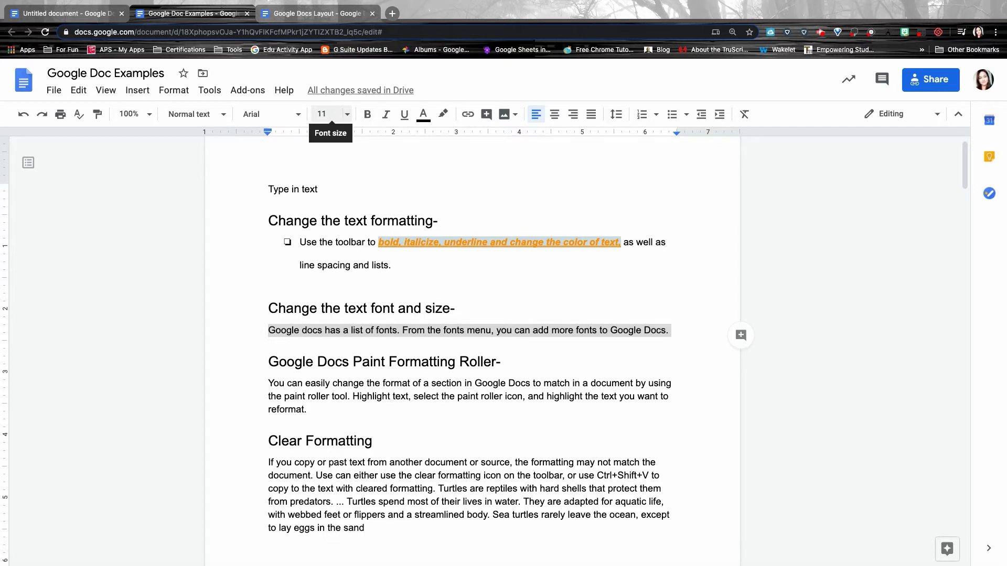
Set the fonts paragraph to 24 pt, then back down to 12 pt.
{"action": "left_click", "coordinate": [348, 117]}
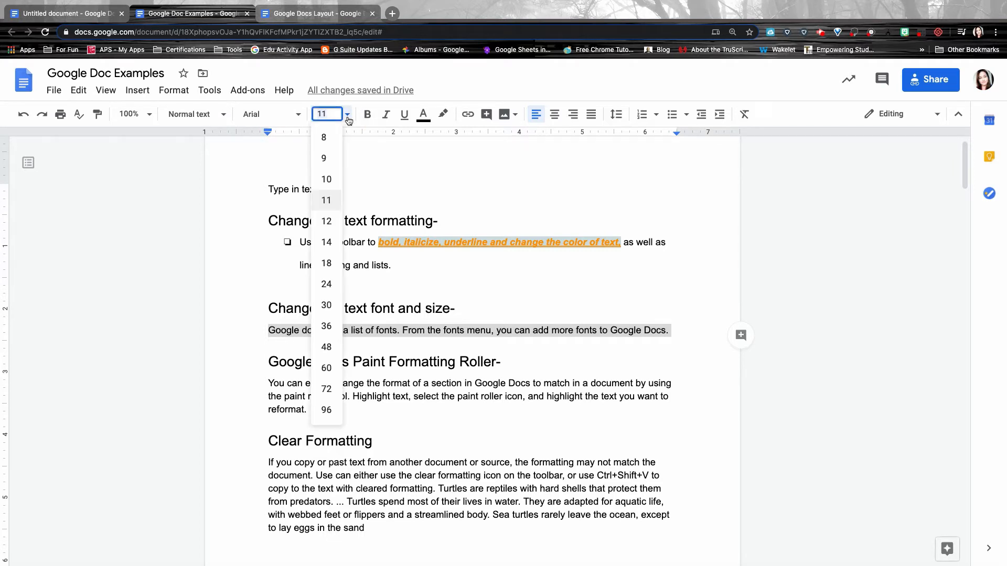
{"action": "left_click", "coordinate": [328, 292]}
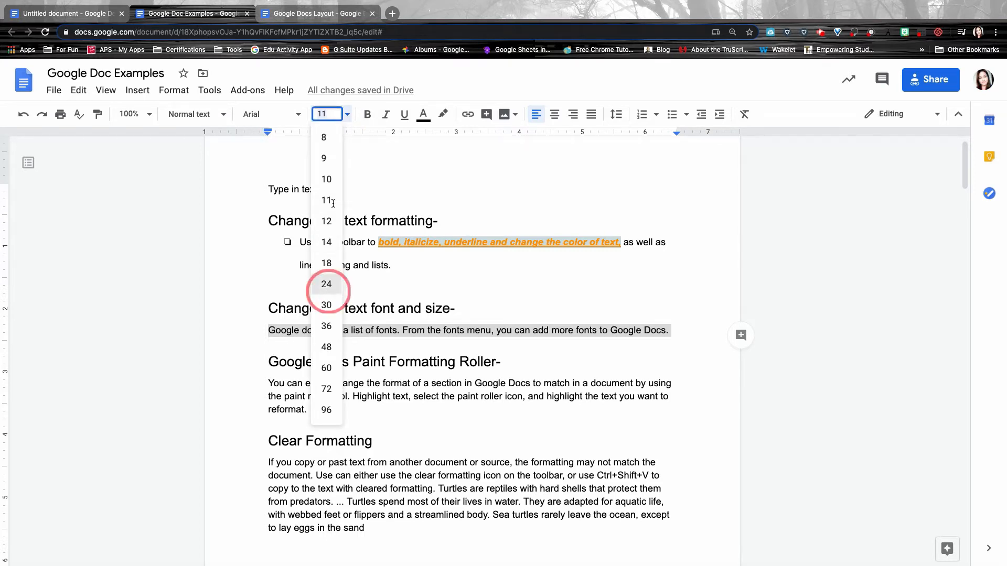
{"action": "left_click", "coordinate": [347, 117]}
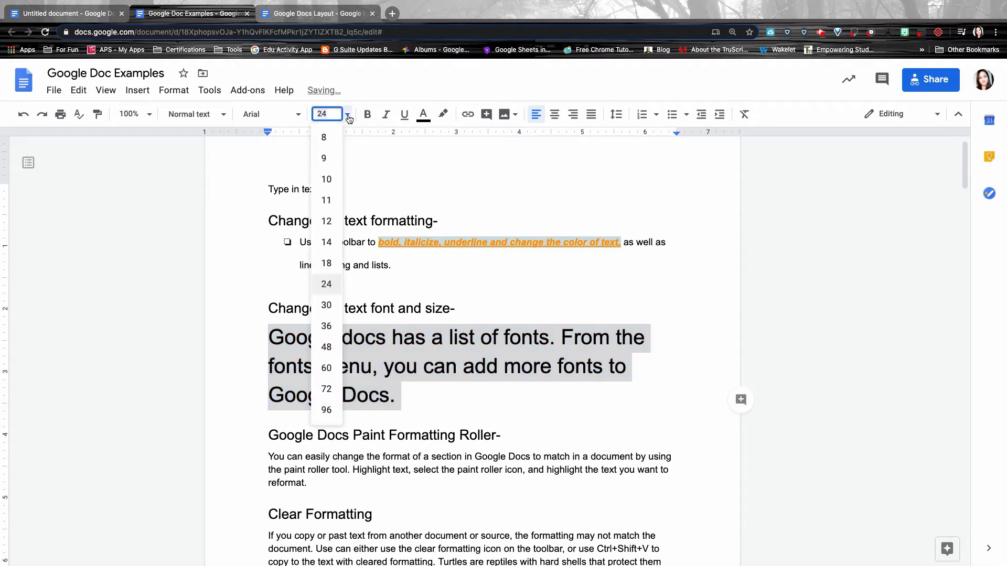
{"action": "left_click", "coordinate": [329, 219]}
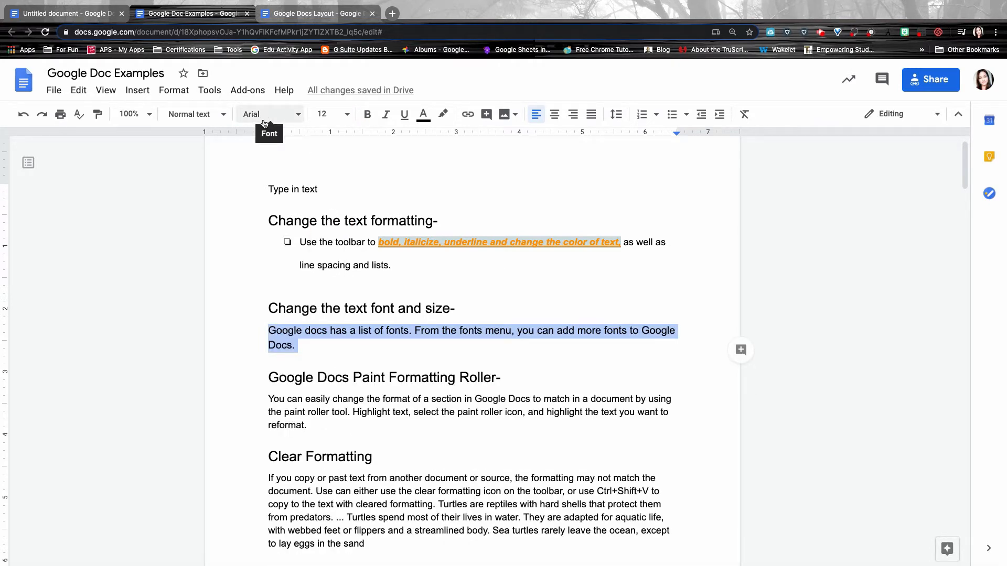
Bring up the Fonts dialog through More fonts in the font list.
{"action": "left_click", "coordinate": [269, 114]}
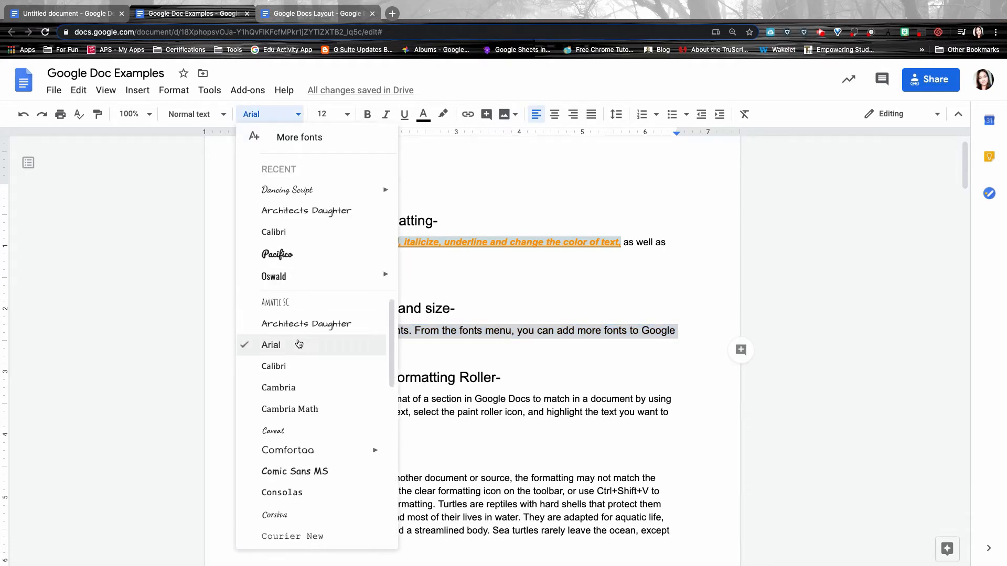
{"action": "scroll", "coordinate": [298, 344], "scroll_direction": "down", "scroll_amount": 2}
{"action": "scroll", "coordinate": [314, 346], "scroll_direction": "down", "scroll_amount": 7}
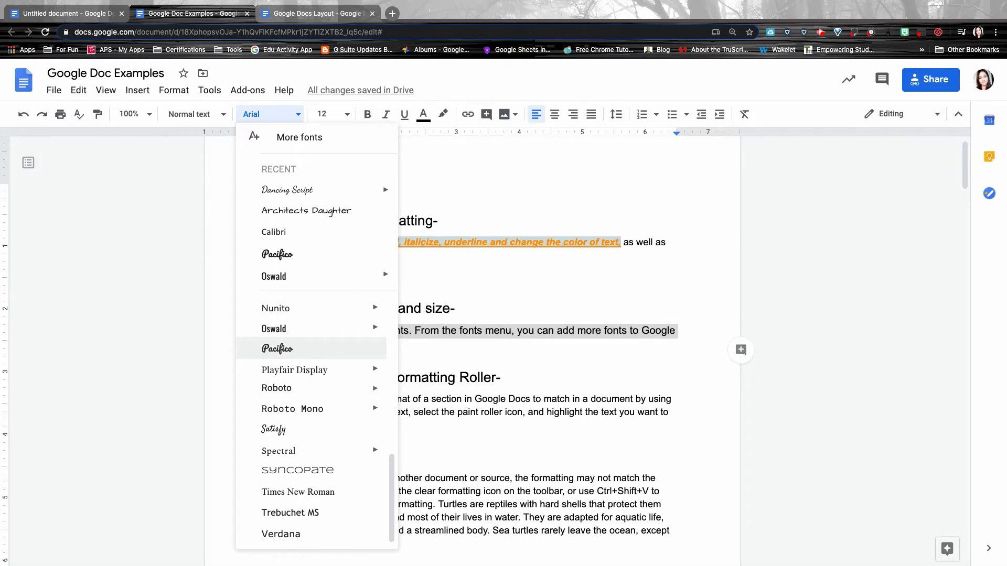
{"action": "scroll", "coordinate": [314, 348], "scroll_direction": "up", "scroll_amount": 8}
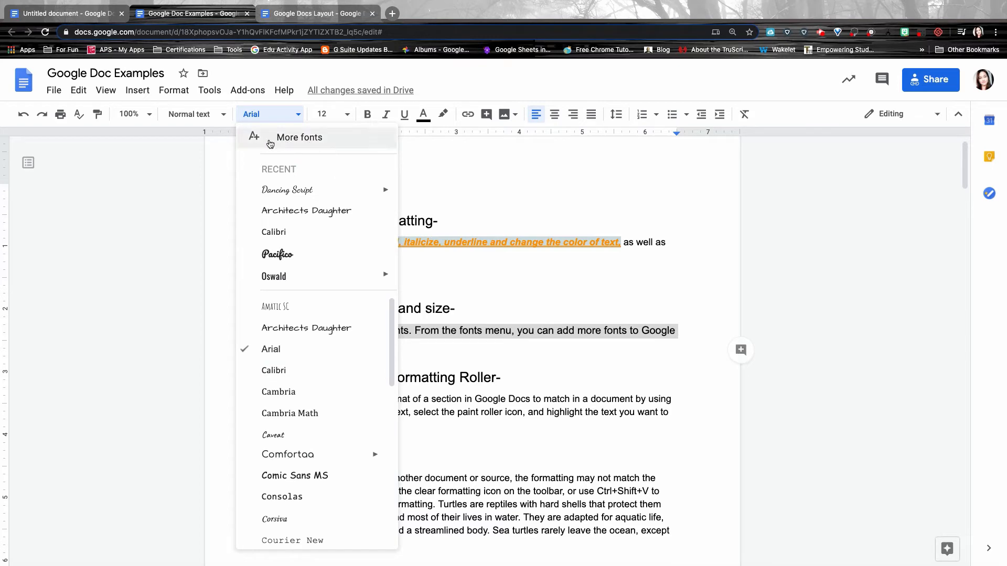
{"action": "left_click", "coordinate": [288, 146]}
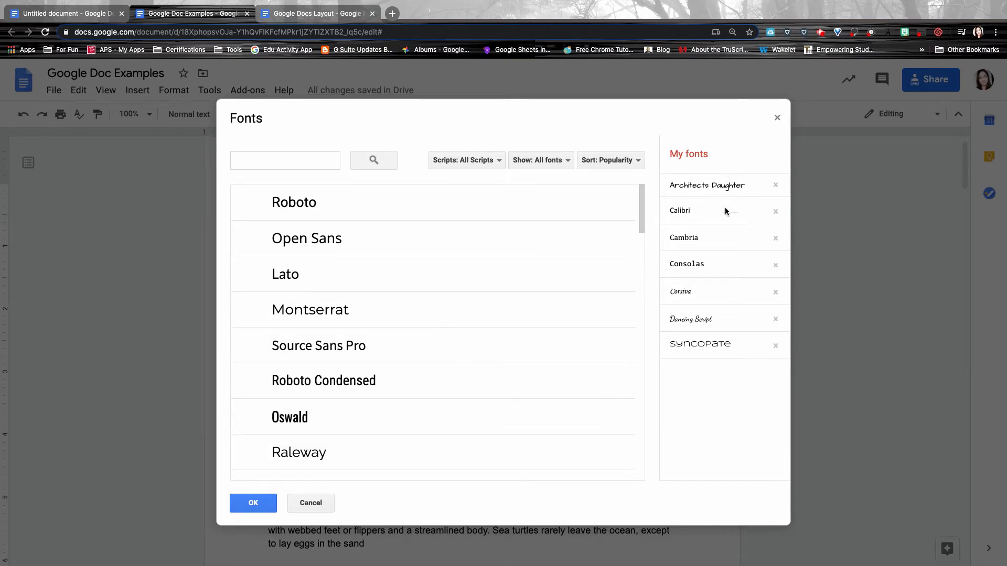
Filter fonts to Handwriting and add Shadows Into Light, Satisfy and Permanent Marker to My fonts.
{"action": "left_click", "coordinate": [466, 161]}
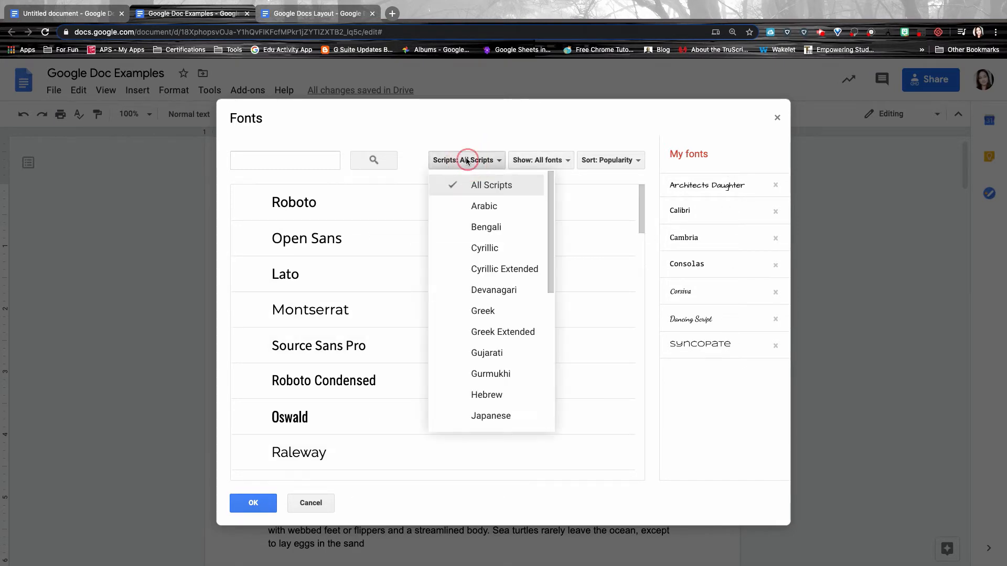
{"action": "left_click", "coordinate": [540, 160]}
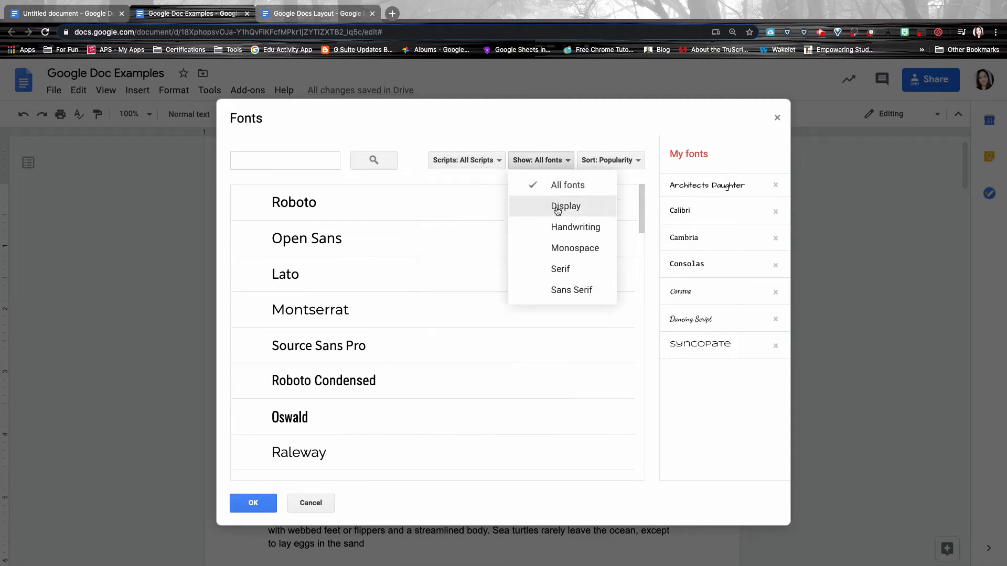
{"action": "left_click", "coordinate": [557, 225]}
{"action": "left_click", "coordinate": [602, 162]}
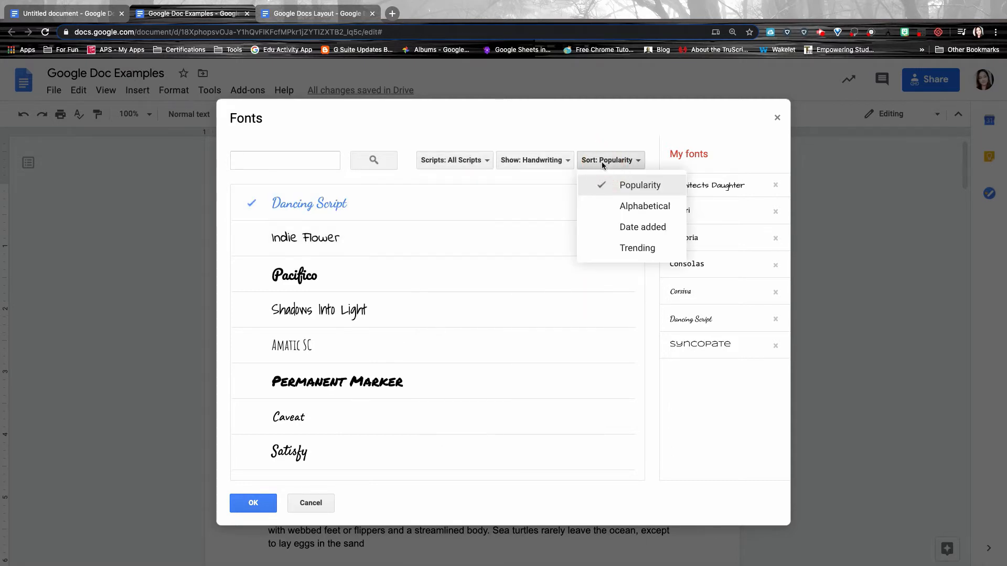
{"action": "left_click", "coordinate": [612, 191]}
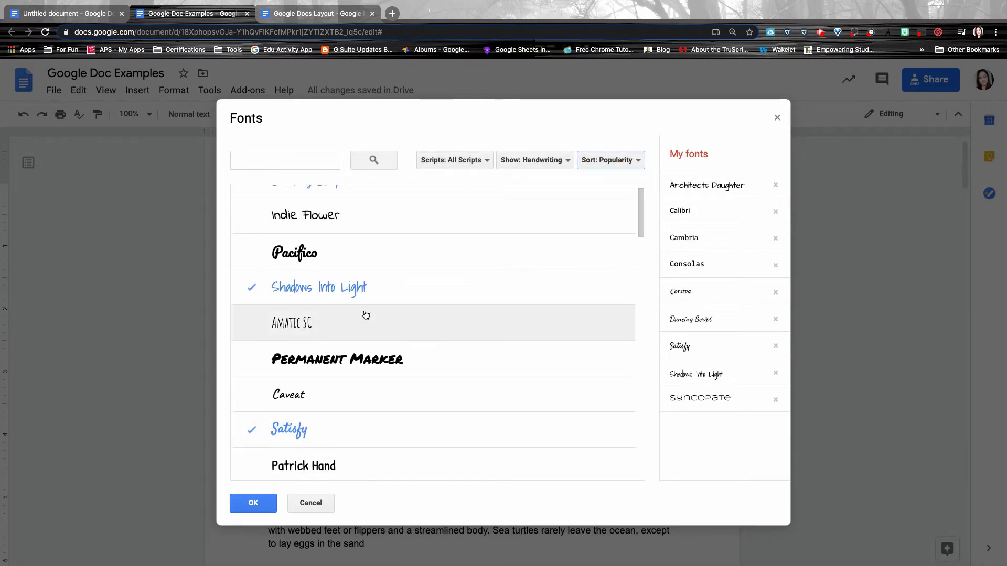
{"action": "left_click", "coordinate": [367, 359]}
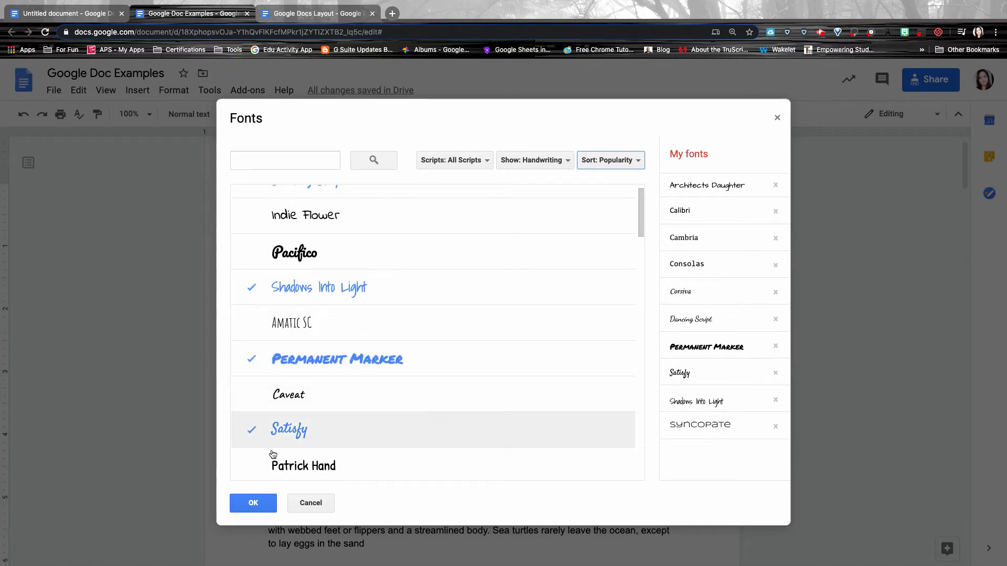
{"action": "left_click", "coordinate": [254, 508]}
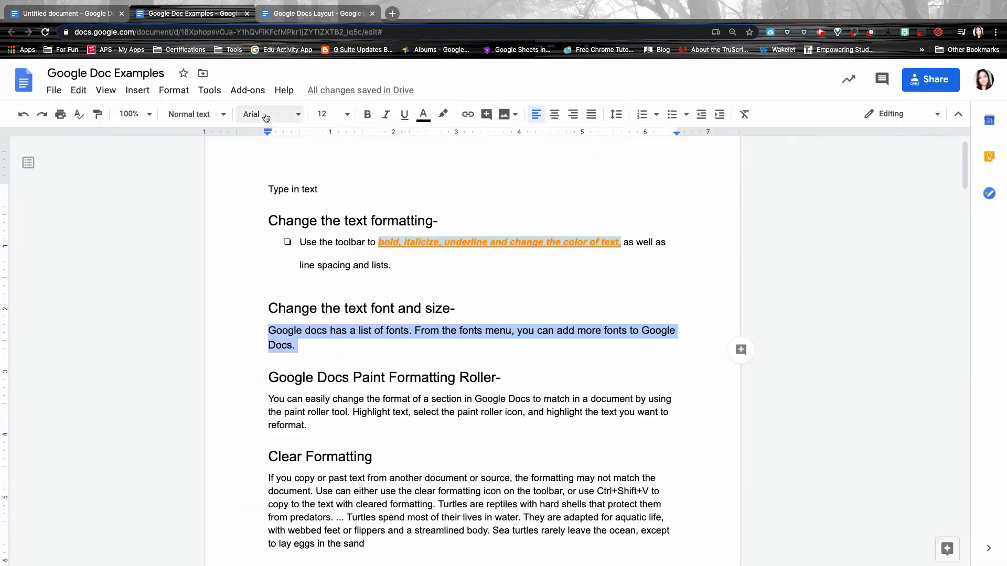
{"action": "left_click", "coordinate": [266, 117]}
Apply the Satisfy font to the fonts paragraph, then select the whole paragraph.
{"action": "scroll", "coordinate": [288, 299], "scroll_direction": "down", "scroll_amount": 5}
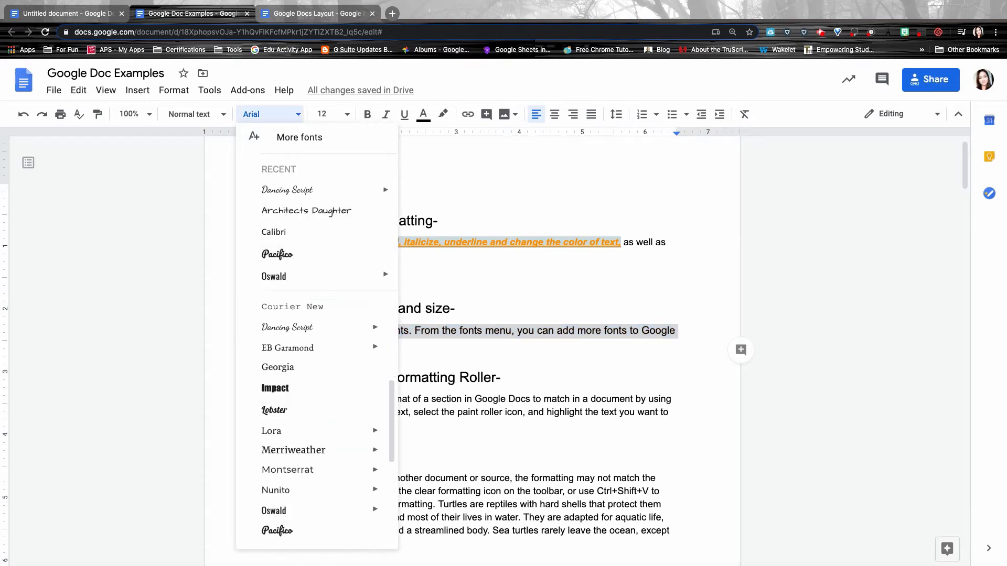
{"action": "scroll", "coordinate": [288, 299], "scroll_direction": "down", "scroll_amount": 3}
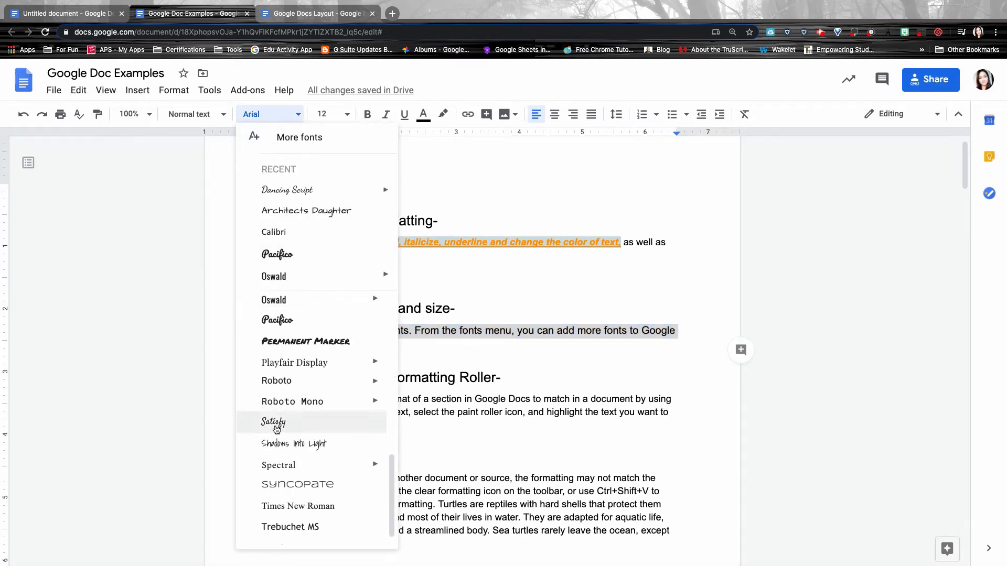
{"action": "left_click", "coordinate": [273, 420]}
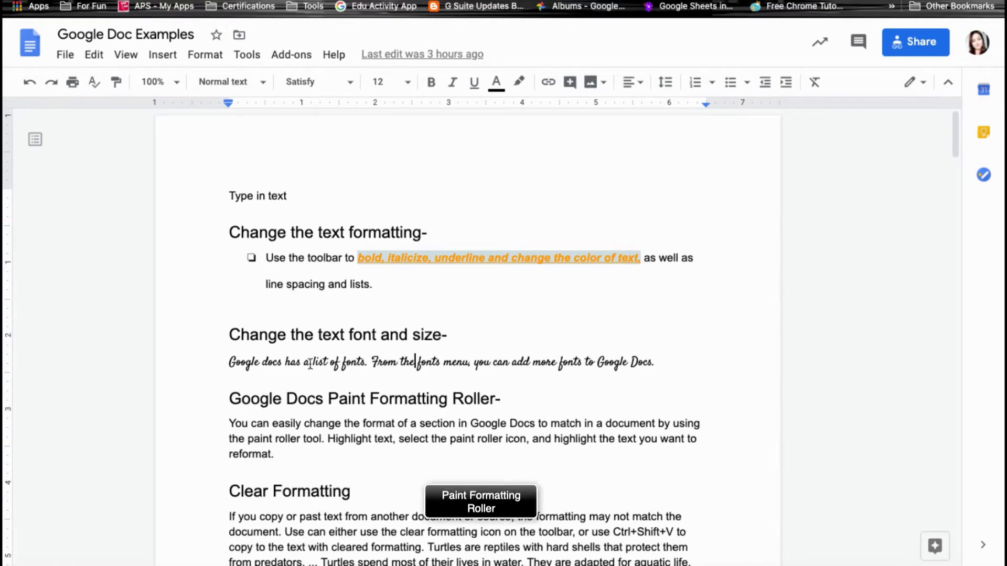
{"action": "mouse_move", "coordinate": [228, 362]}
{"action": "left_mouse_down"}
{"action": "mouse_move", "coordinate": [562, 378]}
{"action": "mouse_move", "coordinate": [655, 363]}
{"action": "left_mouse_up"}
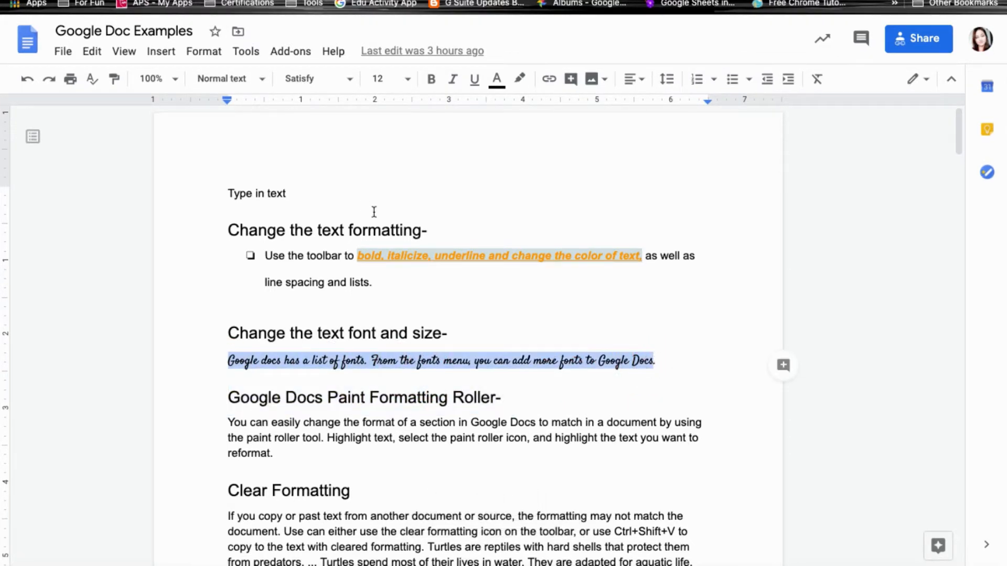
Paint the Satisfy styling onto the paint roller paragraph and copy the turtle facts snippet from Google results.
{"action": "left_click", "coordinate": [113, 84]}
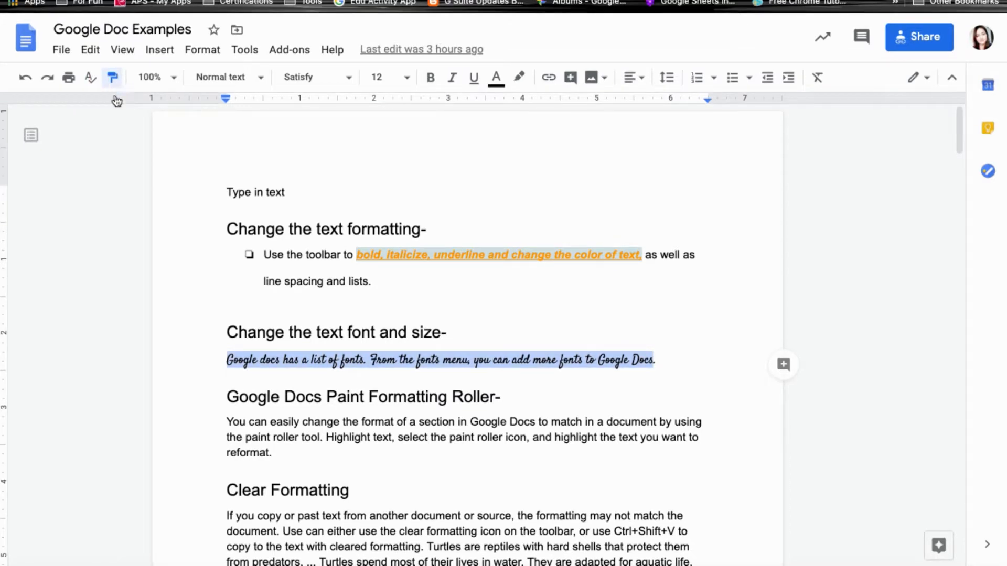
{"action": "mouse_move", "coordinate": [225, 423]}
{"action": "left_mouse_down"}
{"action": "mouse_move", "coordinate": [292, 450]}
{"action": "mouse_move", "coordinate": [282, 454]}
{"action": "left_mouse_up"}
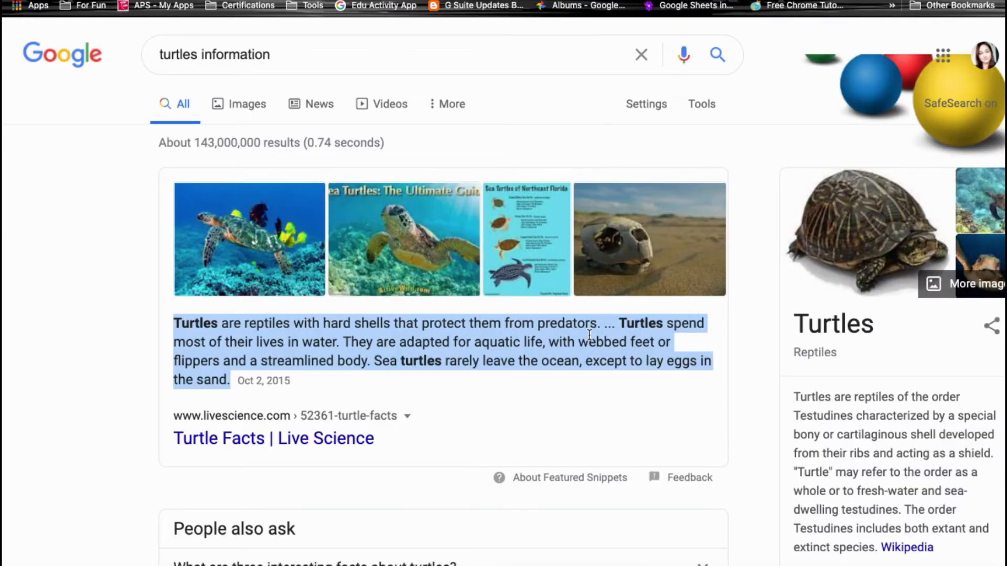
{"action": "right_click", "coordinate": [531, 350]}
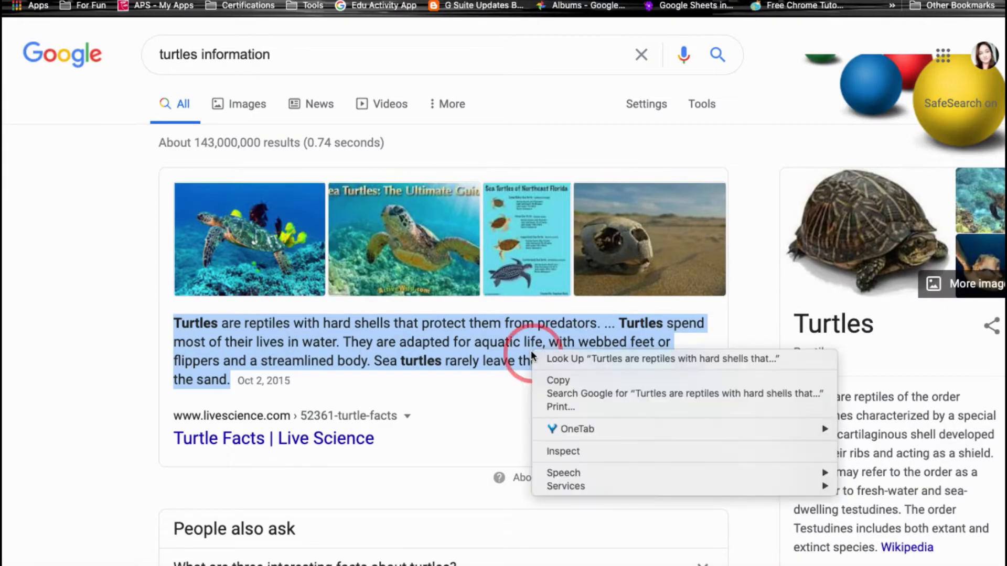
{"action": "left_click", "coordinate": [543, 379]}
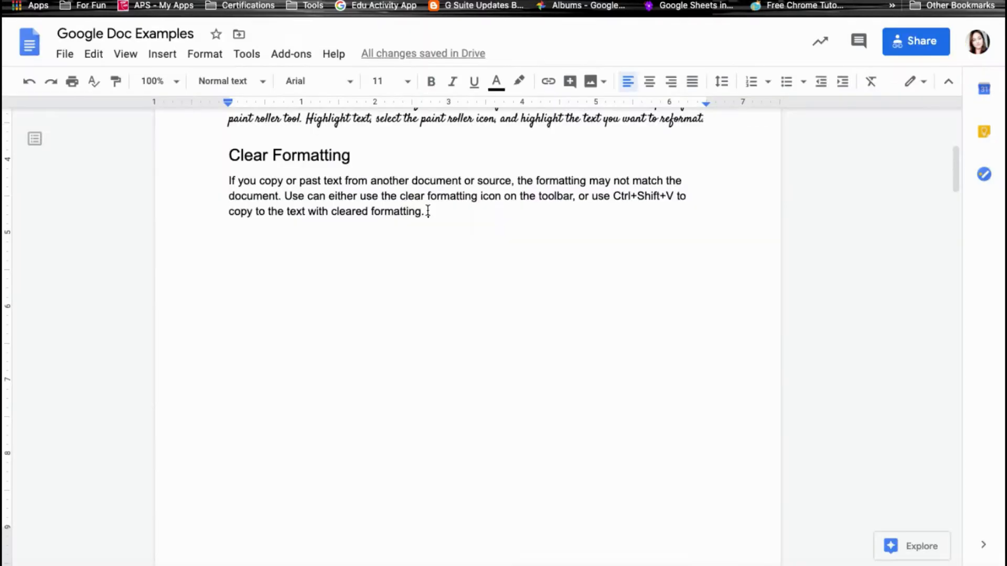
{"action": "right_click", "coordinate": [425, 210]}
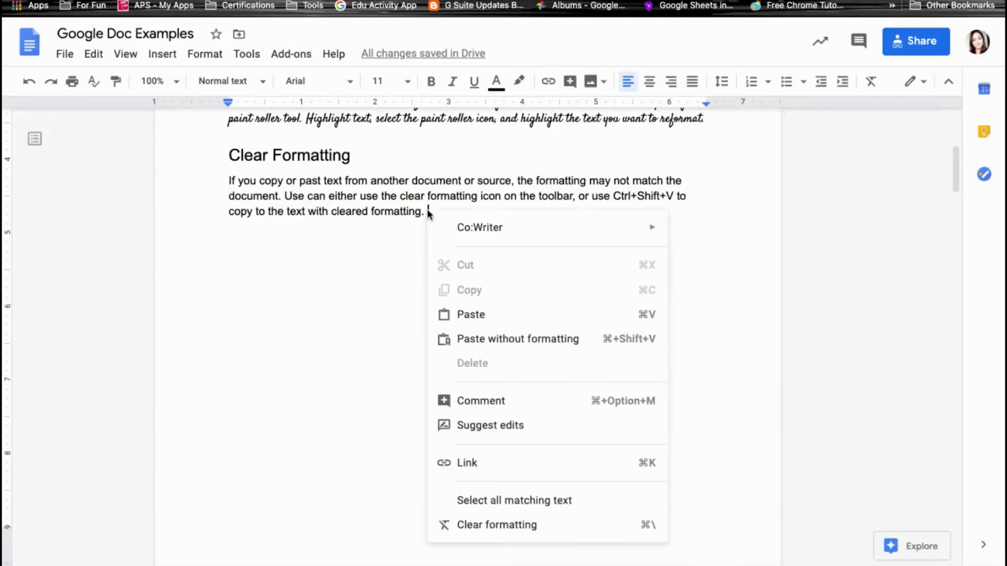
{"action": "left_click", "coordinate": [465, 316]}
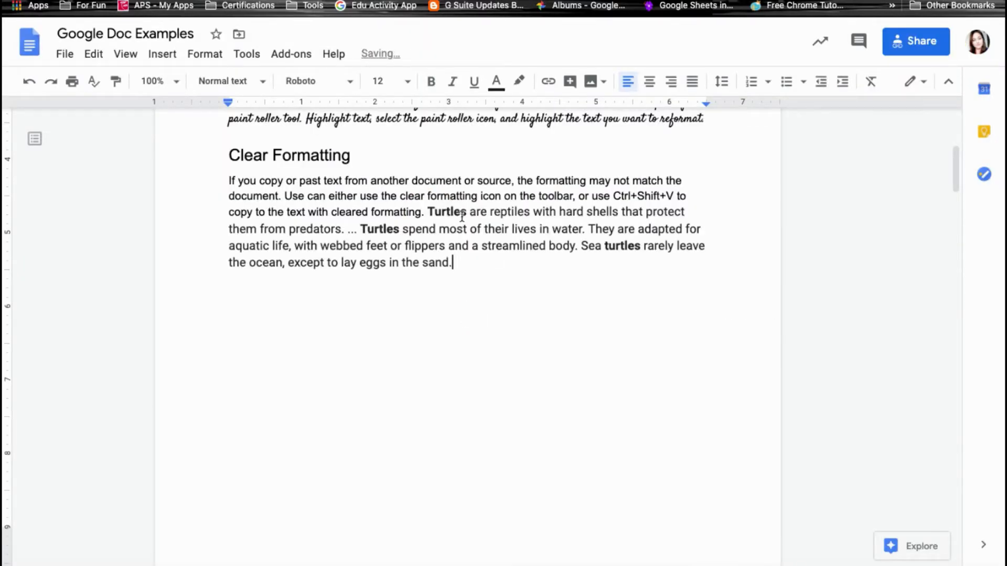
{"action": "left_click_drag", "start_coordinate": [477, 213], "coordinate": [522, 213]}
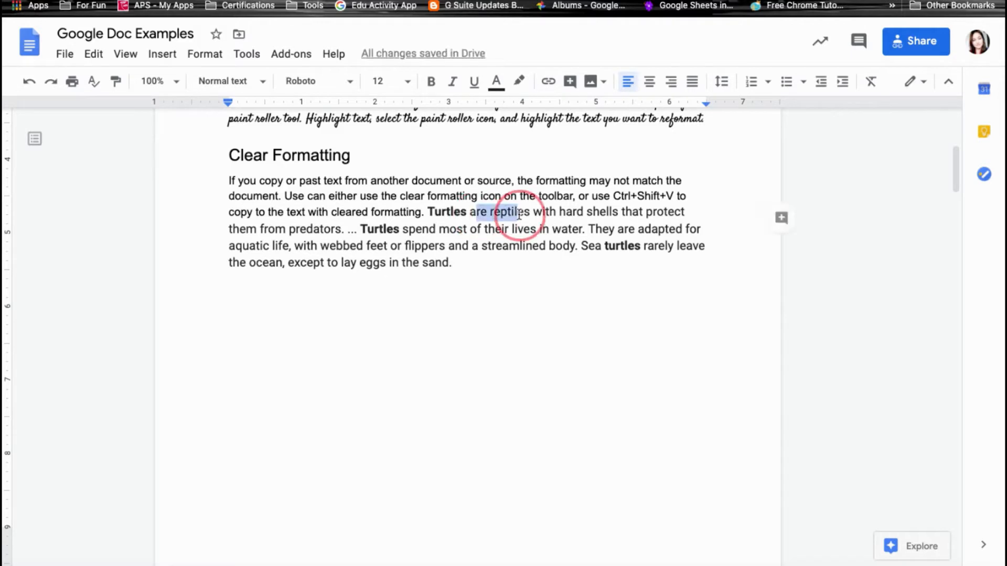
{"action": "left_click_drag", "start_coordinate": [489, 182], "coordinate": [529, 182]}
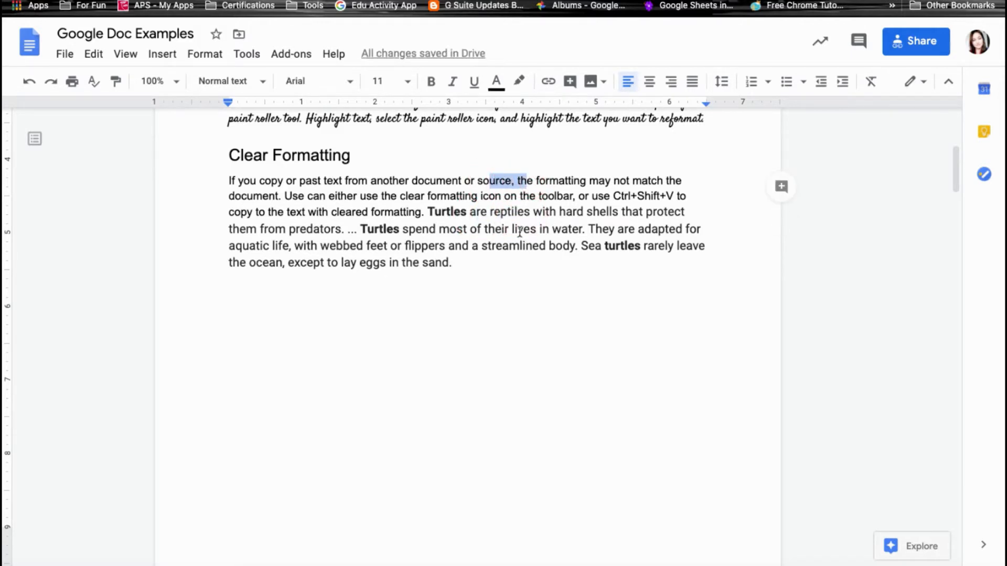
{"action": "left_click", "coordinate": [519, 231]}
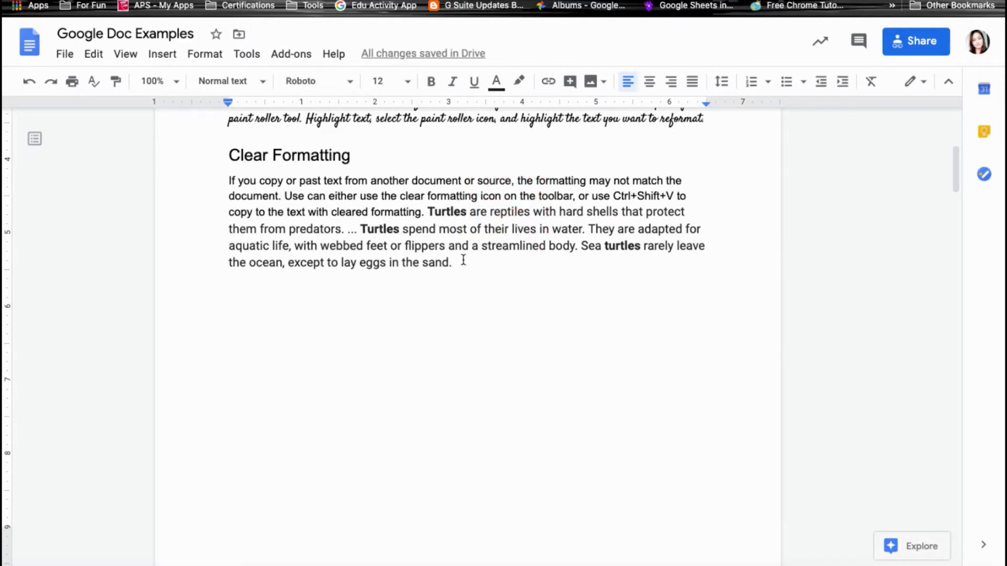
{"action": "left_click_drag", "start_coordinate": [452, 262], "coordinate": [427, 212]}
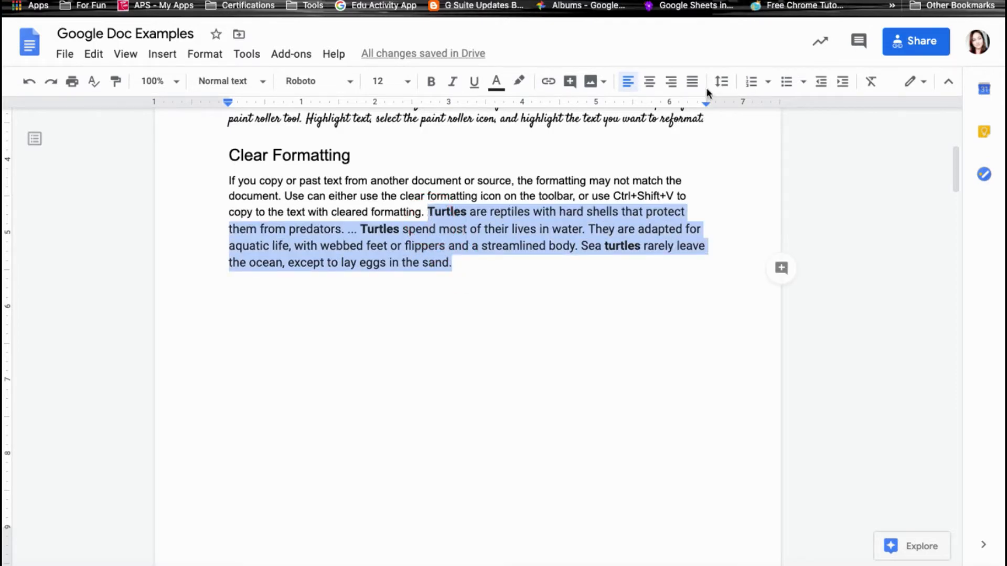
{"action": "left_click", "coordinate": [870, 83]}
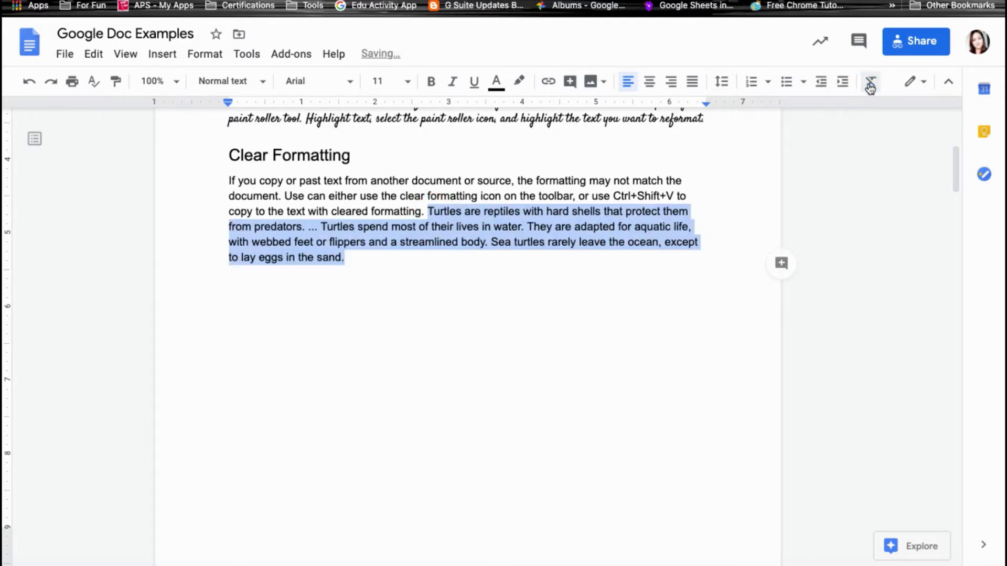
{"action": "left_click", "coordinate": [446, 213]}
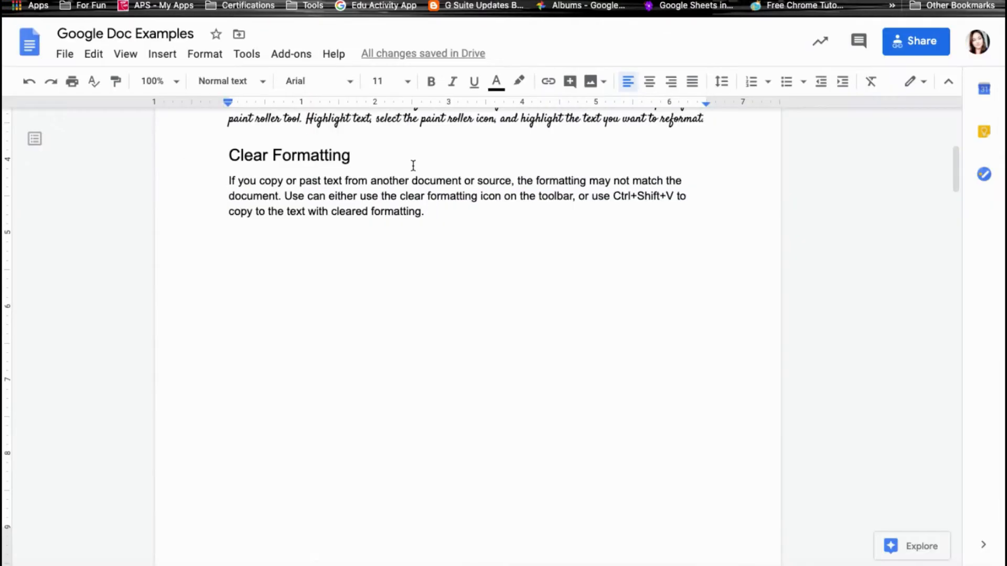
{"action": "left_click", "coordinate": [431, 211]}
Paste the turtle text without formatting and make the selected sample lines Title style.
{"action": "key", "text": "ctrl+shift+v"}
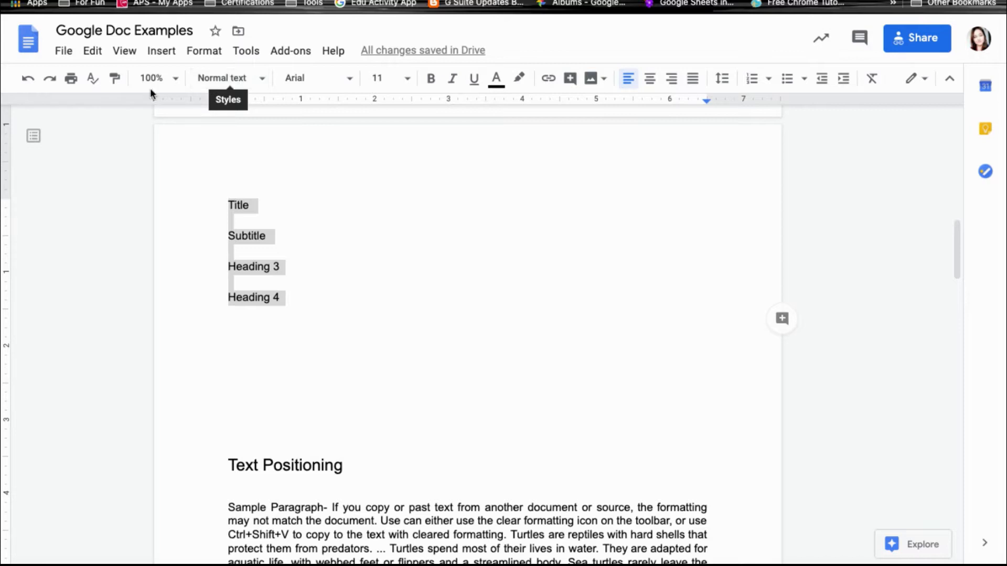
{"action": "left_click", "coordinate": [230, 79]}
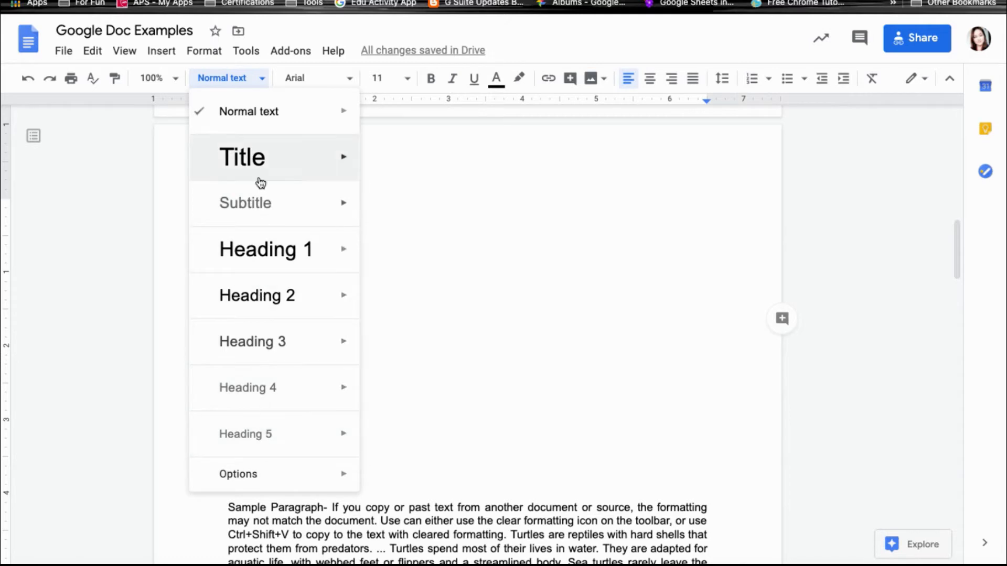
{"action": "mouse_move", "coordinate": [344, 158]}
{"action": "left_click", "coordinate": [283, 159]}
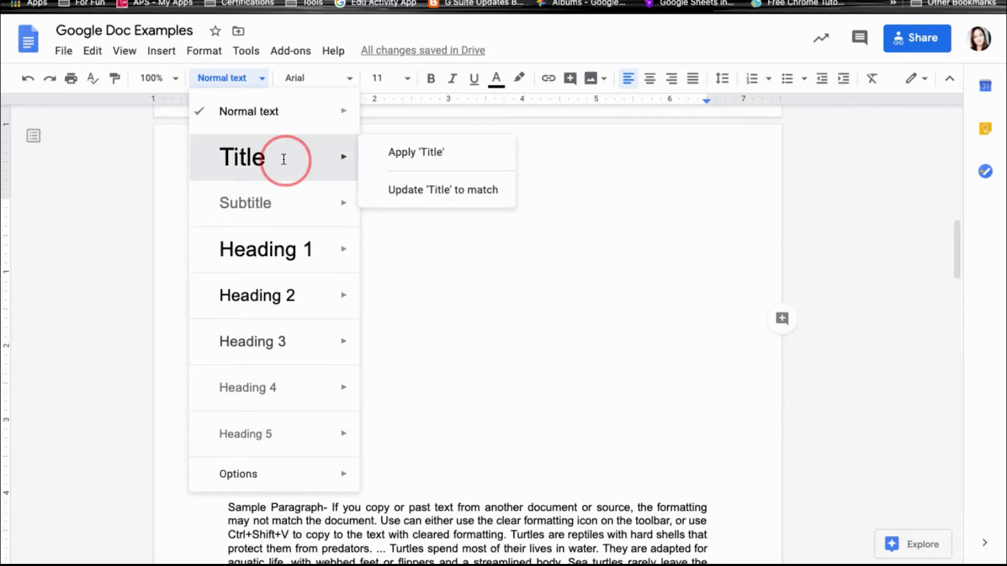
Apply Subtitle and Heading 3 to their sample lines, select the Heading 4 line, and toggle the outline.
{"action": "left_click", "coordinate": [305, 294]}
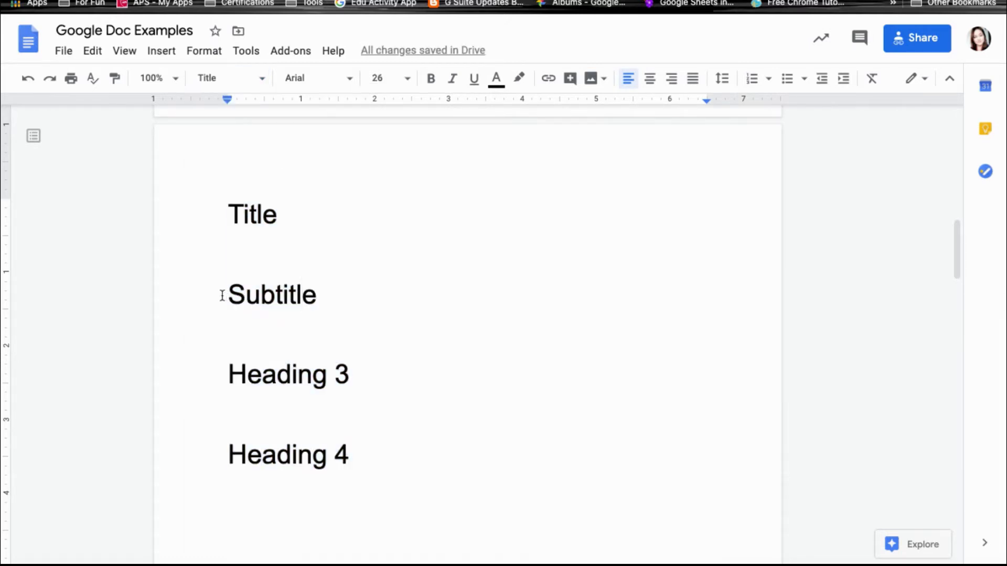
{"action": "left_click_drag", "start_coordinate": [221, 294], "coordinate": [344, 294]}
{"action": "left_click", "coordinate": [235, 79]}
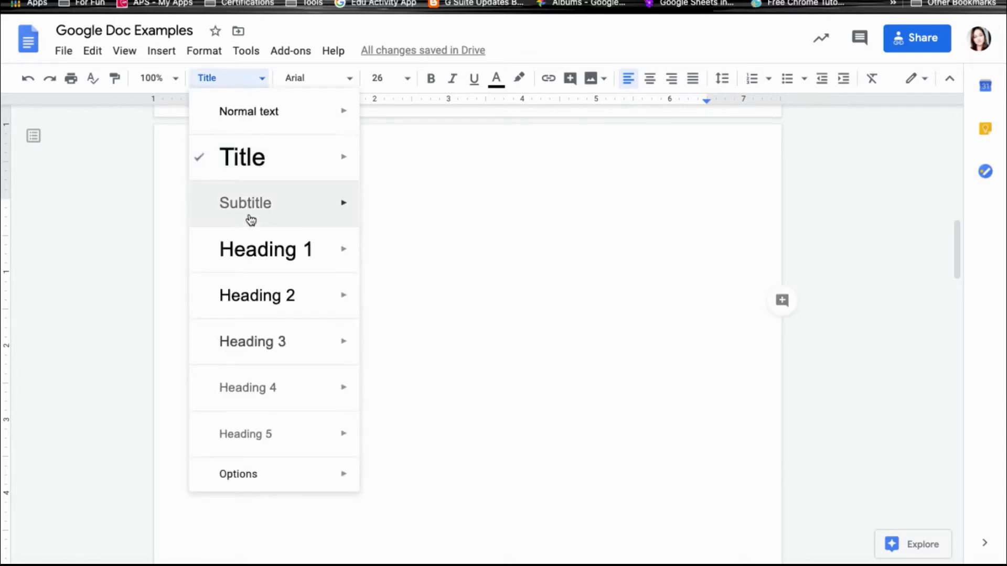
{"action": "left_click", "coordinate": [250, 218]}
{"action": "left_click_drag", "start_coordinate": [221, 377], "coordinate": [383, 383]}
{"action": "left_click", "coordinate": [230, 82]}
{"action": "left_click", "coordinate": [276, 340]}
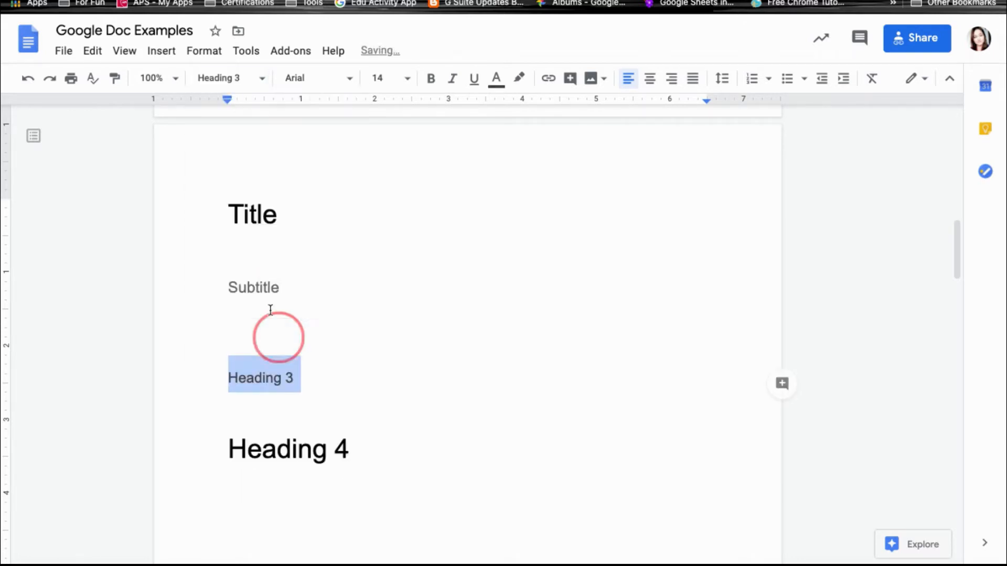
{"action": "left_click_drag", "start_coordinate": [229, 451], "coordinate": [351, 452]}
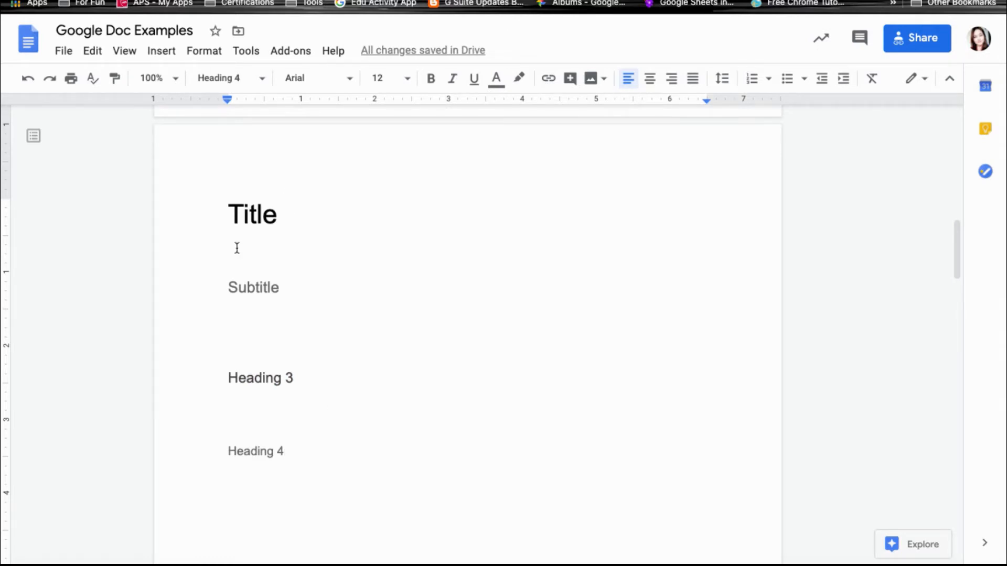
{"action": "left_click", "coordinate": [33, 137]}
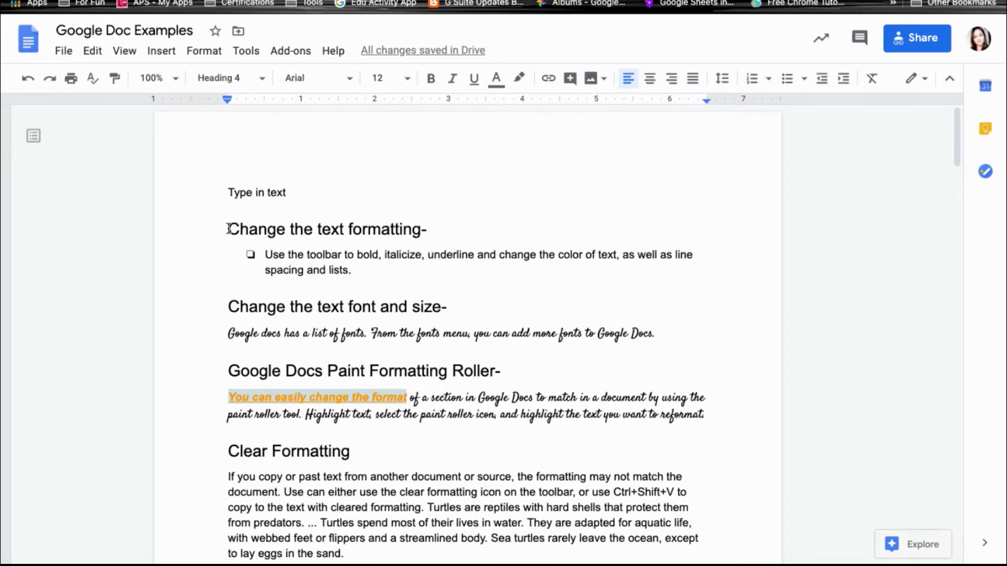
Make the 'Change the text formatting-' heading blue, bold and Impact font.
{"action": "left_click_drag", "start_coordinate": [228, 229], "coordinate": [427, 229]}
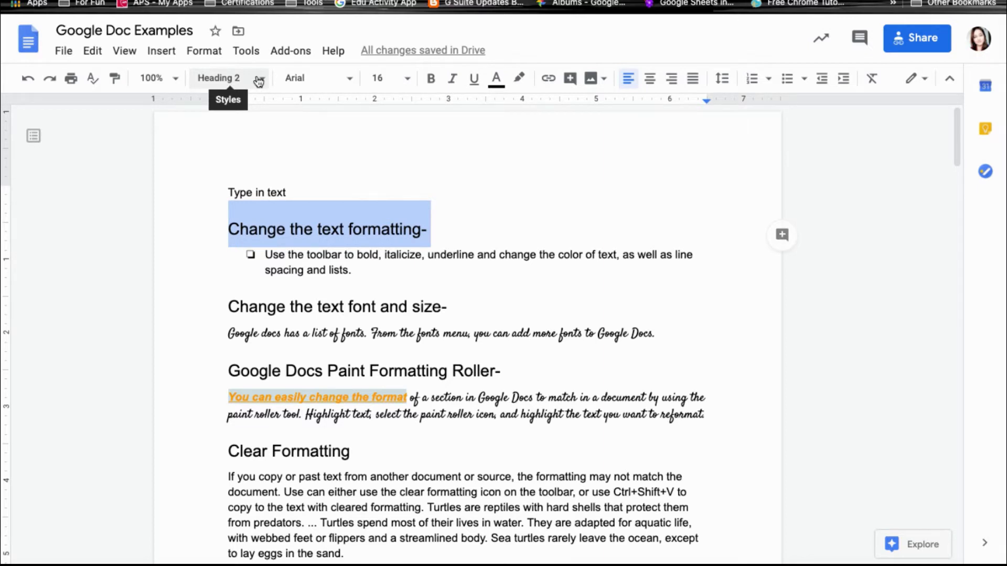
{"action": "left_click", "coordinate": [502, 83]}
{"action": "left_click", "coordinate": [633, 123]}
{"action": "left_click", "coordinate": [433, 83]}
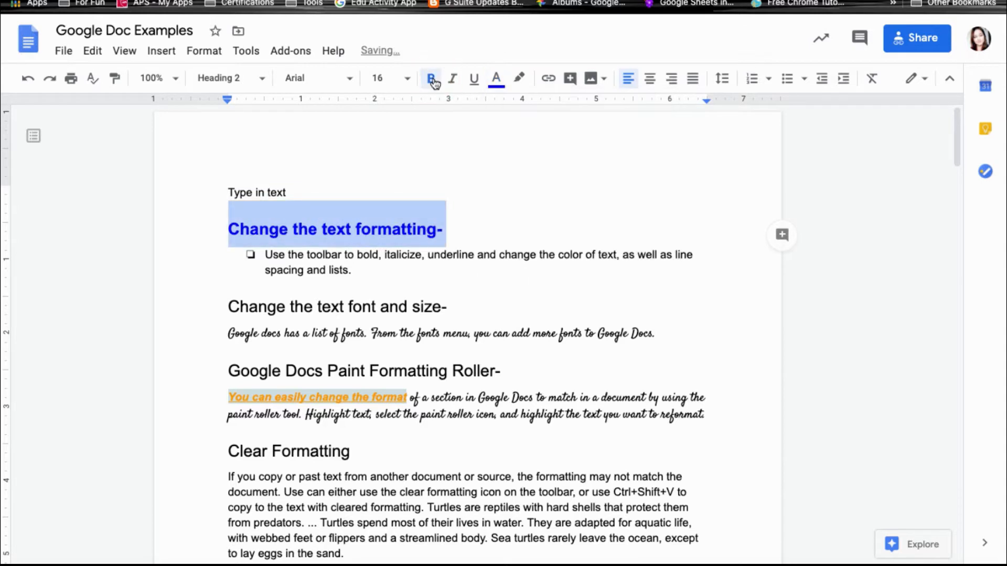
{"action": "left_click", "coordinate": [312, 80]}
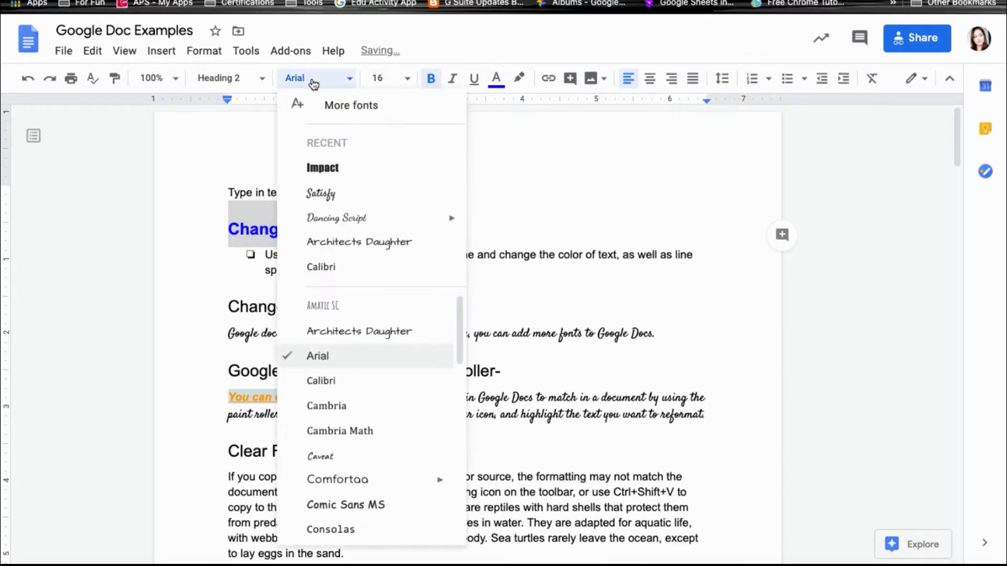
{"action": "left_click", "coordinate": [322, 168]}
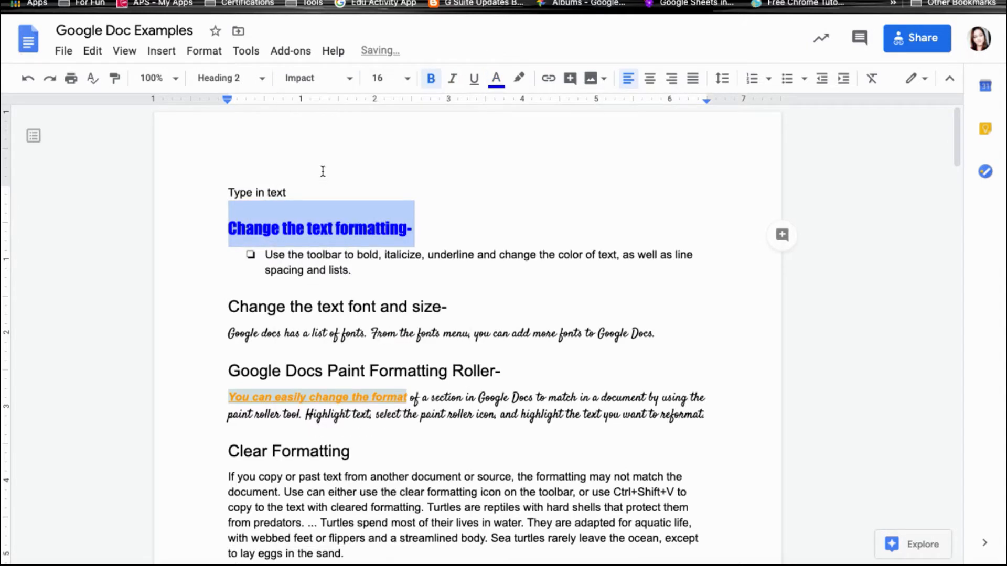
Update the Heading 2 style to match this blue bold Impact heading.
{"action": "left_click", "coordinate": [248, 80]}
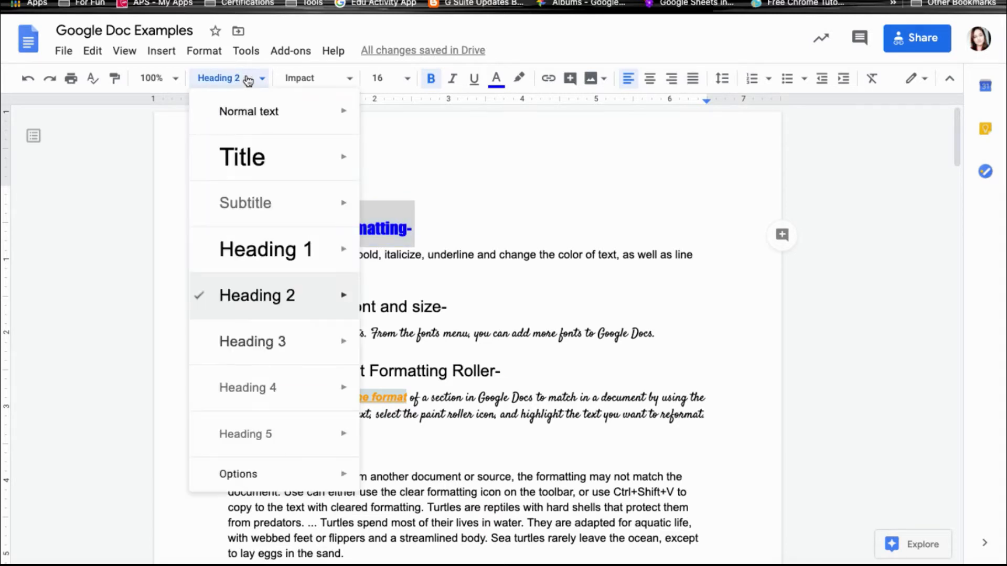
{"action": "mouse_move", "coordinate": [290, 305]}
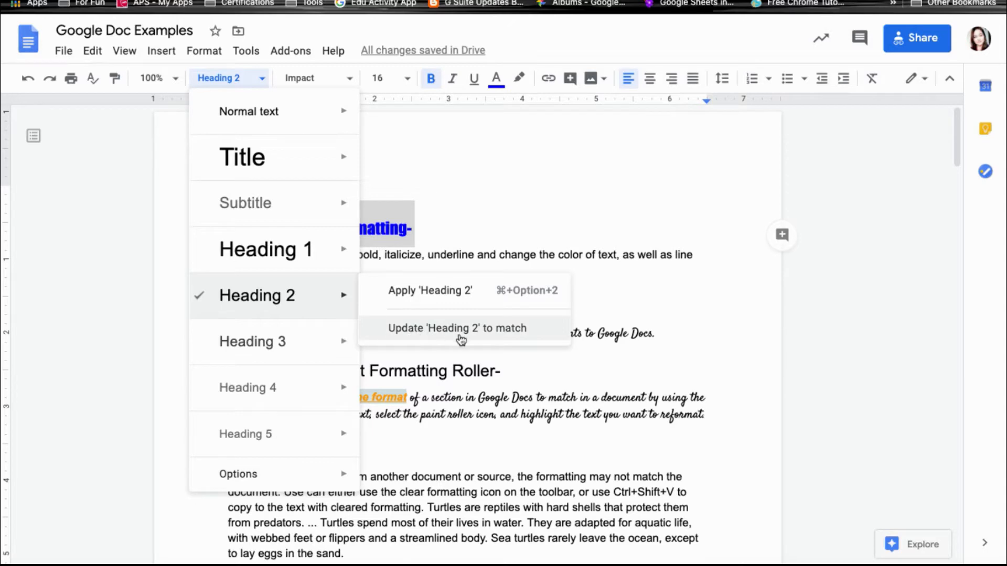
{"action": "left_click", "coordinate": [490, 337]}
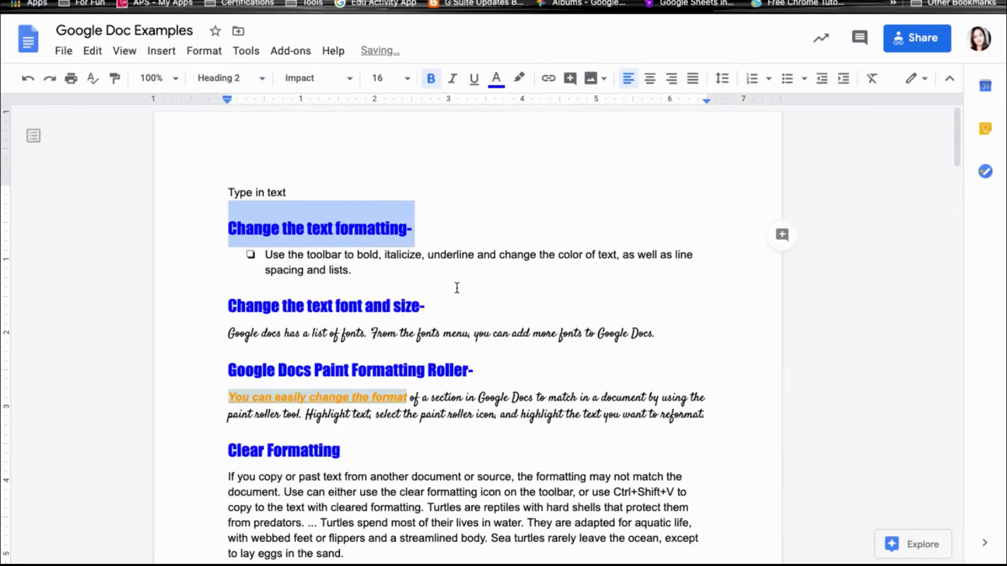
{"action": "left_click", "coordinate": [417, 229]}
{"action": "scroll", "coordinate": [496, 293], "scroll_direction": "down", "scroll_amount": 2}
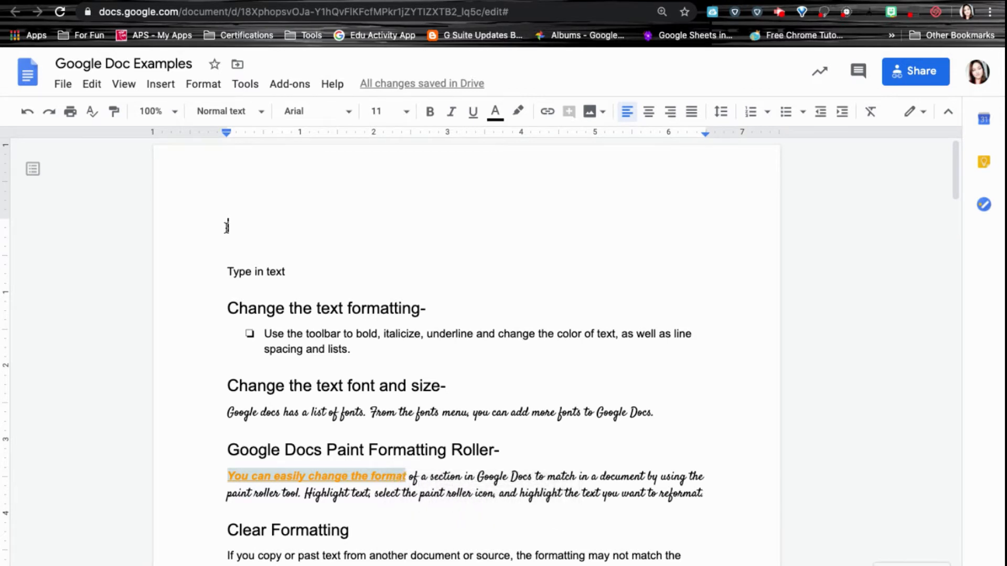
Insert a table of contents with blue links at the top of the document.
{"action": "left_click", "coordinate": [159, 89]}
{"action": "mouse_move", "coordinate": [181, 514]}
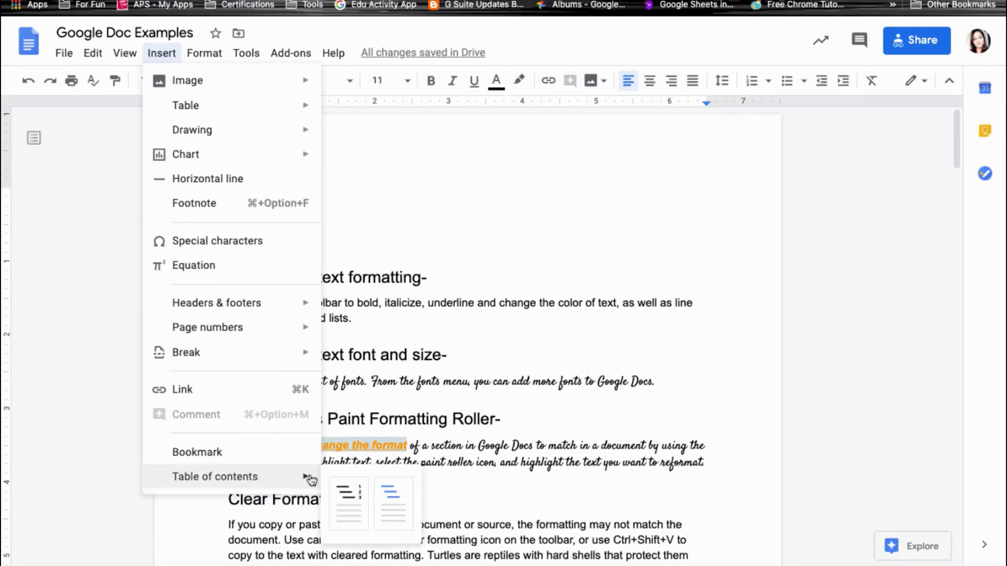
{"action": "left_click", "coordinate": [399, 513]}
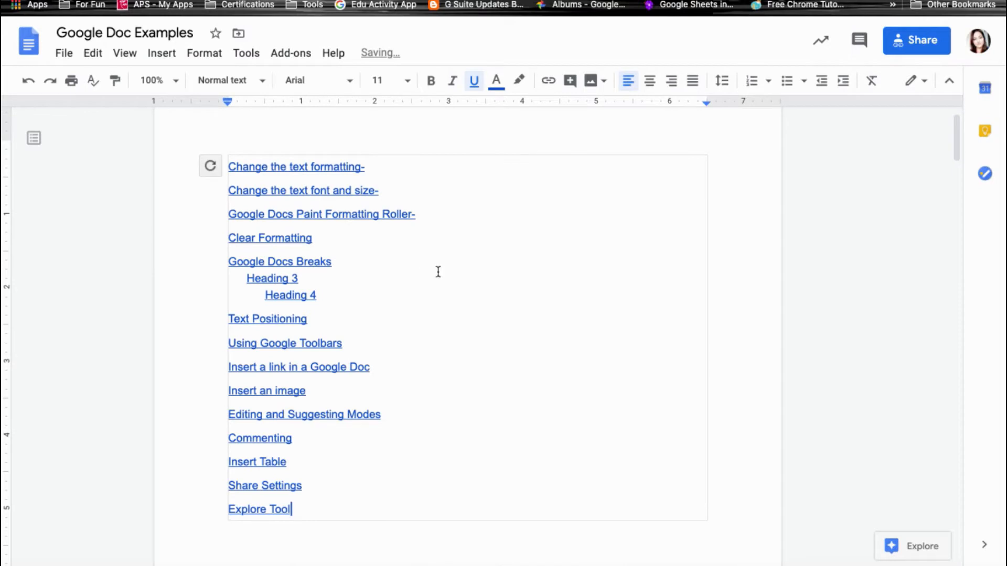
{"action": "scroll", "coordinate": [438, 272], "scroll_direction": "down", "scroll_amount": 1}
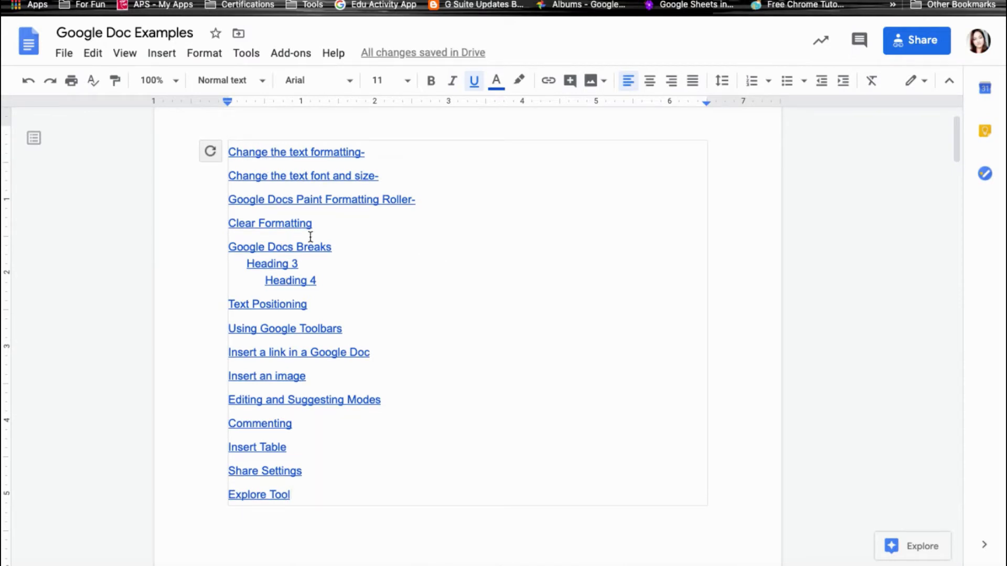
Test the first contents link to the 'Change the text formatting-' heading, then refresh the table of contents.
{"action": "left_click", "coordinate": [758, 355]}
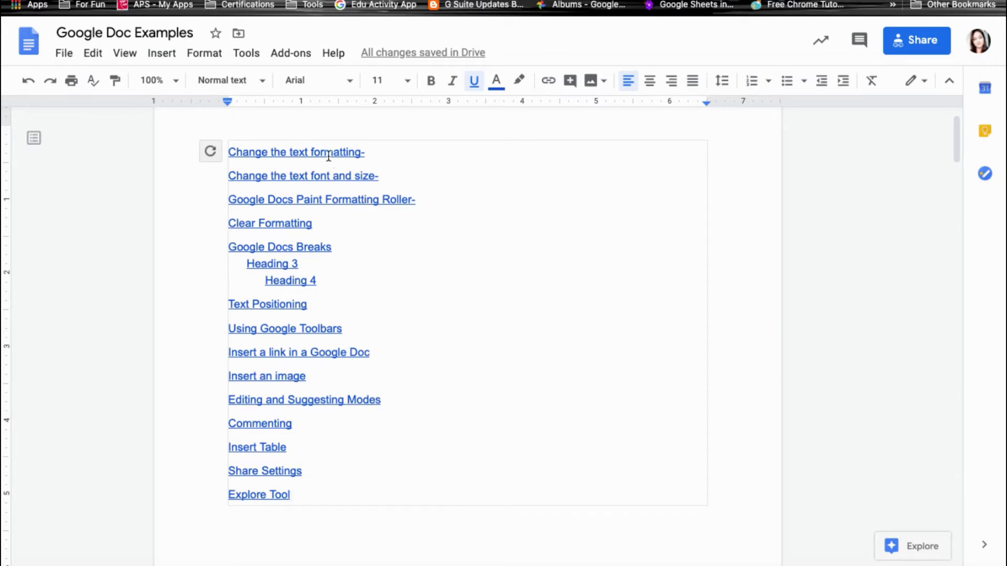
{"action": "left_click", "coordinate": [328, 156]}
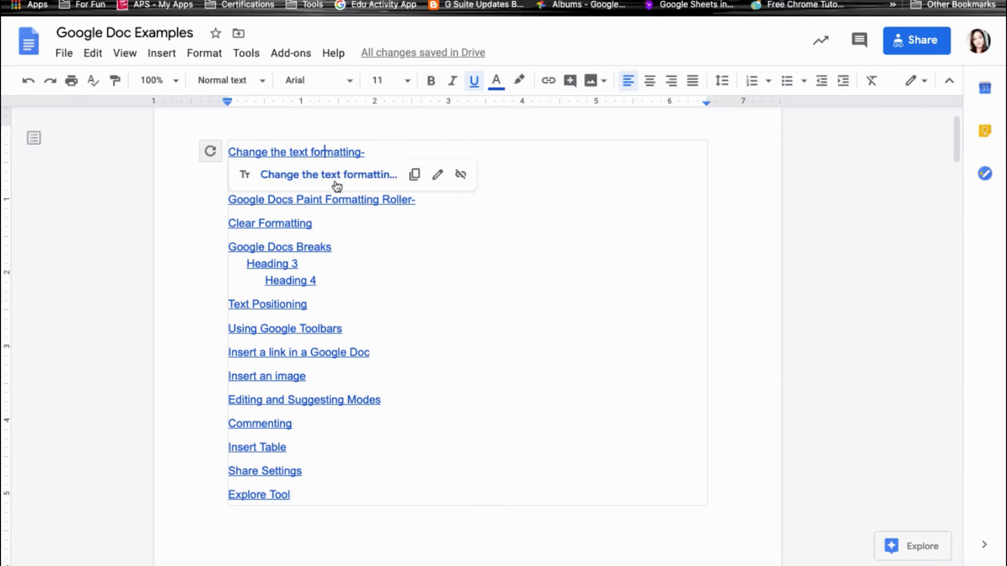
{"action": "left_click", "coordinate": [336, 181]}
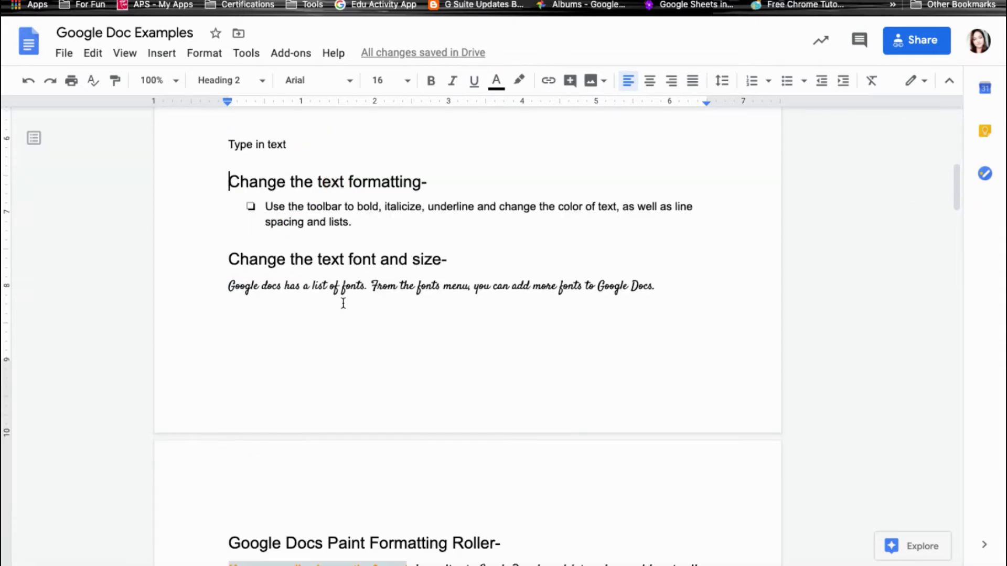
{"action": "scroll", "coordinate": [414, 254], "scroll_direction": "up", "scroll_amount": 10}
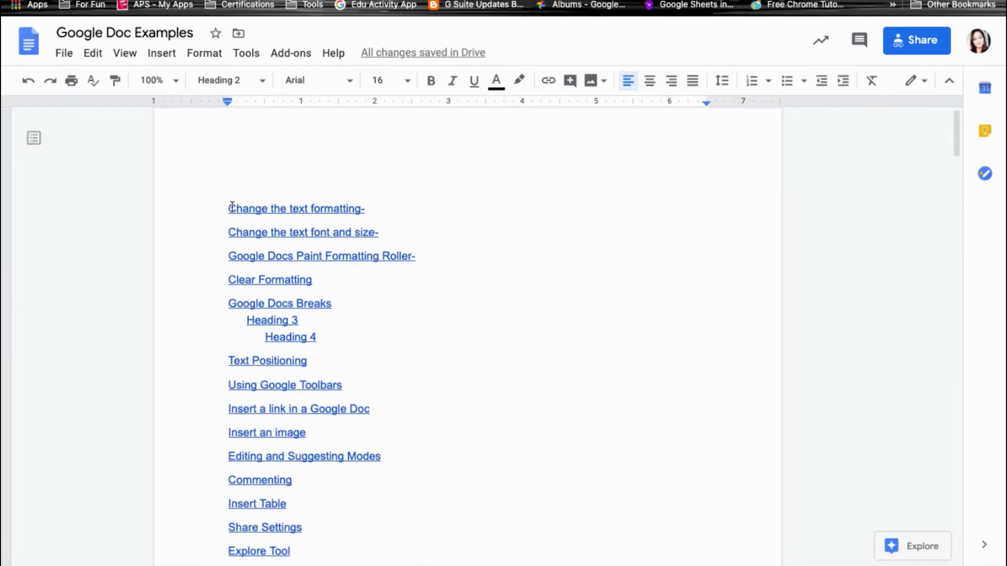
{"action": "left_click", "coordinate": [252, 221]}
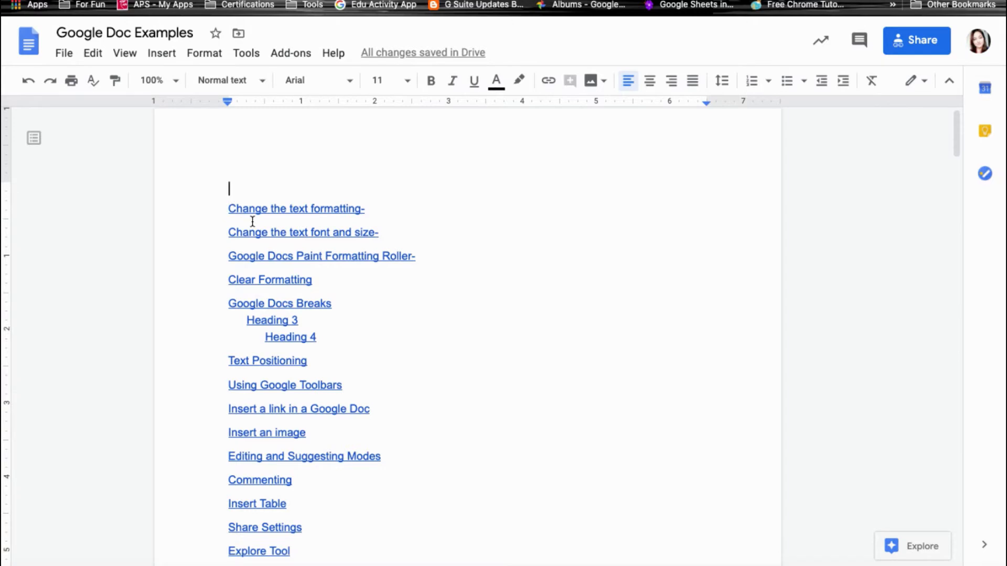
{"action": "left_click", "coordinate": [252, 222]}
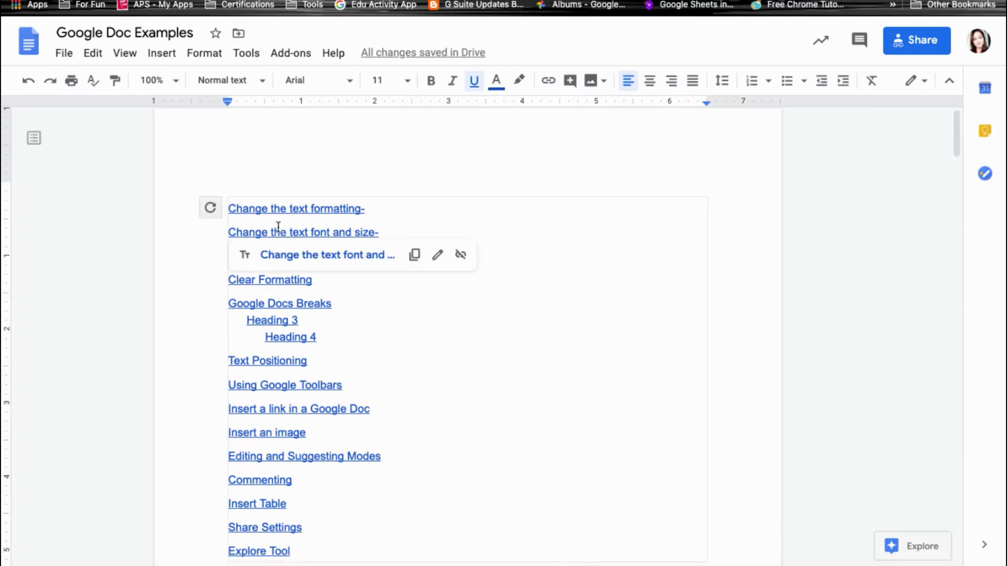
{"action": "left_click", "coordinate": [204, 210]}
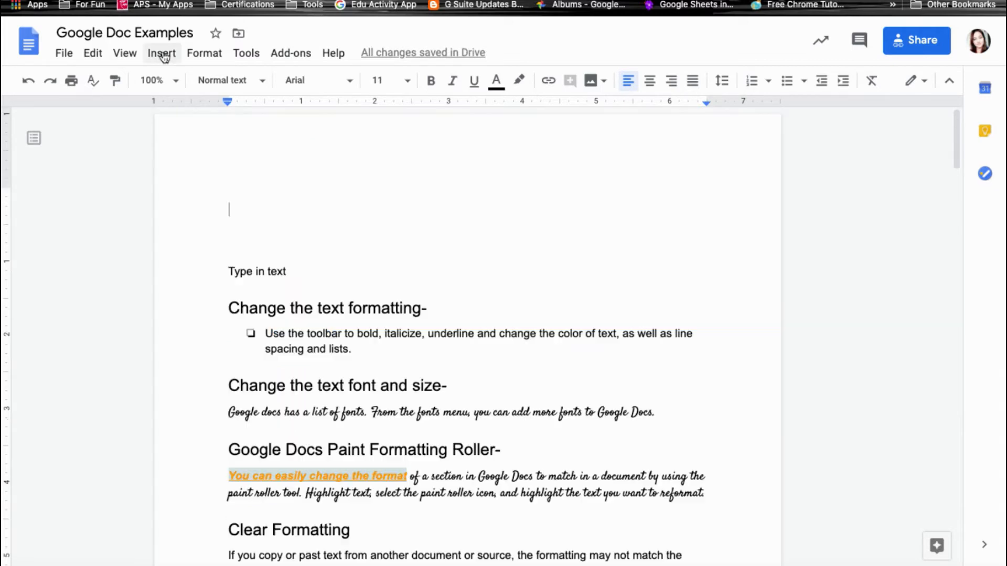
{"action": "left_click", "coordinate": [163, 55]}
{"action": "mouse_move", "coordinate": [210, 485]}
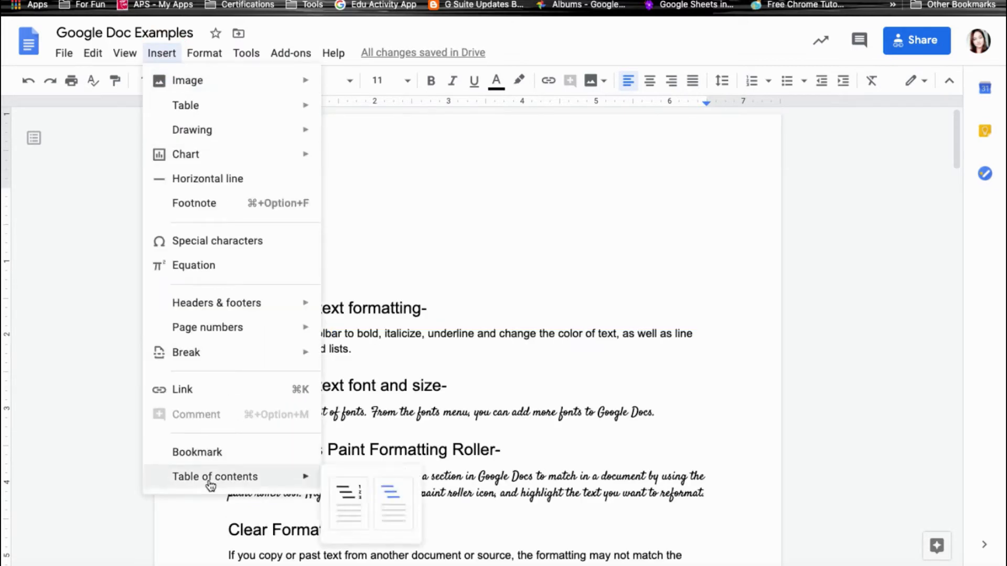
{"action": "left_click", "coordinate": [349, 504]}
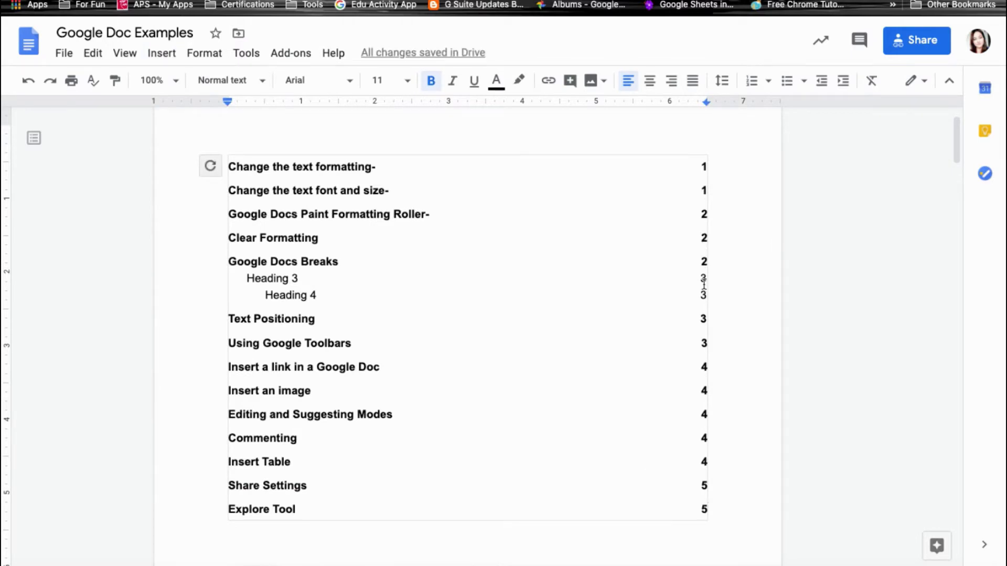
{"action": "left_click", "coordinate": [704, 485]}
{"action": "left_click", "coordinate": [210, 167]}
{"action": "right_click", "coordinate": [210, 170]}
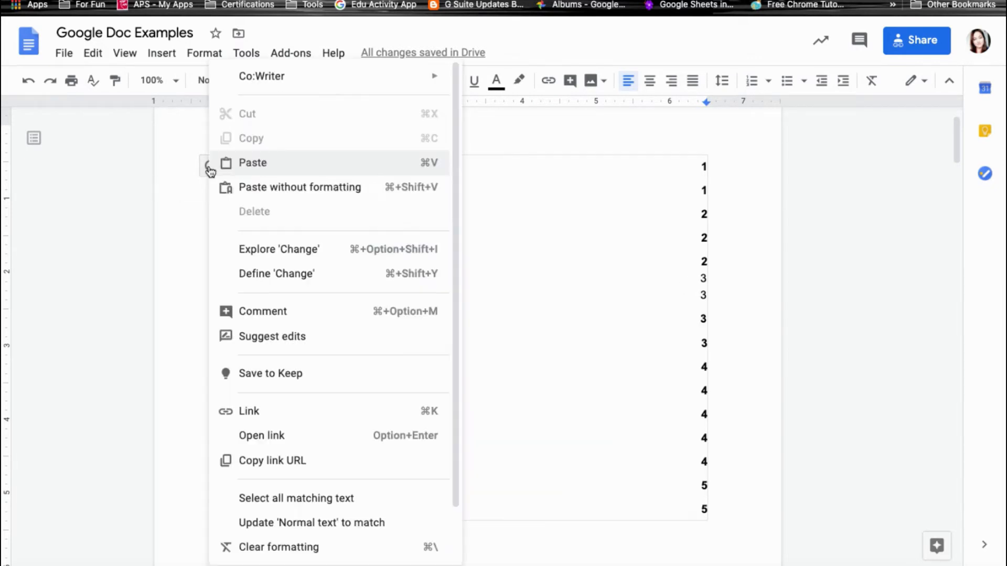
{"action": "scroll", "coordinate": [283, 462], "scroll_direction": "down", "scroll_amount": 2}
{"action": "left_click", "coordinate": [286, 548]}
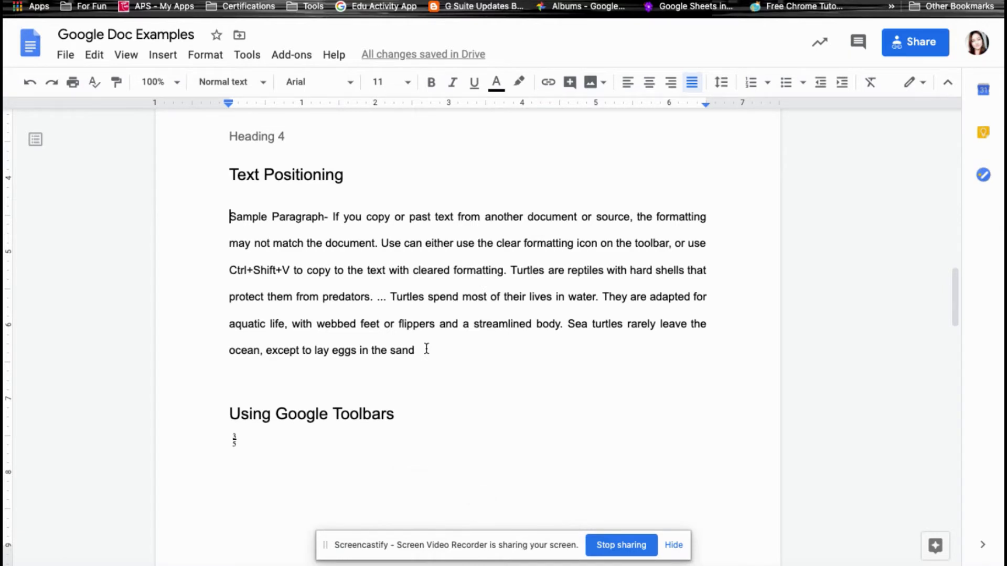
Try left, center and right alignment on the Sample Paragraph, leave it justified, and set 1.5 line spacing.
{"action": "left_click_drag", "start_coordinate": [426, 347], "coordinate": [227, 220]}
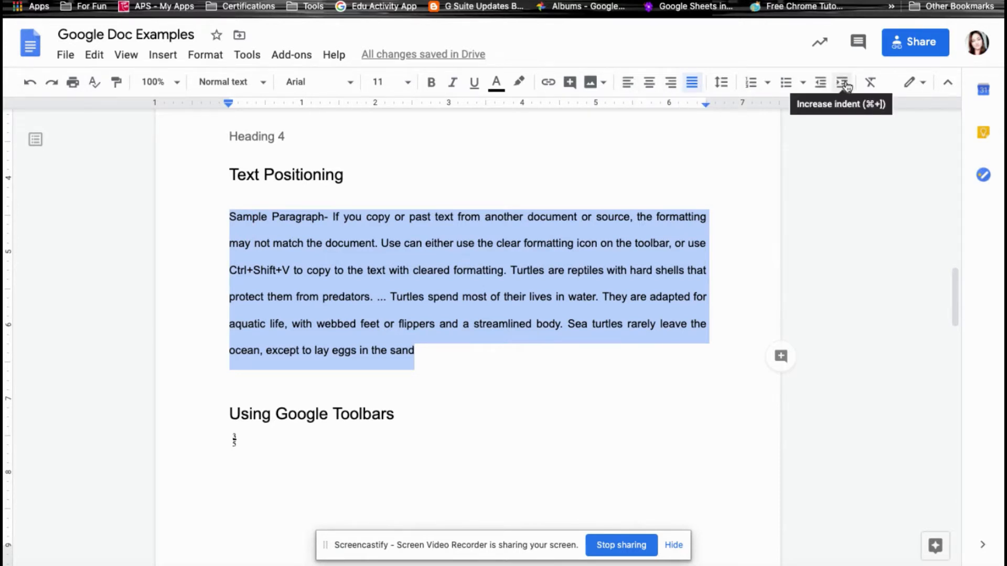
{"action": "left_click", "coordinate": [630, 83]}
{"action": "left_click", "coordinate": [649, 83]}
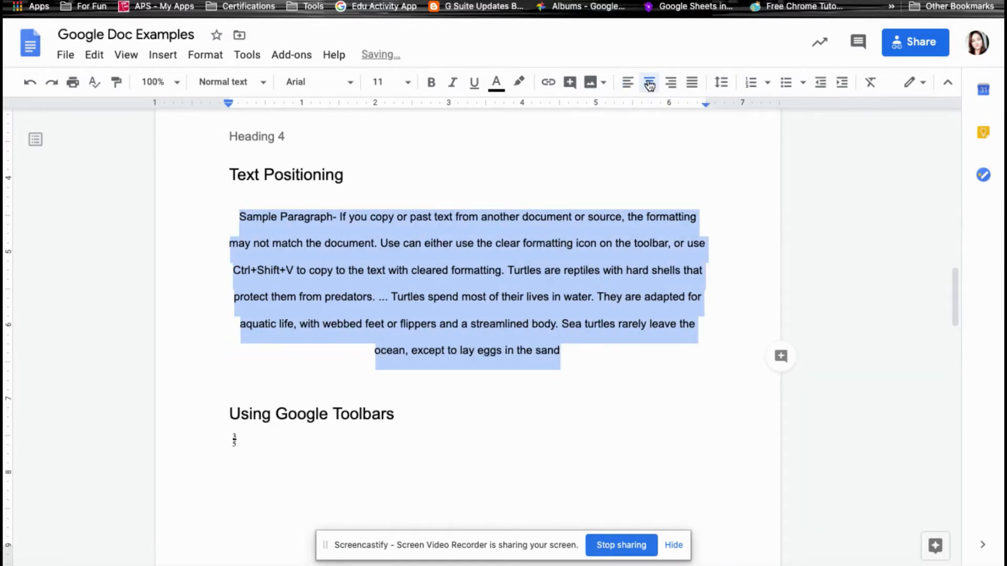
{"action": "left_click", "coordinate": [671, 82]}
{"action": "left_click", "coordinate": [692, 83]}
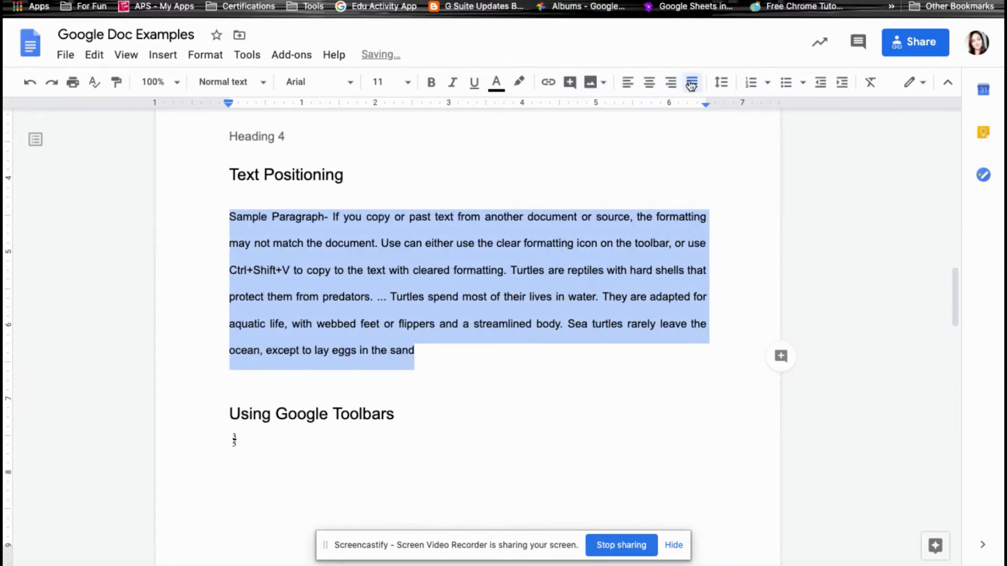
{"action": "left_click", "coordinate": [727, 84]}
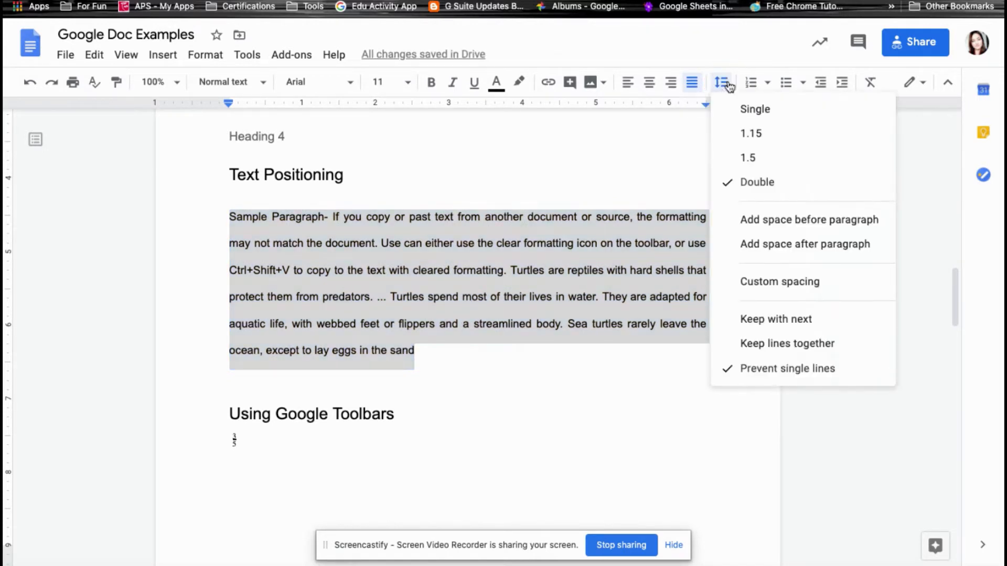
{"action": "left_click", "coordinate": [743, 158]}
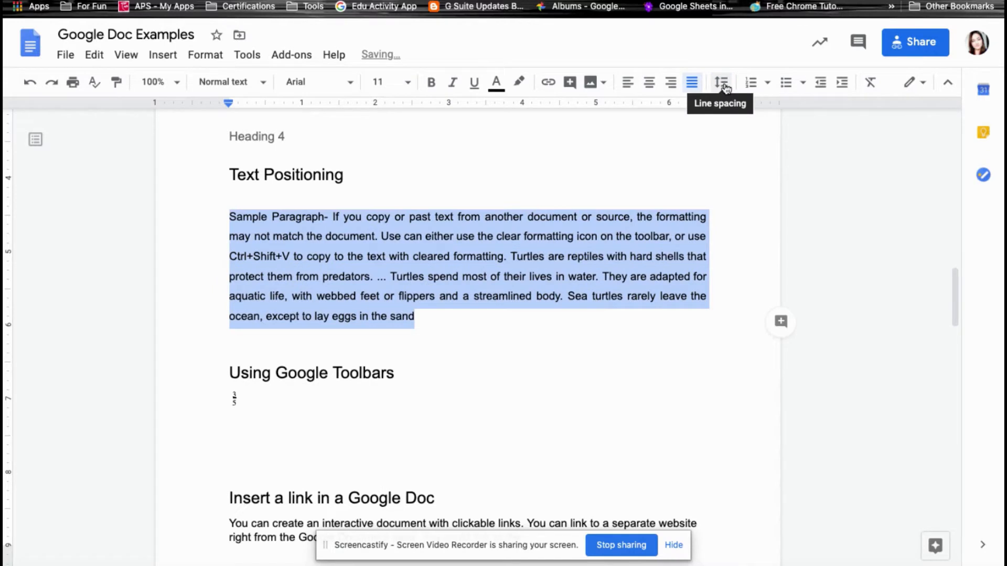
Try numbered and bulleted list formats, remove them, then increase and decrease the paragraph's indent.
{"action": "left_click", "coordinate": [753, 84]}
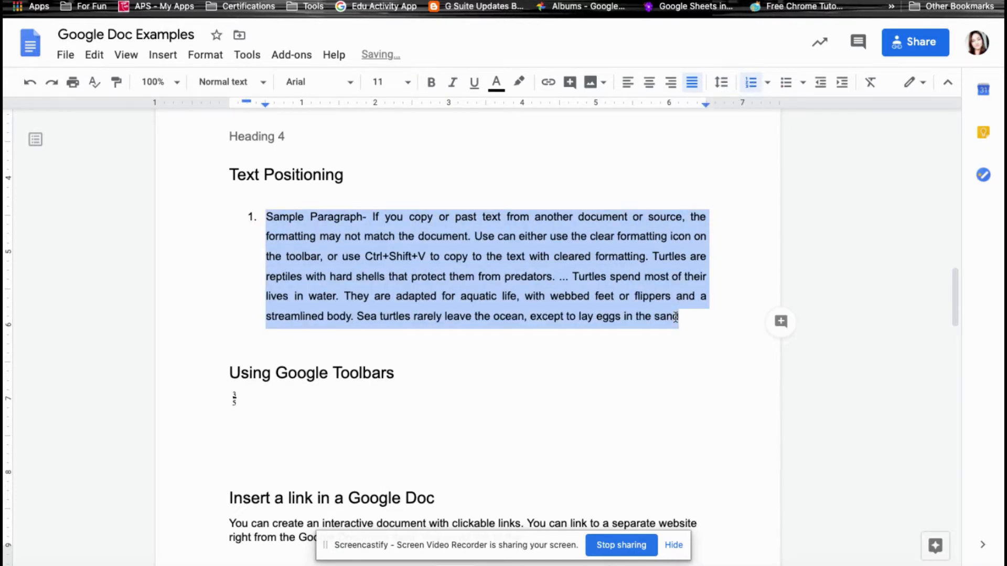
{"action": "left_click", "coordinate": [767, 83]}
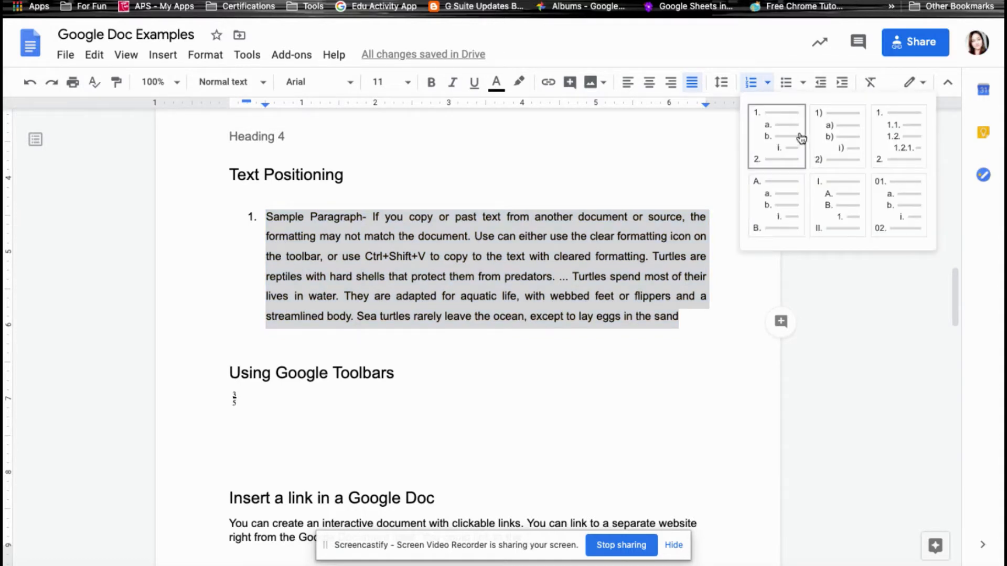
{"action": "left_click", "coordinate": [789, 82]}
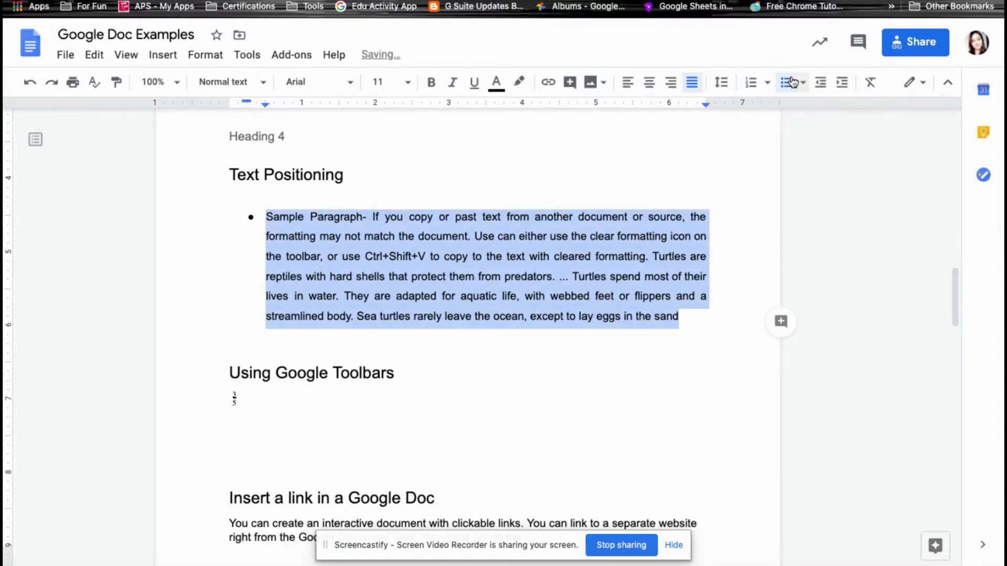
{"action": "left_click", "coordinate": [802, 82]}
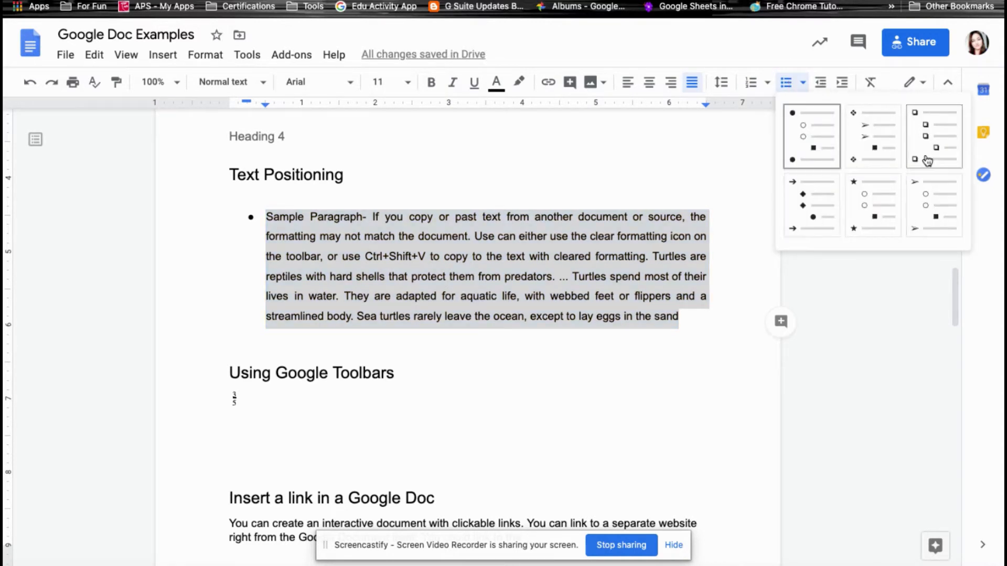
{"action": "left_click", "coordinate": [821, 83]}
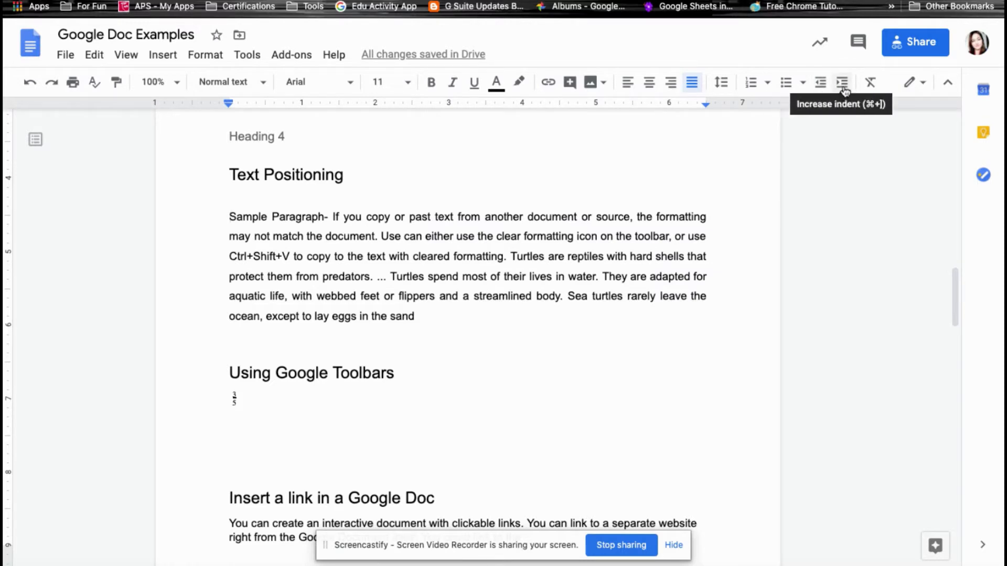
{"action": "left_click", "coordinate": [843, 84]}
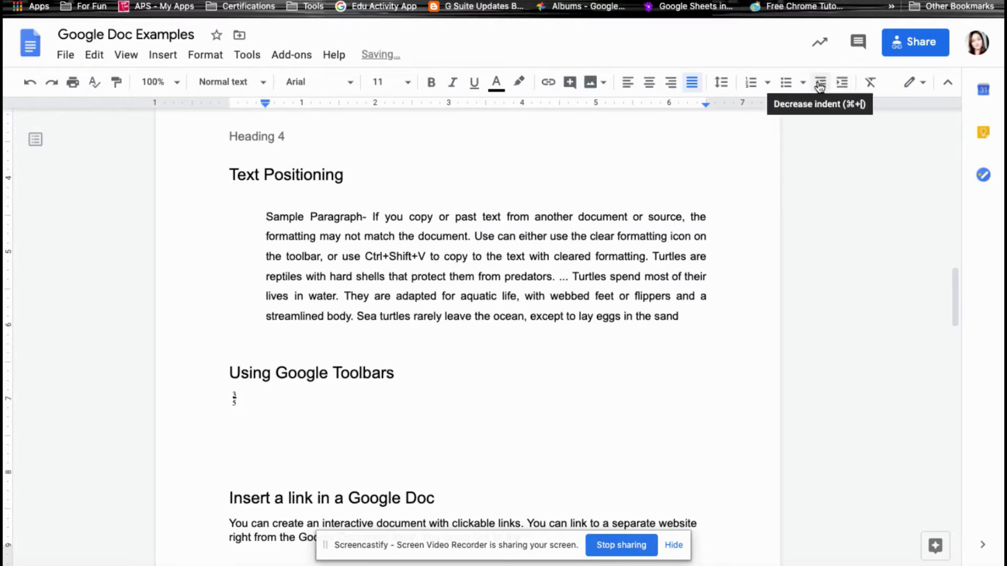
{"action": "left_click", "coordinate": [820, 85]}
{"action": "scroll", "coordinate": [462, 137], "scroll_direction": "down", "scroll_amount": 4}
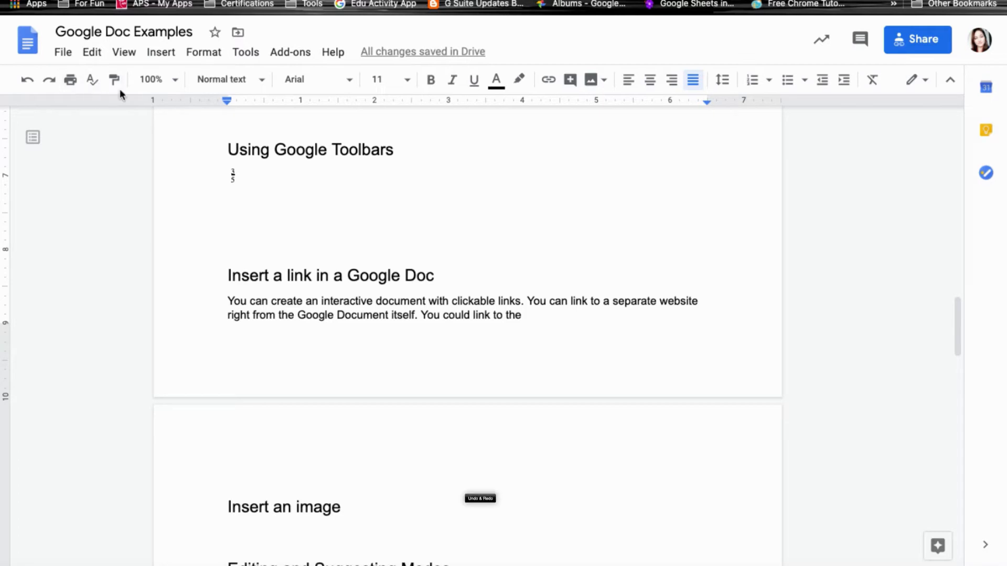
{"action": "left_click", "coordinate": [26, 83]}
{"action": "left_click", "coordinate": [50, 84]}
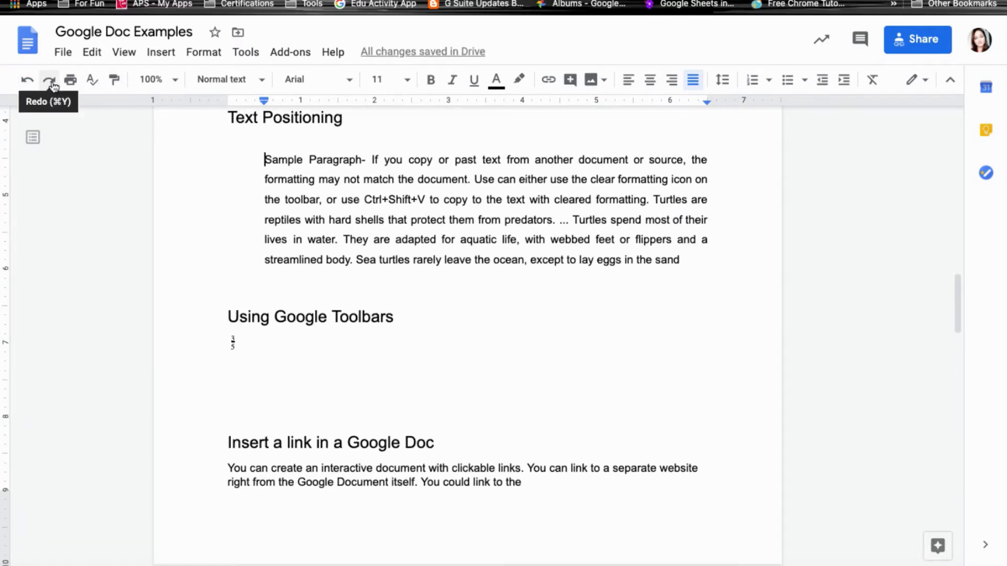
{"action": "left_click", "coordinate": [51, 83]}
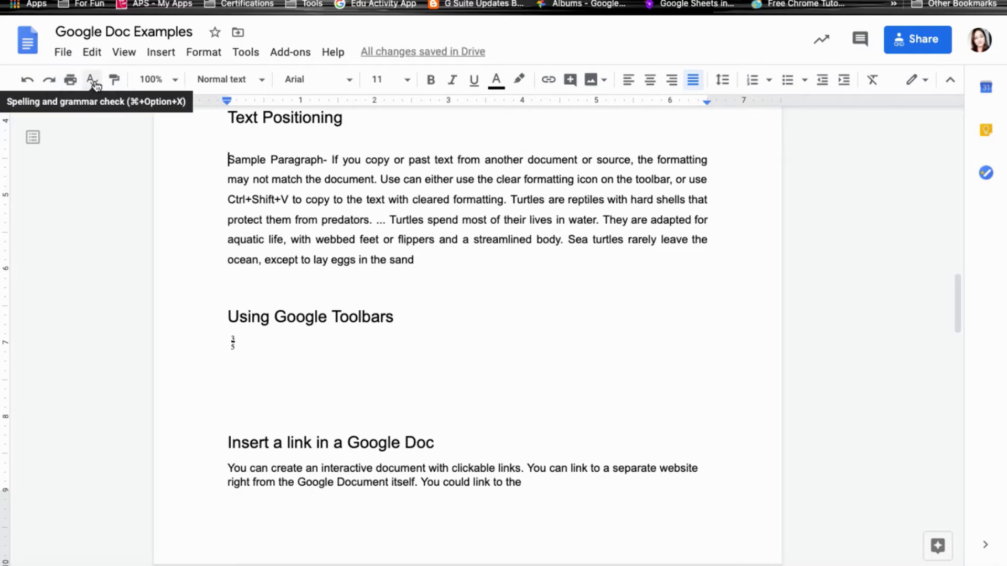
{"action": "left_click", "coordinate": [94, 80]}
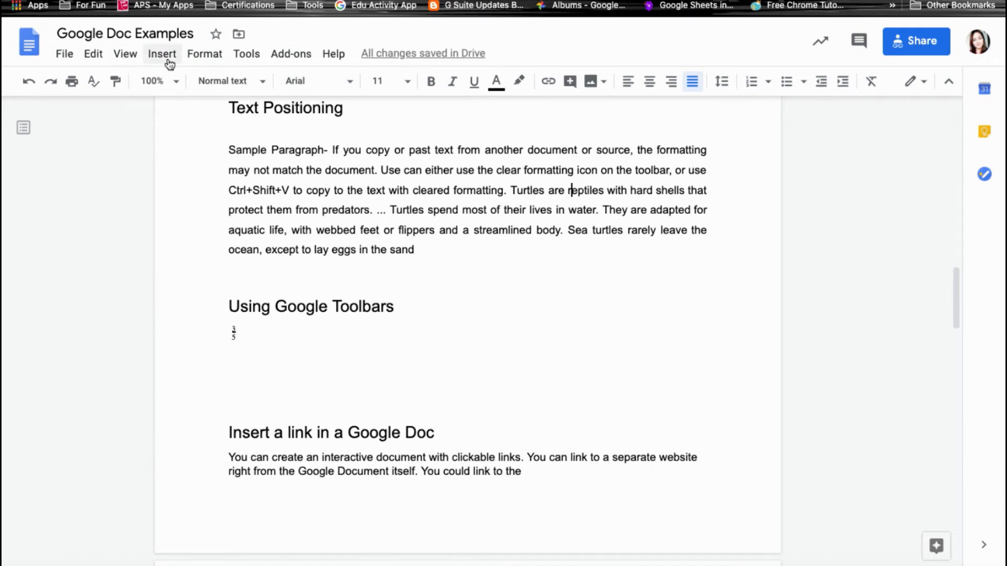
Show the ruler, toggle the document outline, and show the equation toolbar.
{"action": "left_click", "coordinate": [126, 62]}
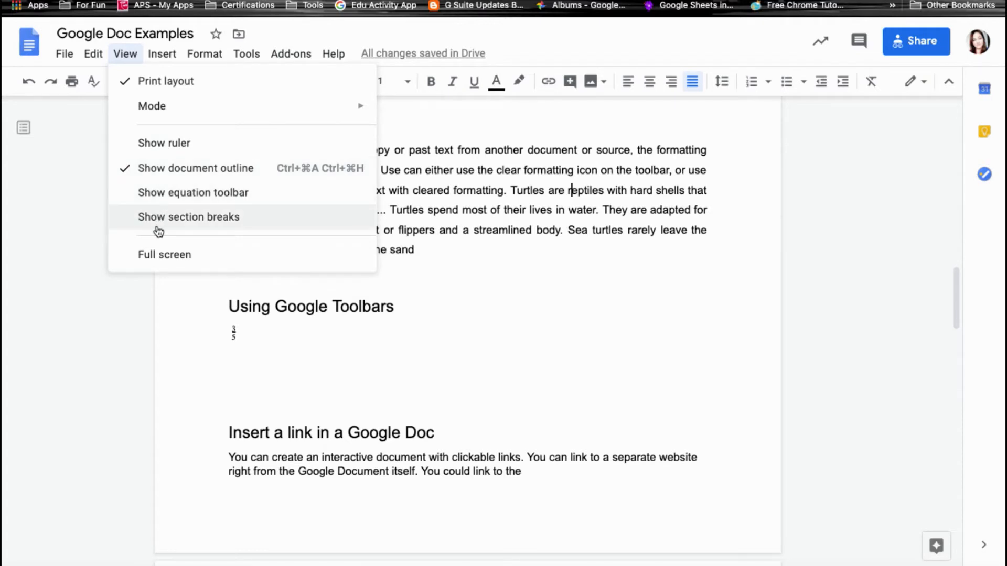
{"action": "left_click", "coordinate": [161, 153]}
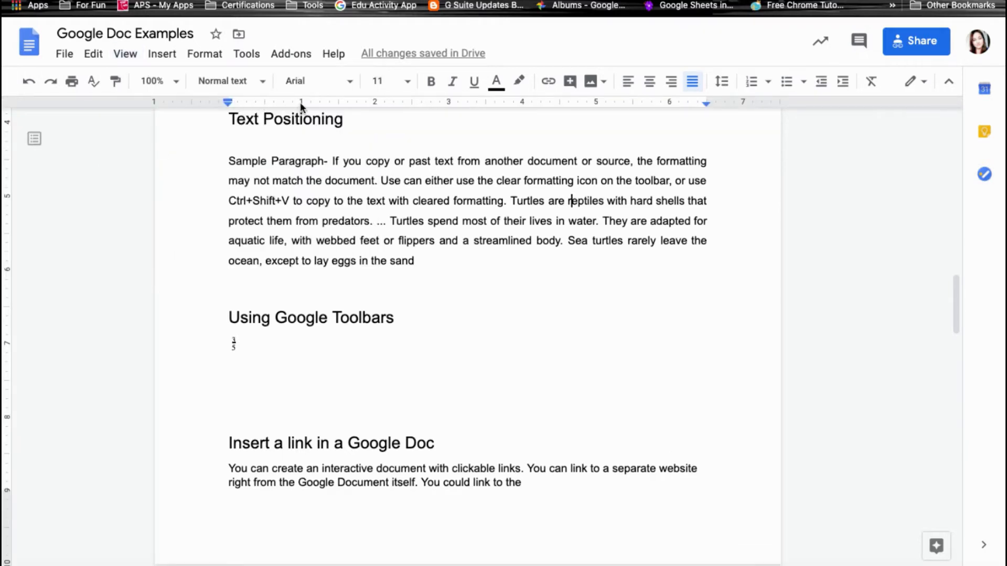
{"action": "left_click", "coordinate": [125, 53]}
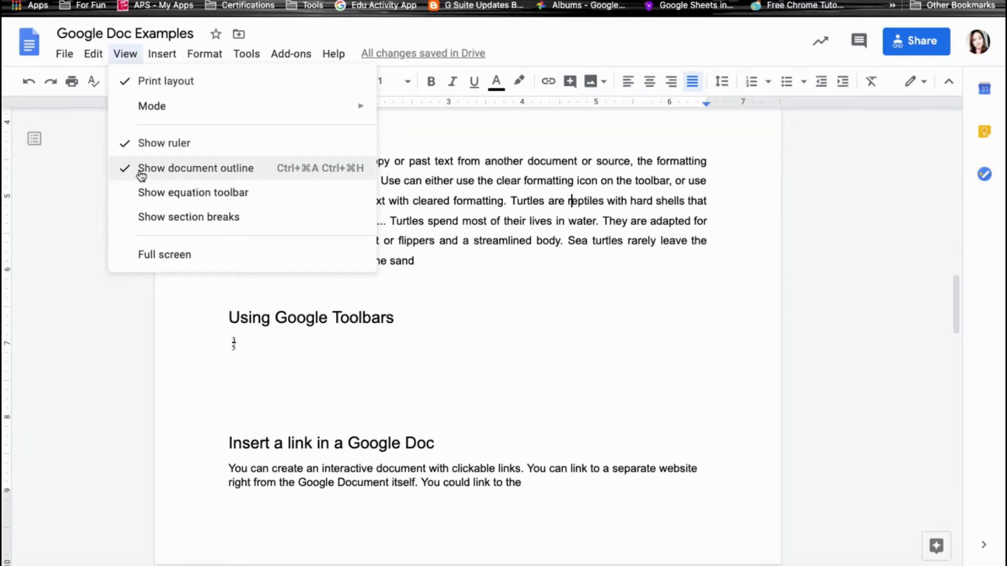
{"action": "left_click", "coordinate": [187, 174]}
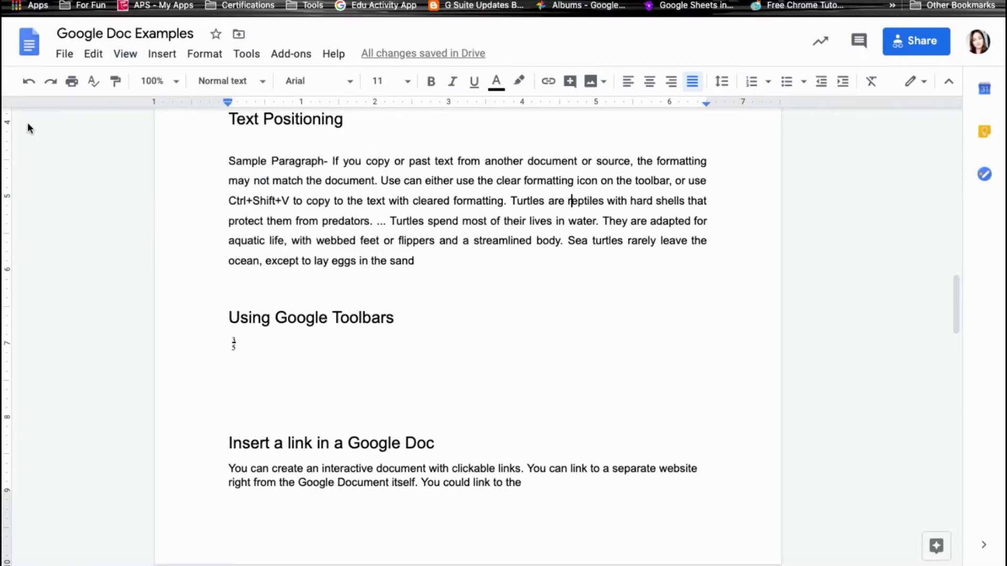
{"action": "left_click", "coordinate": [125, 54]}
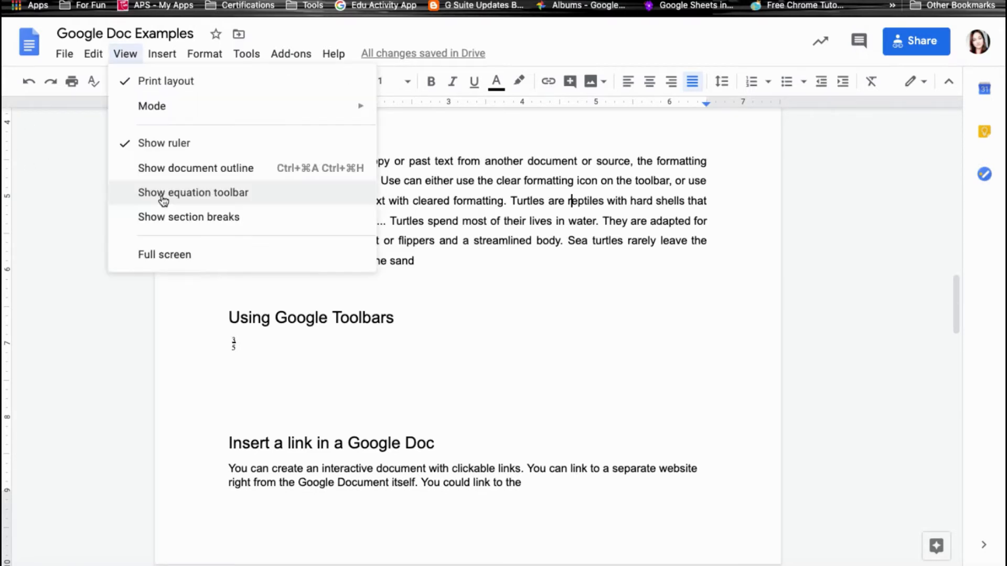
{"action": "left_click", "coordinate": [201, 193]}
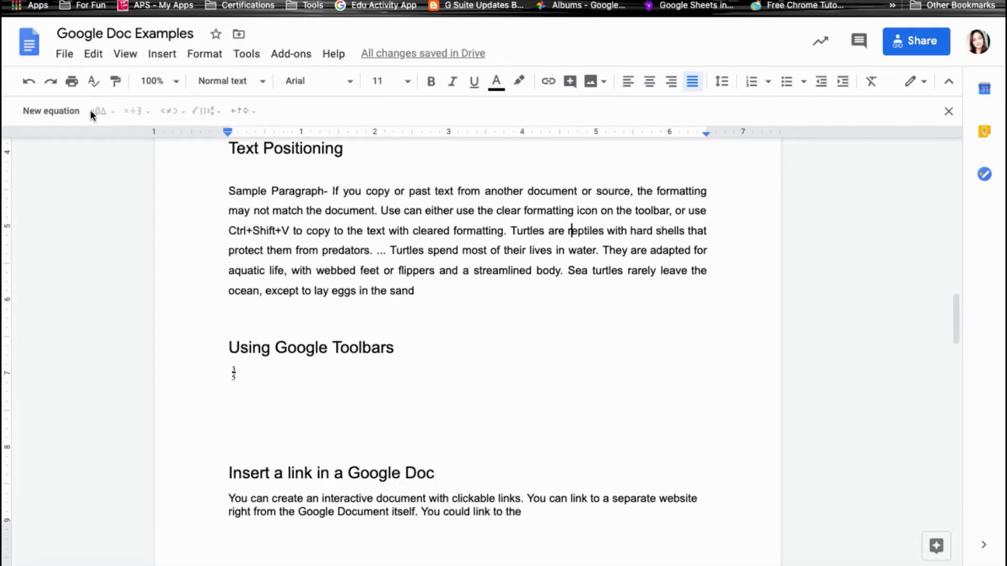
Add a new equation after the 3/5 fraction and browse the Greek letter and operator symbols.
{"action": "left_click", "coordinate": [56, 111]}
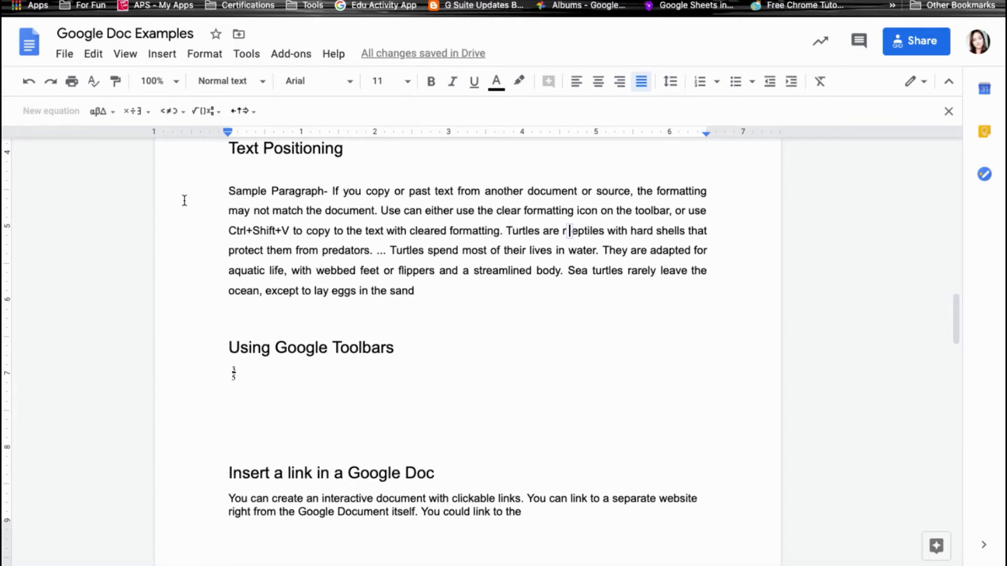
{"action": "left_click", "coordinate": [330, 384]}
{"action": "scroll", "coordinate": [331, 384], "scroll_direction": "down", "scroll_amount": 3}
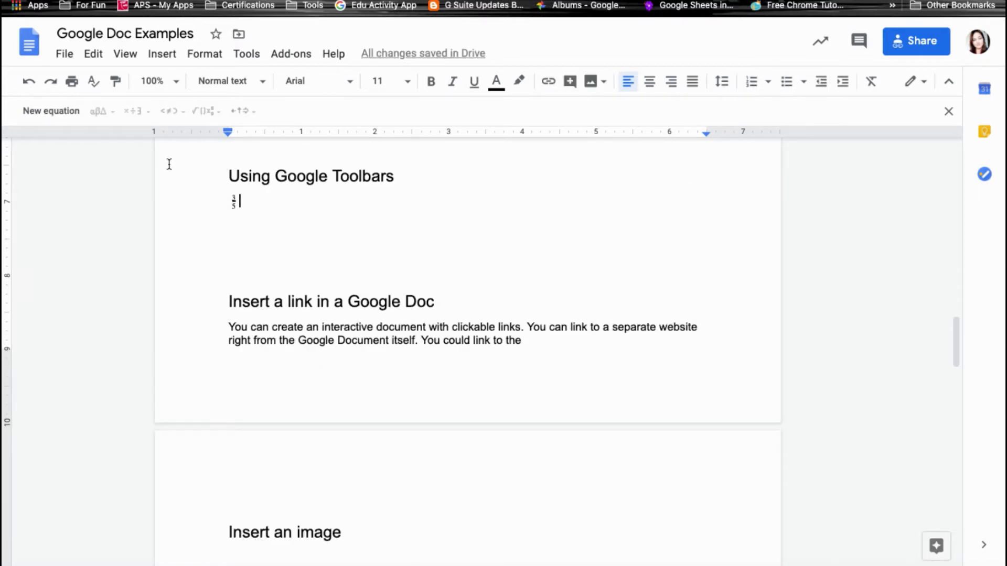
{"action": "left_click", "coordinate": [59, 113]}
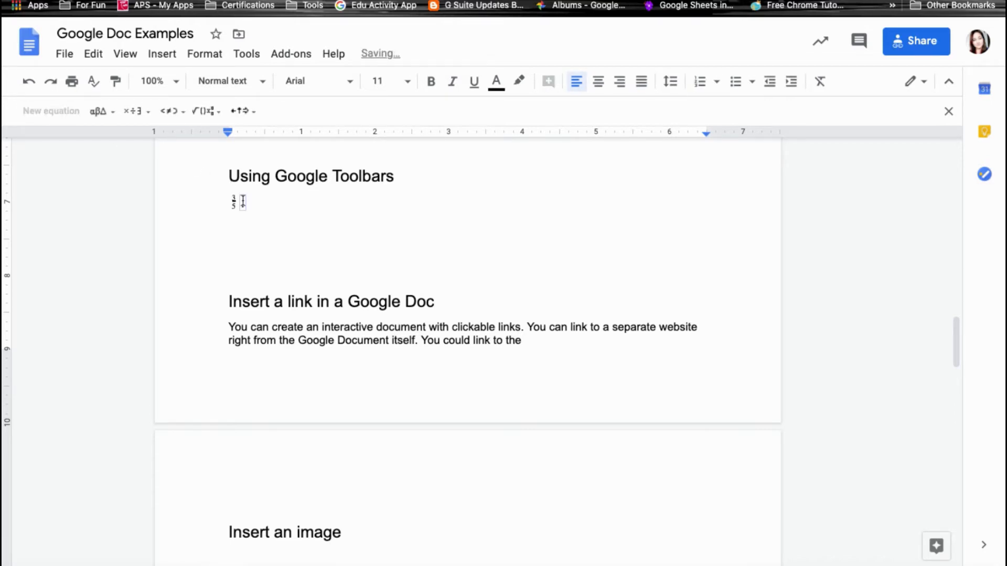
{"action": "left_click", "coordinate": [102, 111]}
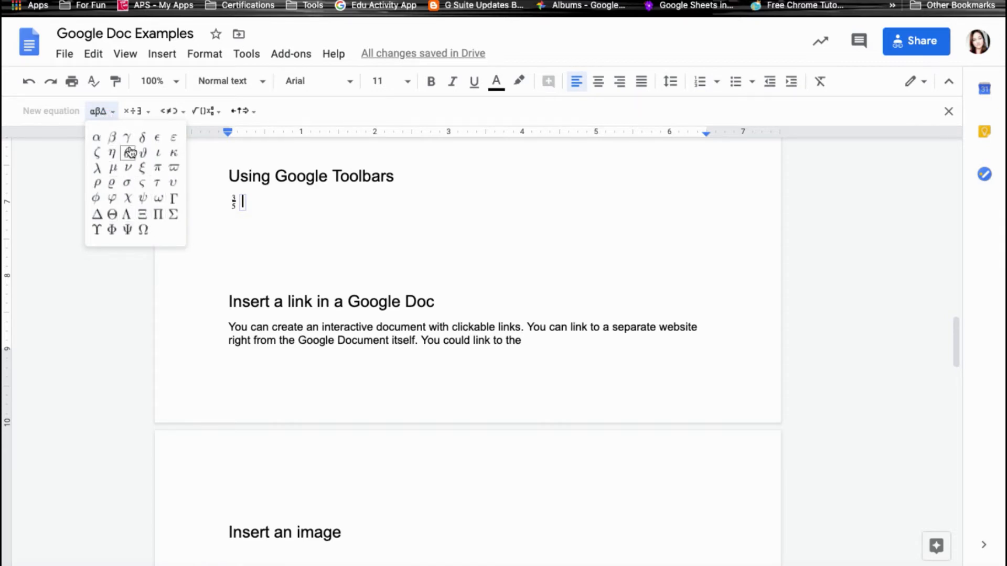
{"action": "left_click", "coordinate": [144, 111]}
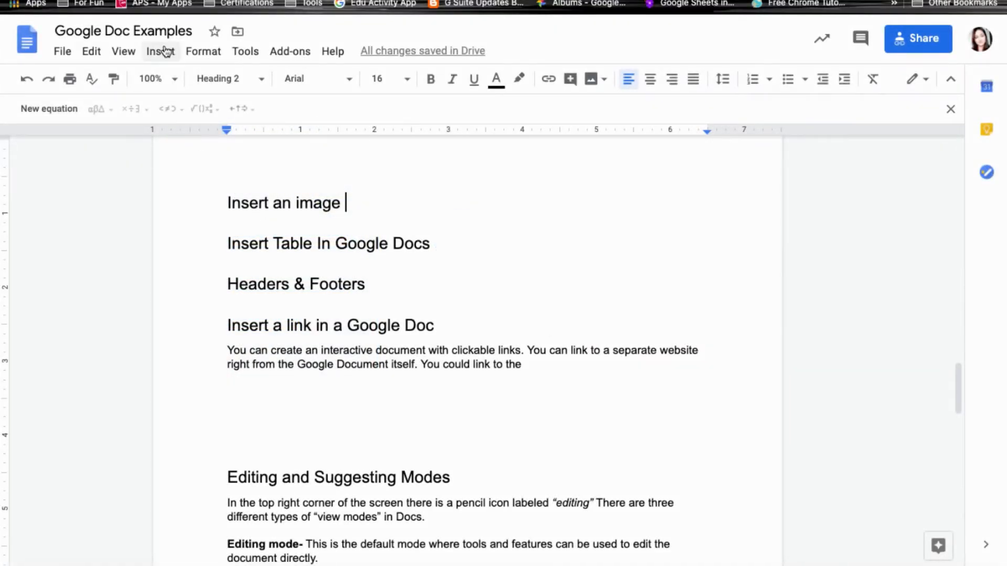
Bring up the image insertion sources and choose to search the web for an image.
{"action": "left_click", "coordinate": [166, 51]}
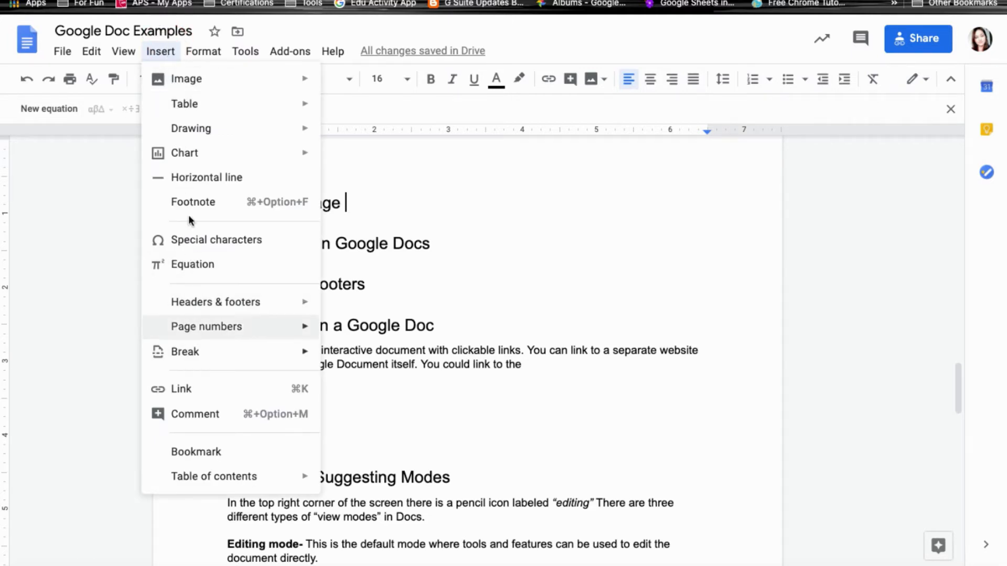
{"action": "mouse_move", "coordinate": [186, 89]}
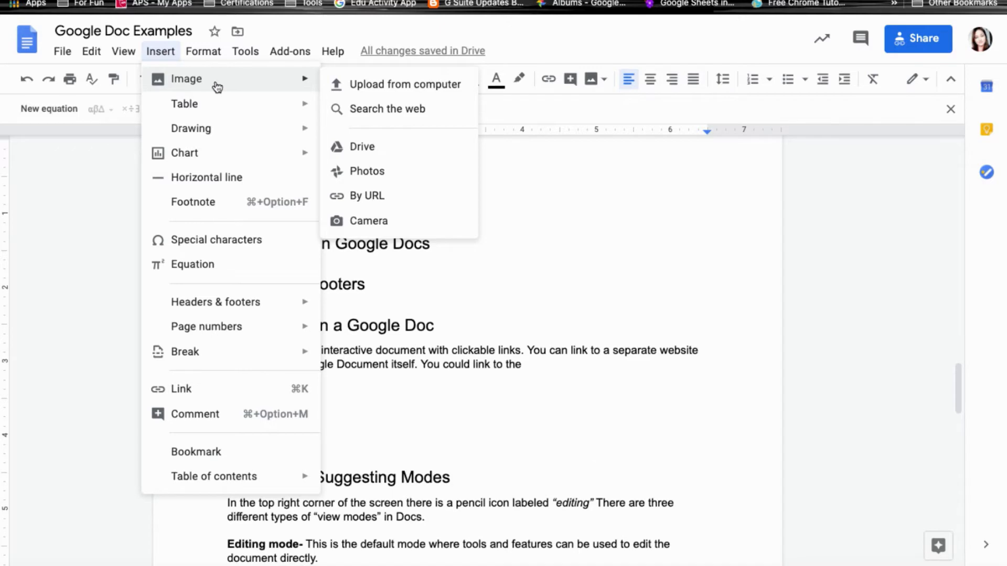
{"action": "left_click", "coordinate": [591, 79]}
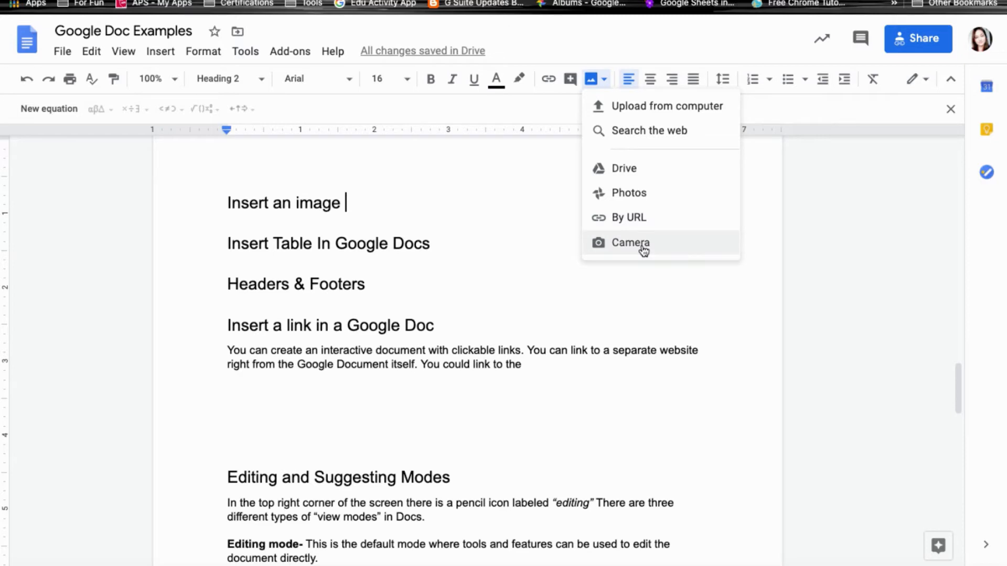
{"action": "left_click", "coordinate": [639, 134]}
Search the web for 'turtle' and insert the hawksbill sea turtle photo under 'Insert an image'.
{"action": "type", "text": "turtle"}
{"action": "key", "text": "Return"}
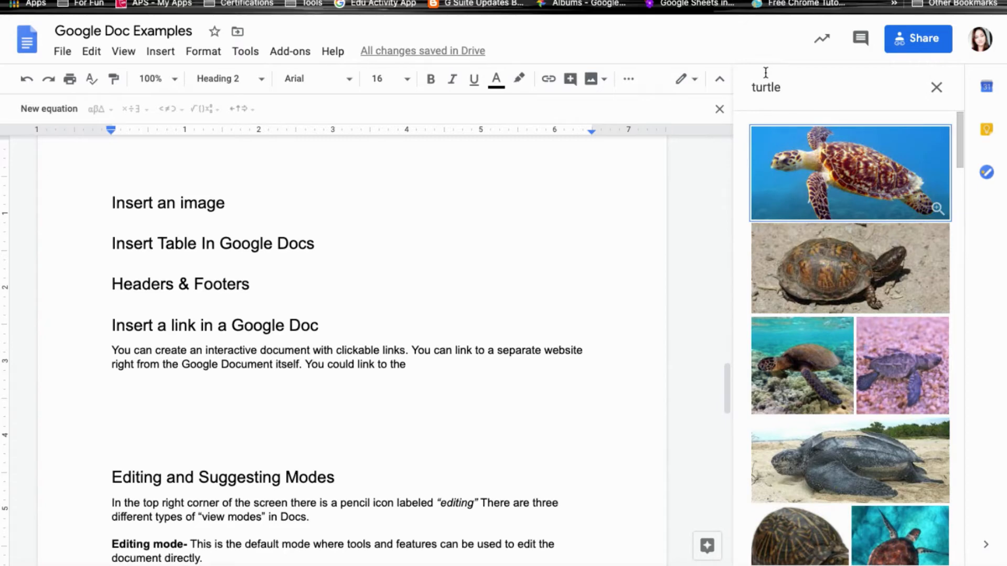
{"action": "scroll", "coordinate": [822, 163], "scroll_direction": "down", "scroll_amount": 1}
{"action": "scroll", "coordinate": [822, 163], "scroll_direction": "down", "scroll_amount": 3}
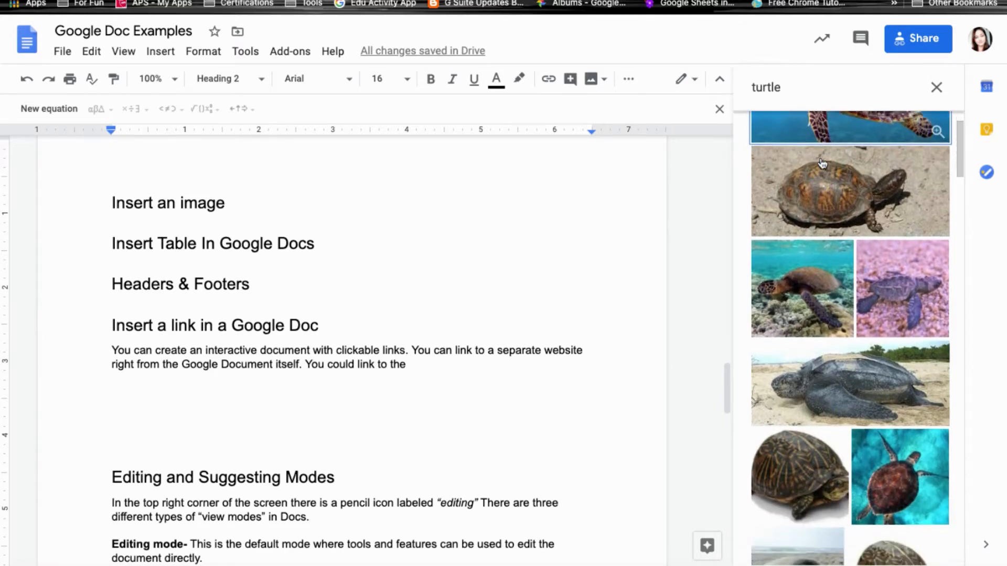
{"action": "scroll", "coordinate": [822, 163], "scroll_direction": "down", "scroll_amount": 8}
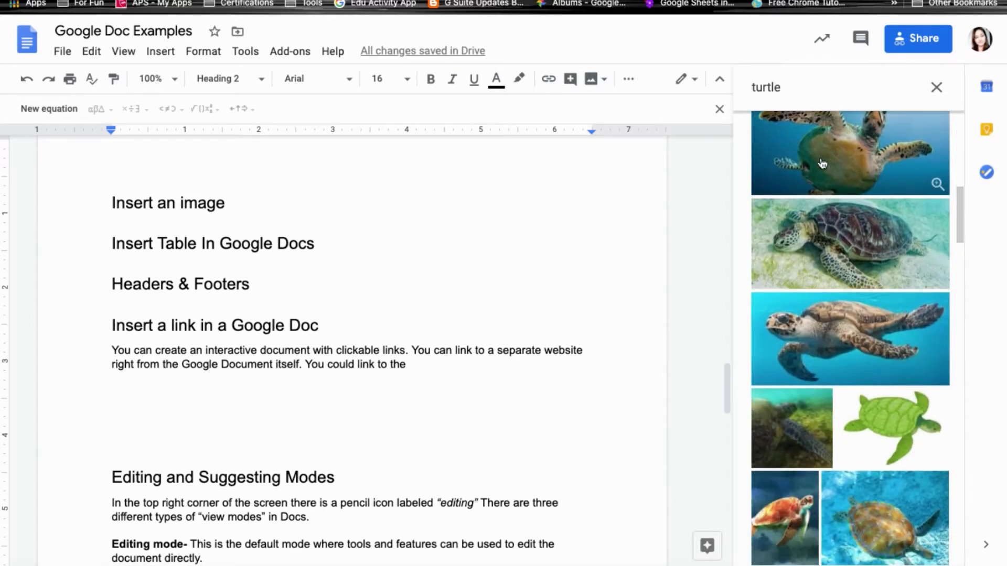
{"action": "scroll", "coordinate": [823, 165], "scroll_direction": "up", "scroll_amount": 10}
{"action": "left_click", "coordinate": [833, 170]}
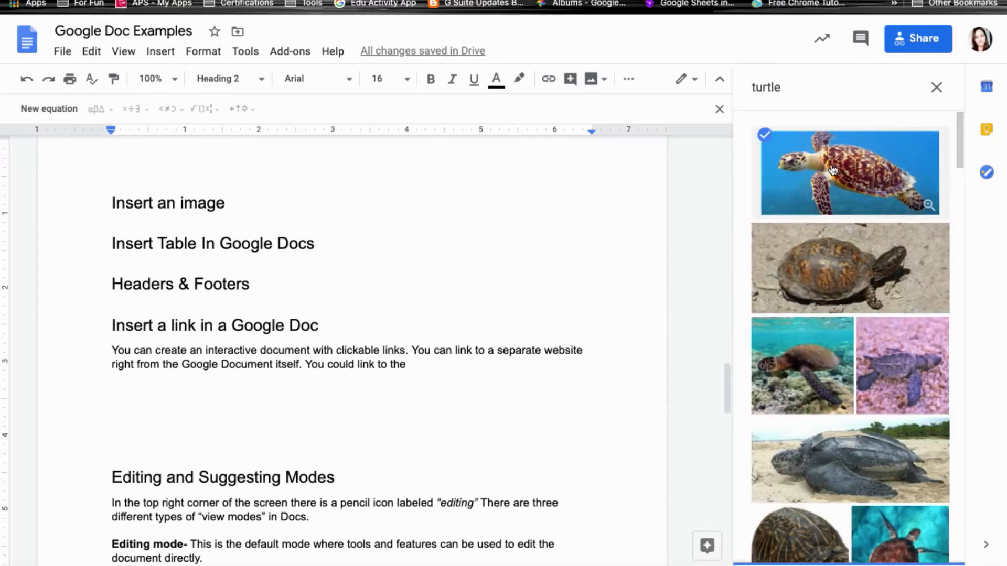
{"action": "left_click", "coordinate": [922, 547]}
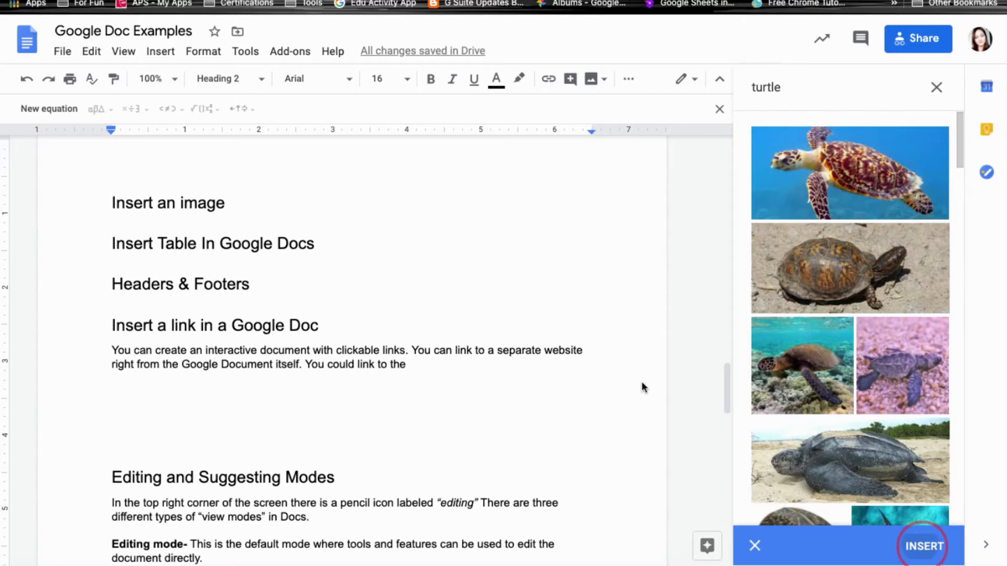
{"action": "left_click", "coordinate": [445, 245]}
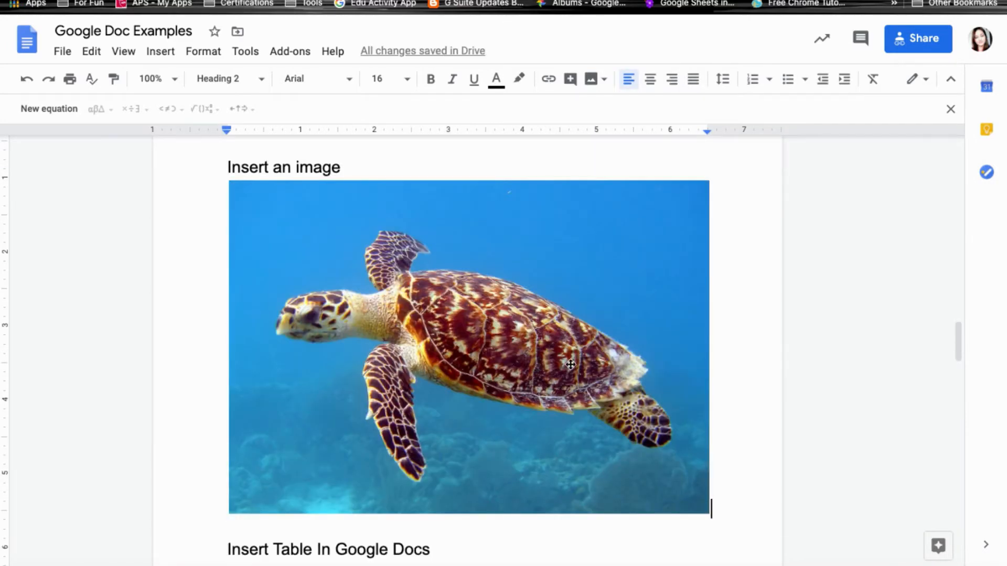
{"action": "left_click", "coordinate": [570, 364]}
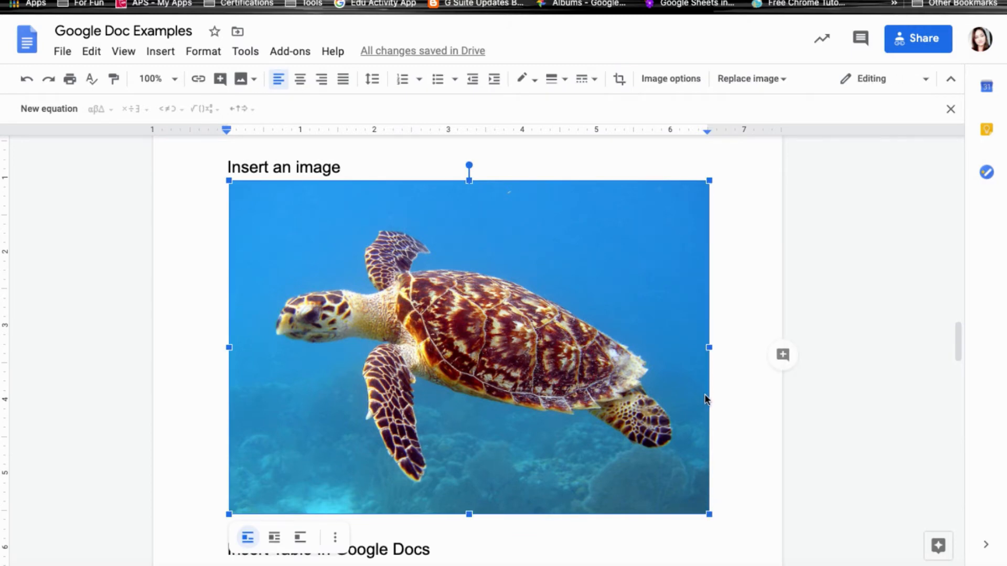
Shrink the turtle photo, set Break text, fix its position on the page, and move it upper right.
{"action": "left_click_drag", "start_coordinate": [710, 515], "coordinate": [423, 332]}
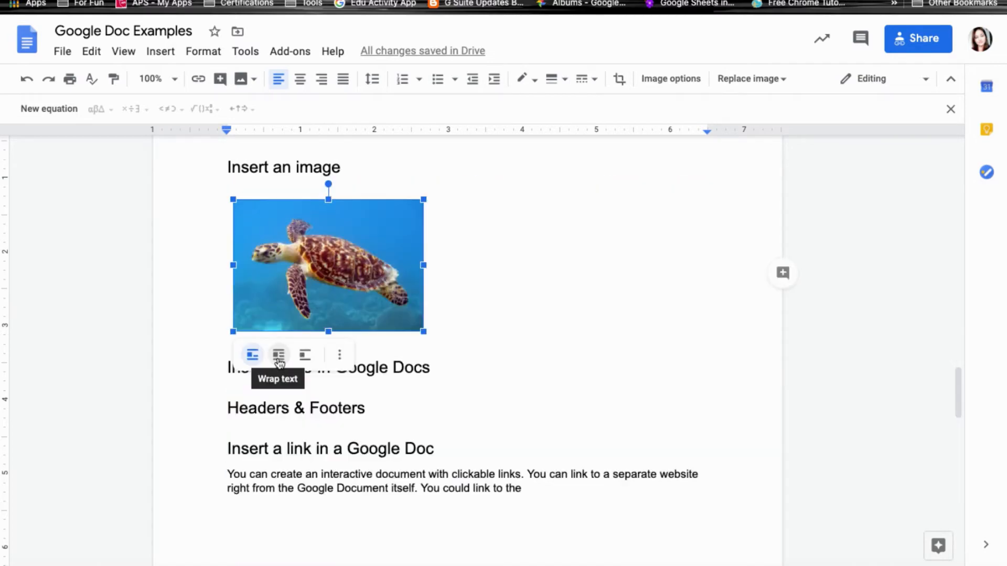
{"action": "left_click", "coordinate": [304, 355]}
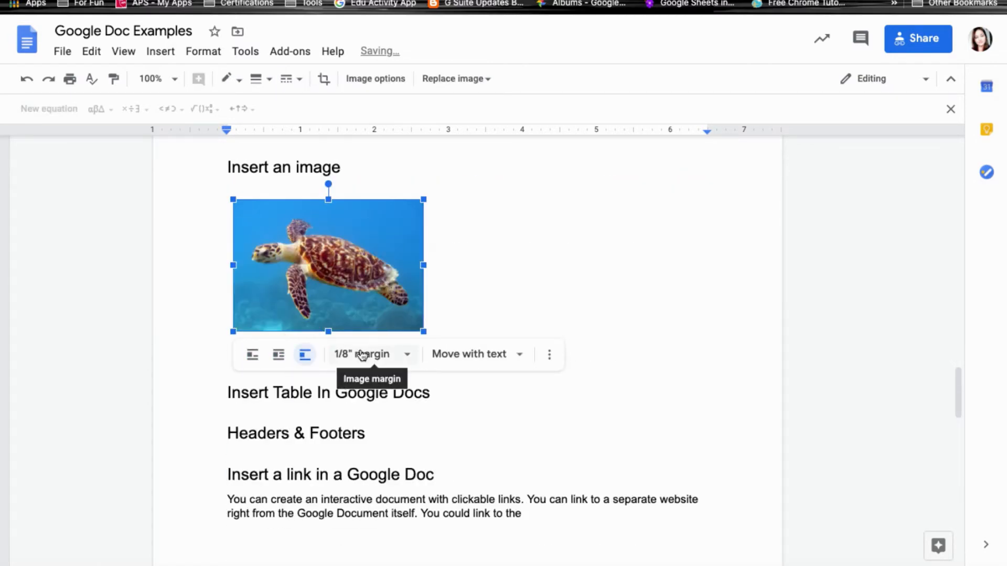
{"action": "left_click", "coordinate": [481, 356]}
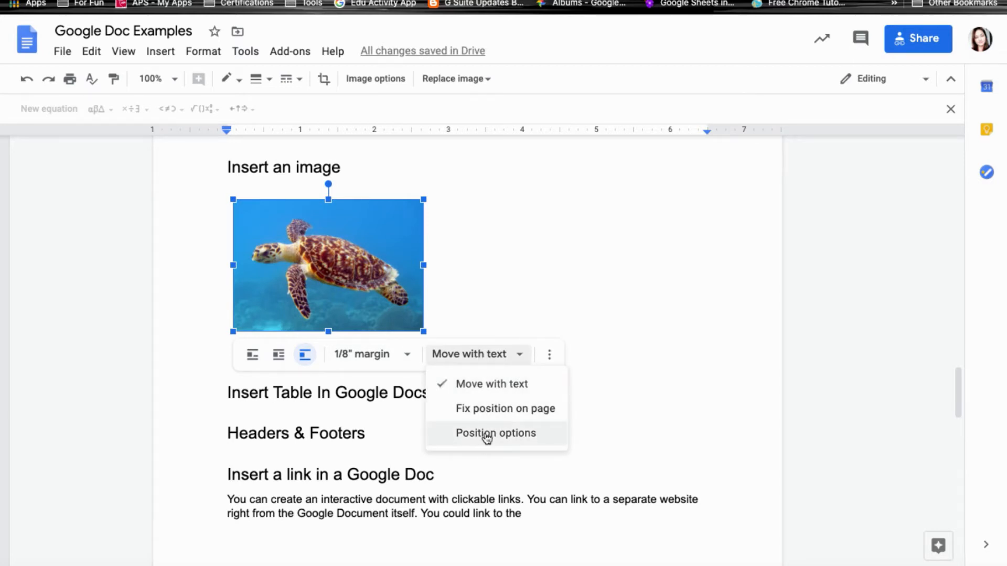
{"action": "left_click", "coordinate": [494, 409]}
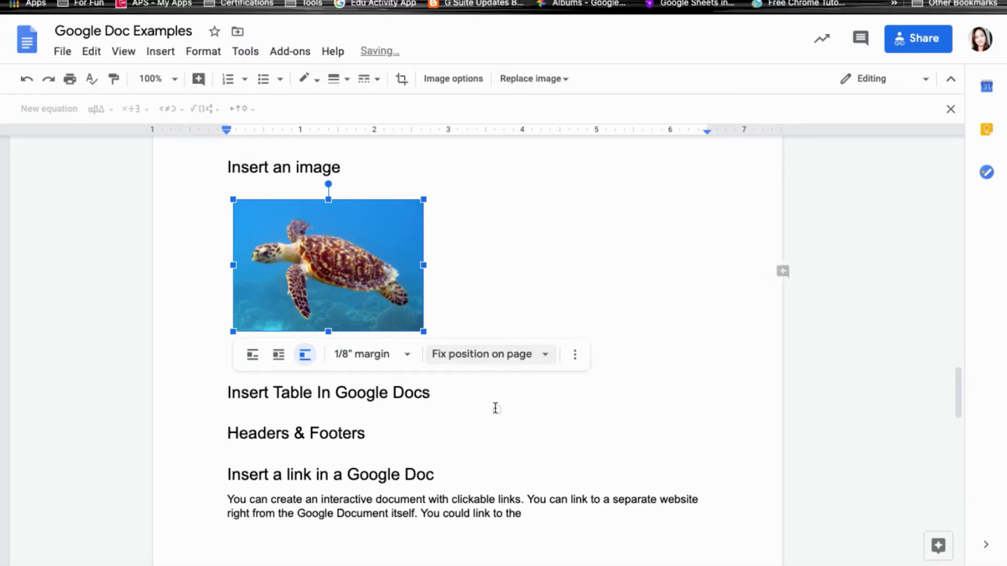
{"action": "left_click_drag", "start_coordinate": [344, 276], "coordinate": [636, 250]}
{"action": "left_click", "coordinate": [650, 249]}
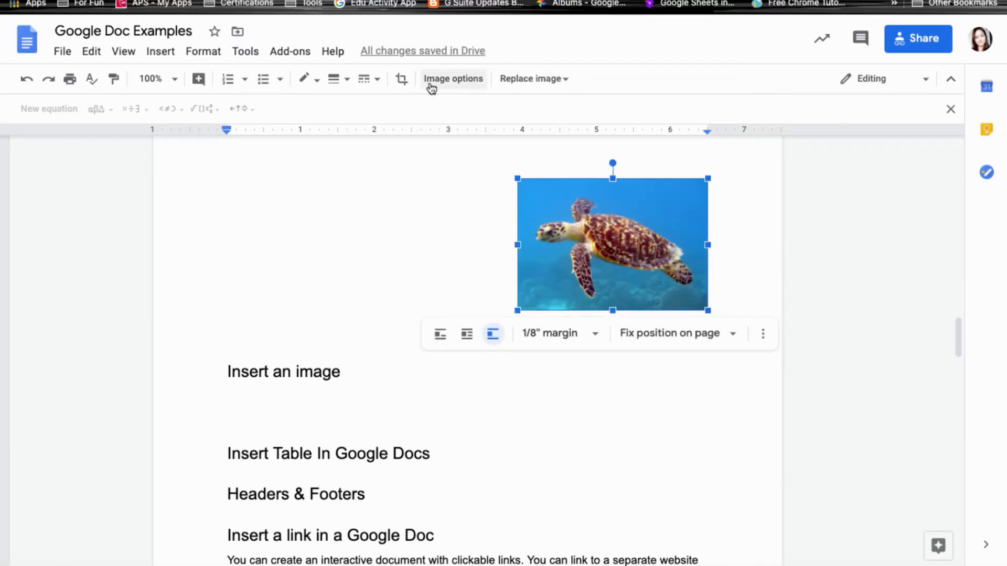
{"action": "left_click", "coordinate": [463, 85]}
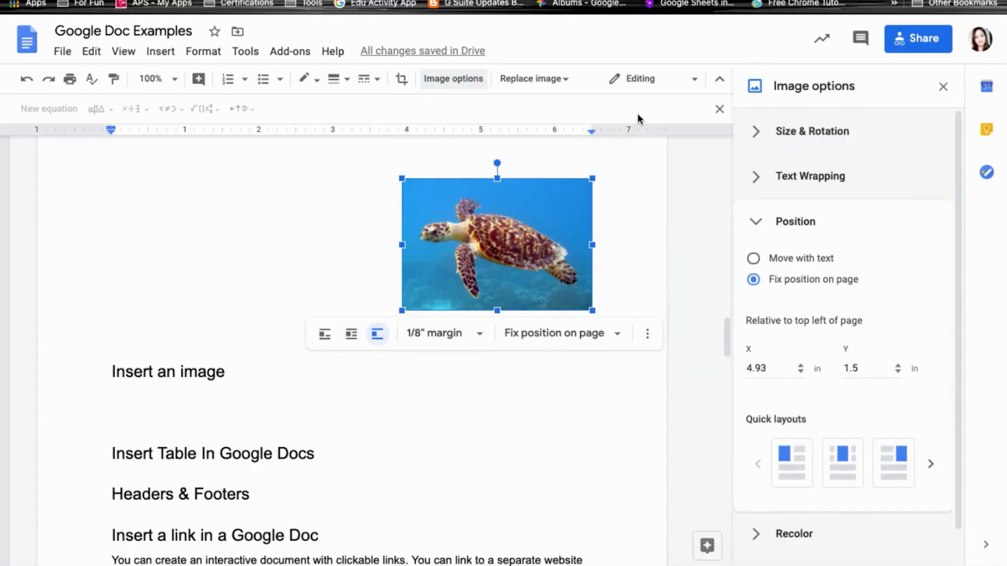
Set the turtle photo to Move with text, recolour it Dark 7, and make it about 27% transparent.
{"action": "left_click", "coordinate": [757, 133]}
{"action": "left_click", "coordinate": [756, 132]}
{"action": "left_click", "coordinate": [754, 175]}
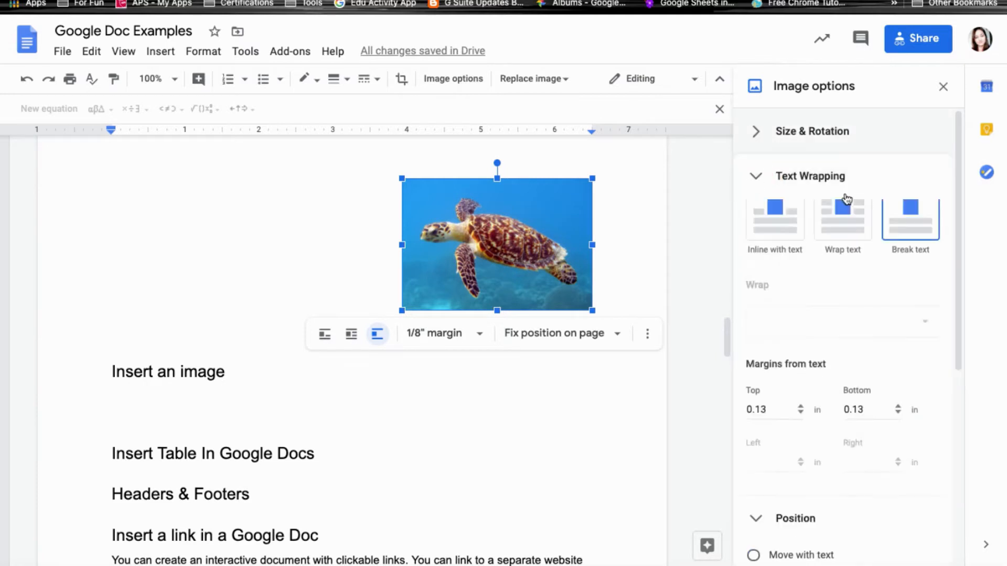
{"action": "left_click", "coordinate": [755, 221]}
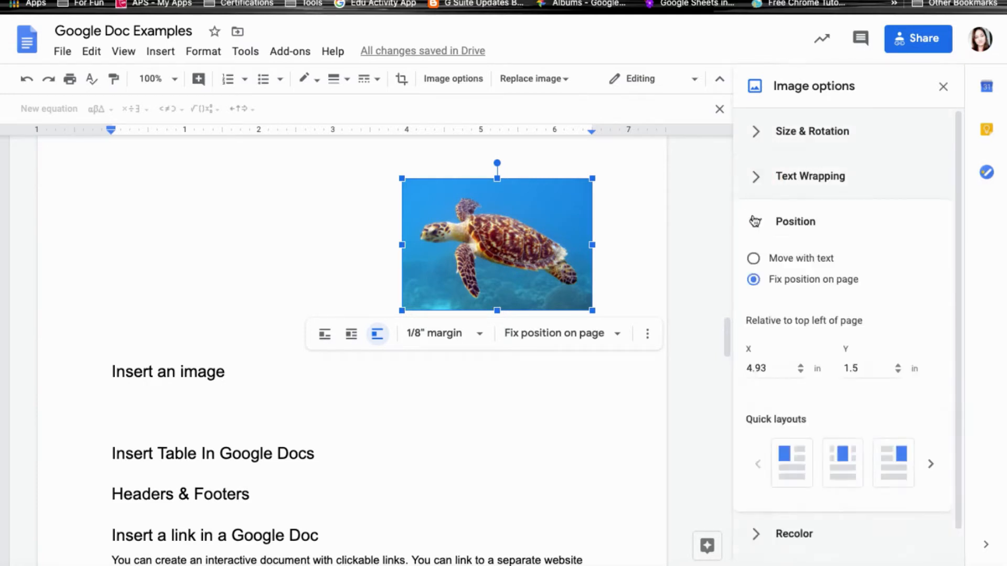
{"action": "left_click", "coordinate": [753, 259]}
{"action": "left_click", "coordinate": [755, 267]}
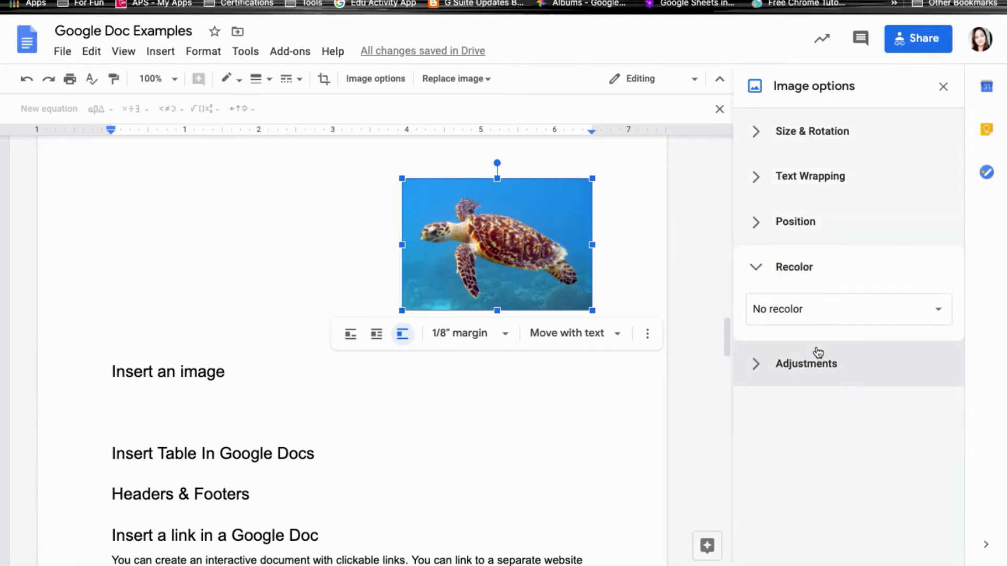
{"action": "left_click", "coordinate": [810, 320]}
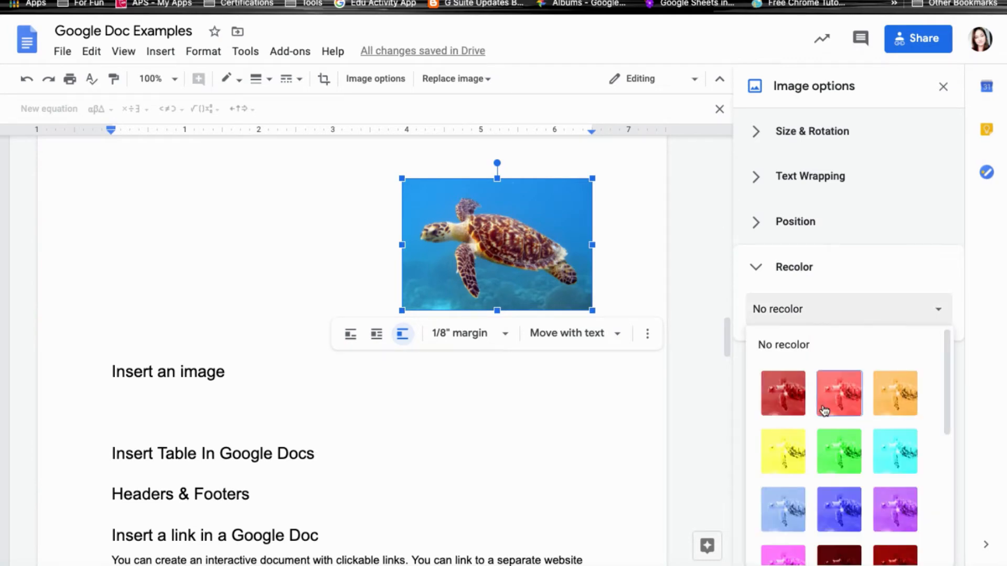
{"action": "scroll", "coordinate": [828, 419], "scroll_direction": "down", "scroll_amount": 4}
{"action": "left_click", "coordinate": [838, 443]}
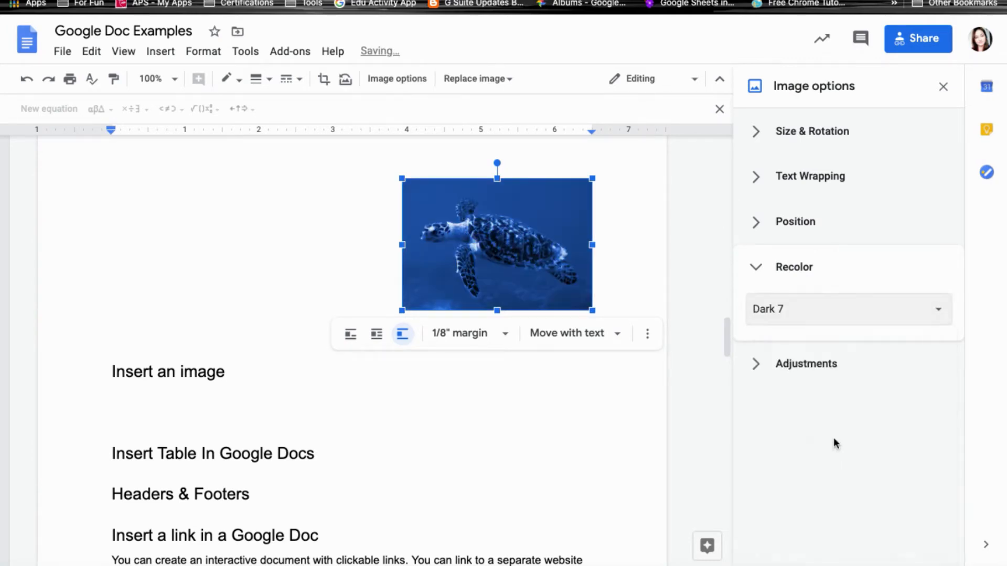
{"action": "left_click", "coordinate": [787, 362]}
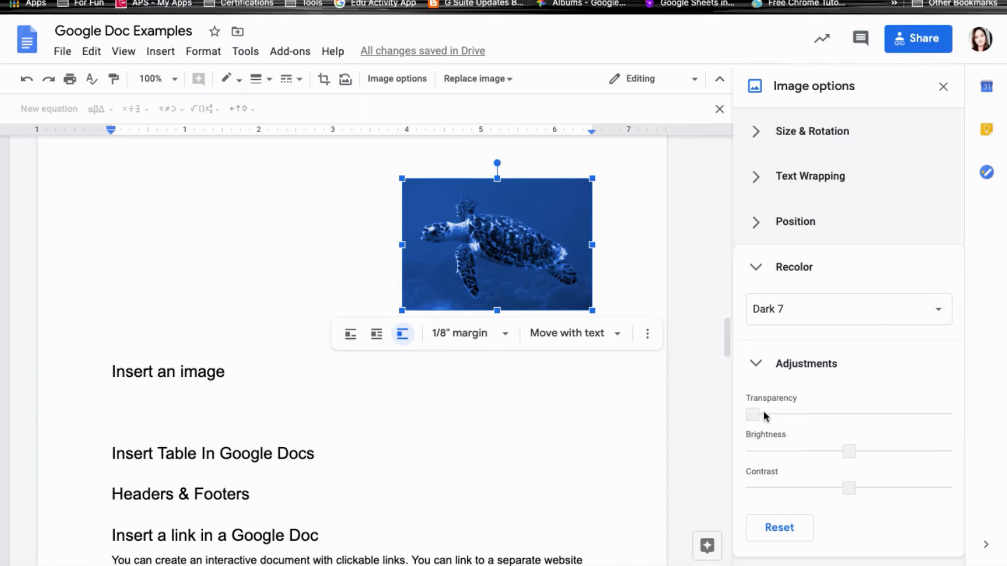
{"action": "left_click_drag", "start_coordinate": [753, 414], "coordinate": [806, 413]}
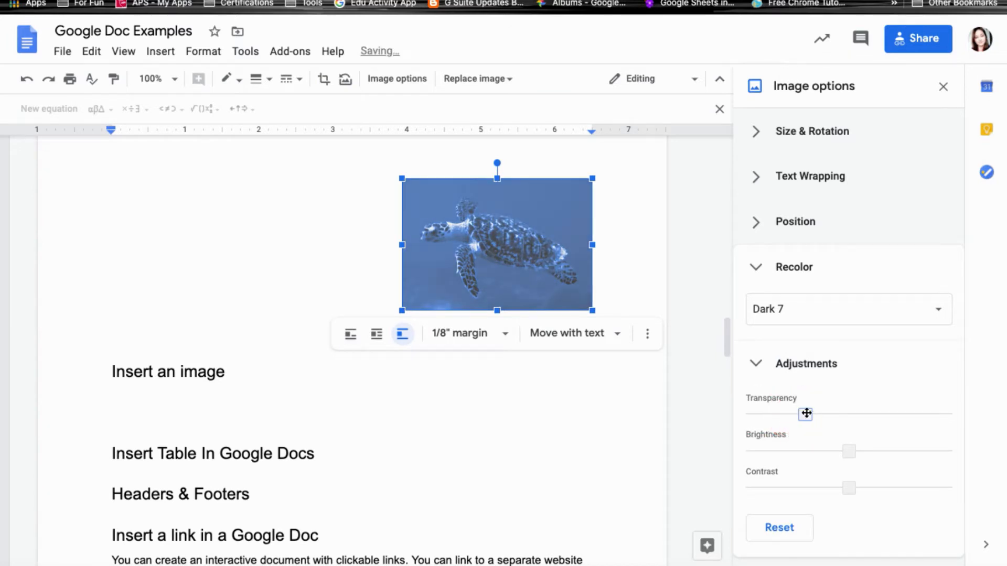
{"action": "left_click", "coordinate": [789, 450]}
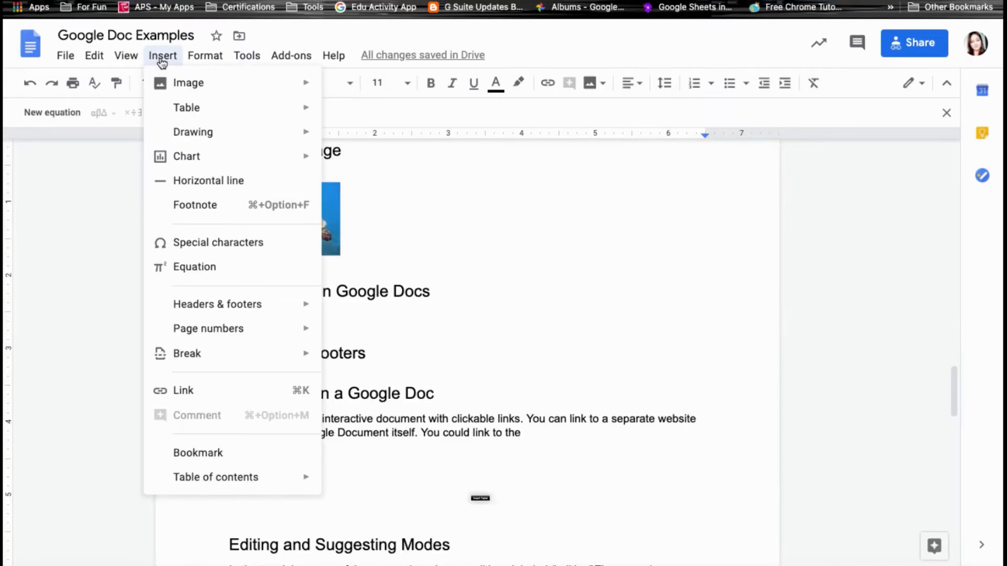
Insert a 3 x 2 table under the Insert Table In Google Docs heading and select all six cells.
{"action": "mouse_move", "coordinate": [172, 108]}
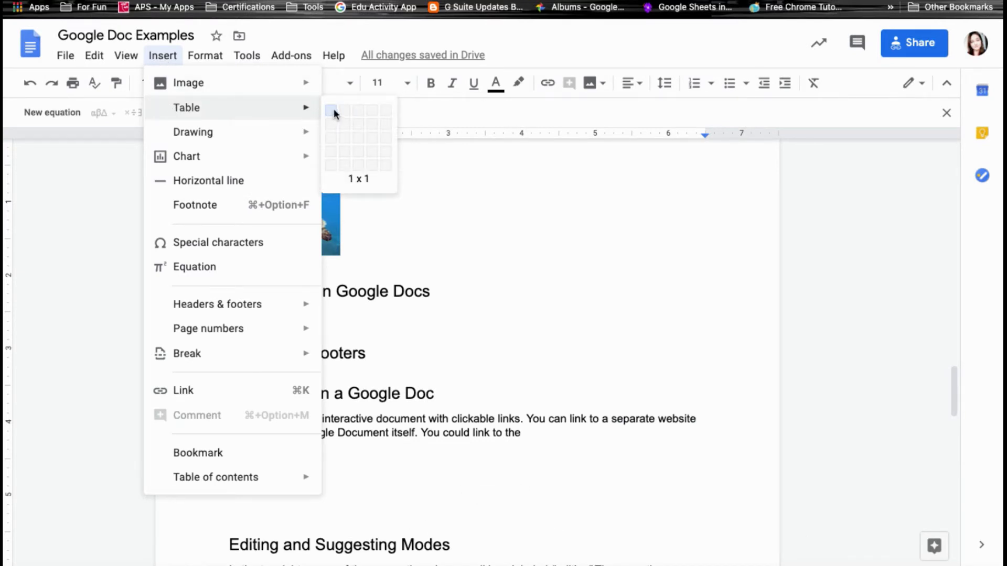
{"action": "left_click", "coordinate": [360, 126]}
{"action": "left_click", "coordinate": [344, 336]}
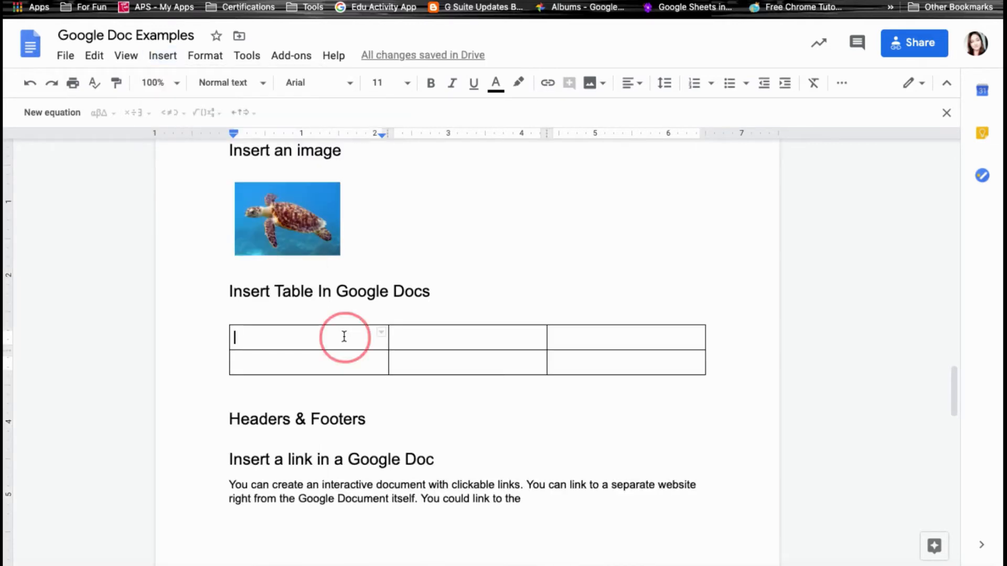
{"action": "left_click_drag", "start_coordinate": [344, 336], "coordinate": [569, 360]}
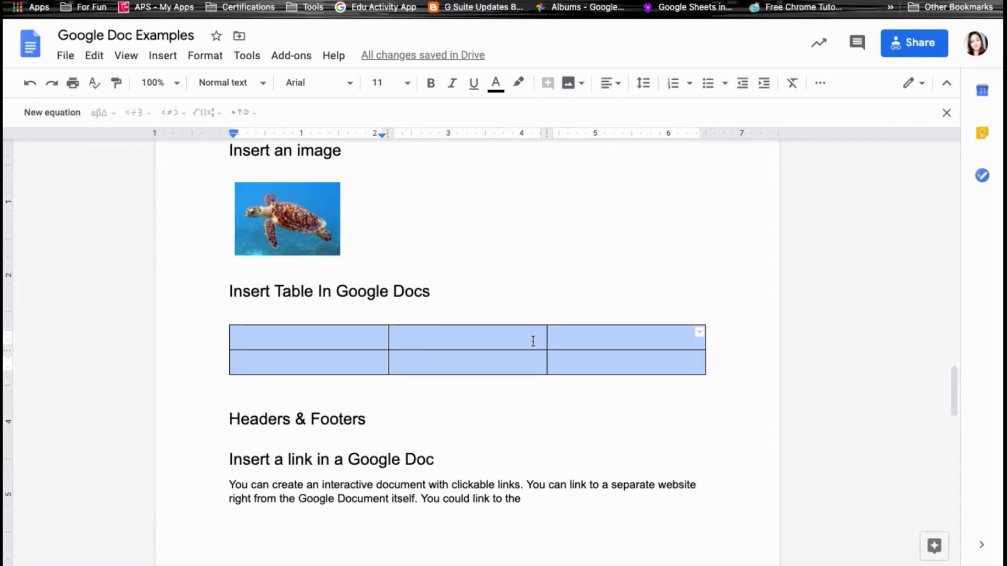
{"action": "left_click", "coordinate": [214, 62]}
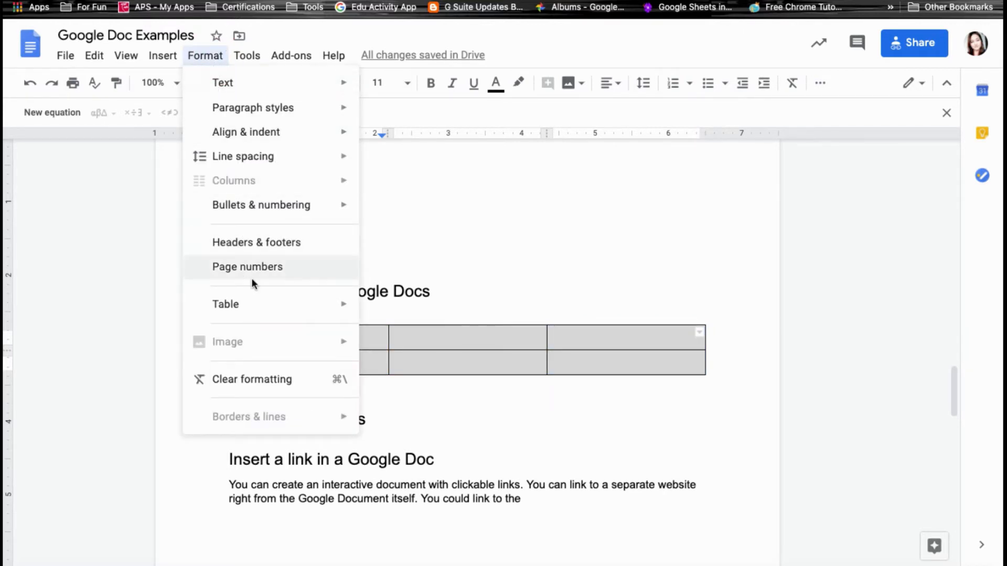
Show the Format menu's Table submenu for the selected table.
{"action": "mouse_move", "coordinate": [269, 308]}
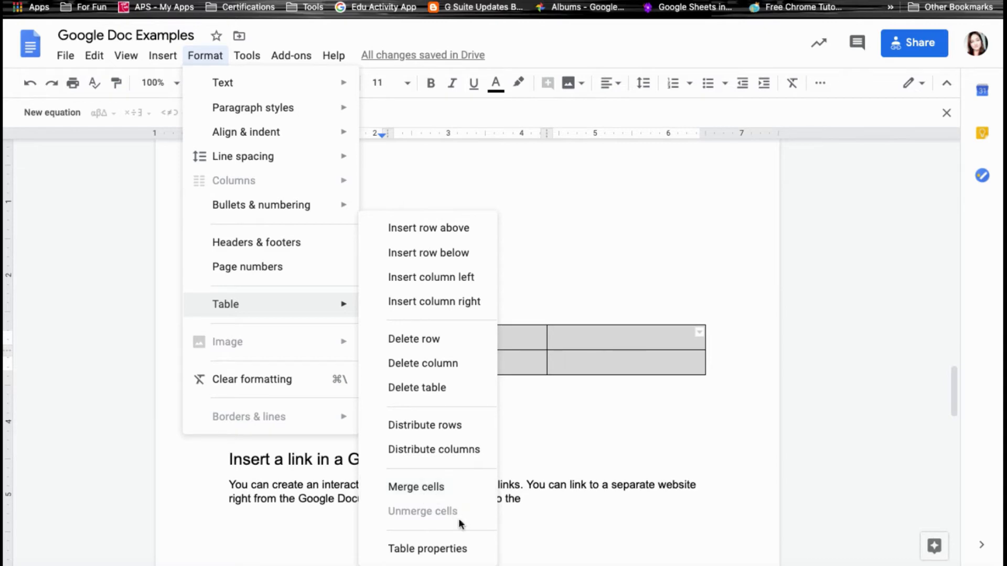
In Table properties, give the table dark red borders and a light pink cell background.
{"action": "left_click", "coordinate": [444, 551]}
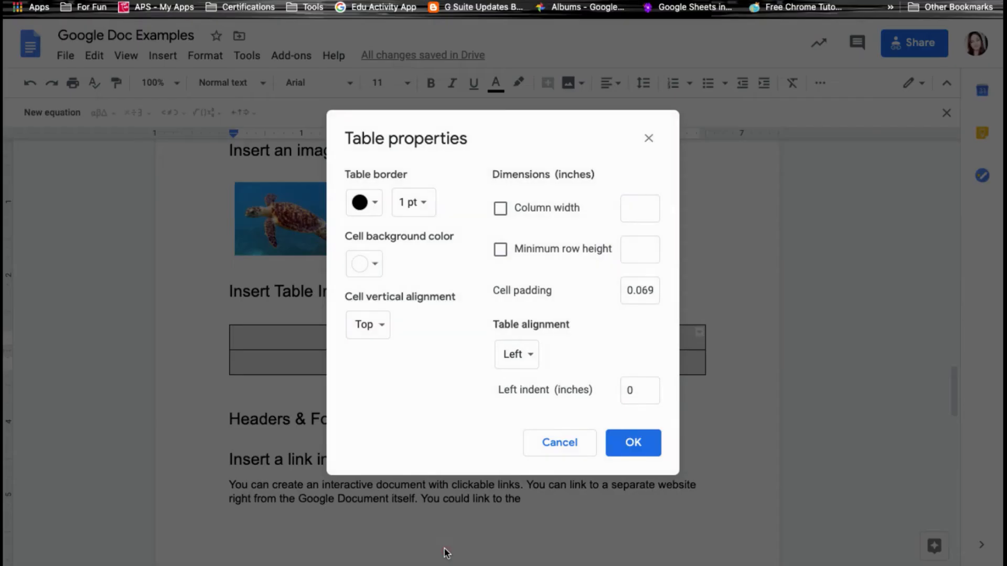
{"action": "left_click", "coordinate": [372, 208]}
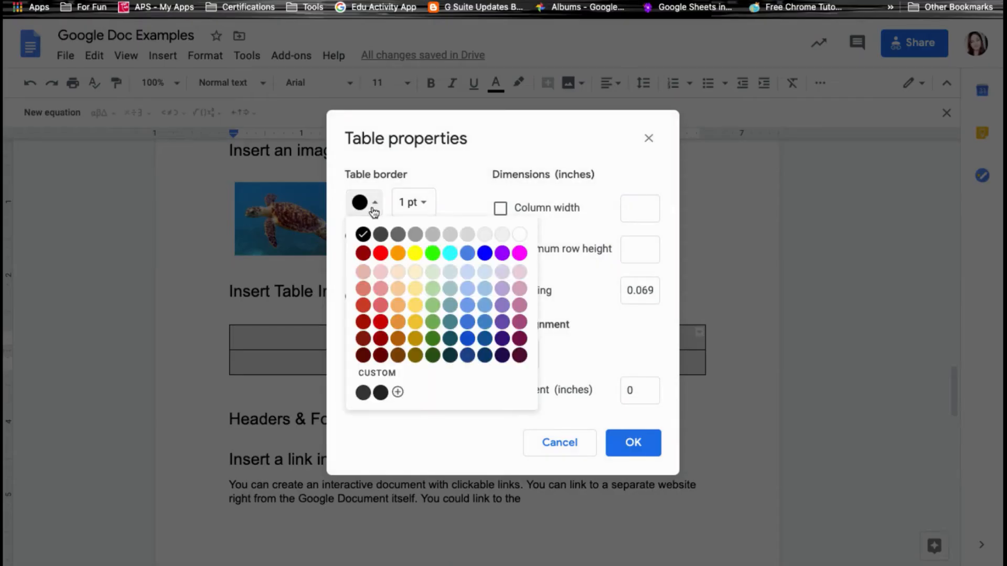
{"action": "left_click", "coordinate": [363, 254]}
{"action": "left_click", "coordinate": [364, 264]}
{"action": "left_click", "coordinate": [381, 358]}
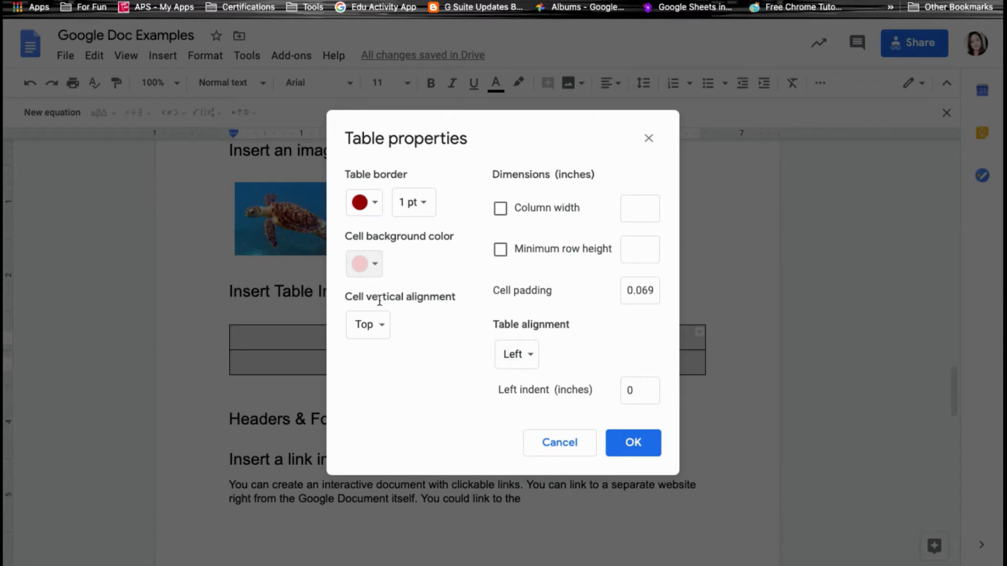
{"action": "left_click", "coordinate": [633, 442]}
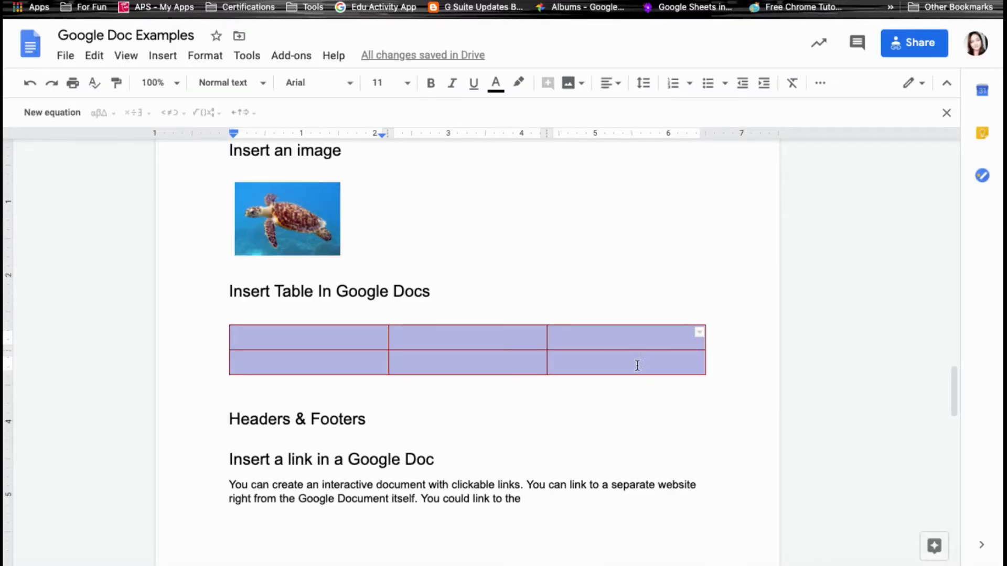
Change the cell fill to light orange and make the borders orange at 1.5pt, solid.
{"action": "left_click", "coordinate": [821, 85]}
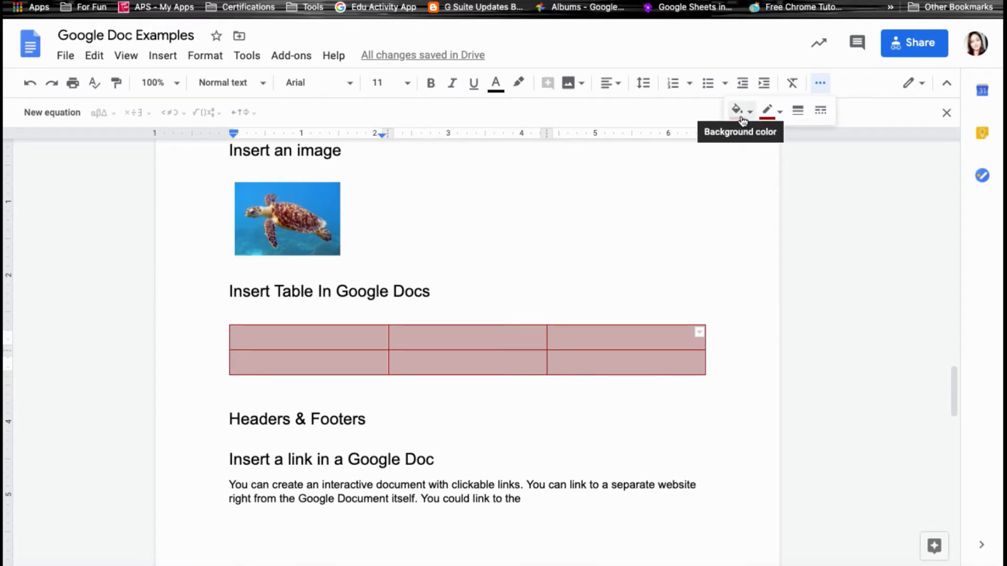
{"action": "left_click", "coordinate": [742, 121]}
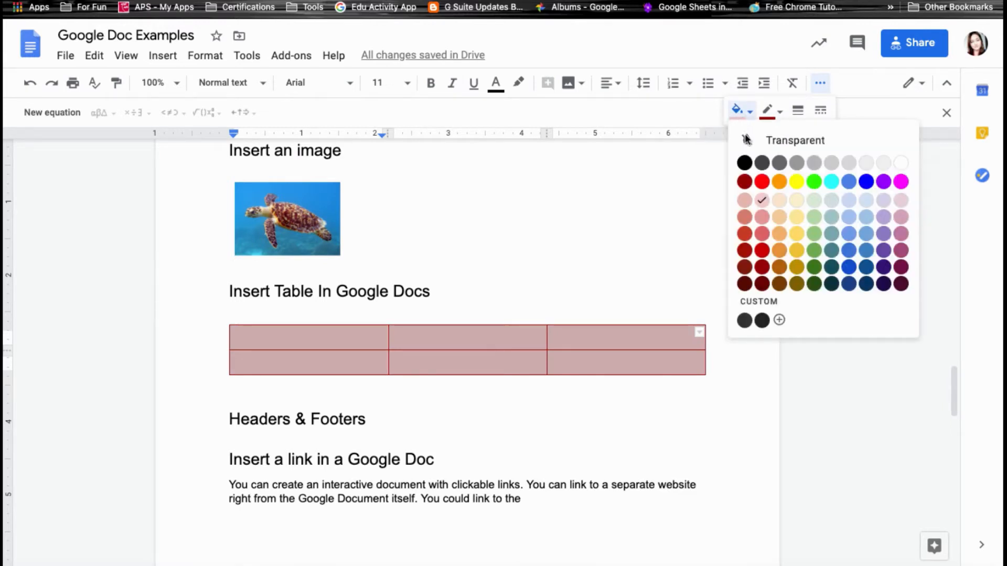
{"action": "left_click", "coordinate": [776, 203]}
{"action": "left_click", "coordinate": [771, 113]}
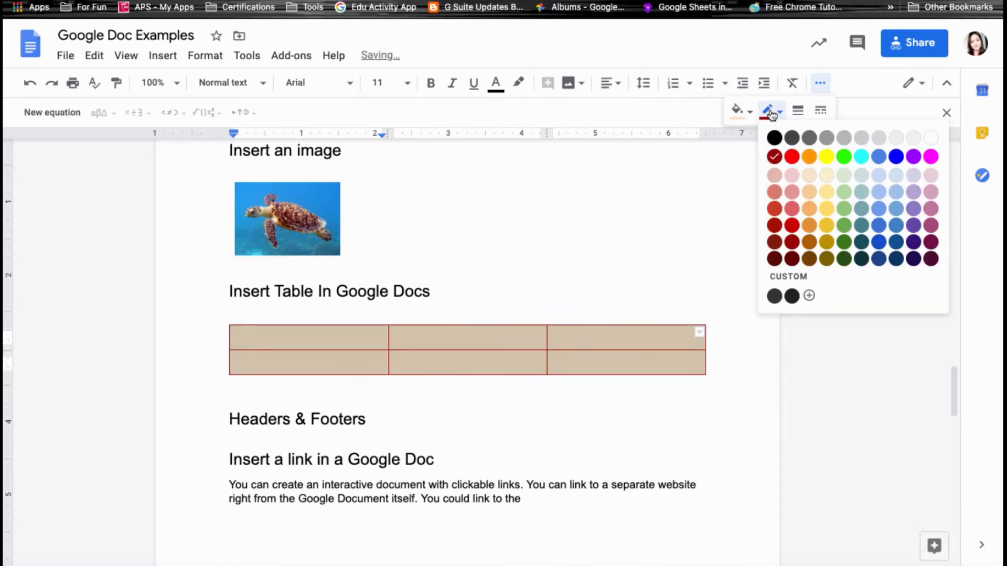
{"action": "left_click", "coordinate": [810, 157]}
{"action": "left_click", "coordinate": [798, 110]}
{"action": "left_click", "coordinate": [830, 237]}
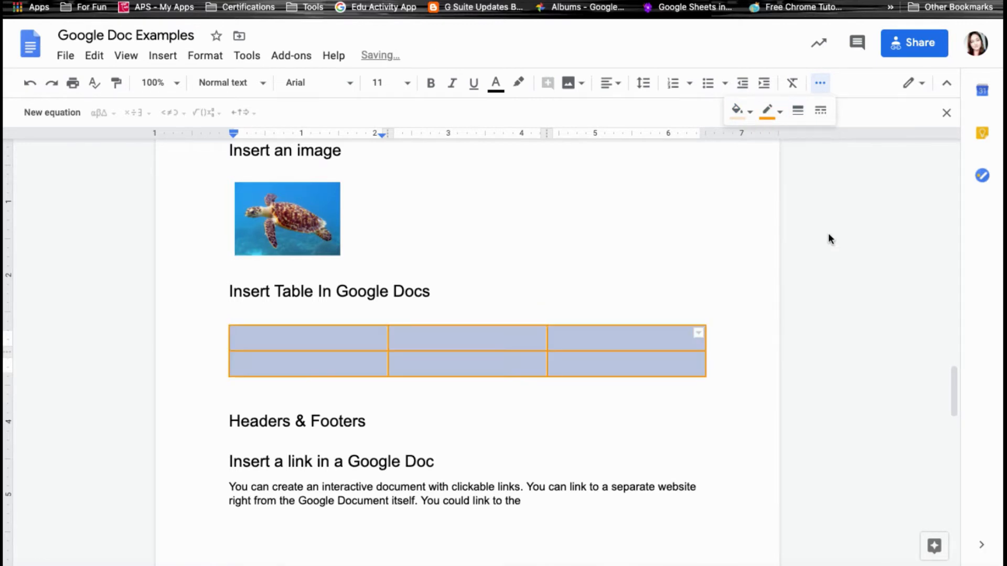
{"action": "left_click", "coordinate": [820, 110]}
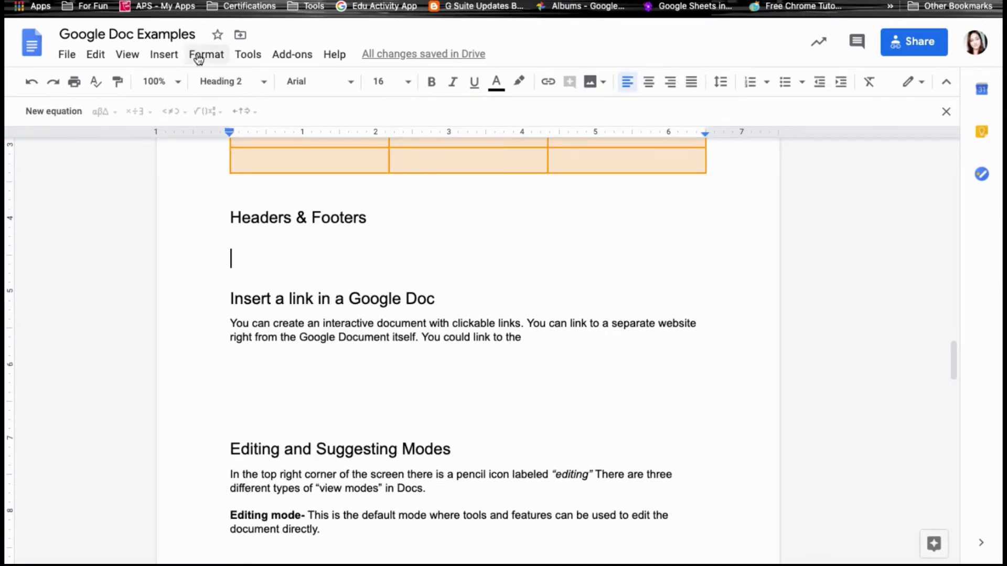
{"action": "left_click", "coordinate": [170, 55]}
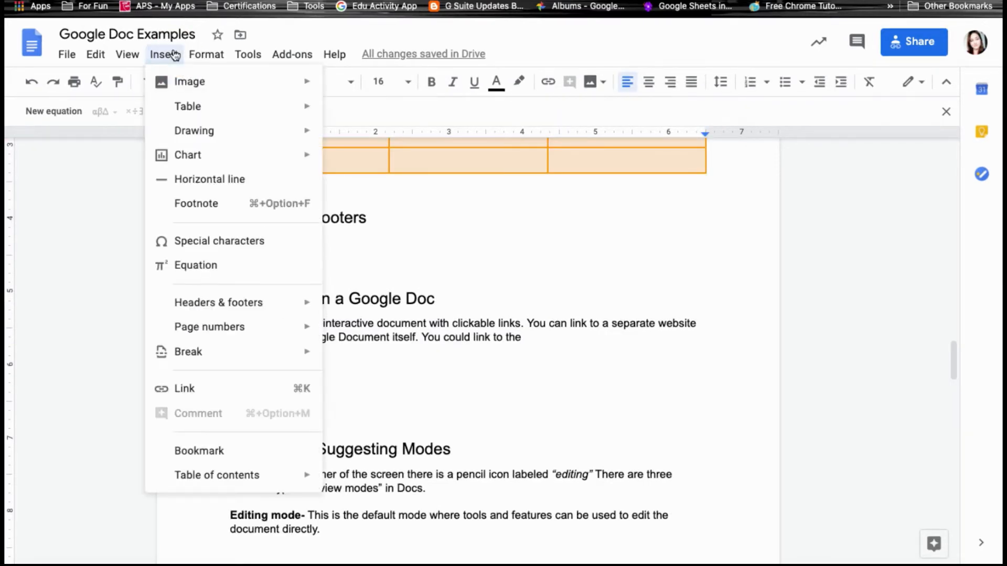
Browse the Insert menu past Drawing and Page numbers to reveal the Header and Footer choices.
{"action": "mouse_move", "coordinate": [184, 138]}
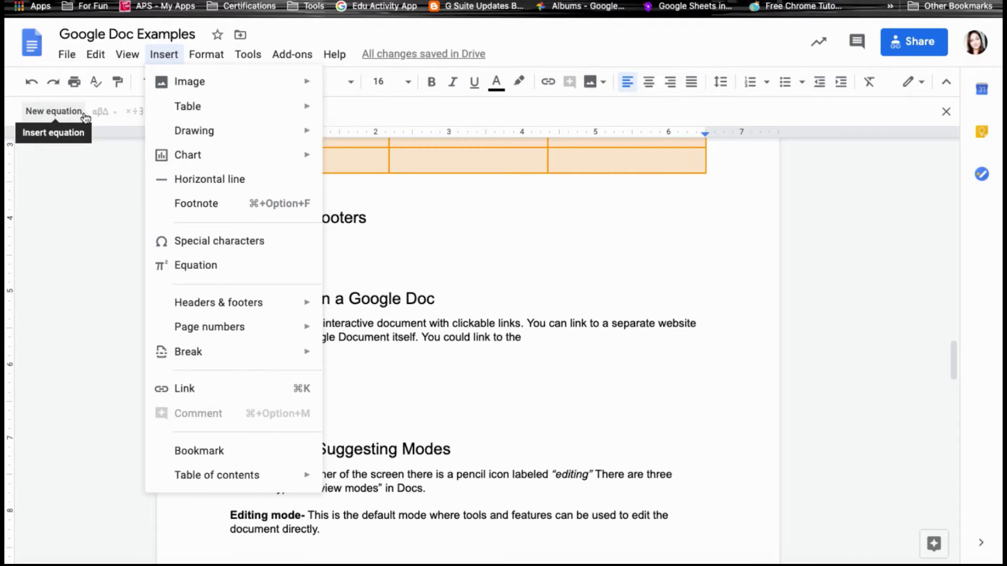
{"action": "mouse_move", "coordinate": [255, 301]}
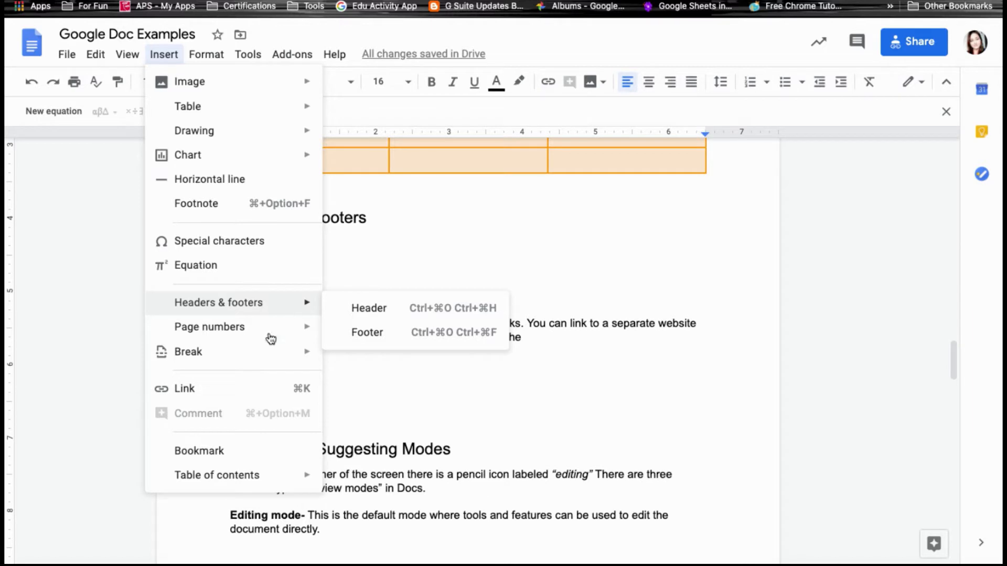
{"action": "mouse_move", "coordinate": [265, 338]}
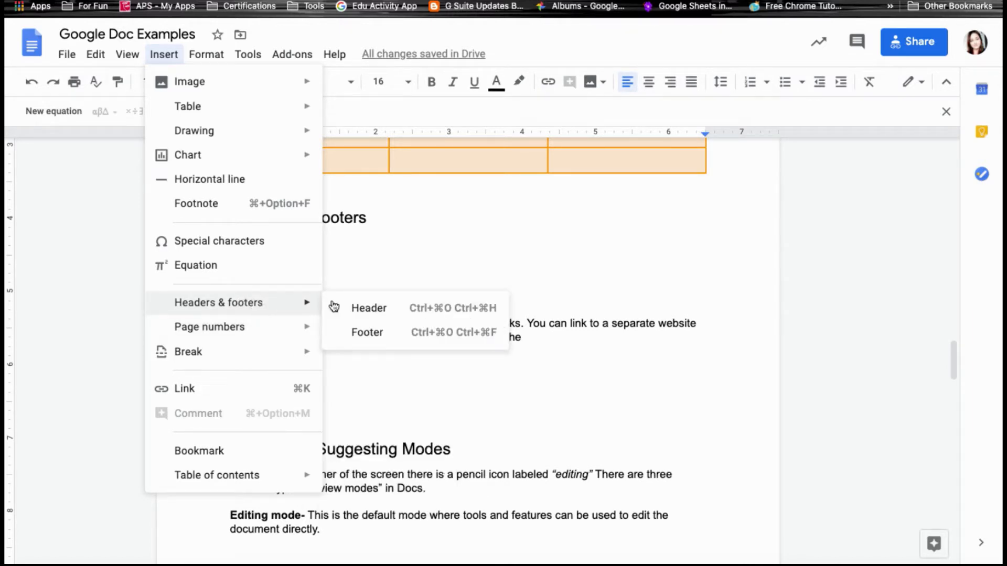
Add a footer to section 2, uncheck Link to previous, and return to the '4 This is a header' header.
{"action": "left_click", "coordinate": [375, 333]}
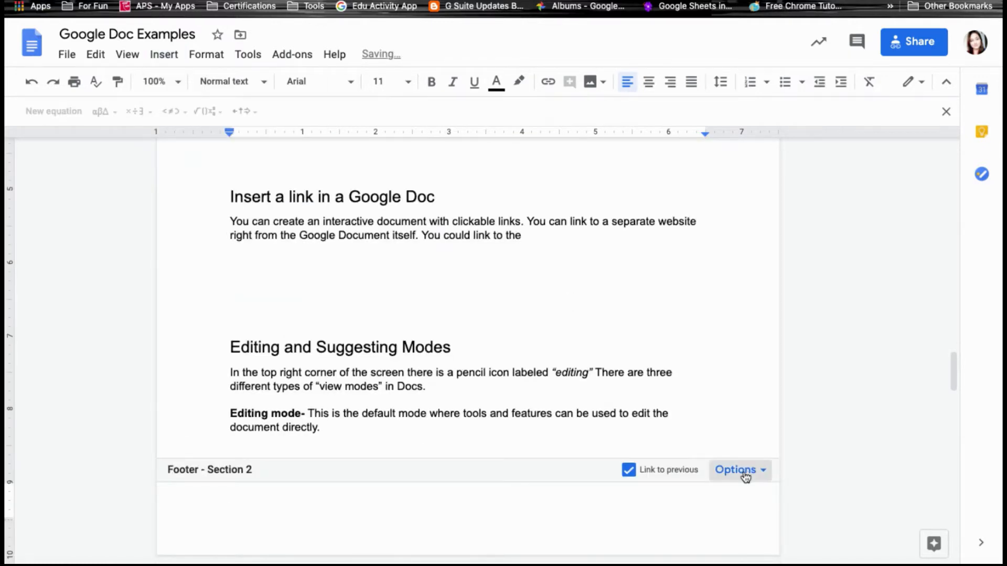
{"action": "scroll", "coordinate": [744, 474], "scroll_direction": "down", "scroll_amount": 1}
{"action": "scroll", "coordinate": [726, 438], "scroll_direction": "down", "scroll_amount": 5}
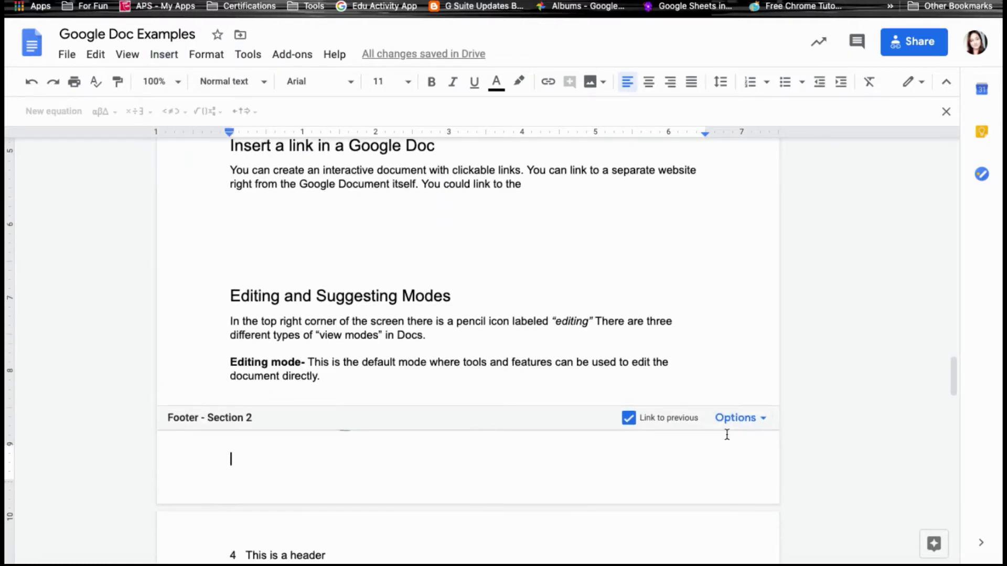
{"action": "left_click", "coordinate": [745, 212]}
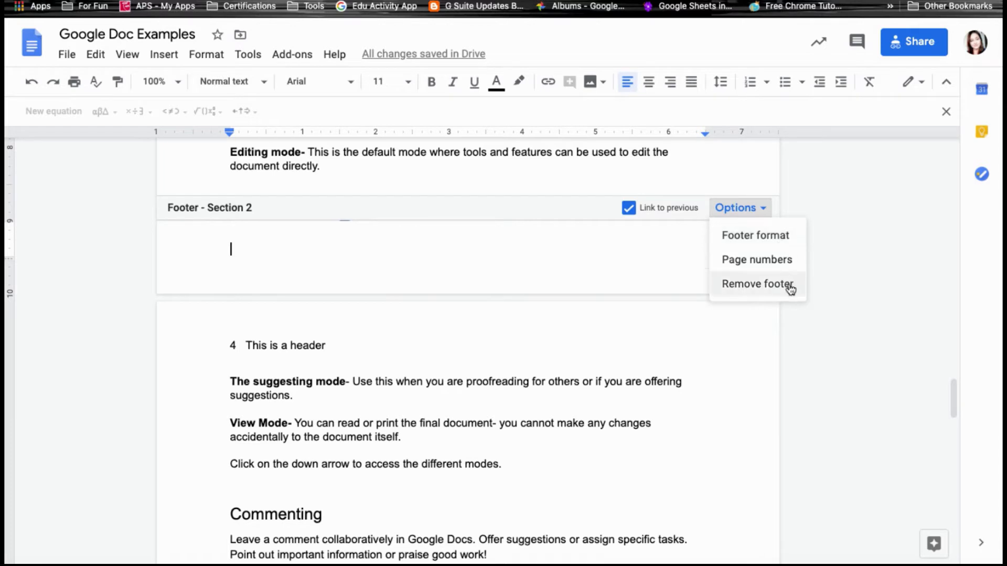
{"action": "left_click", "coordinate": [629, 210]}
{"action": "left_click", "coordinate": [630, 211]}
{"action": "left_click", "coordinate": [631, 210]}
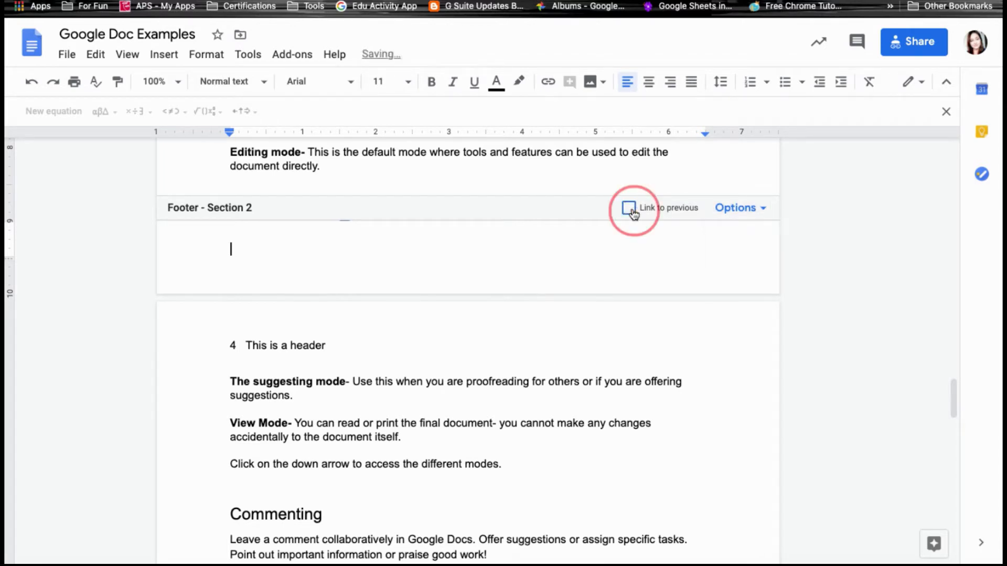
{"action": "left_click", "coordinate": [634, 333]}
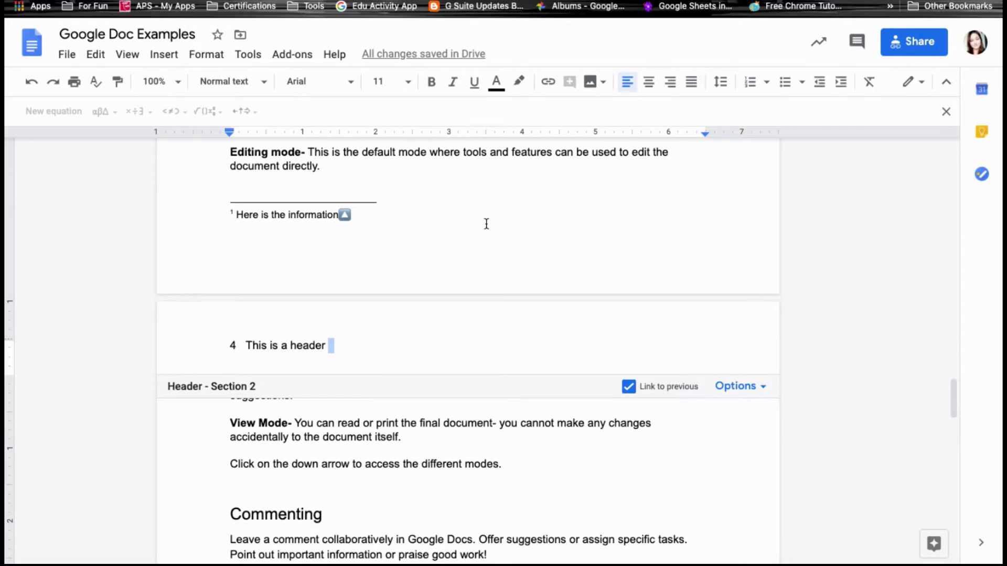
{"action": "scroll", "coordinate": [486, 224], "scroll_direction": "up", "scroll_amount": 10}
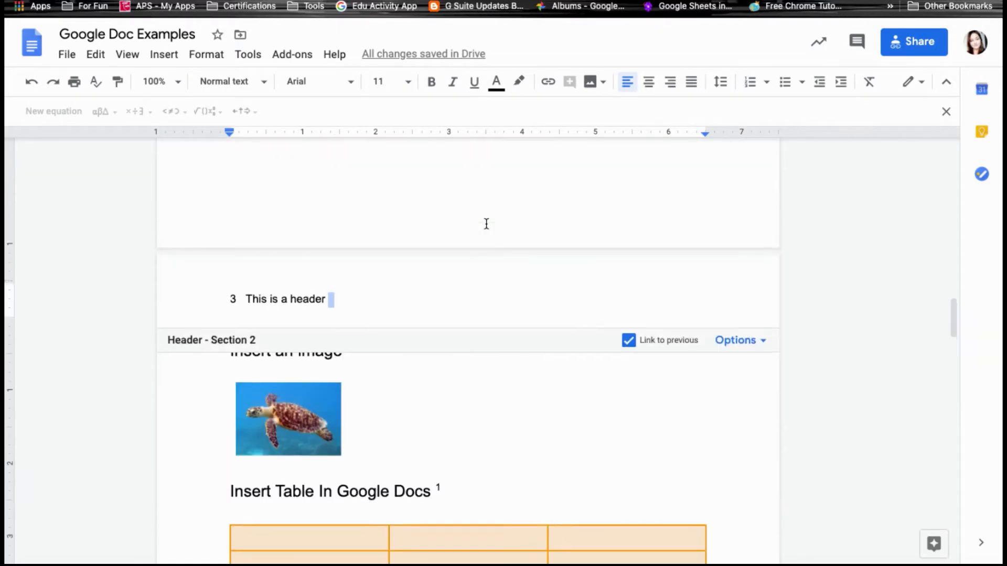
In the Page numbers more-options dialog, set section 2's numbering to start at 1.
{"action": "scroll", "coordinate": [486, 223], "scroll_direction": "up", "scroll_amount": 1}
{"action": "scroll", "coordinate": [486, 224], "scroll_direction": "down", "scroll_amount": 2}
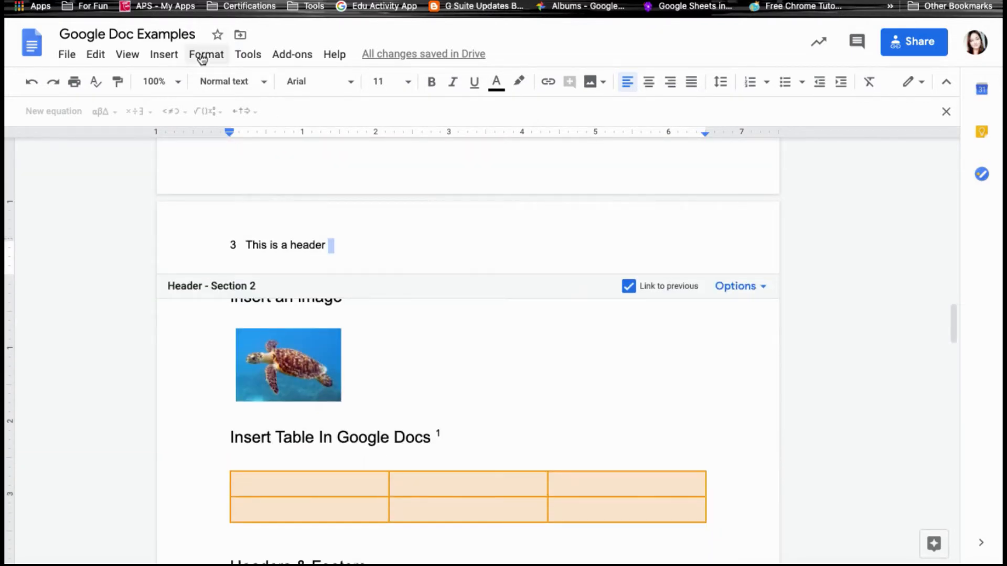
{"action": "left_click", "coordinate": [162, 56]}
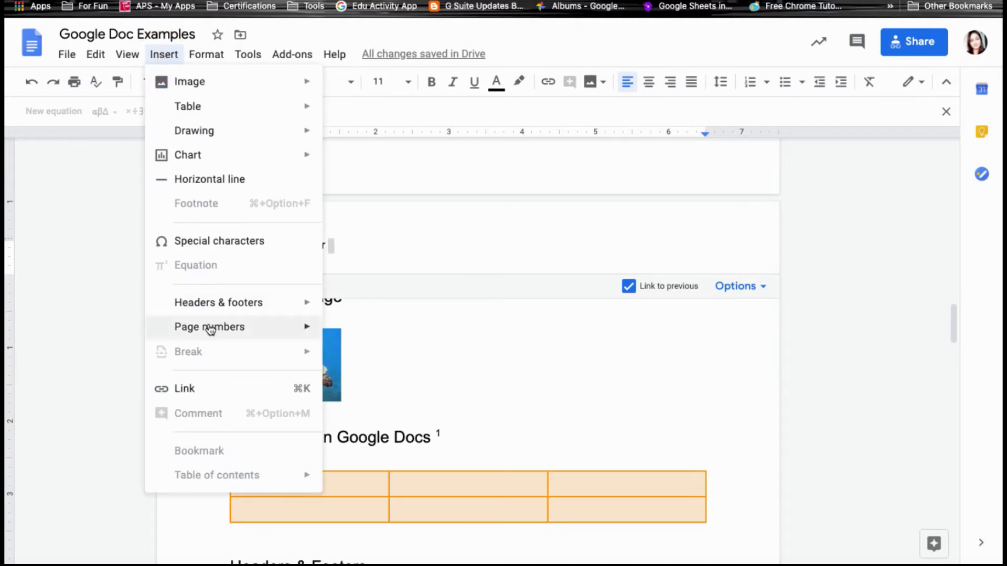
{"action": "mouse_move", "coordinate": [209, 329]}
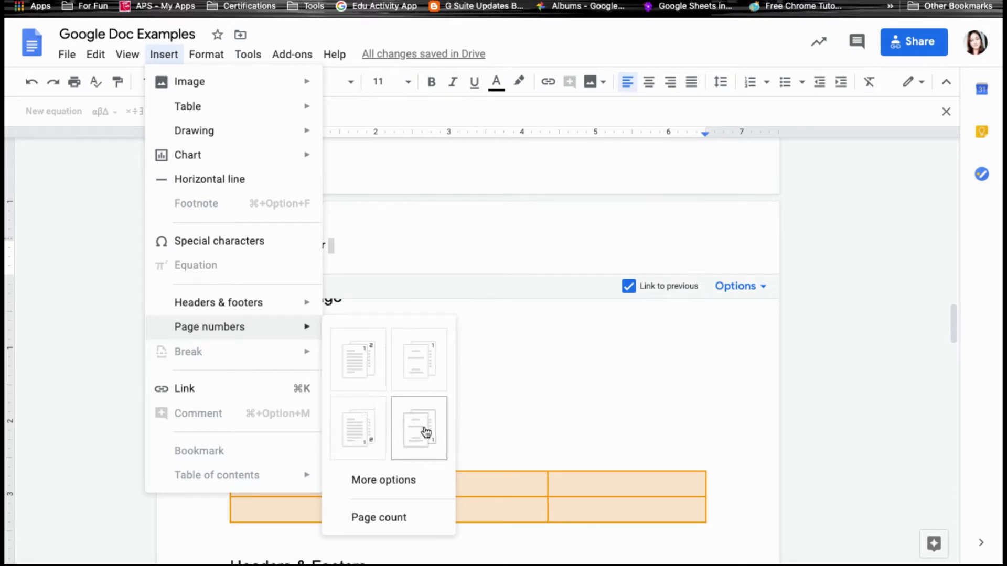
{"action": "left_click", "coordinate": [398, 489]}
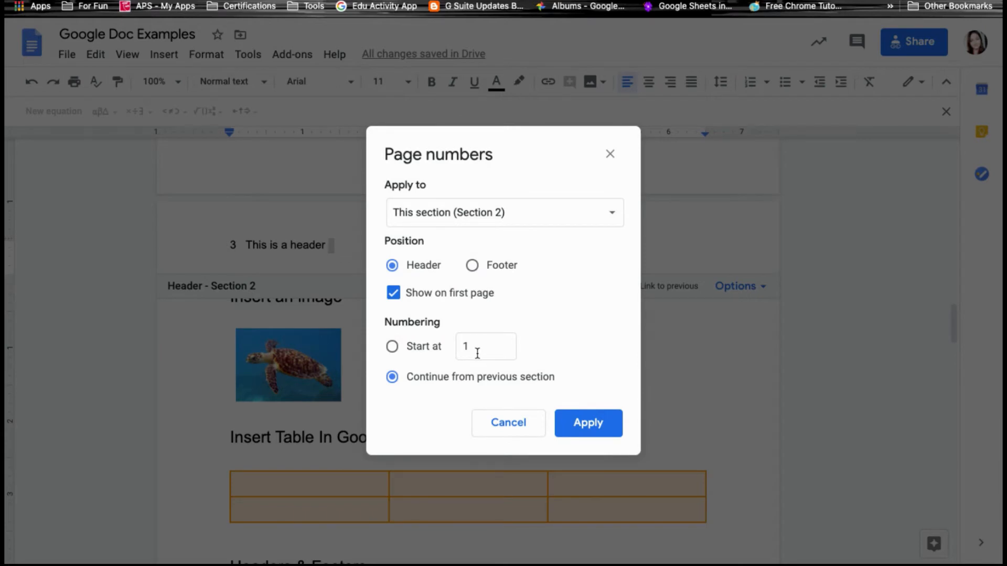
{"action": "left_click", "coordinate": [477, 350]}
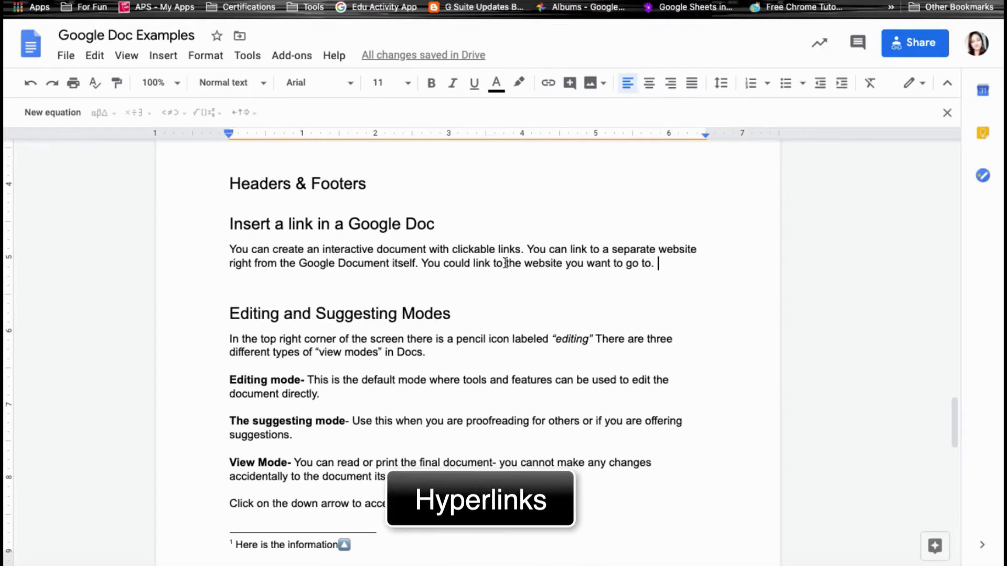
Select 'the website' and open the Insert link box for it.
{"action": "left_click_drag", "start_coordinate": [506, 263], "coordinate": [562, 264]}
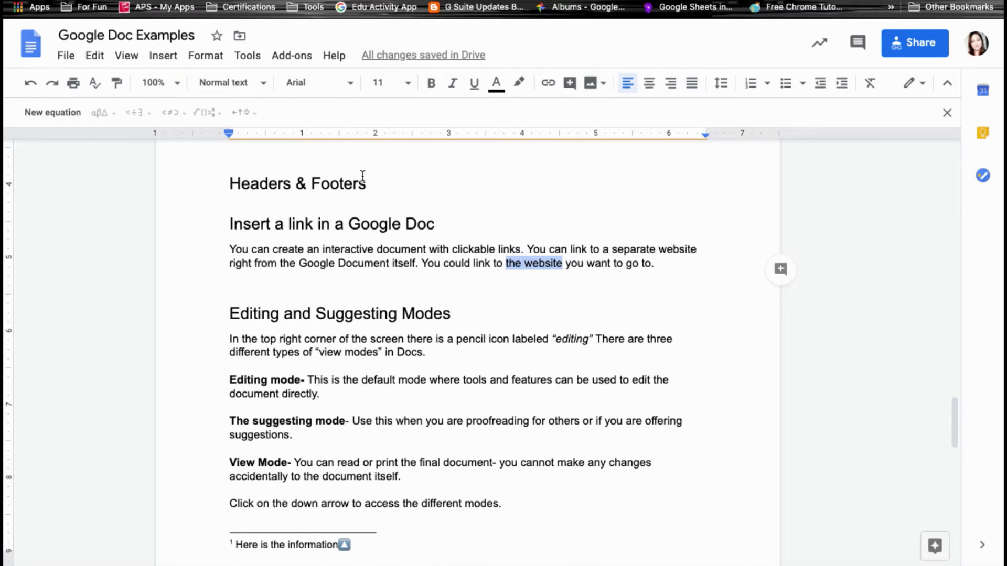
{"action": "left_click", "coordinate": [167, 57]}
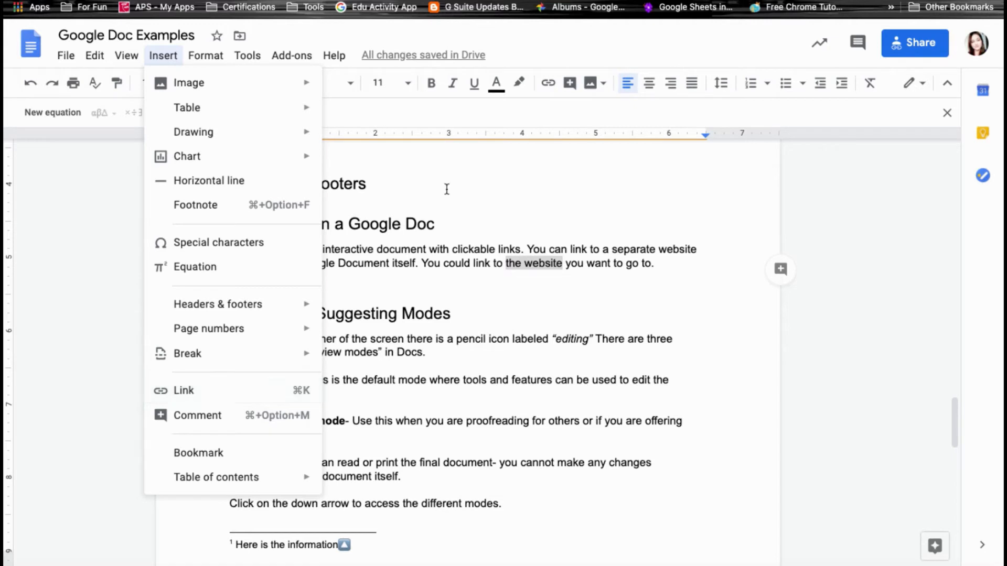
{"action": "left_click", "coordinate": [549, 92]}
{"action": "left_click", "coordinate": [549, 92]}
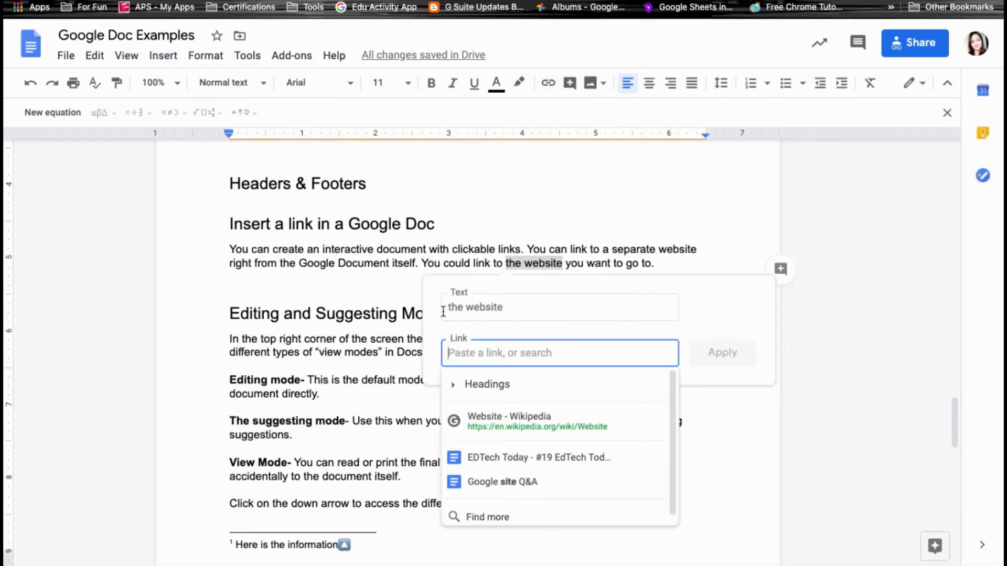
{"action": "left_click", "coordinate": [519, 304]}
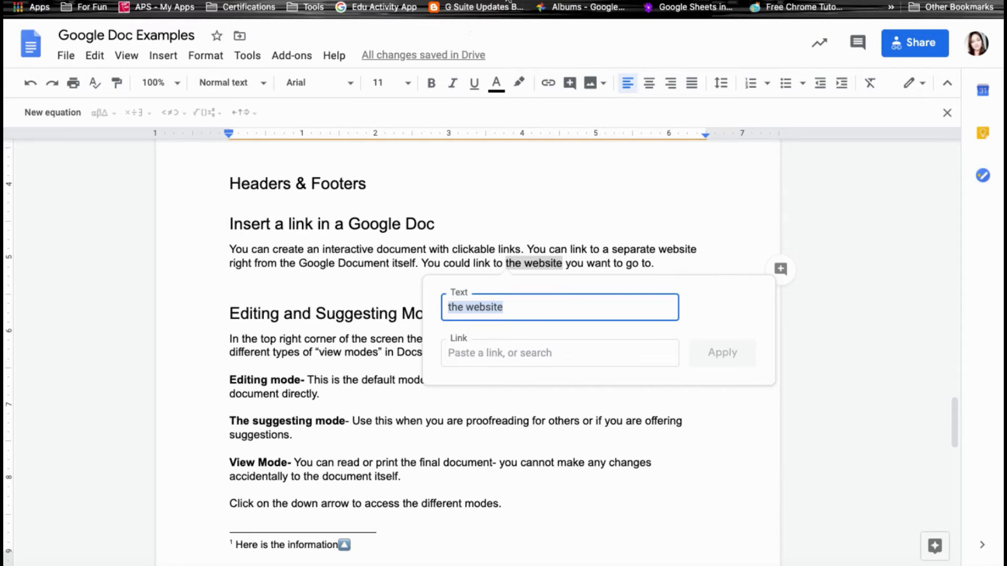
Copy the Google Chrome help page's address from the browser's address bar.
{"action": "left_click", "coordinate": [325, 0]}
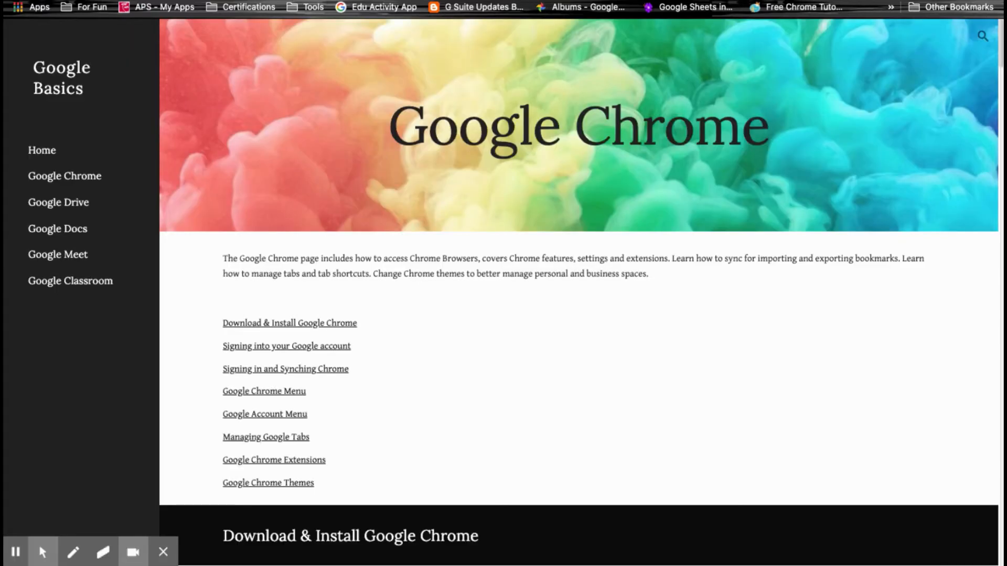
{"action": "right_click", "coordinate": [279, 1]}
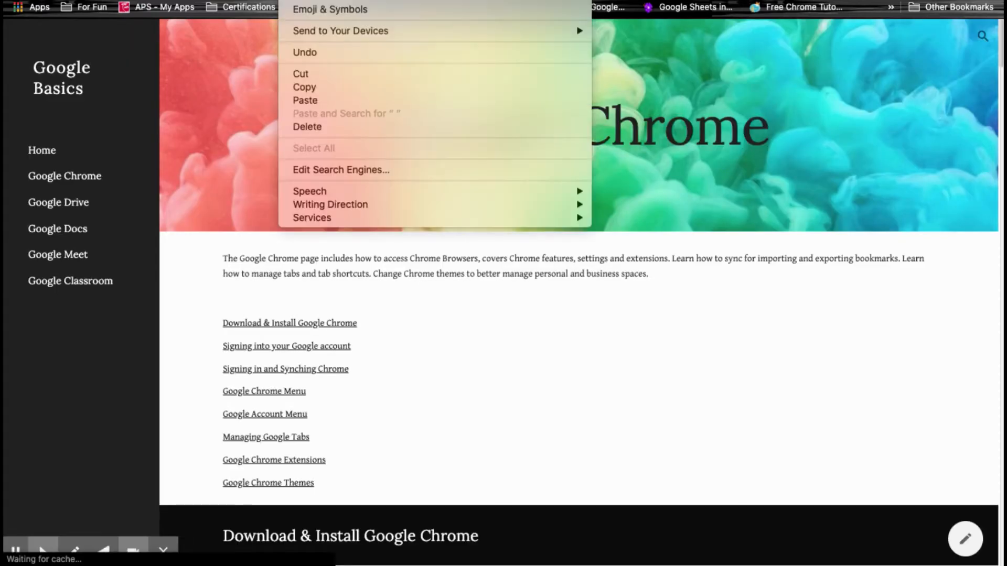
{"action": "left_click", "coordinate": [306, 88]}
{"action": "left_click", "coordinate": [252, 0]}
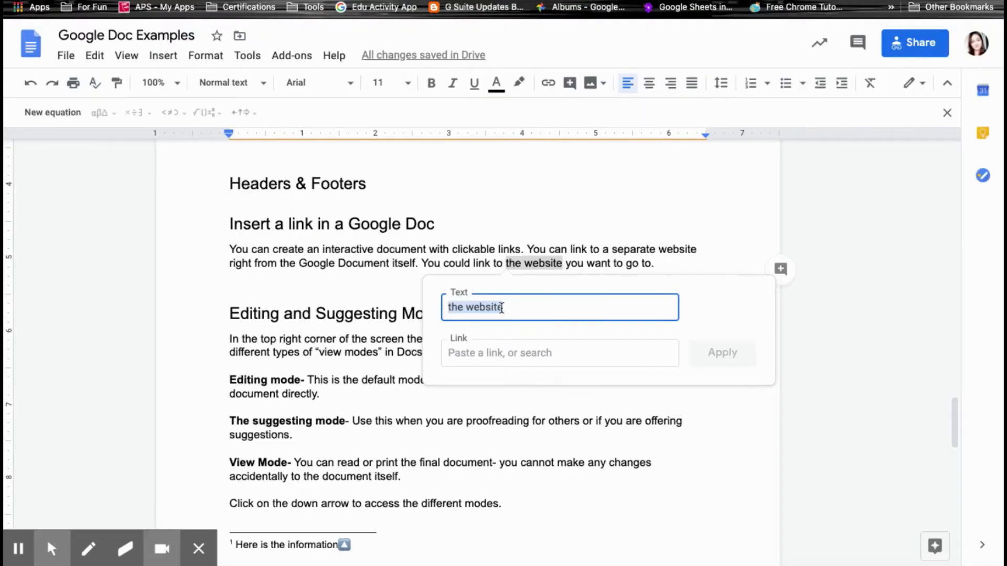
Paste the Chrome page URL as the link for 'the website', apply it, and check the preview.
{"action": "left_click", "coordinate": [473, 351]}
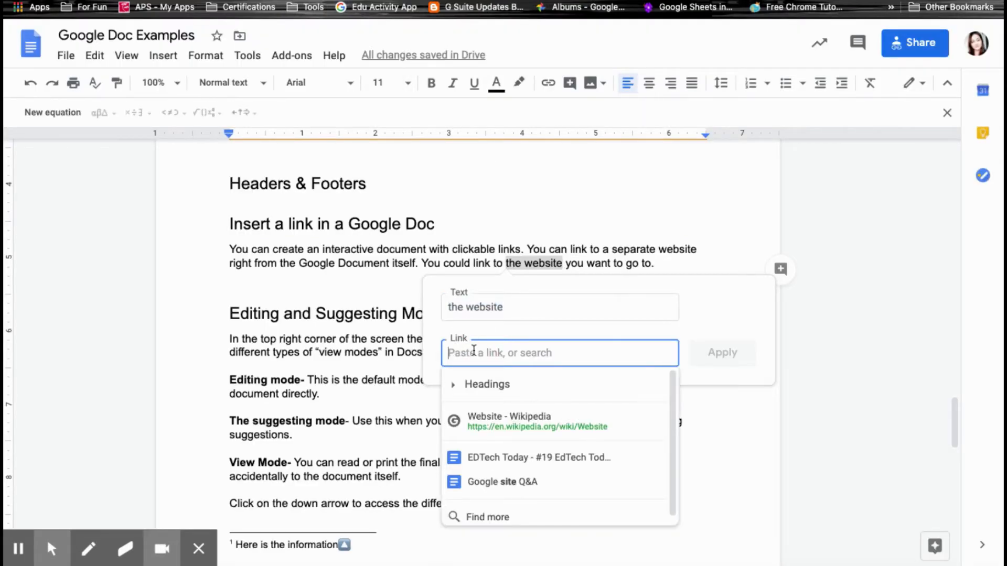
{"action": "key", "text": "ctrl+v"}
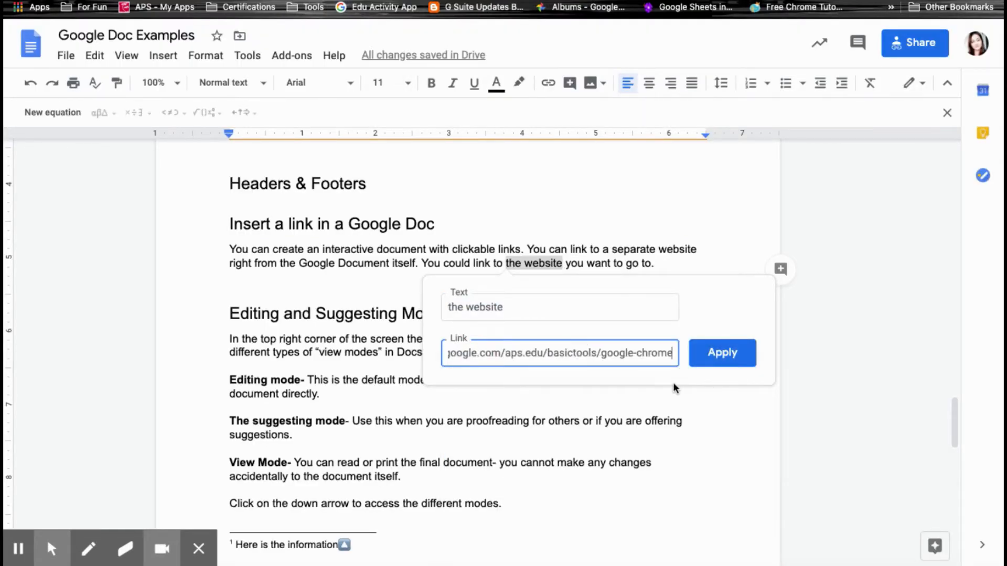
{"action": "left_click", "coordinate": [719, 362]}
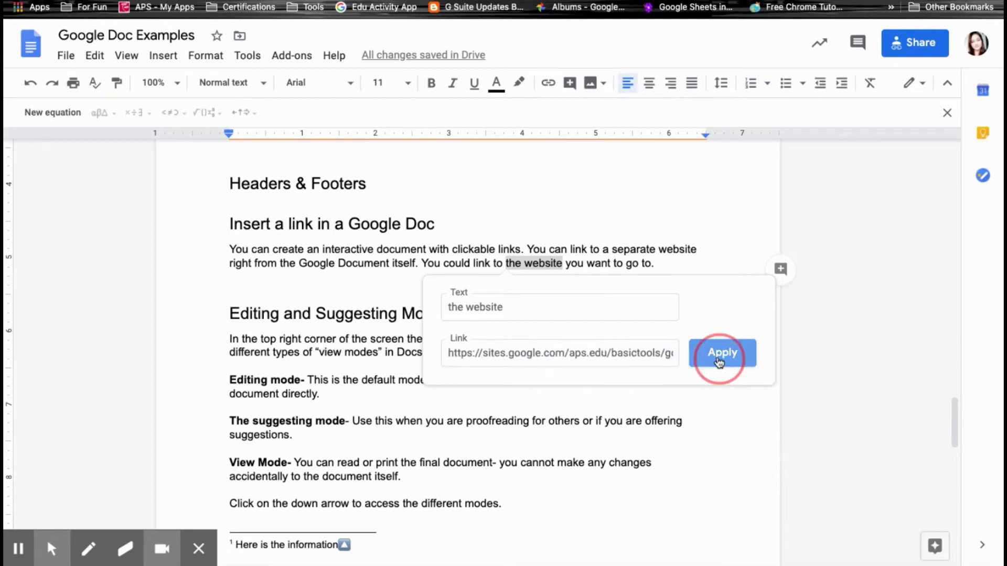
{"action": "left_click", "coordinate": [542, 263]}
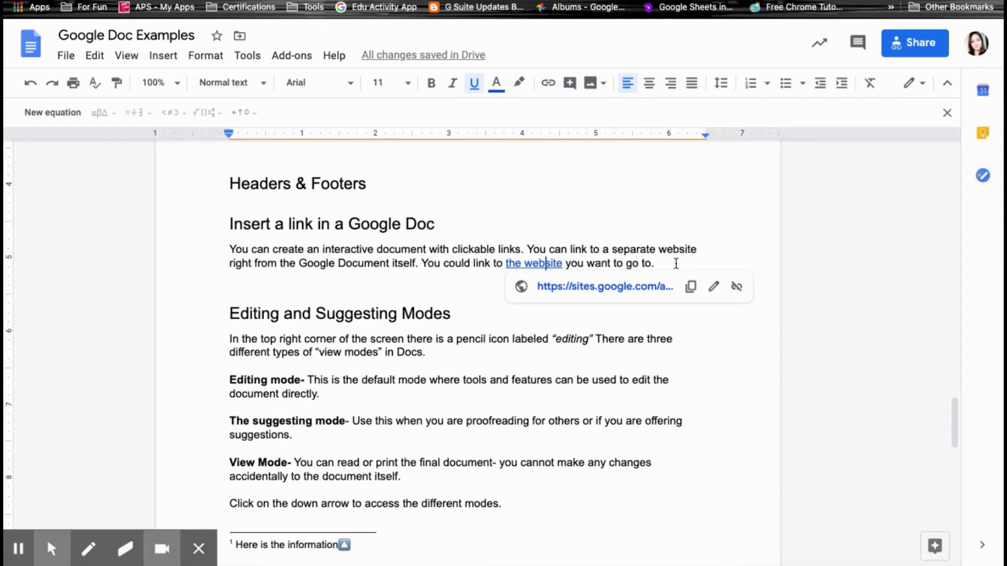
{"action": "left_click", "coordinate": [675, 264]}
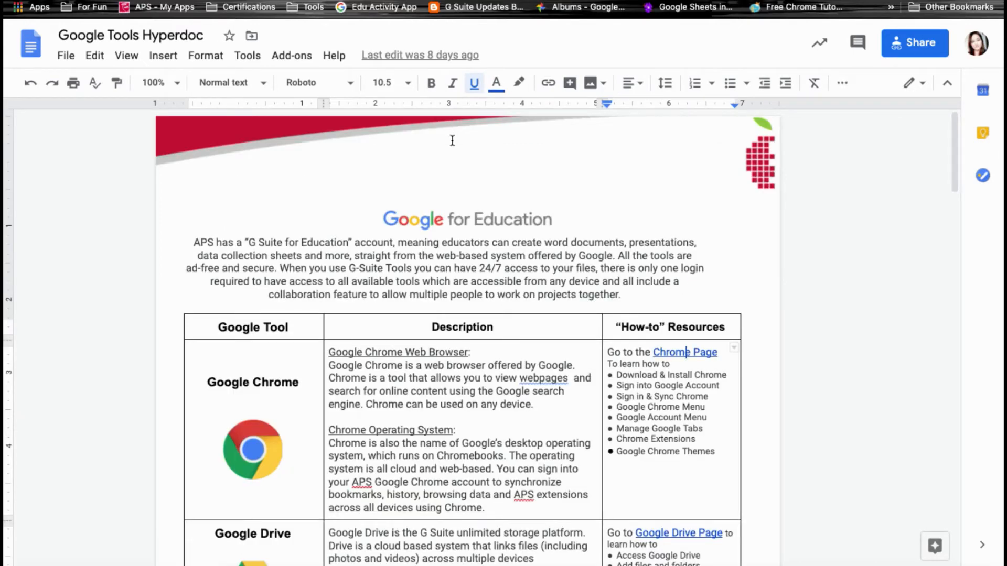
Scroll through the example hyperdocs down to the Commenting section of Google Doc Examples.
{"action": "scroll", "coordinate": [503, 265], "scroll_direction": "down", "scroll_amount": 3}
{"action": "scroll", "coordinate": [616, 275], "scroll_direction": "down", "scroll_amount": 2}
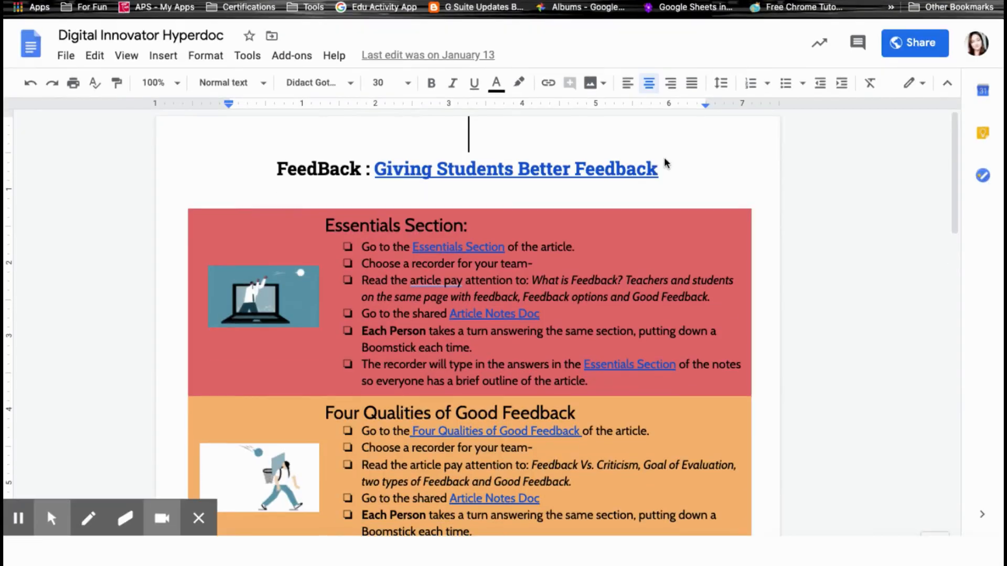
{"action": "scroll", "coordinate": [708, 281], "scroll_direction": "down", "scroll_amount": 2}
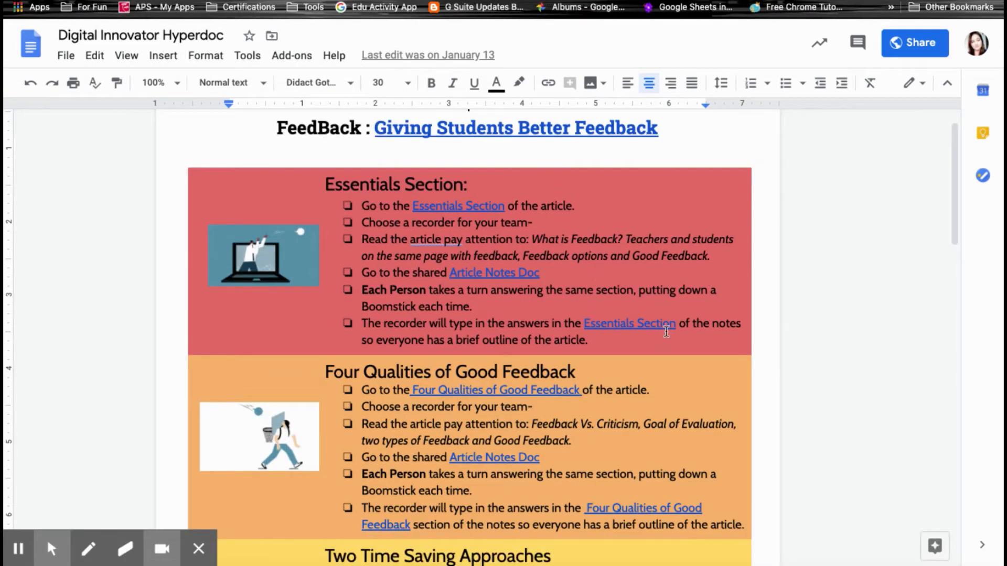
{"action": "scroll", "coordinate": [663, 332], "scroll_direction": "down", "scroll_amount": 3}
{"action": "scroll", "coordinate": [663, 332], "scroll_direction": "down", "scroll_amount": 5}
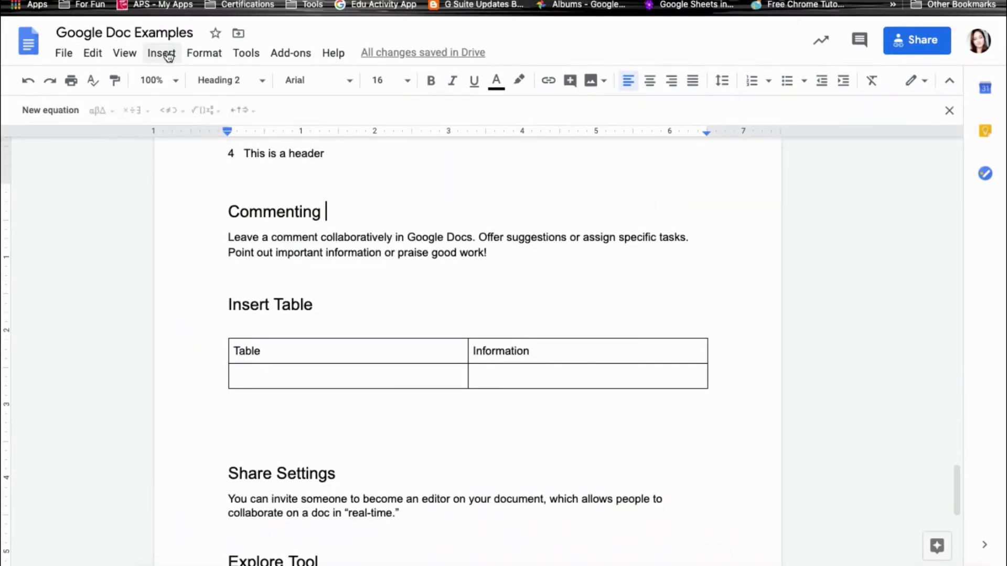
Look over the Insert menu, dismiss it, and select the 'Commenting' heading.
{"action": "left_click", "coordinate": [163, 53]}
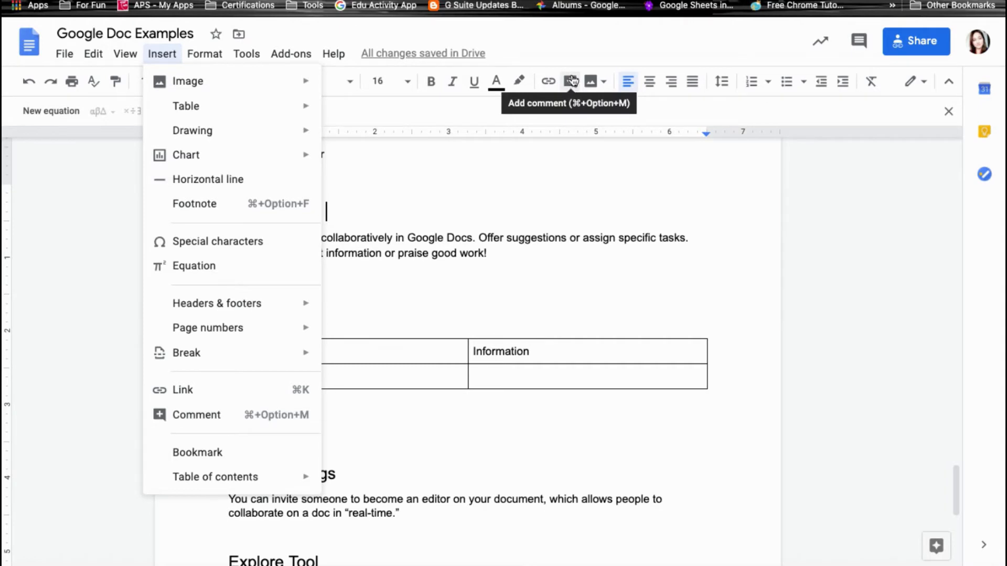
{"action": "left_click", "coordinate": [495, 250]}
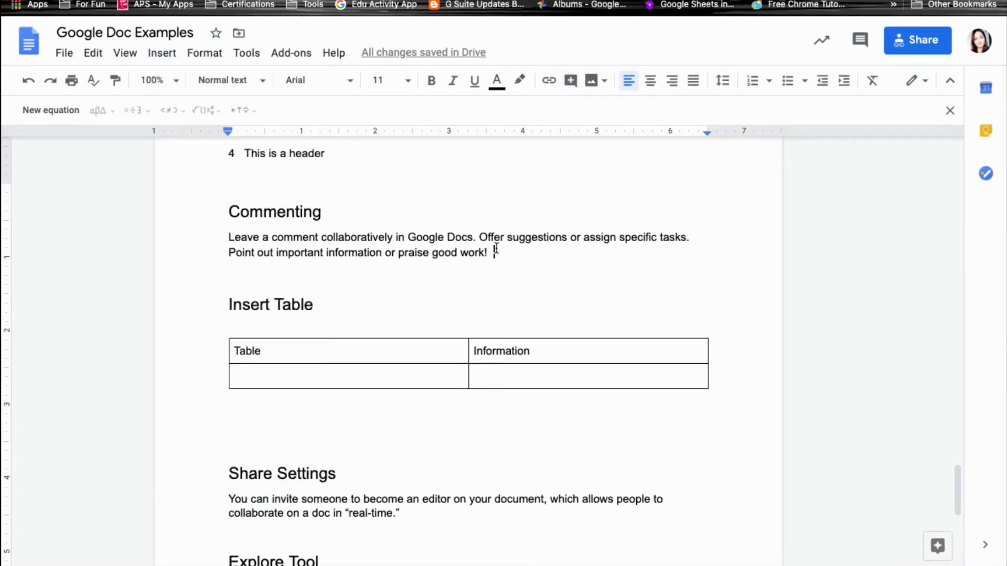
{"action": "left_click_drag", "start_coordinate": [327, 215], "coordinate": [221, 224]}
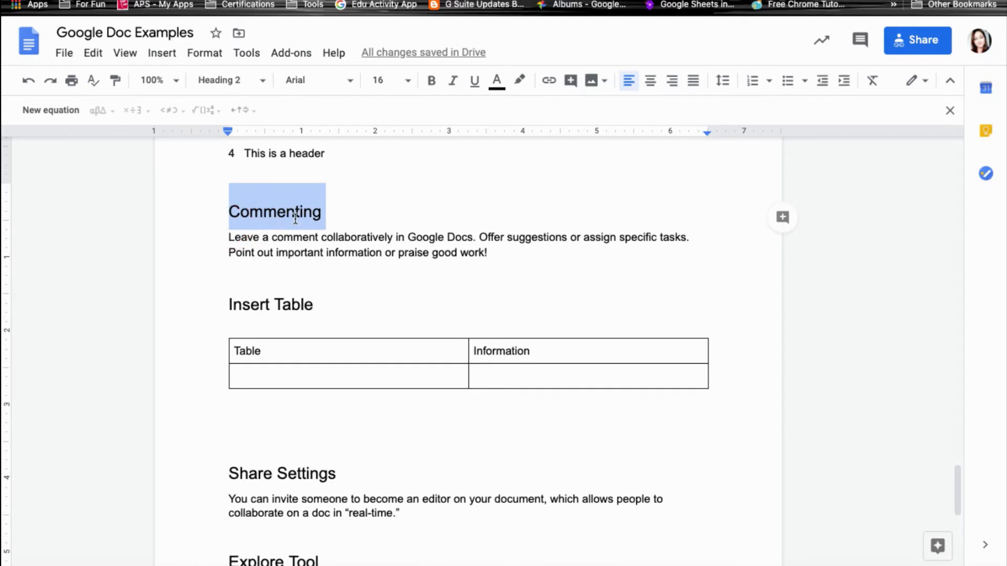
Comment 'Please leave a comment' on the Commenting heading, mentioning a colleague given Comment access.
{"action": "left_click", "coordinate": [787, 219]}
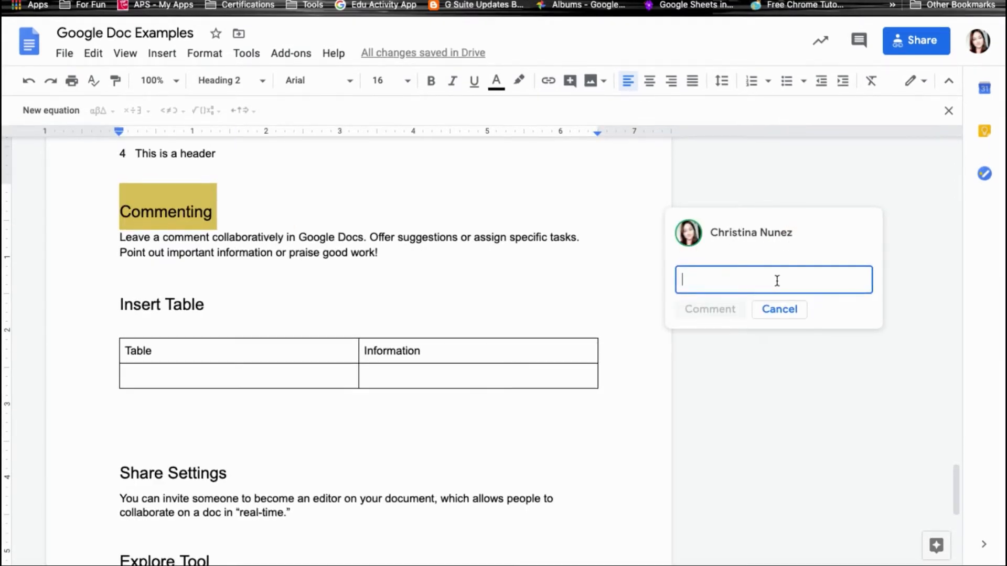
{"action": "type", "text": "Please leave a comment"}
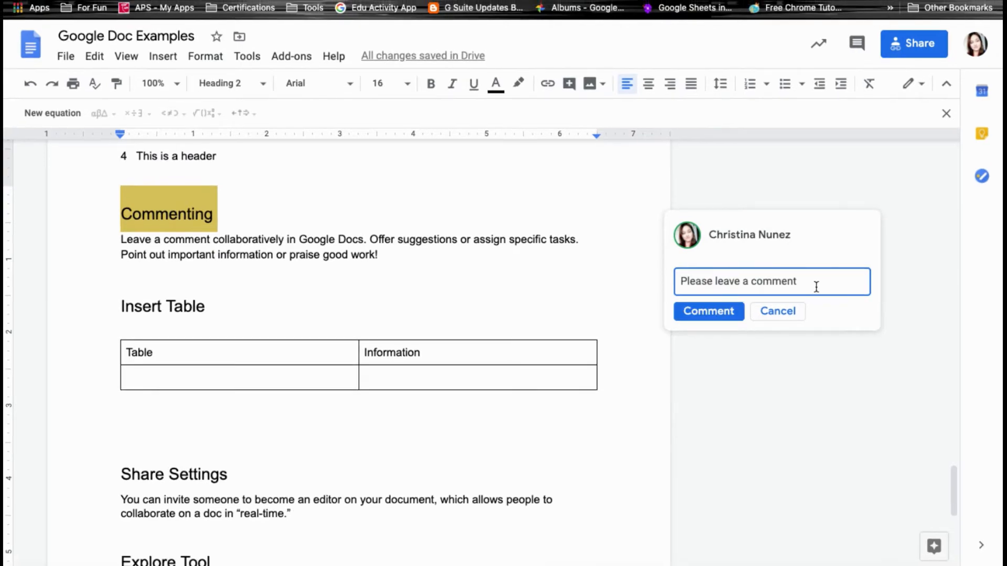
{"action": "type", "text": " @"}
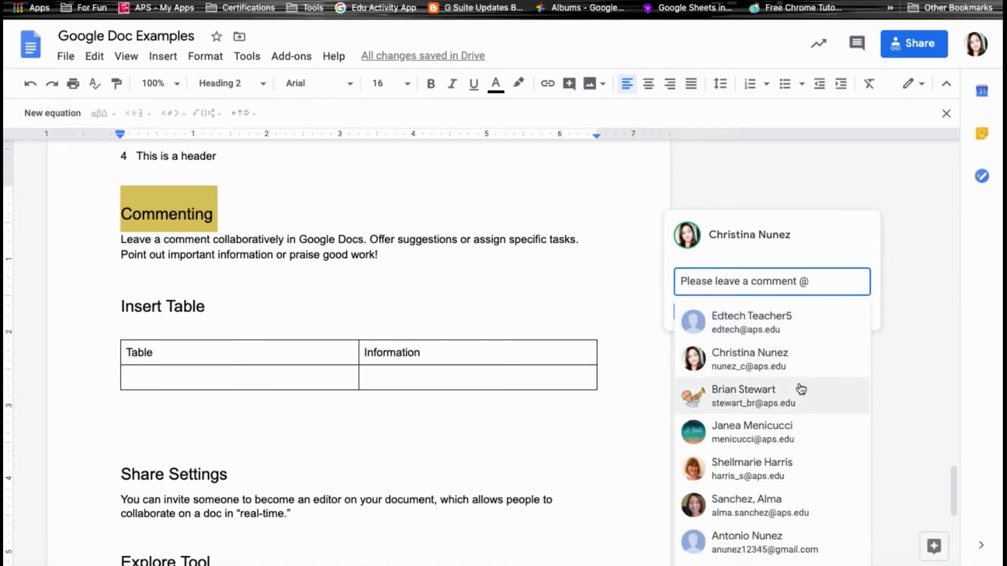
{"action": "scroll", "coordinate": [801, 389], "scroll_direction": "down", "scroll_amount": 3}
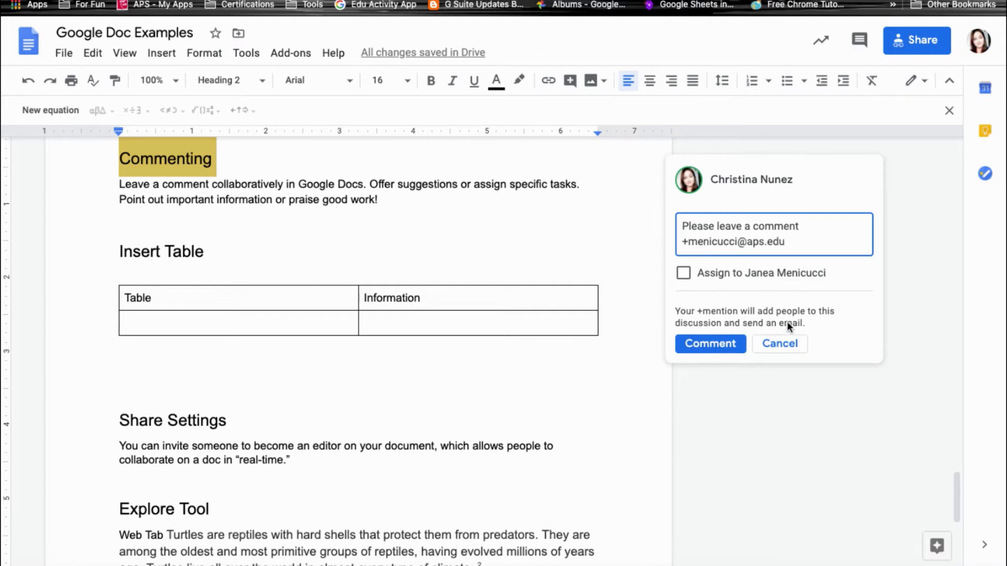
{"action": "left_click", "coordinate": [710, 346]}
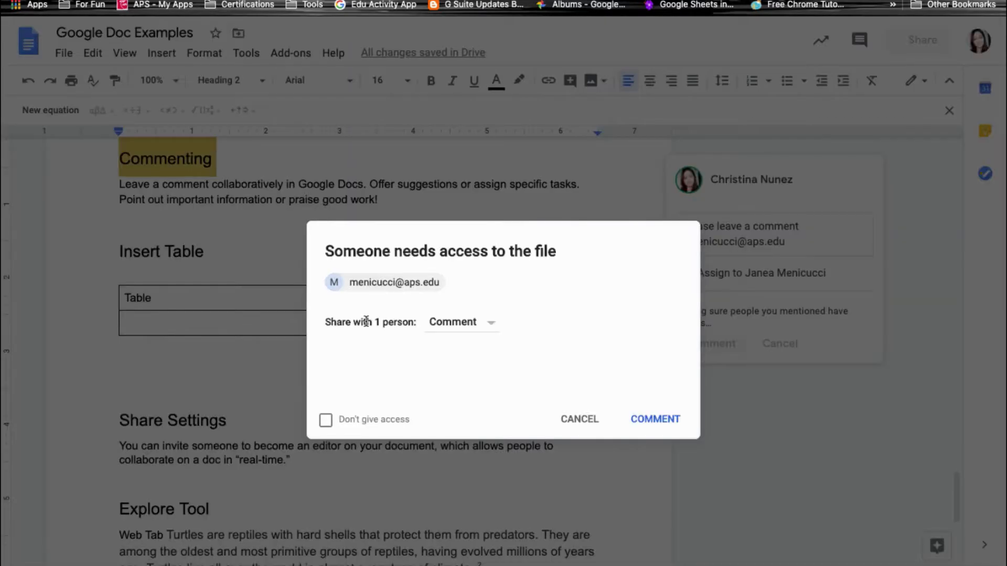
{"action": "left_click", "coordinate": [480, 325]}
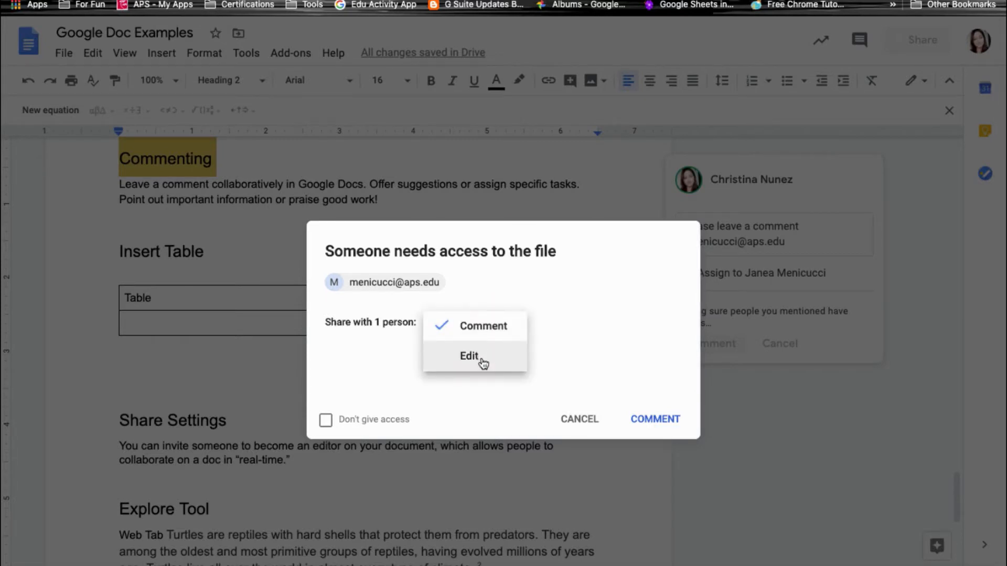
{"action": "left_click", "coordinate": [483, 326]}
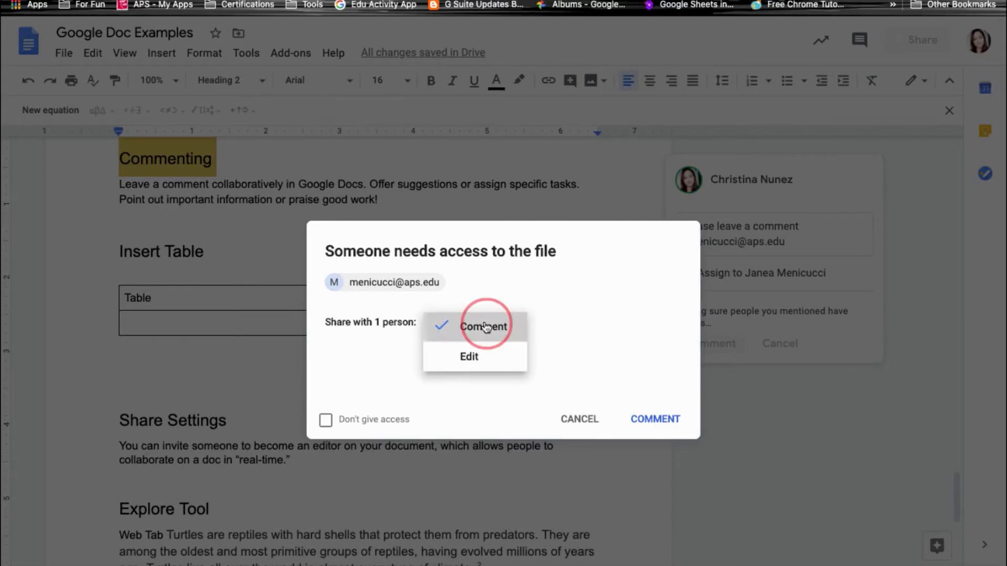
{"action": "left_click", "coordinate": [657, 422]}
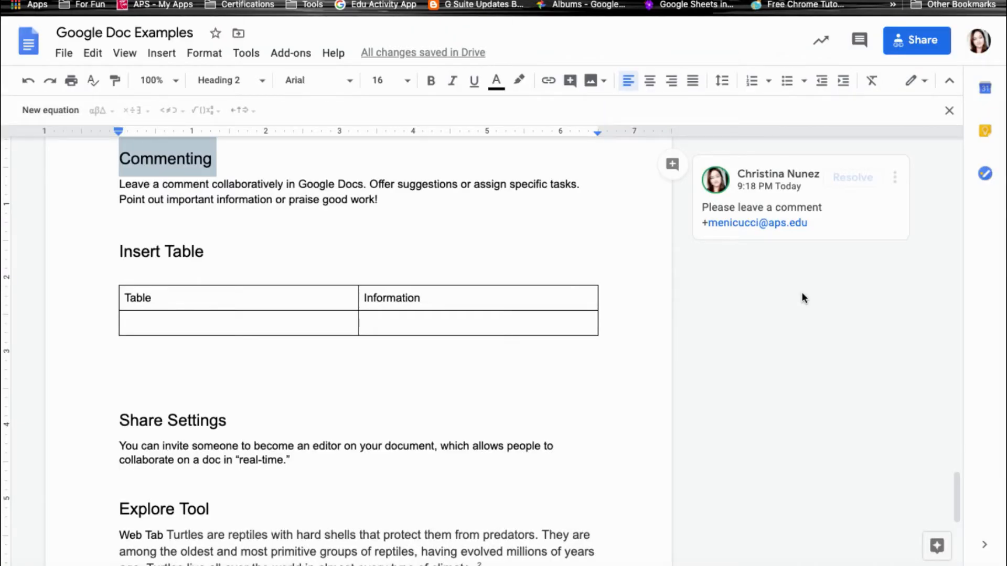
{"action": "left_click", "coordinate": [744, 231]}
Resolve the Commenting heading's comment, then scroll through the comment history panel.
{"action": "left_click", "coordinate": [701, 314]}
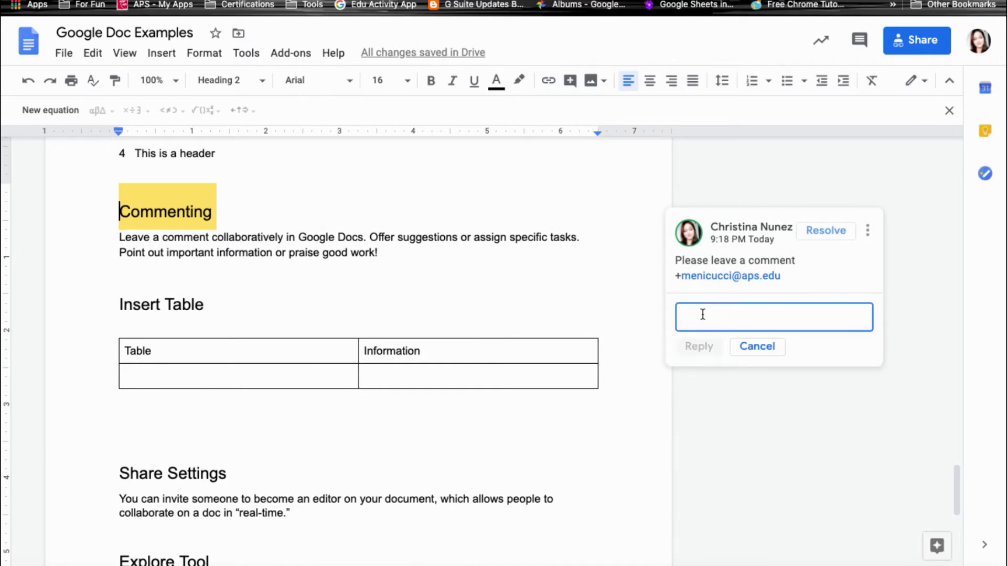
{"action": "left_click", "coordinate": [830, 234]}
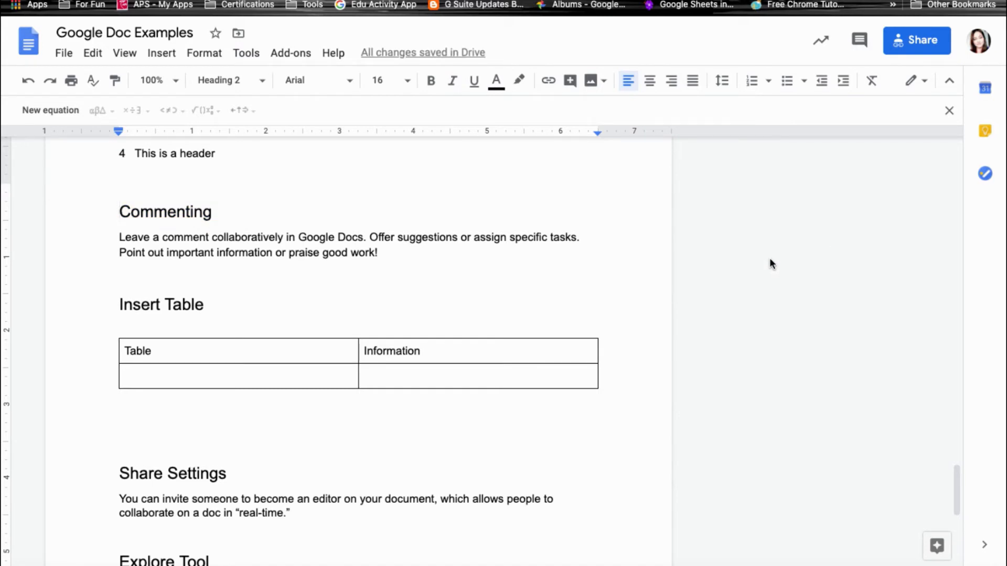
{"action": "left_click", "coordinate": [865, 41]}
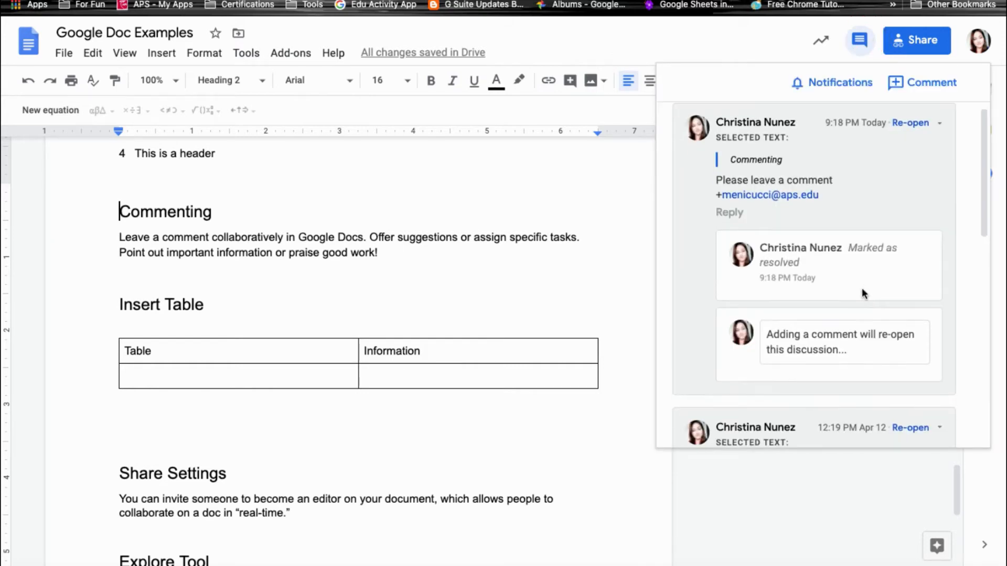
{"action": "scroll", "coordinate": [861, 288], "scroll_direction": "down", "scroll_amount": 10}
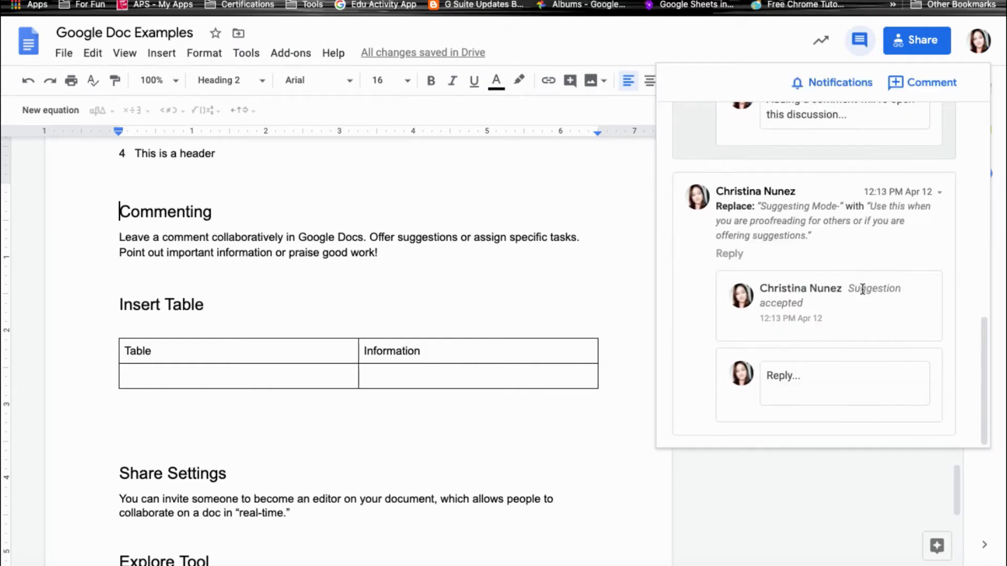
{"action": "scroll", "coordinate": [860, 287], "scroll_direction": "up", "scroll_amount": 5}
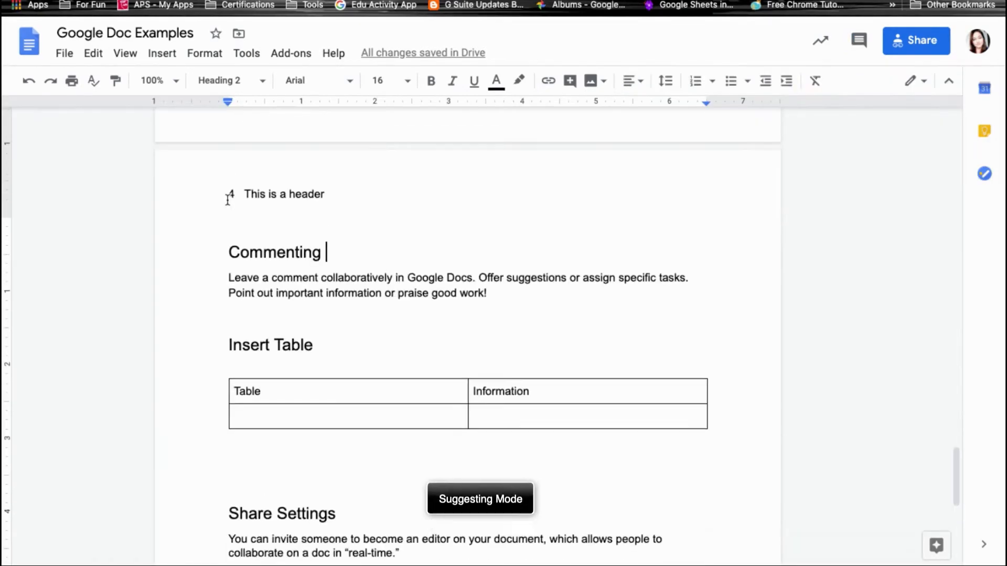
{"action": "scroll", "coordinate": [228, 200], "scroll_direction": "up", "scroll_amount": 5}
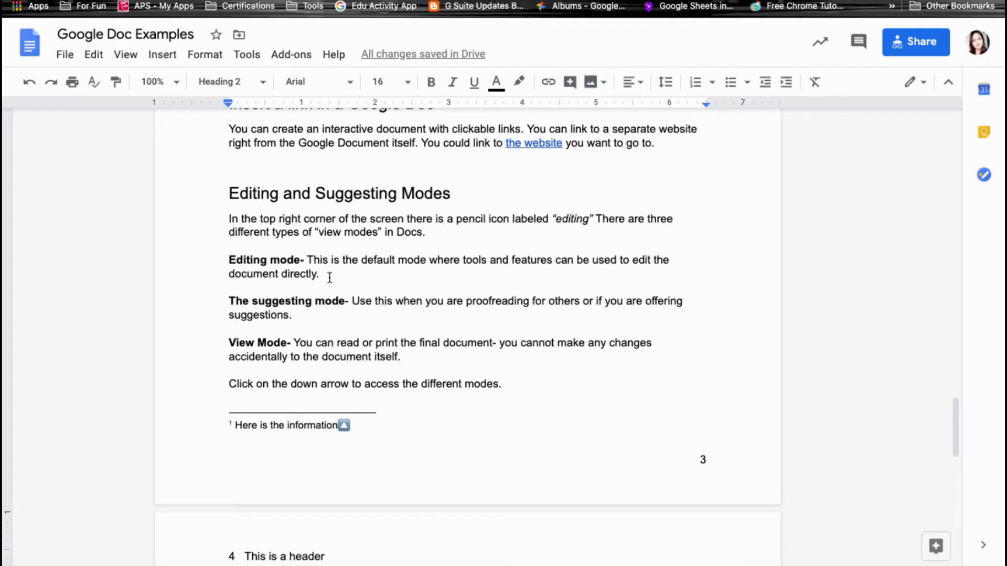
Check View > Mode, then choose Suggesting from the toolbar's mode dropdown.
{"action": "left_click", "coordinate": [128, 57]}
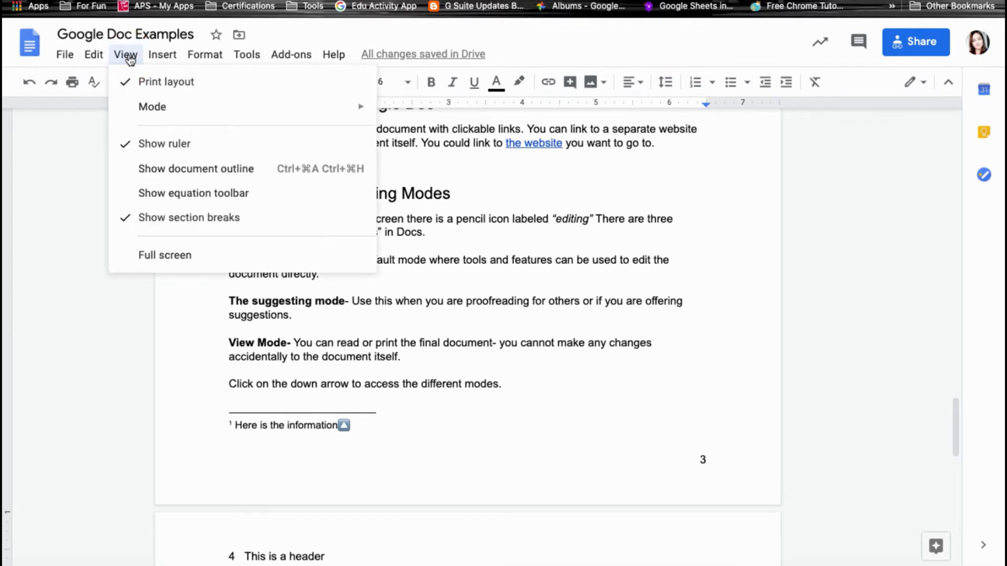
{"action": "mouse_move", "coordinate": [139, 111]}
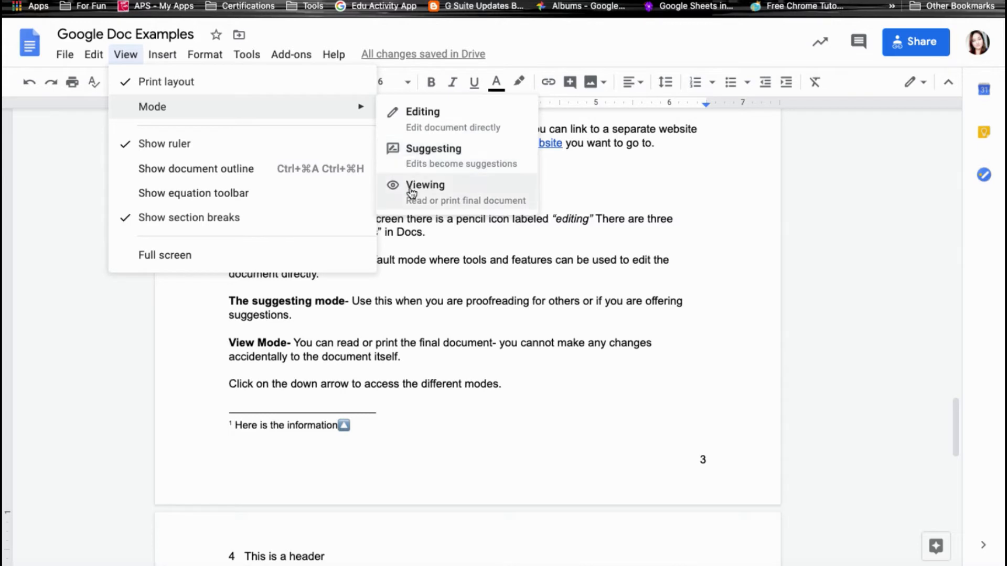
{"action": "left_click", "coordinate": [921, 84]}
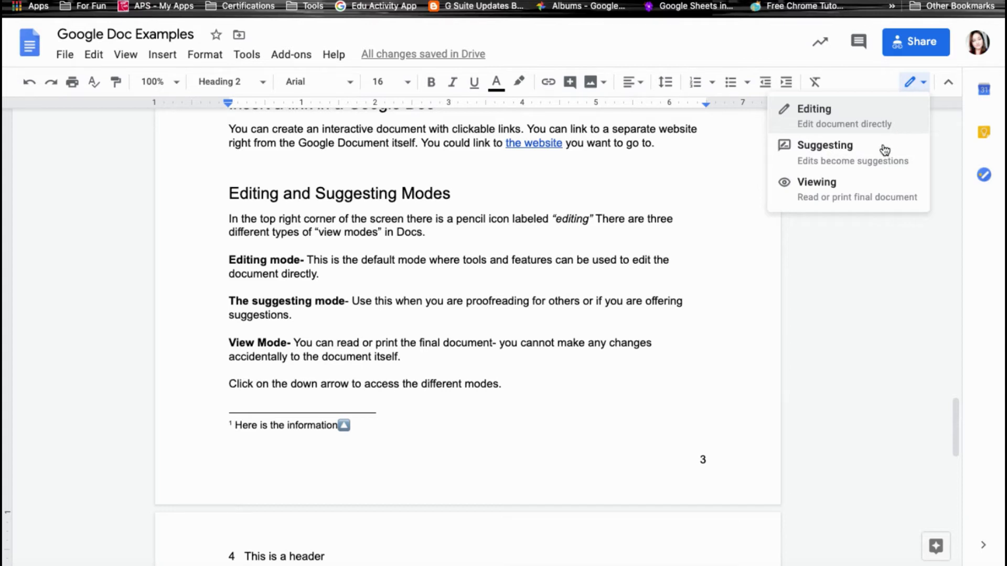
{"action": "left_click", "coordinate": [865, 157]}
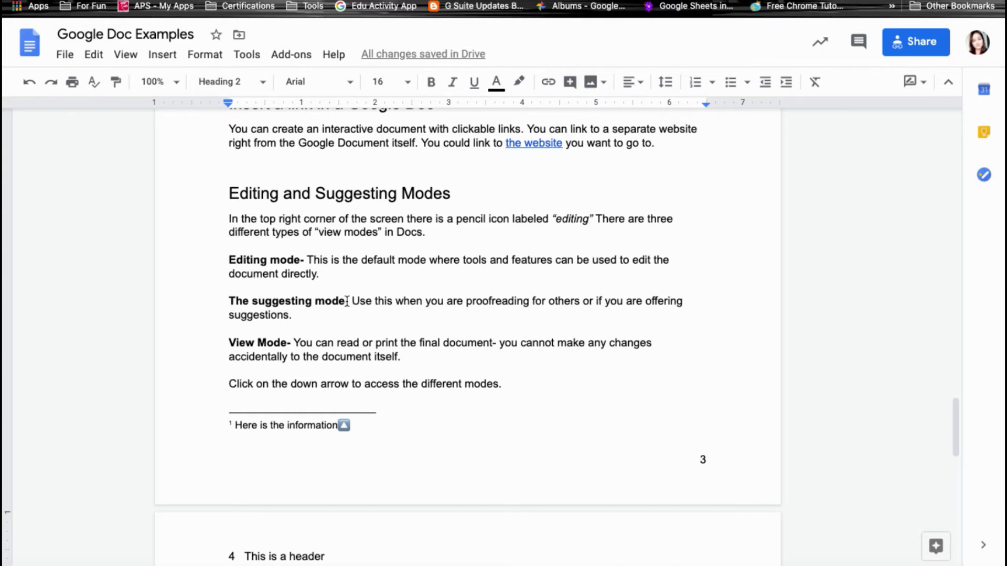
Suggest replacing a sentence with 'This should be changed to something different' and adding 'I want to add this information.'.
{"action": "left_click_drag", "start_coordinate": [349, 303], "coordinate": [402, 312]}
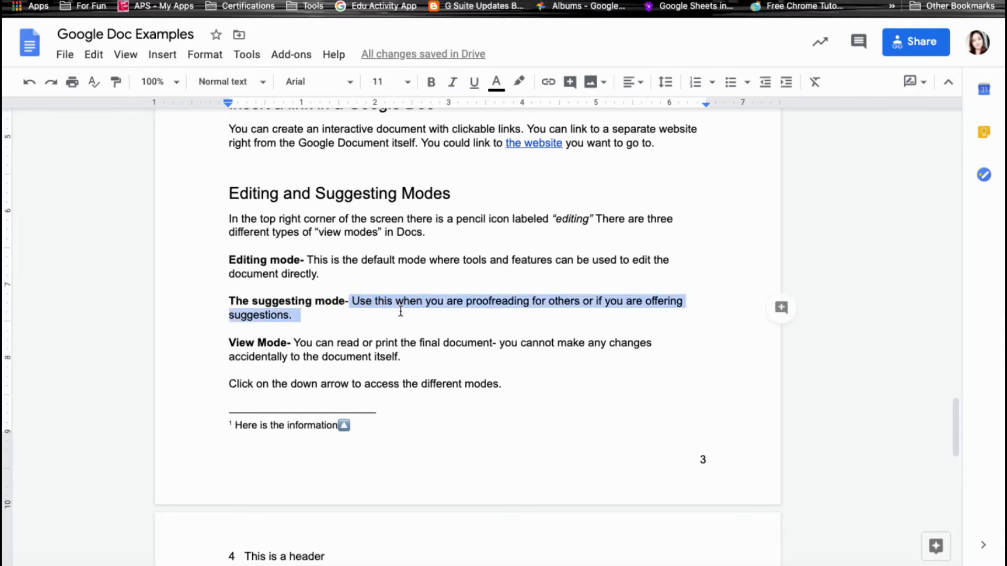
{"action": "type", "text": "This should be changed "}
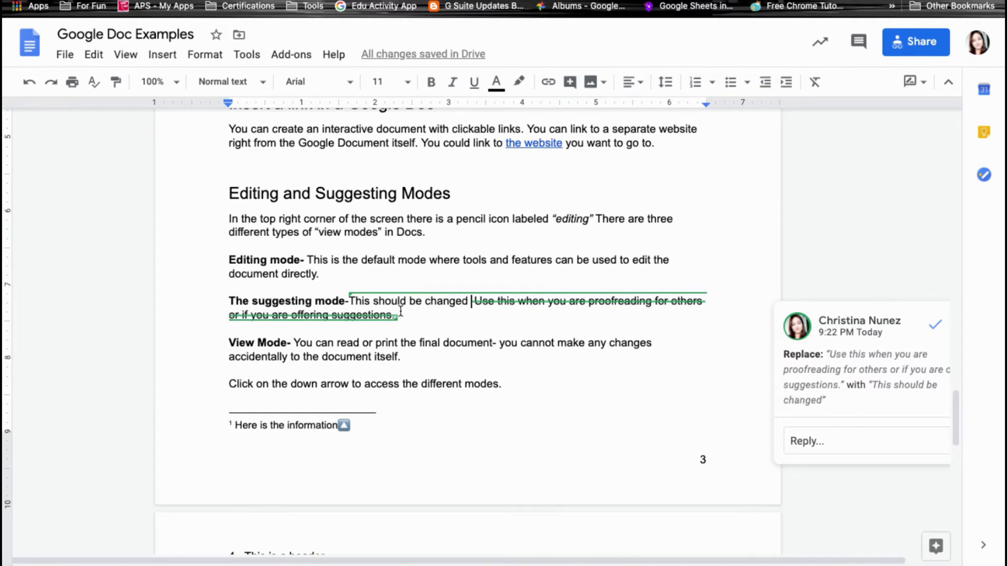
{"action": "type", "text": "to something different"}
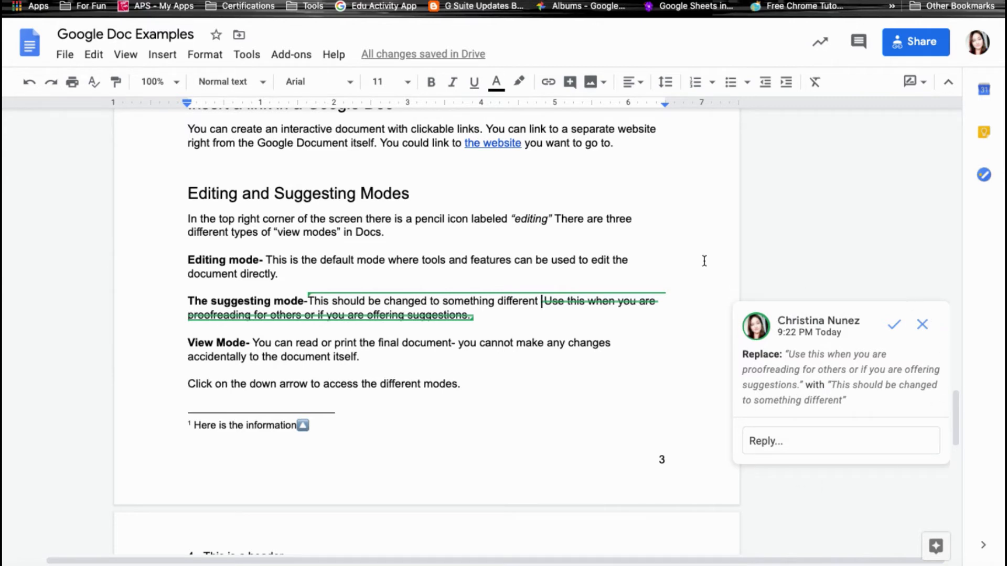
{"action": "left_click", "coordinate": [478, 320]}
{"action": "type", "text": "I want to add this information."}
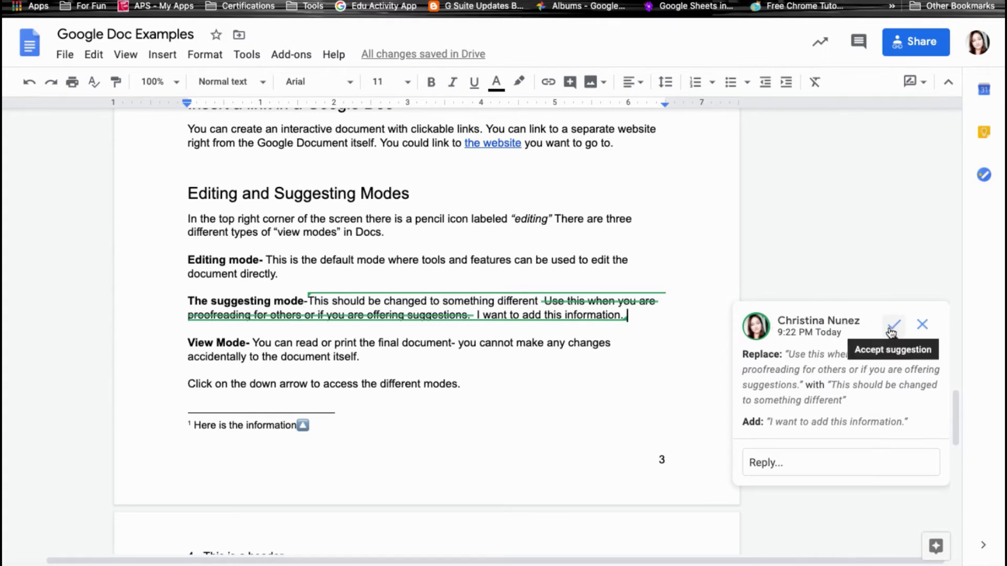
Reject the suggested replacement and addition, then review the comment history.
{"action": "left_click", "coordinate": [924, 327]}
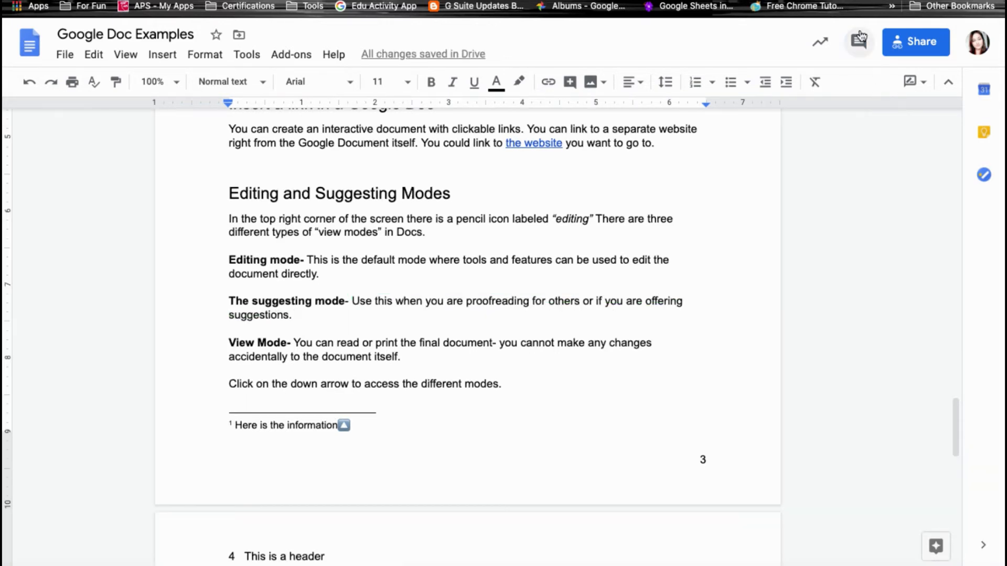
{"action": "left_click", "coordinate": [858, 40]}
{"action": "scroll", "coordinate": [865, 196], "scroll_direction": "down", "scroll_amount": 1}
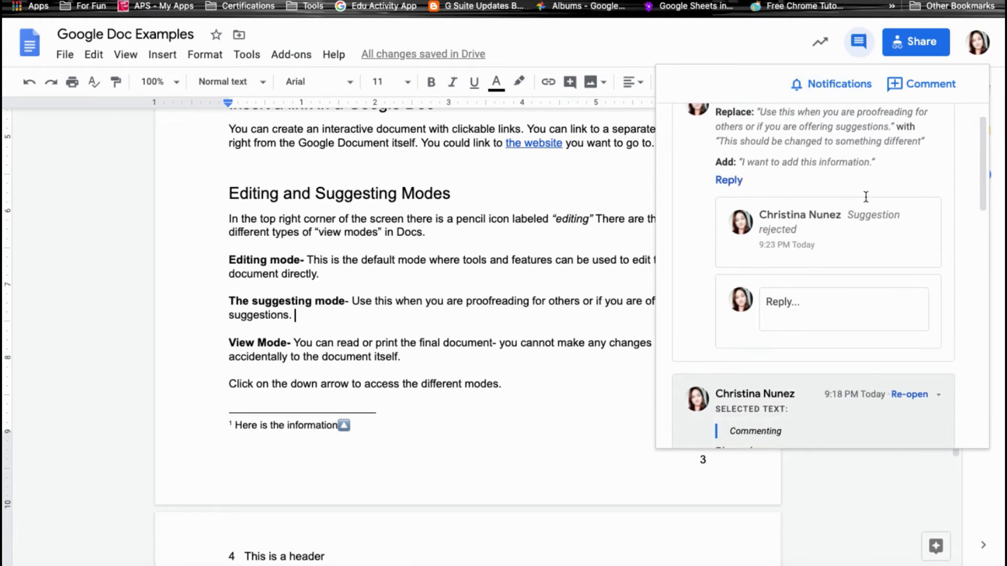
{"action": "scroll", "coordinate": [866, 198], "scroll_direction": "up", "scroll_amount": 1}
{"action": "scroll", "coordinate": [866, 199], "scroll_direction": "up", "scroll_amount": 1}
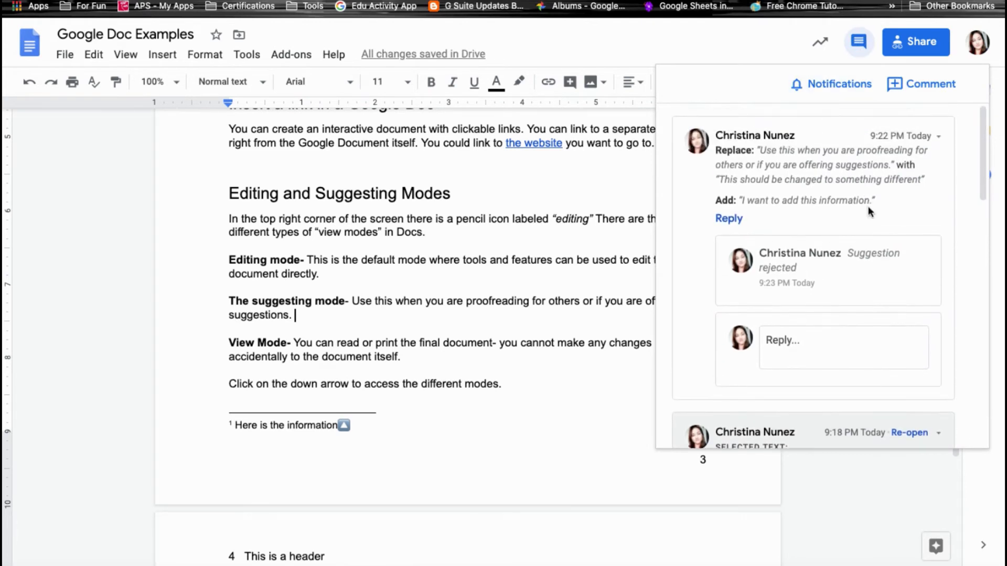
Close the comment history and switch the document mode back to Editing.
{"action": "left_click", "coordinate": [856, 46]}
{"action": "left_click", "coordinate": [916, 84]}
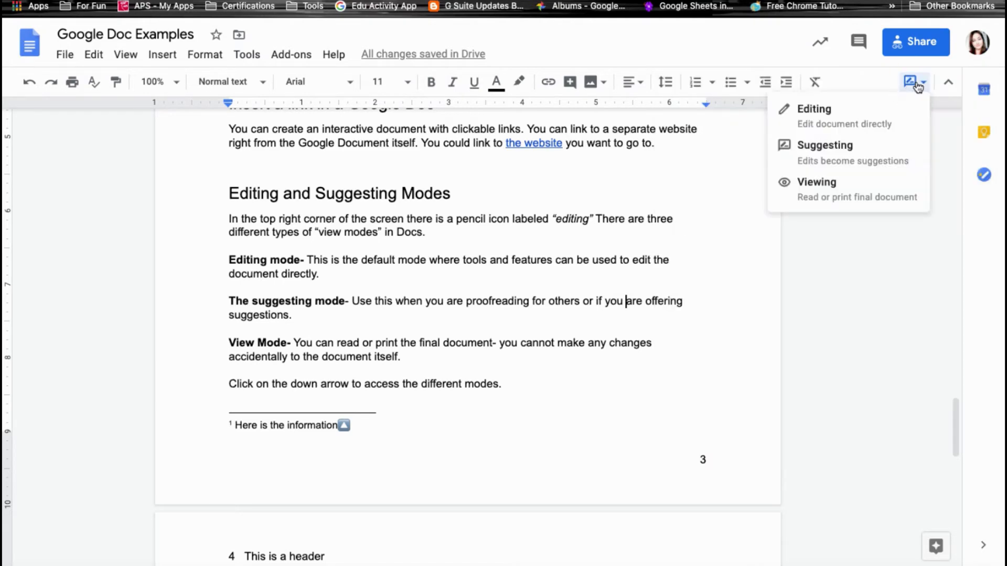
{"action": "left_click", "coordinate": [861, 126]}
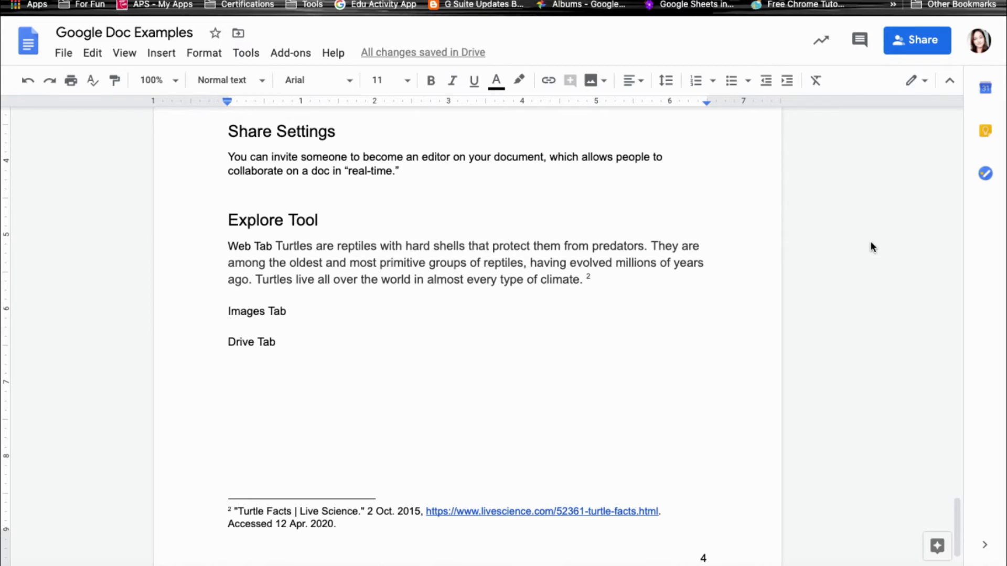
Add the student found by 'els' as a share recipient with Can edit permission.
{"action": "left_click", "coordinate": [927, 53]}
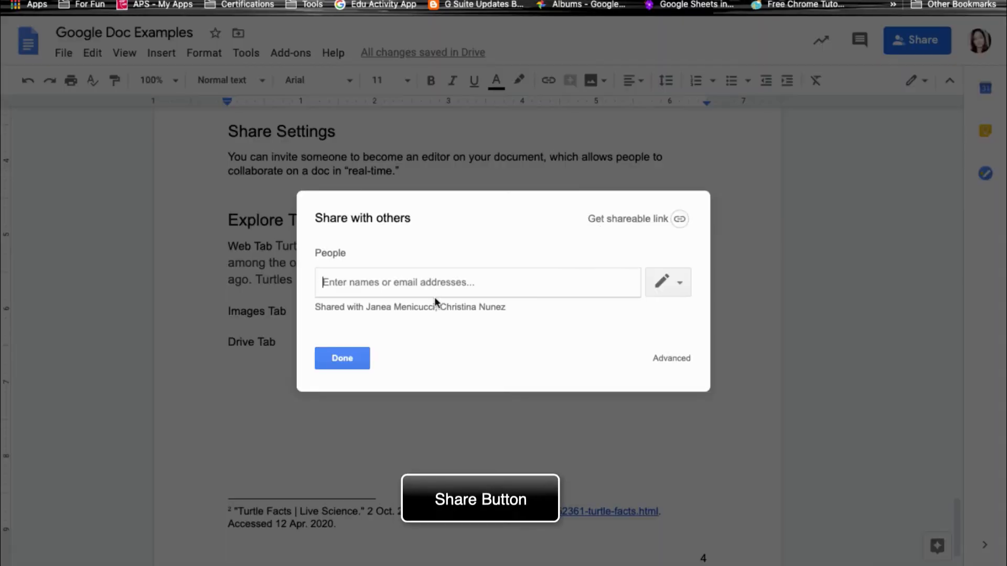
{"action": "left_click", "coordinate": [333, 283]}
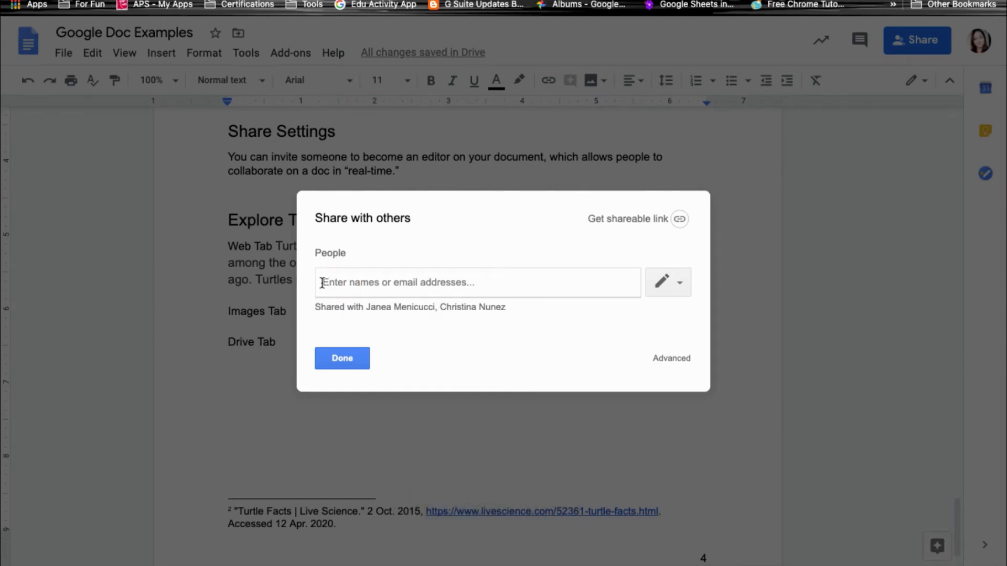
{"action": "type", "text": "els"}
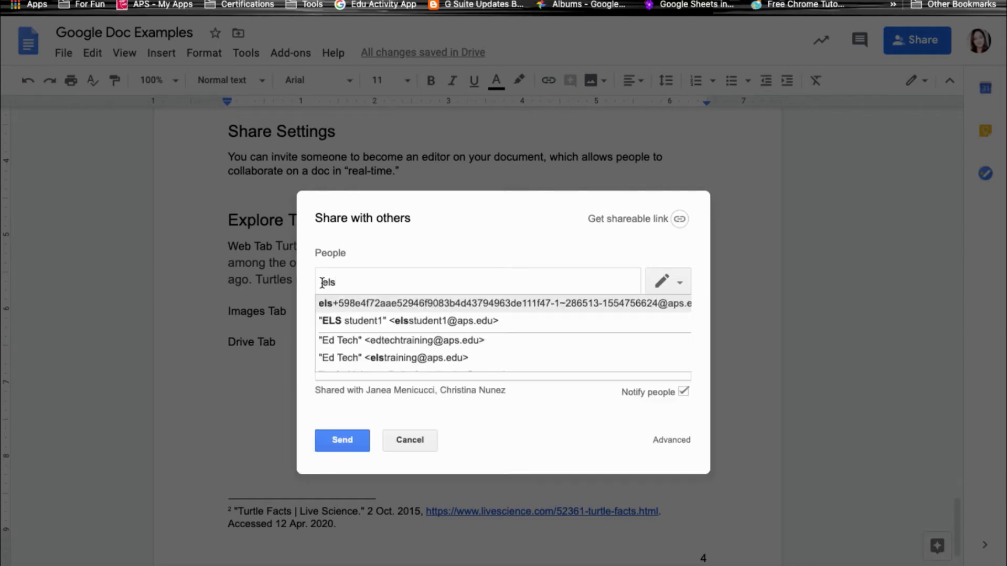
{"action": "left_click", "coordinate": [389, 321]}
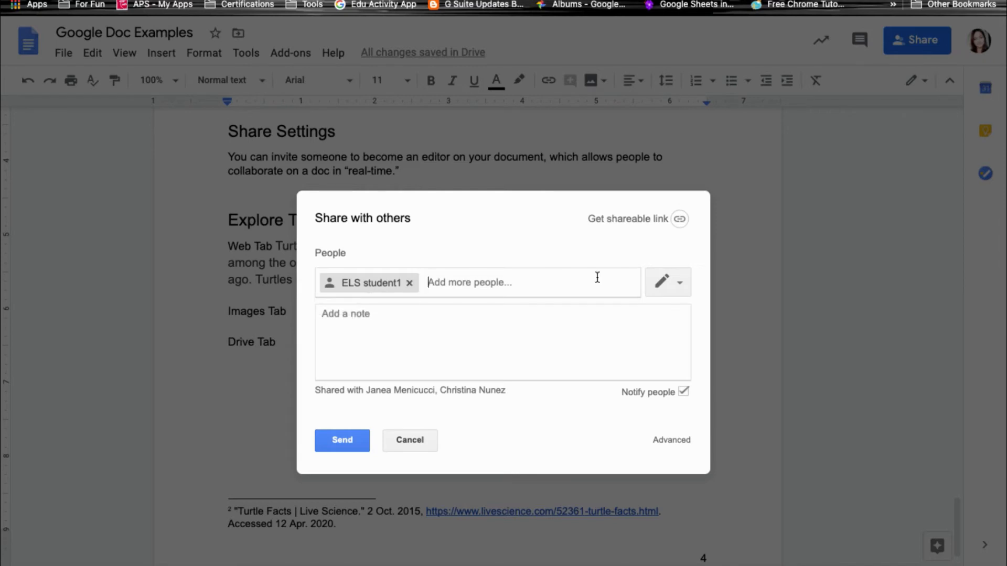
{"action": "left_click", "coordinate": [667, 288]}
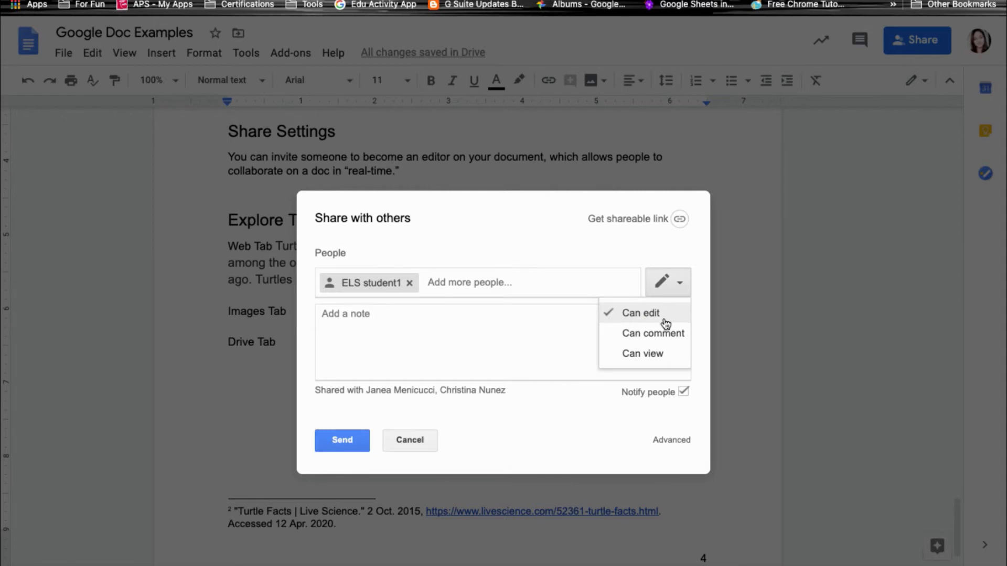
{"action": "left_click", "coordinate": [632, 336]}
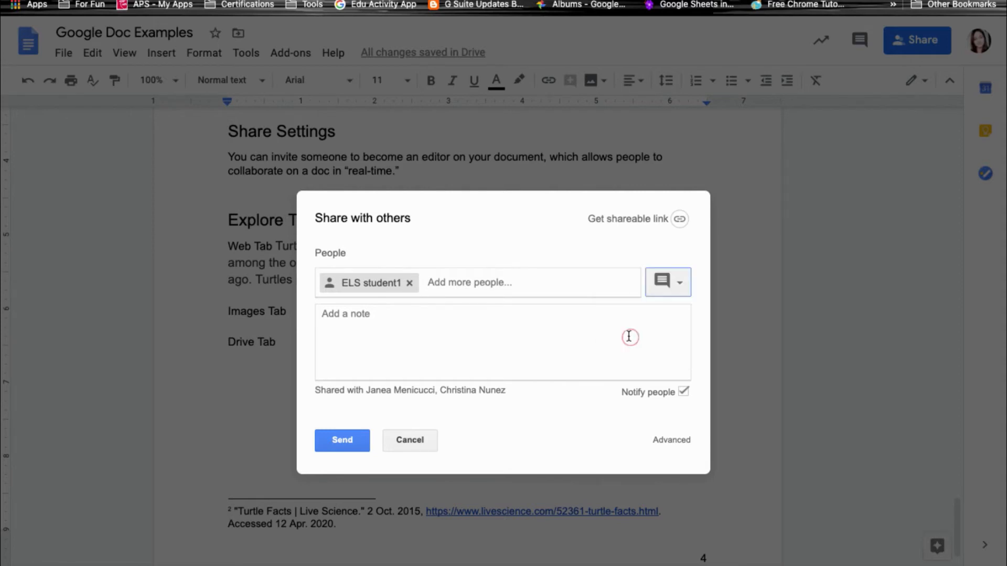
{"action": "left_click", "coordinate": [675, 281]}
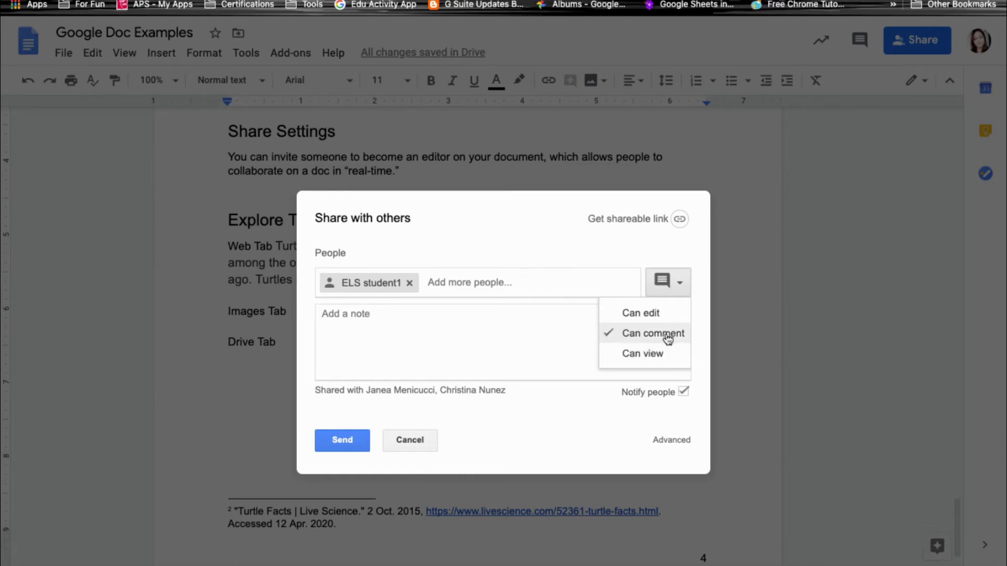
{"action": "left_click", "coordinate": [661, 314]}
Add the note 'Please look at this file' and open the advanced sharing settings.
{"action": "left_click", "coordinate": [380, 320]}
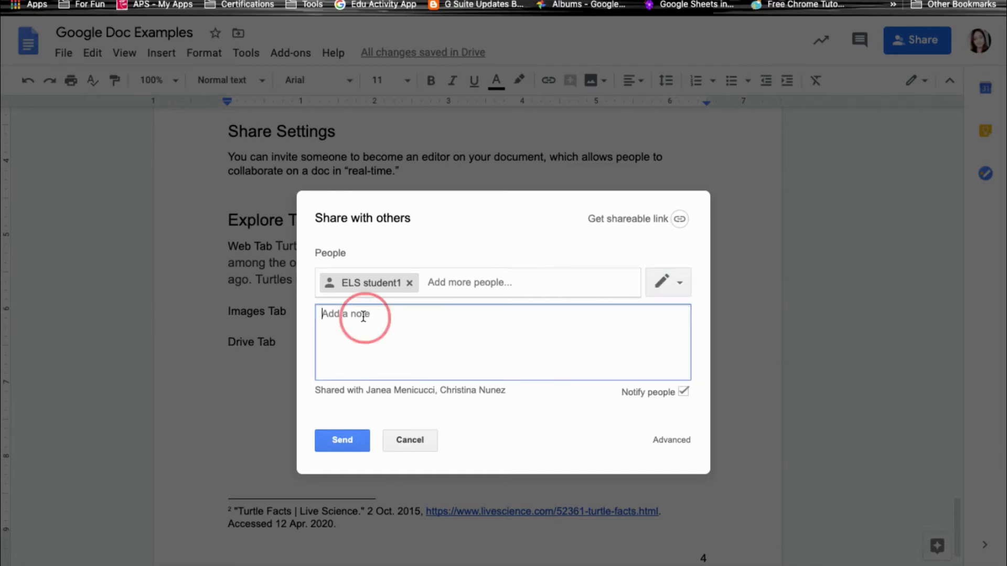
{"action": "type", "text": "Please look at this file"}
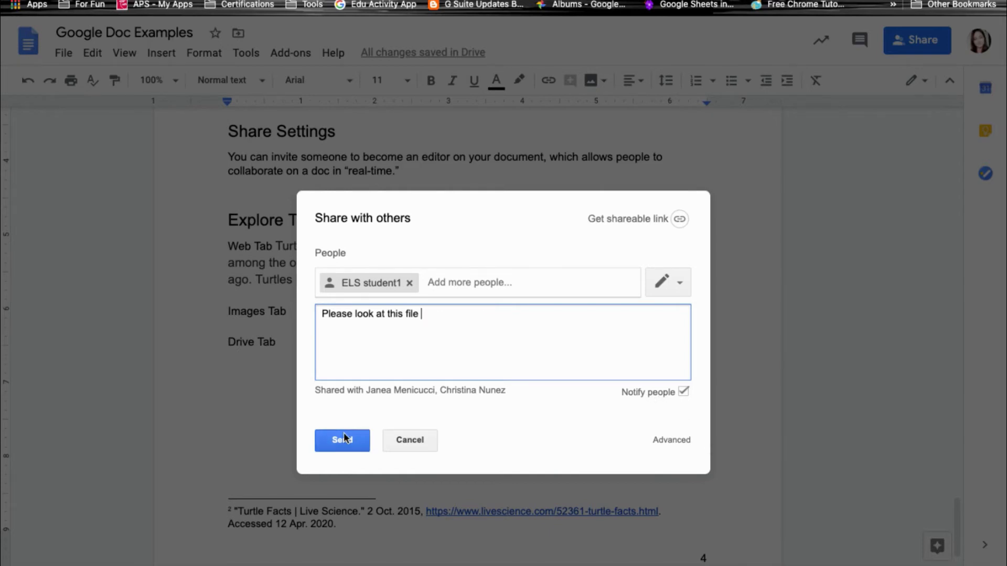
{"action": "left_click", "coordinate": [670, 441]}
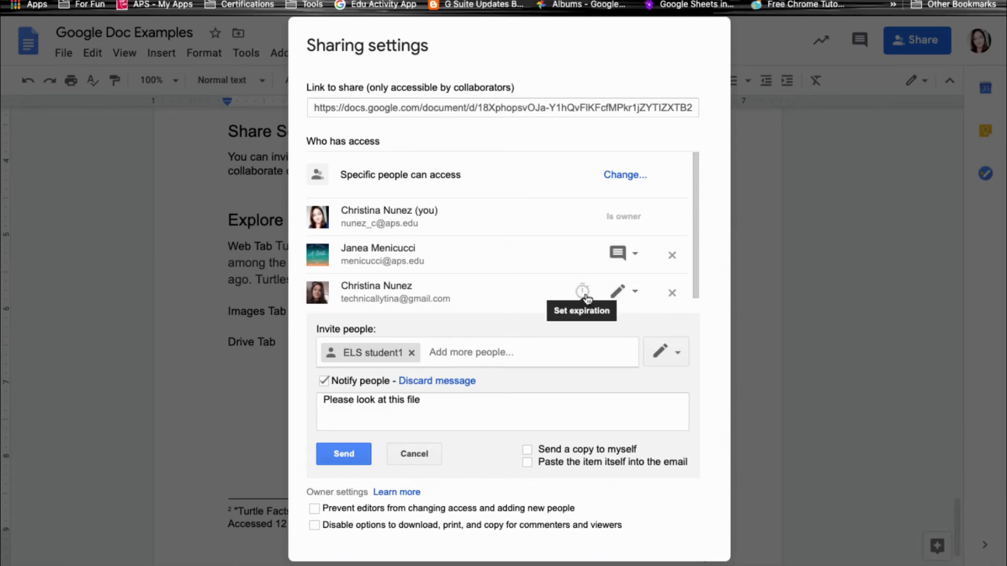
Remove the gmail collaborator, save changes, send the student's edit invitation and close sharing settings.
{"action": "left_click", "coordinate": [582, 294]}
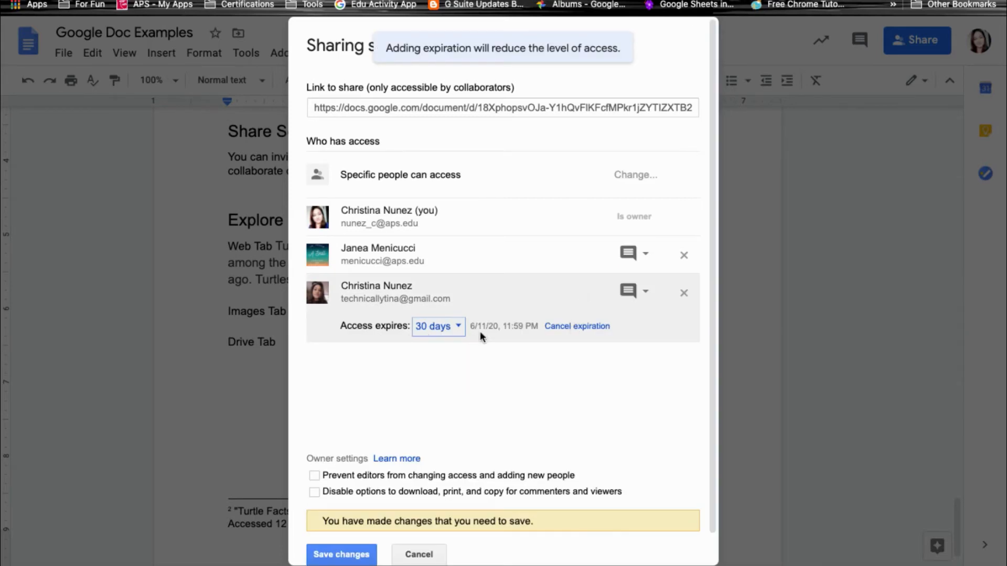
{"action": "left_click", "coordinate": [684, 293]}
{"action": "scroll", "coordinate": [479, 281], "scroll_direction": "down", "scroll_amount": 1}
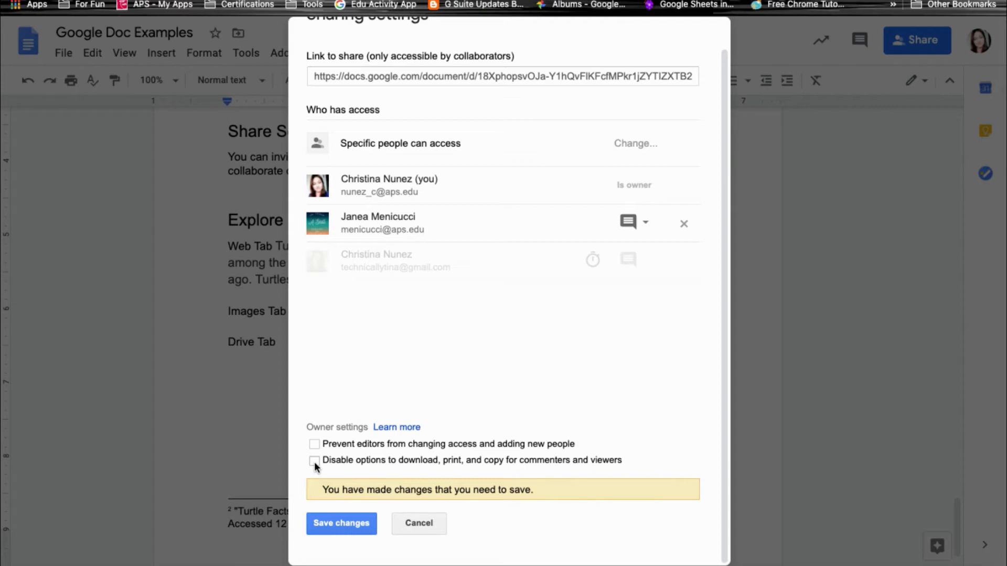
{"action": "left_click", "coordinate": [322, 526]}
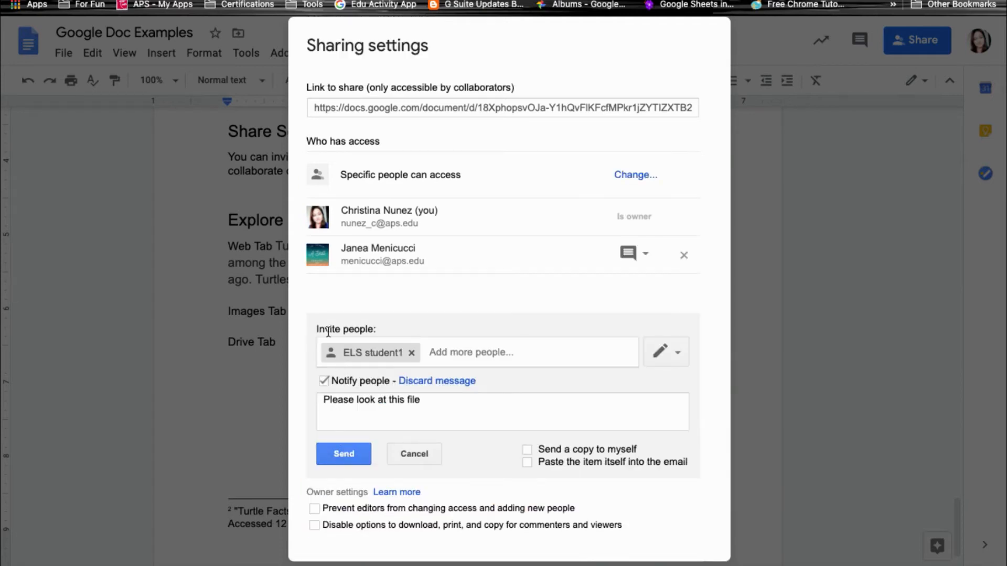
{"action": "left_click", "coordinate": [336, 456]}
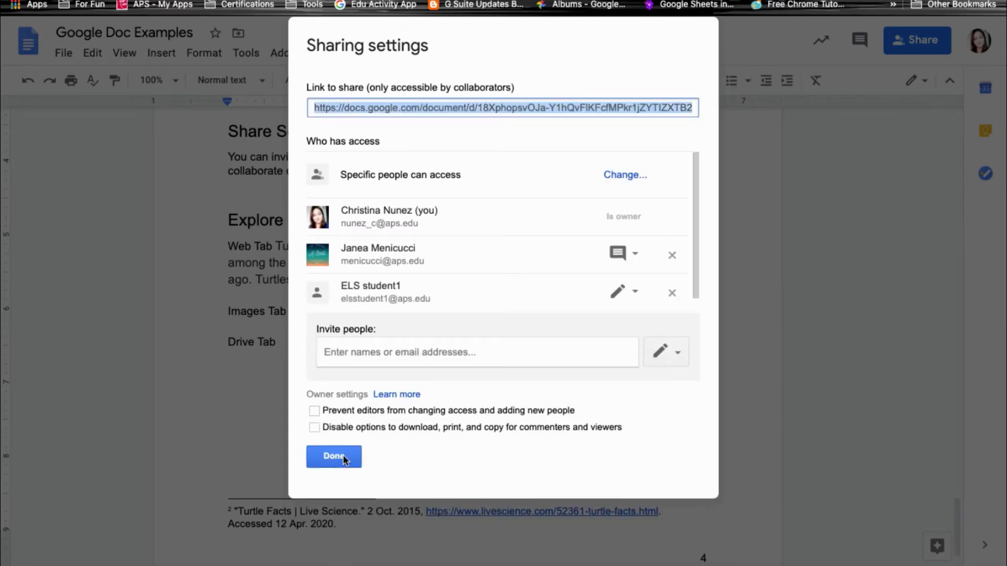
{"action": "left_click", "coordinate": [343, 455]}
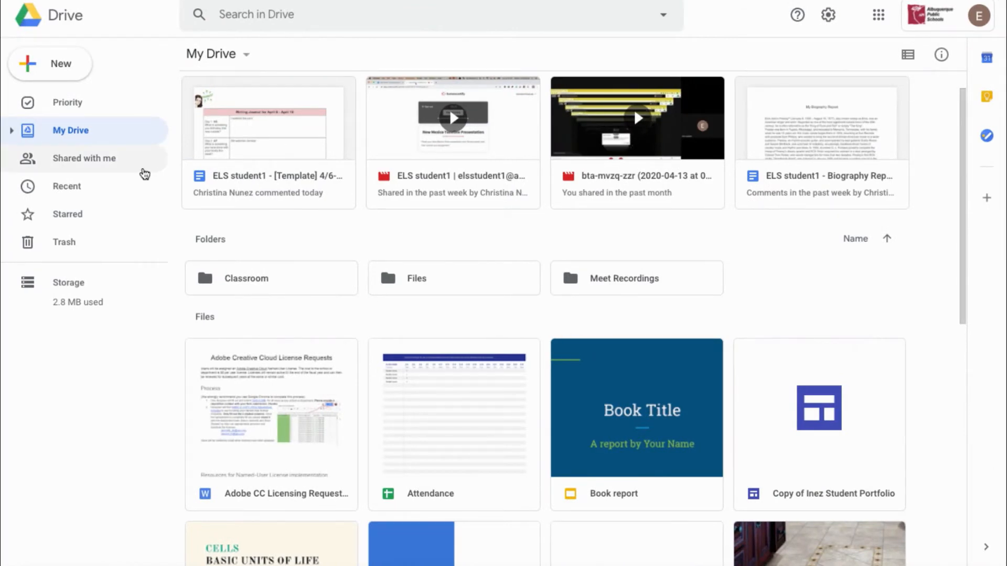
Open Google Doc Examples from the Shared with me list in Drive.
{"action": "left_click", "coordinate": [113, 158]}
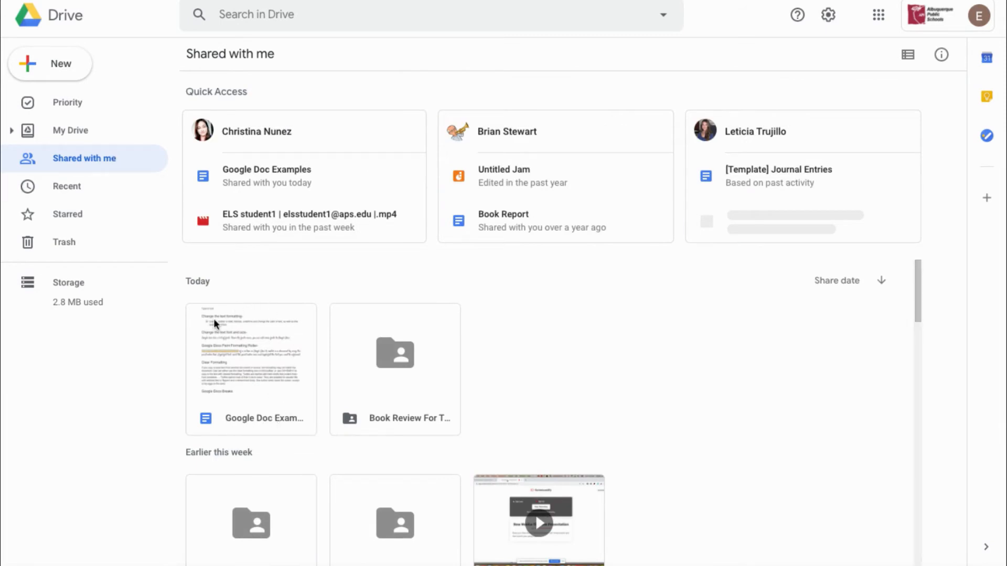
{"action": "double_click", "coordinate": [275, 383]}
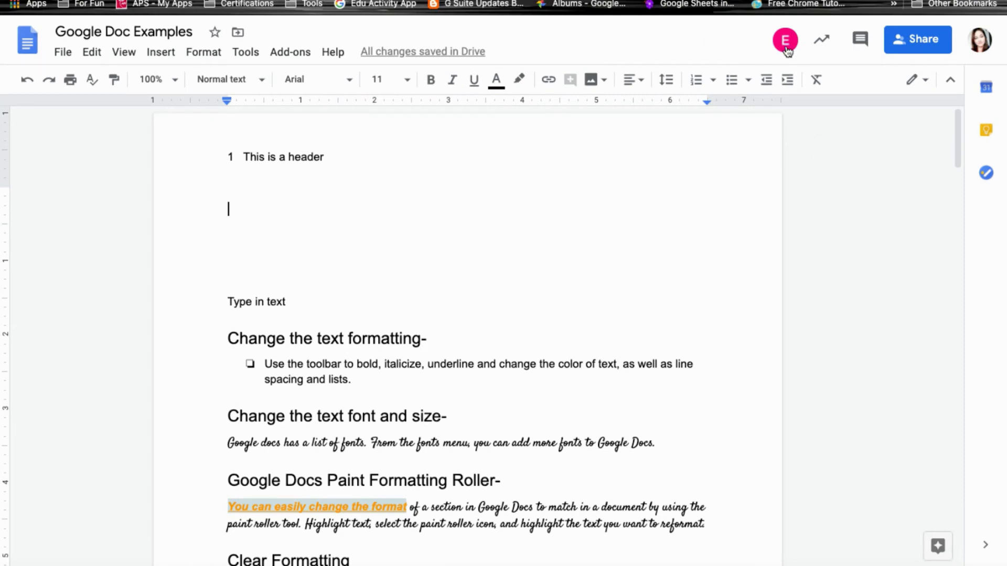
Jump to the student's cursor and watch their added lines appear below Share Settings.
{"action": "mouse_move", "coordinate": [795, 50]}
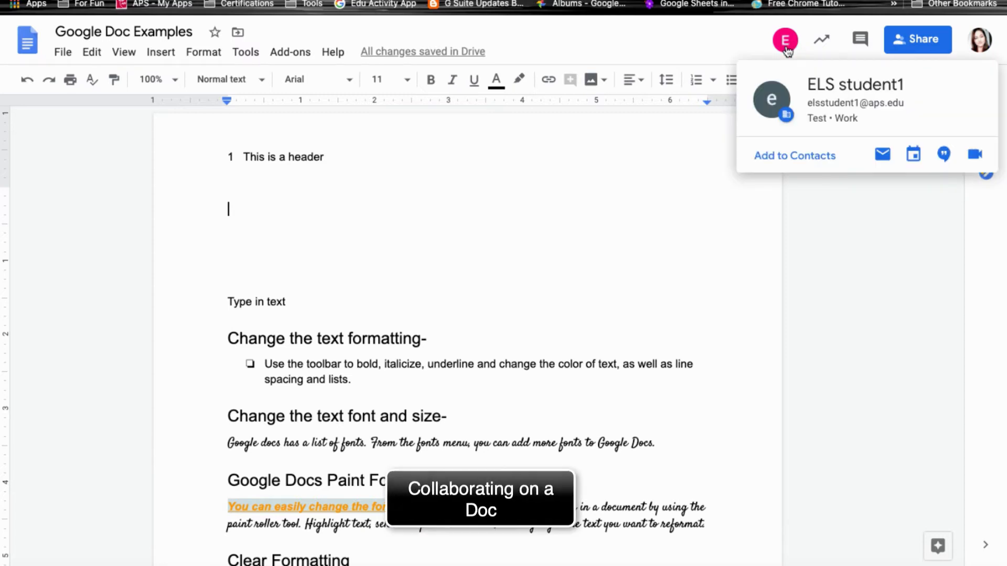
{"action": "left_click", "coordinate": [785, 46]}
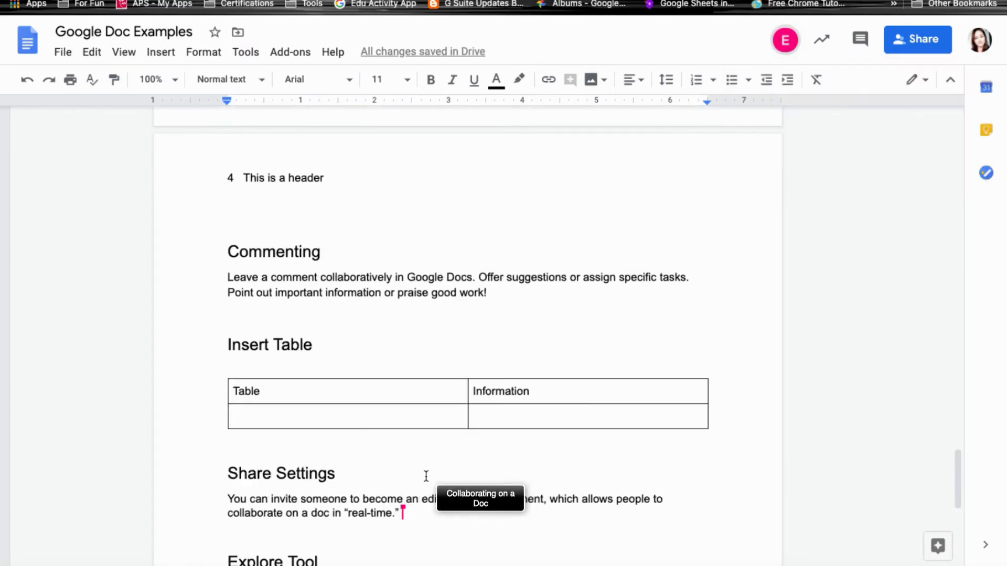
{"action": "mouse_move", "coordinate": [403, 518]}
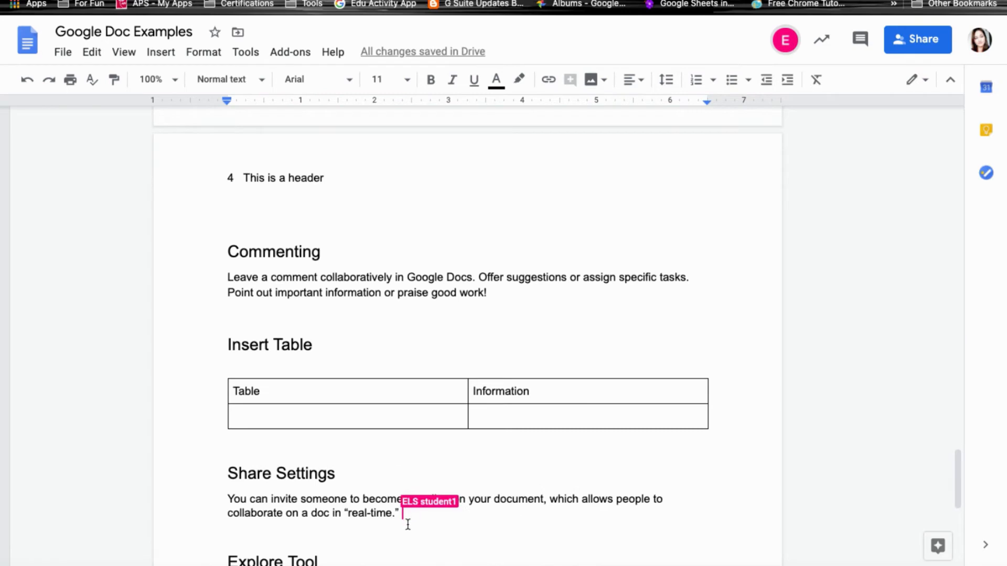
{"action": "scroll", "coordinate": [476, 515], "scroll_direction": "down", "scroll_amount": 6}
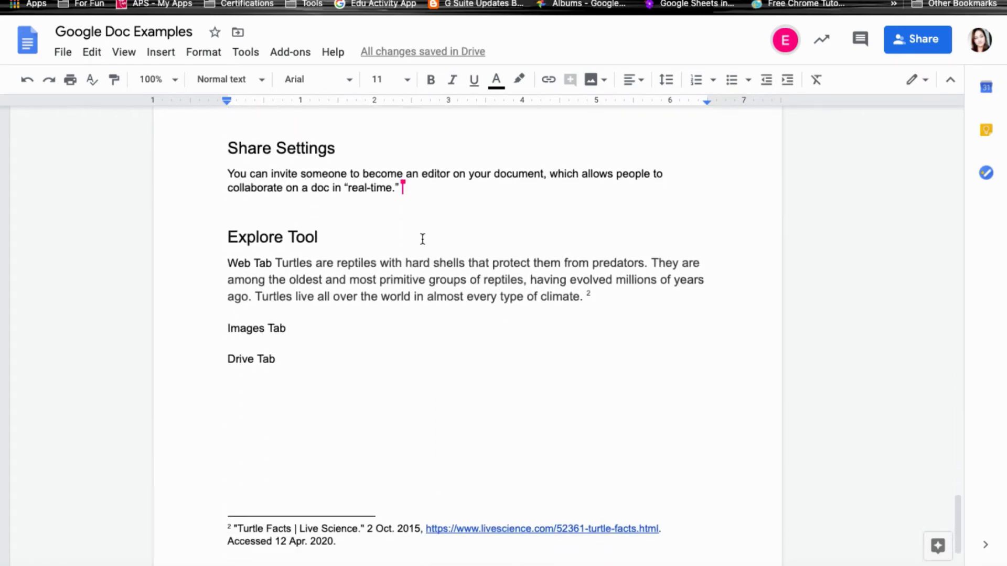
{"action": "mouse_move", "coordinate": [403, 186]}
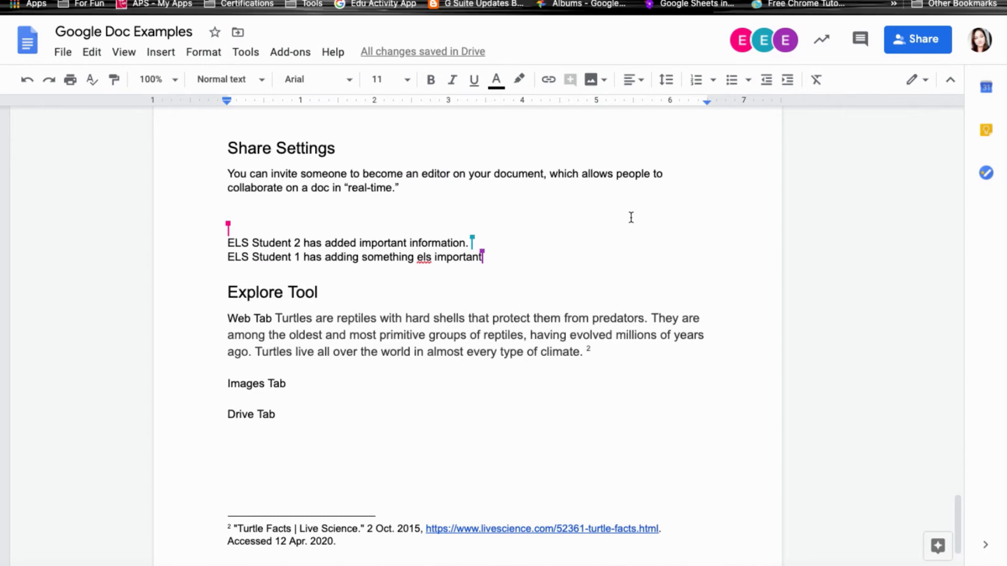
{"action": "scroll", "coordinate": [650, 194], "scroll_direction": "down", "scroll_amount": 2}
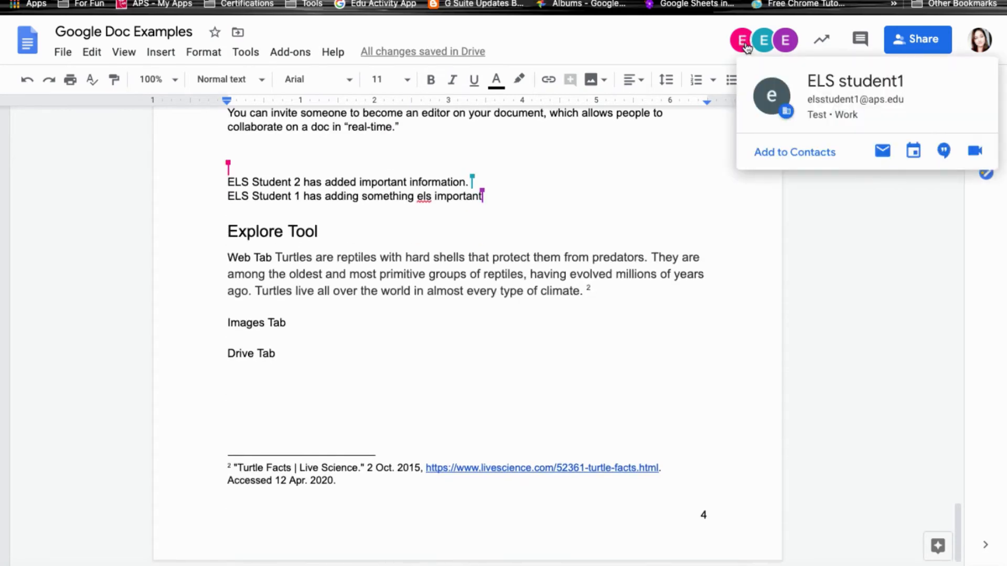
{"action": "mouse_move", "coordinate": [764, 45]}
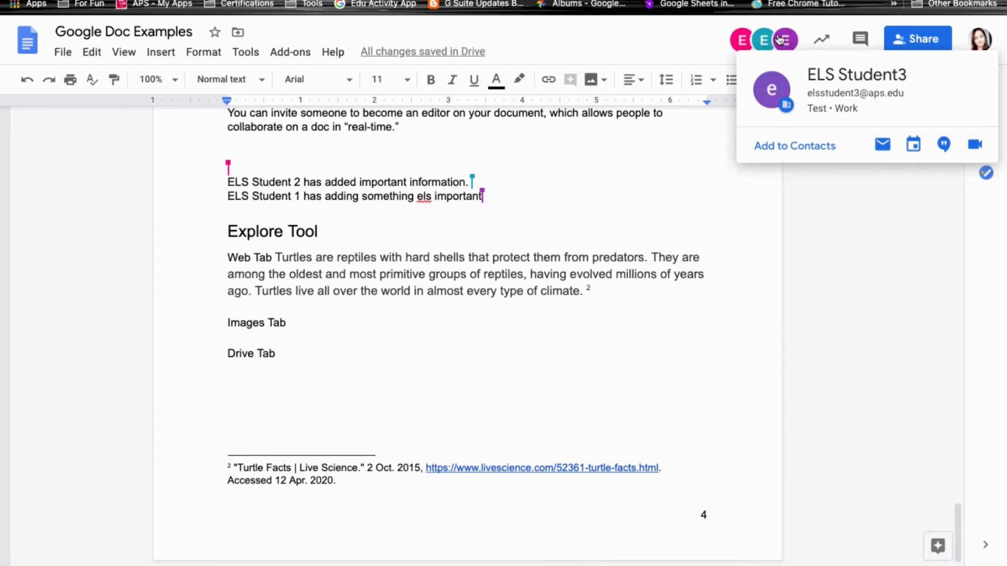
{"action": "mouse_move", "coordinate": [228, 168]}
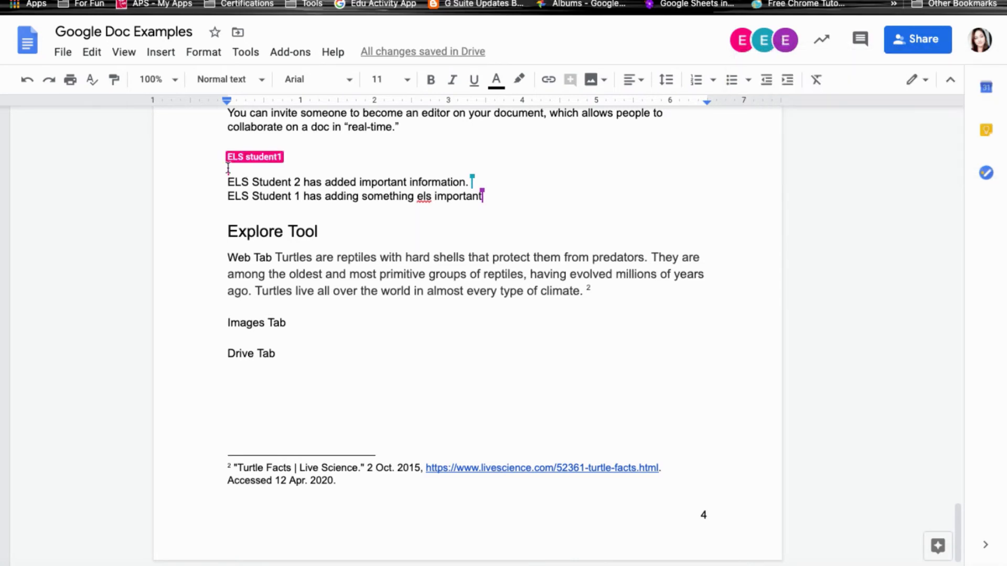
{"action": "mouse_move", "coordinate": [470, 181]}
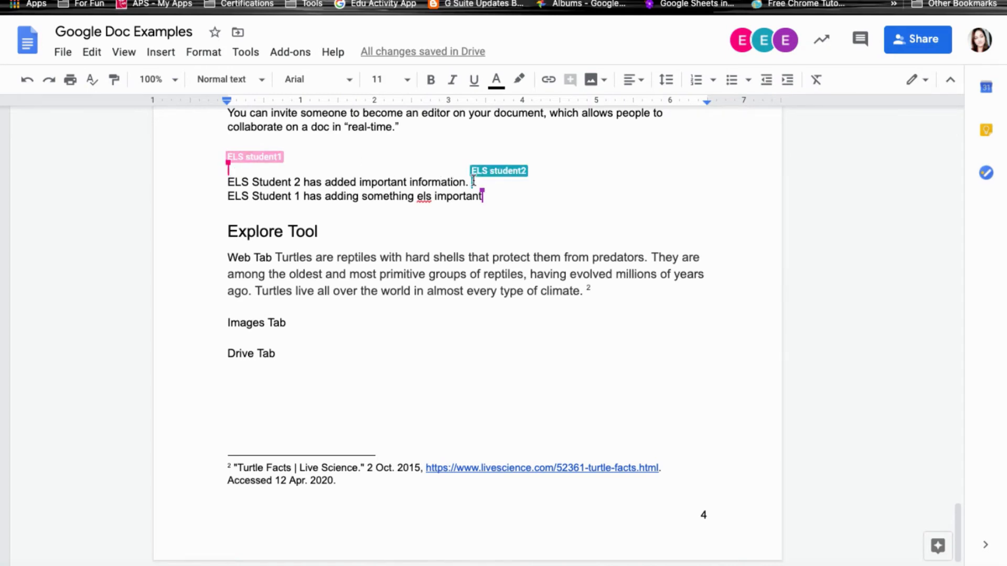
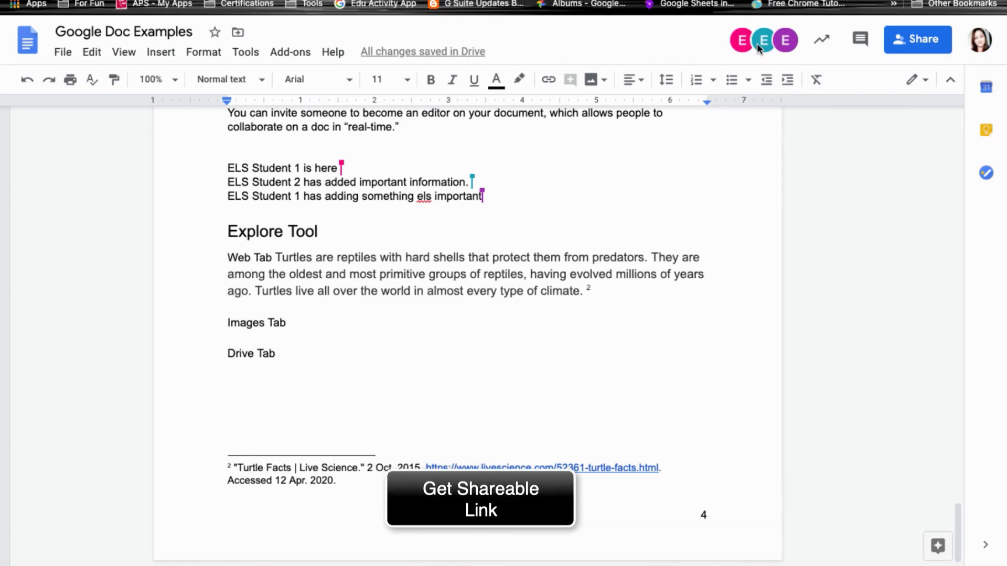
Get a shareable link (Albuquerque Public Schools users can comment) and open the full link-sharing options.
{"action": "left_click", "coordinate": [920, 42]}
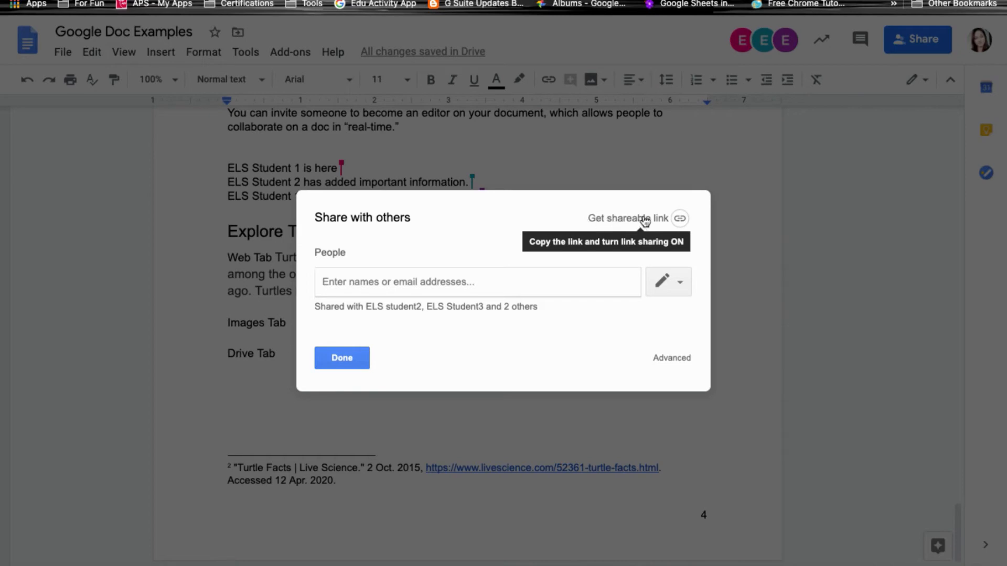
{"action": "left_click", "coordinate": [680, 220]}
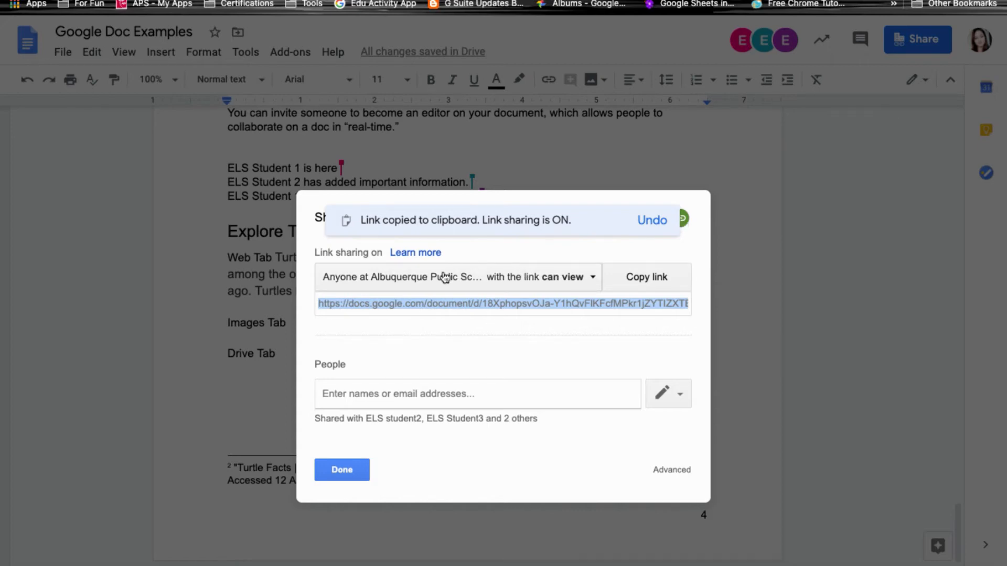
{"action": "left_click", "coordinate": [551, 276]}
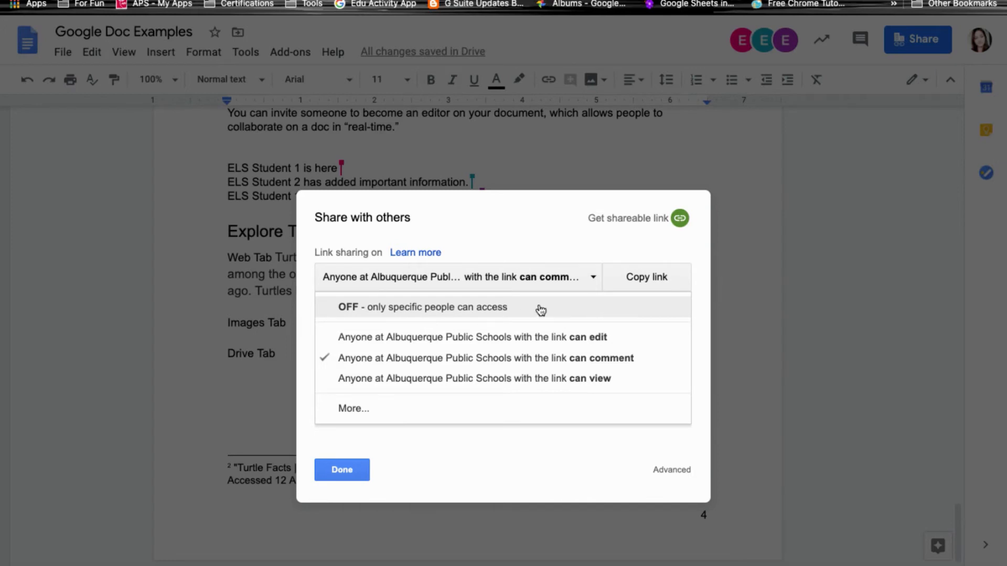
{"action": "left_click", "coordinate": [348, 410]}
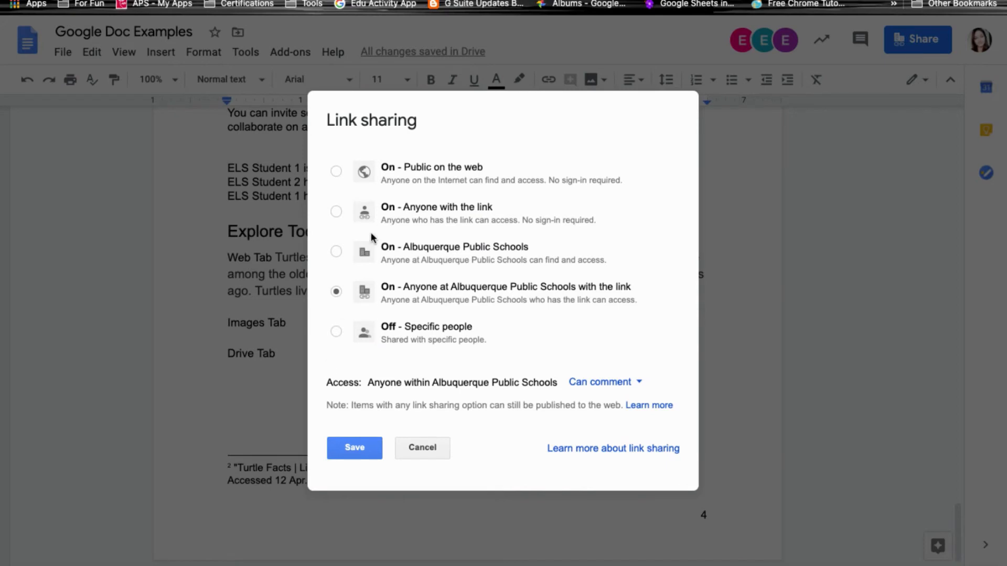
Set link sharing to 'On - Anyone with the link' with Can view and save it.
{"action": "left_click", "coordinate": [336, 211]}
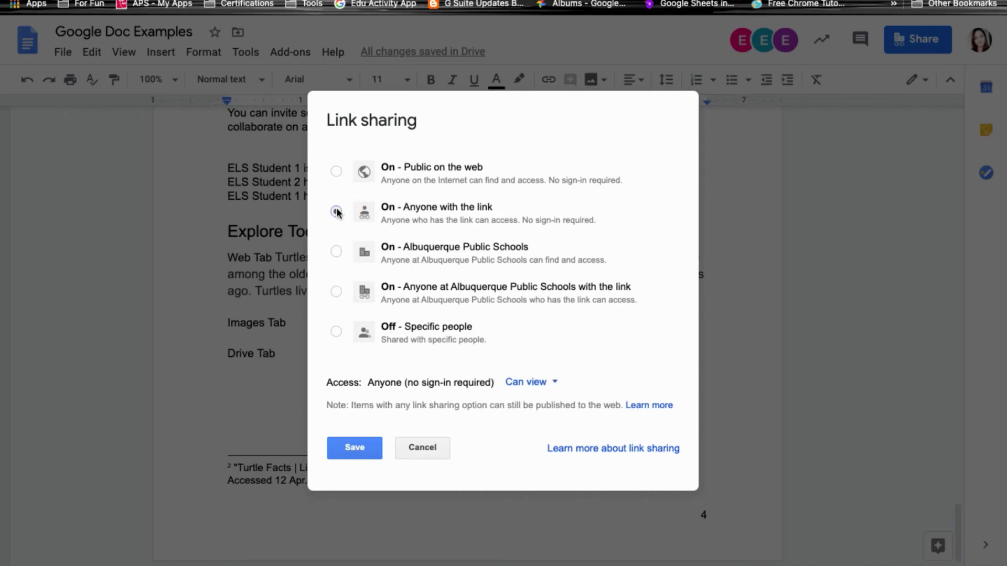
{"action": "left_click", "coordinate": [552, 384]}
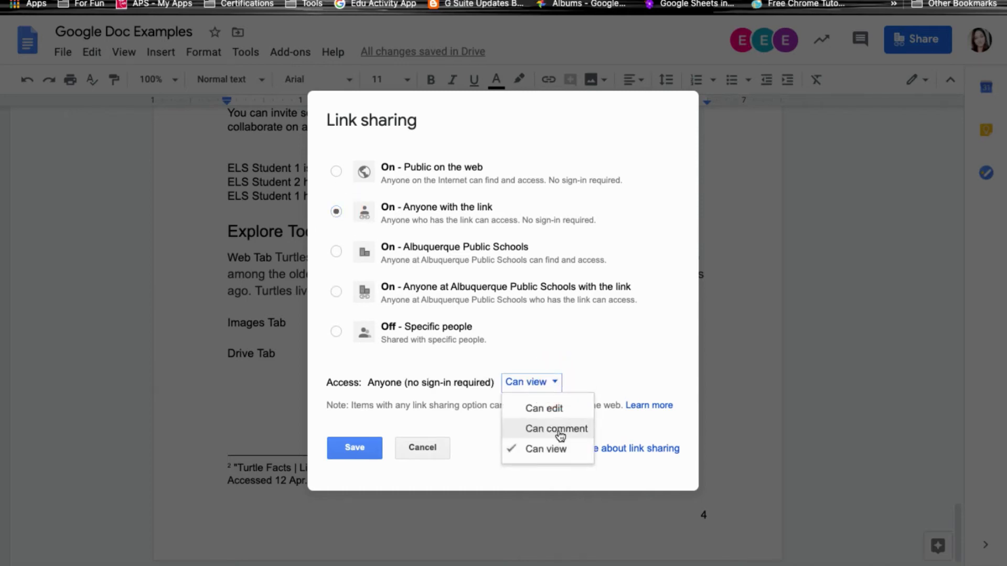
{"action": "left_click", "coordinate": [356, 171]}
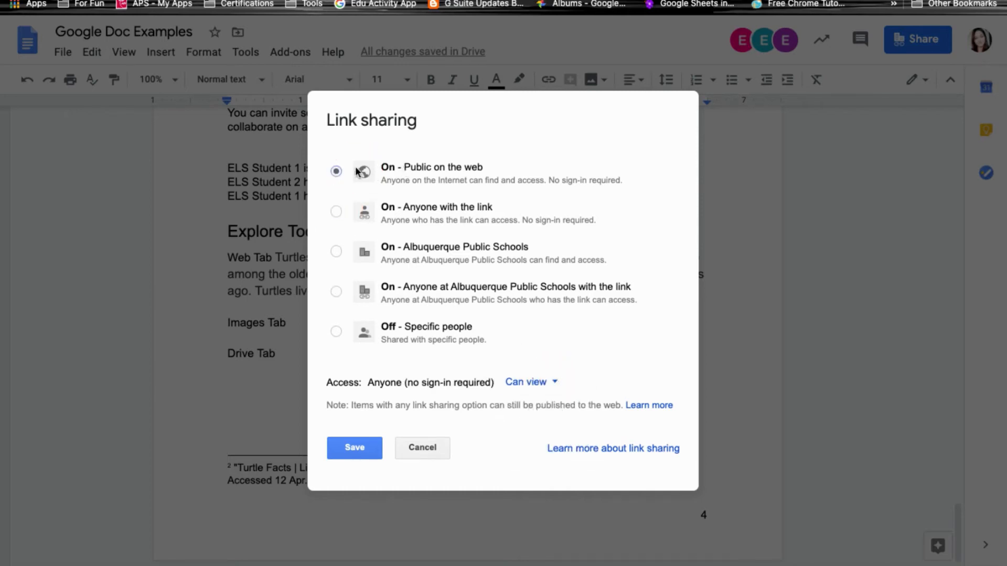
{"action": "left_click", "coordinate": [337, 212]}
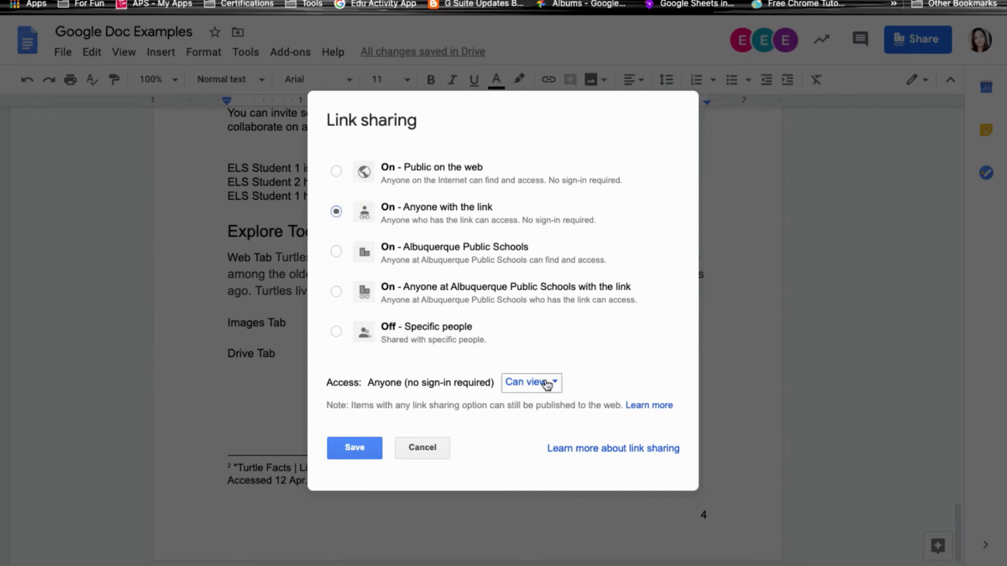
{"action": "left_click", "coordinate": [354, 449]}
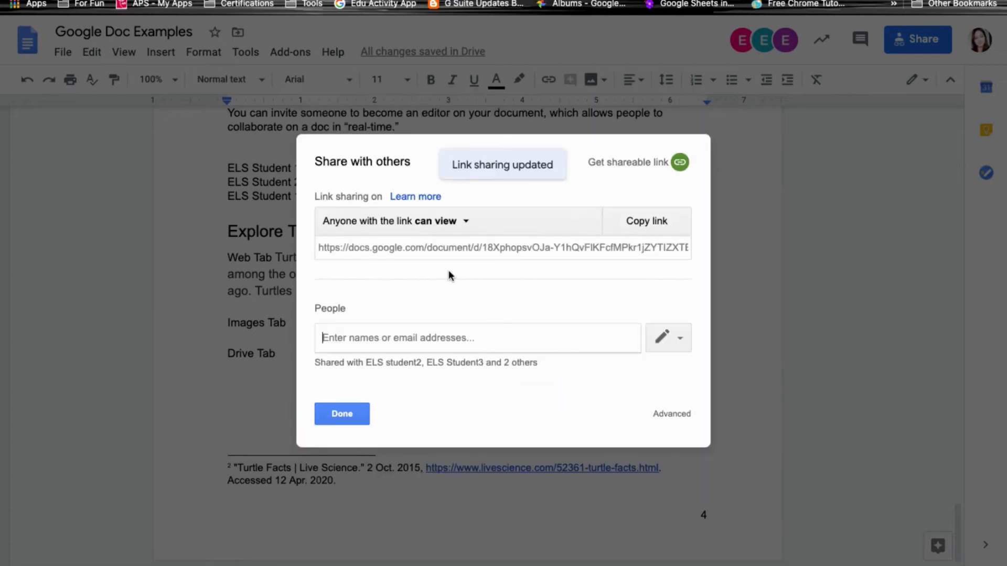
Copy the view-only document link, close sharing settings, and open the Chrome menu.
{"action": "left_click", "coordinate": [645, 221]}
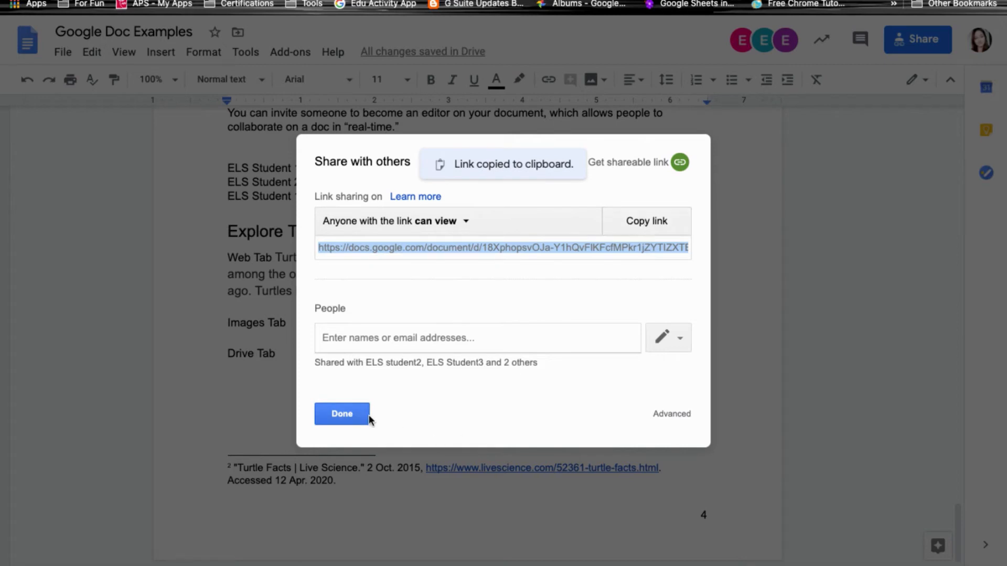
{"action": "left_click", "coordinate": [342, 417]}
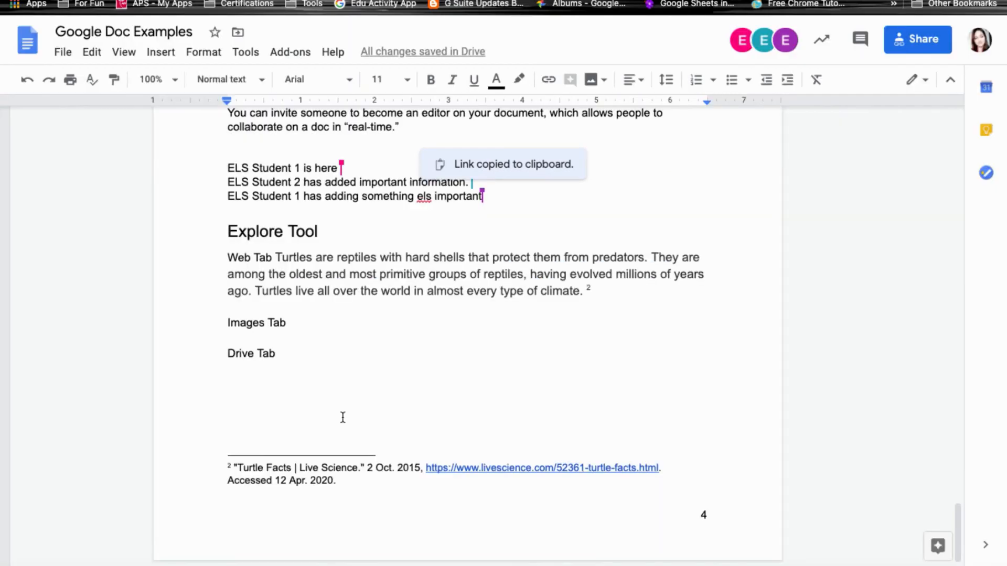
{"action": "left_click", "coordinate": [995, 1]}
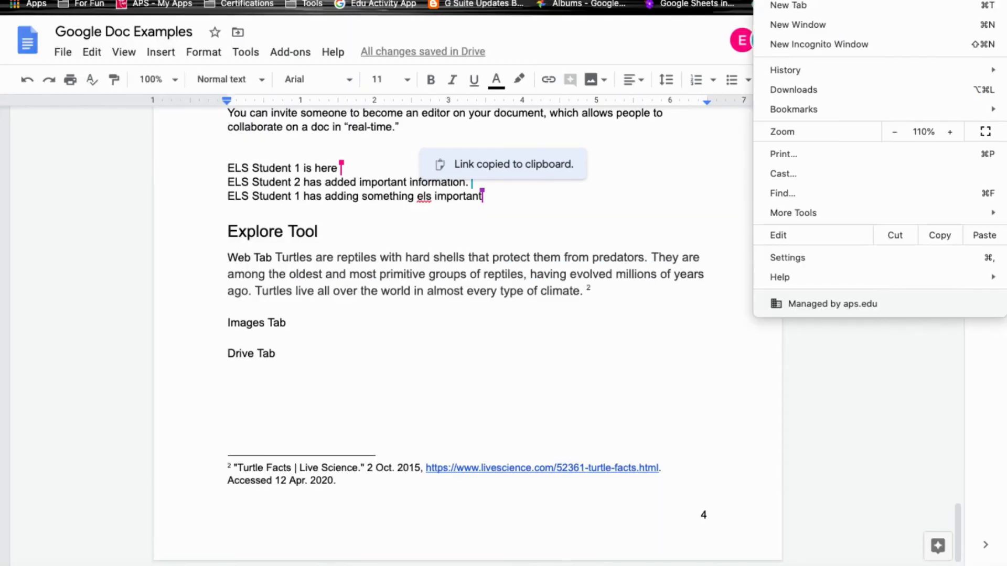
{"action": "left_click", "coordinate": [902, 44]}
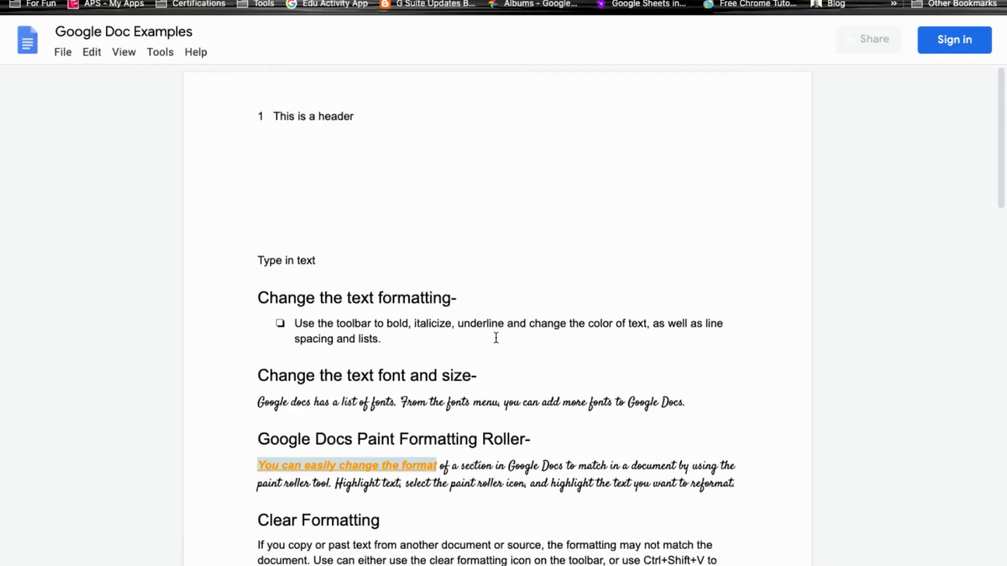
{"action": "scroll", "coordinate": [563, 404], "scroll_direction": "down", "scroll_amount": 2}
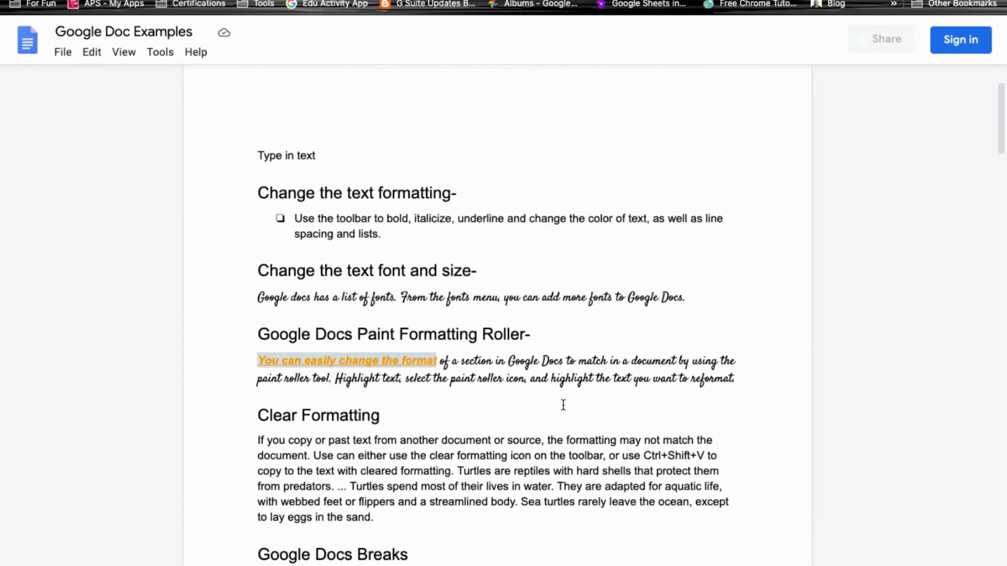
{"action": "scroll", "coordinate": [564, 405], "scroll_direction": "down", "scroll_amount": 4}
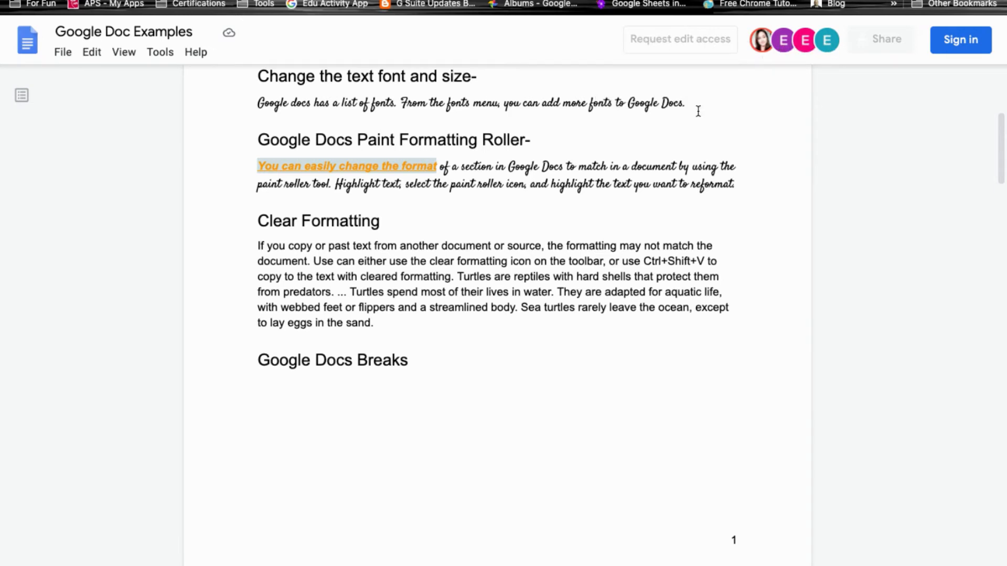
{"action": "scroll", "coordinate": [698, 111], "scroll_direction": "up", "scroll_amount": 5}
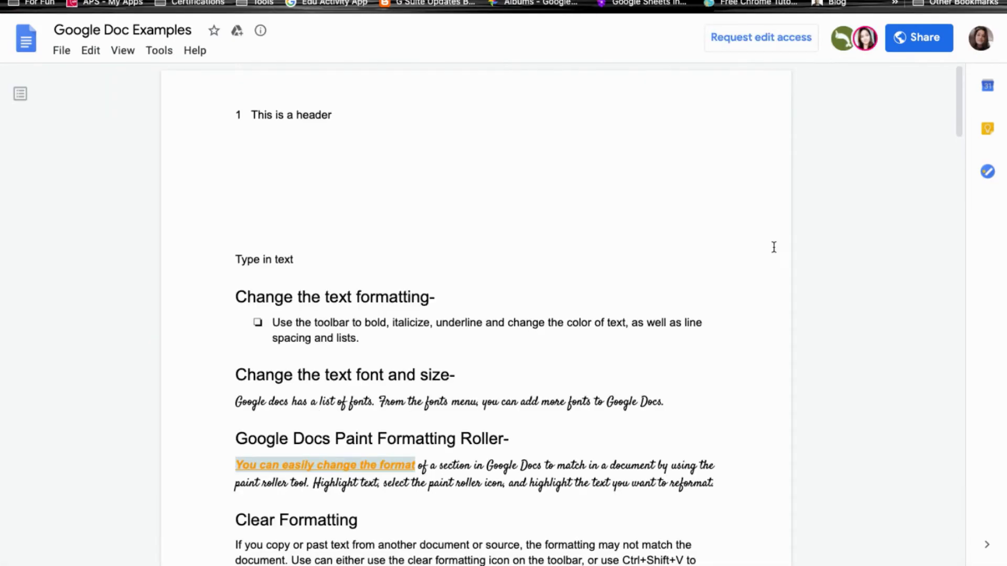
From the viewer's window, make a copy named 'Copy of Google Doc Examples' in My Drive.
{"action": "left_click", "coordinate": [61, 51]}
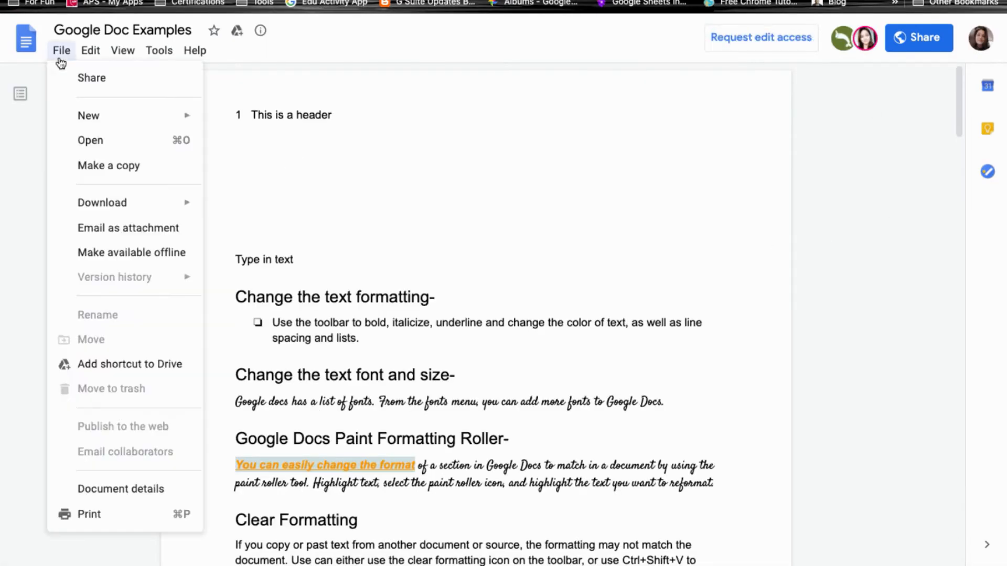
{"action": "left_click", "coordinate": [81, 165]}
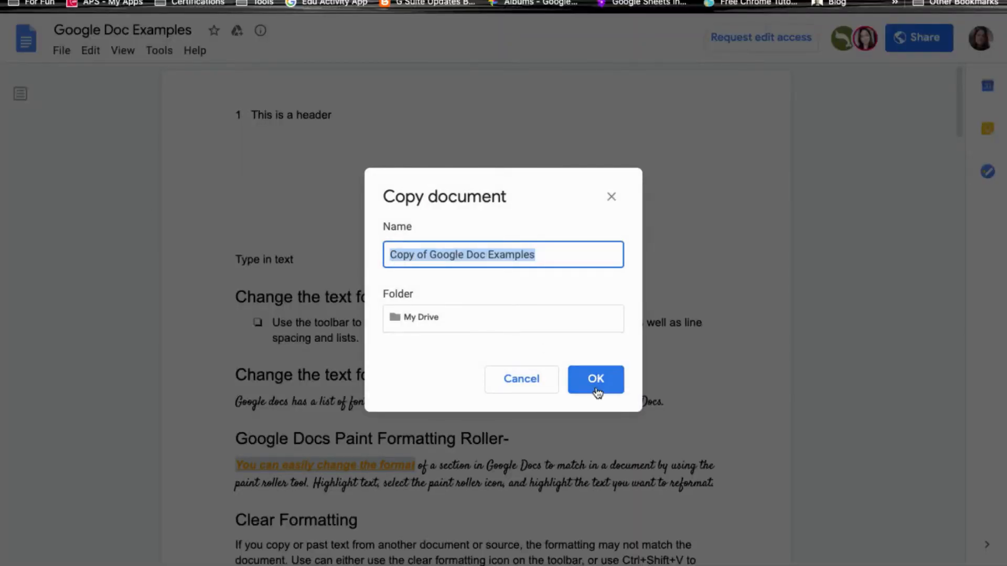
{"action": "left_click", "coordinate": [600, 395]}
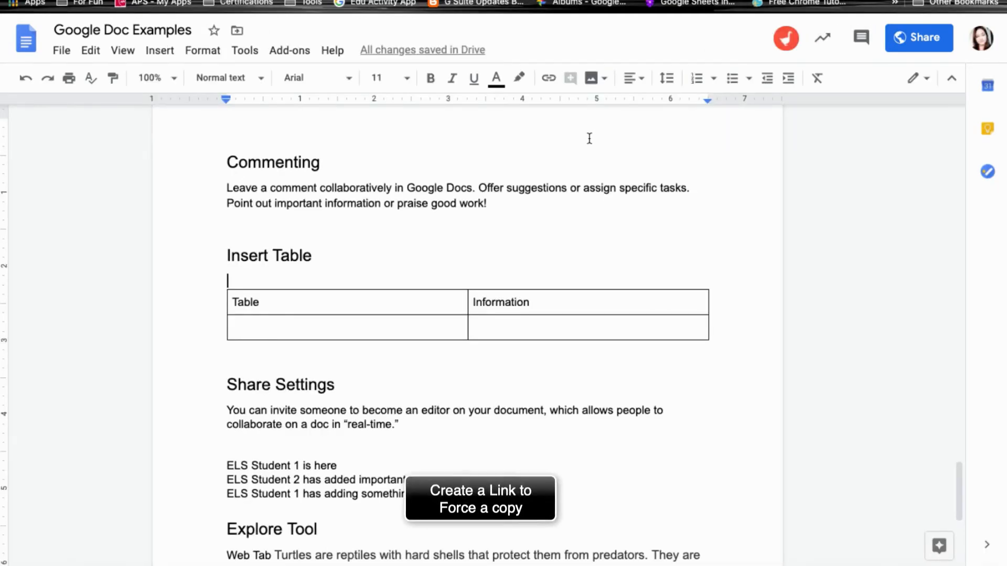
Change link sharing to 'Anyone with the link' Can edit, save it and copy the link.
{"action": "left_click", "coordinate": [909, 41]}
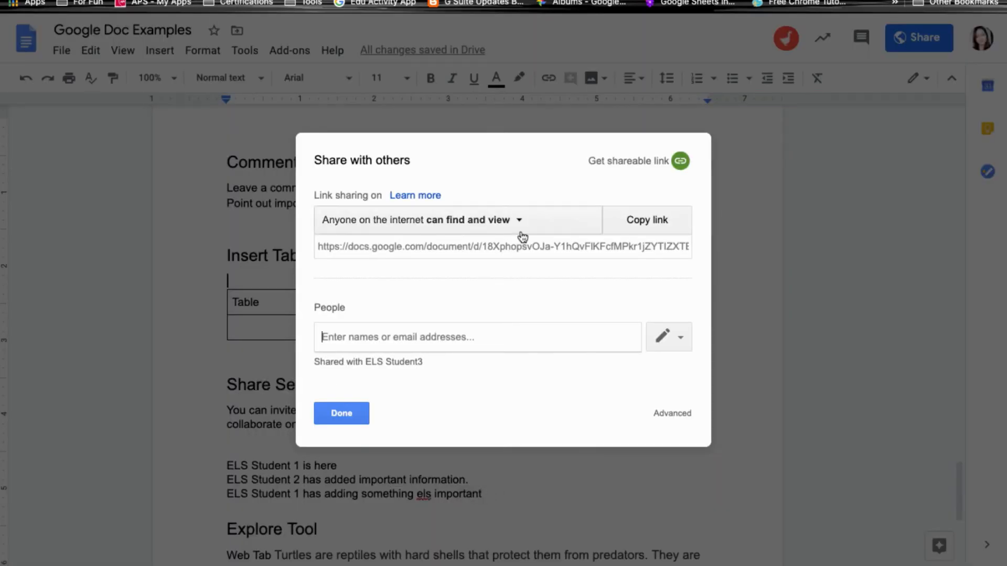
{"action": "left_click", "coordinate": [507, 227]}
{"action": "left_click", "coordinate": [442, 387]}
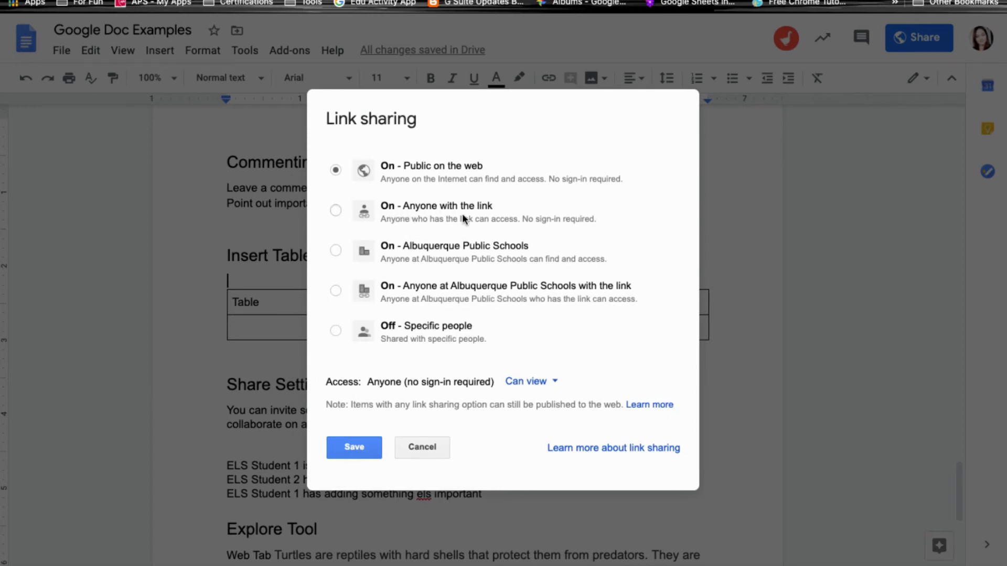
{"action": "left_click", "coordinate": [462, 213]}
{"action": "left_click", "coordinate": [556, 382]}
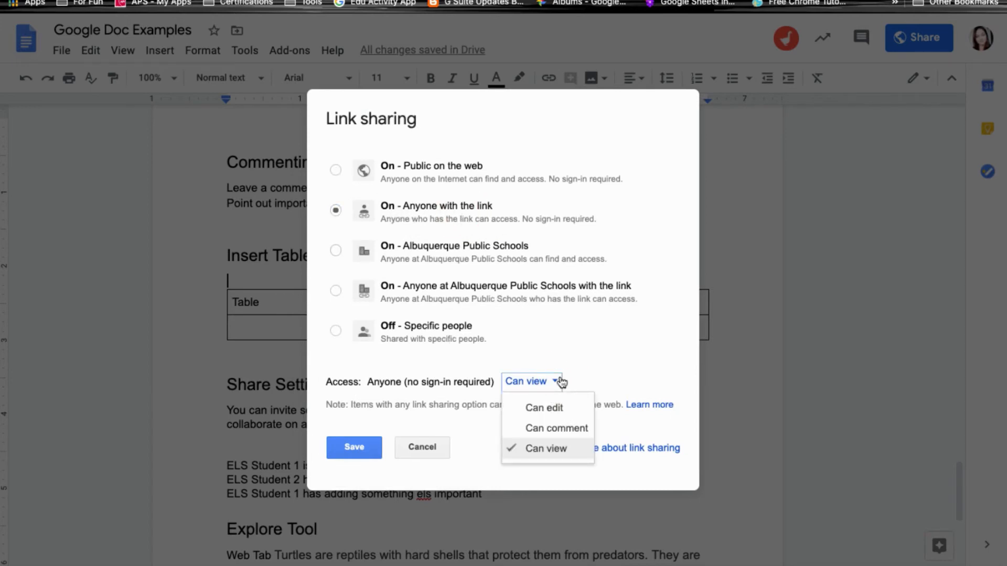
{"action": "left_click", "coordinate": [530, 410]}
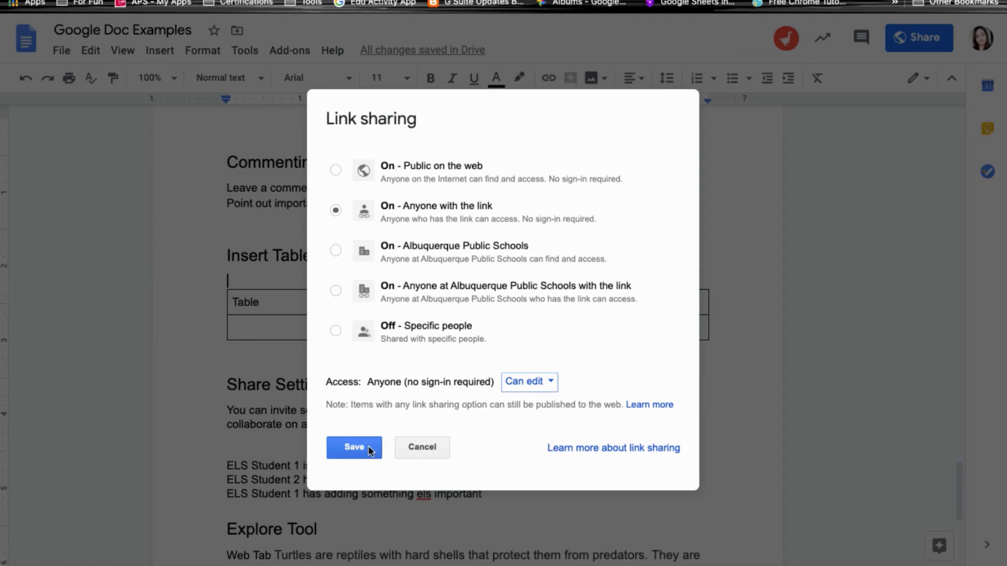
{"action": "left_click", "coordinate": [355, 448]}
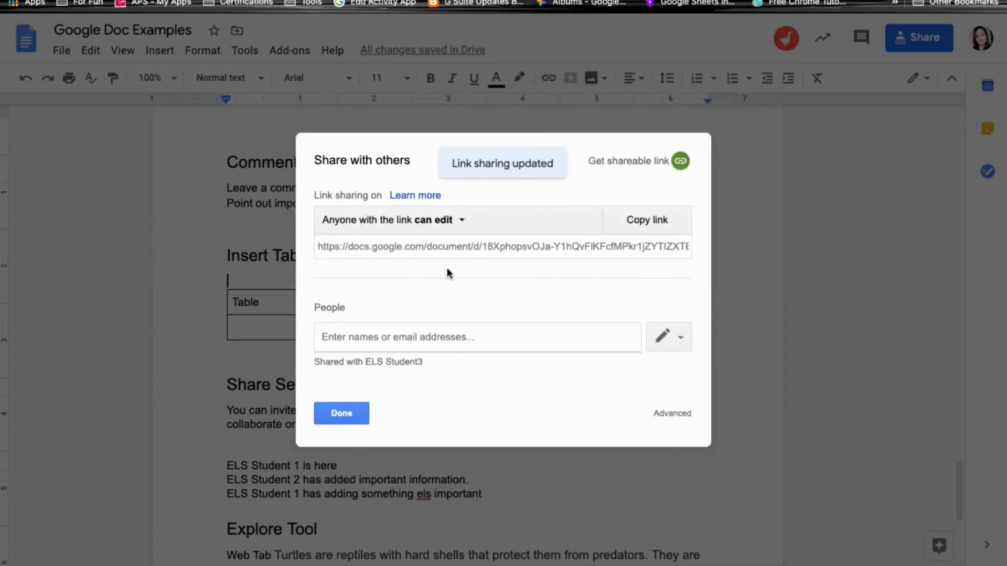
{"action": "left_click", "coordinate": [648, 218]}
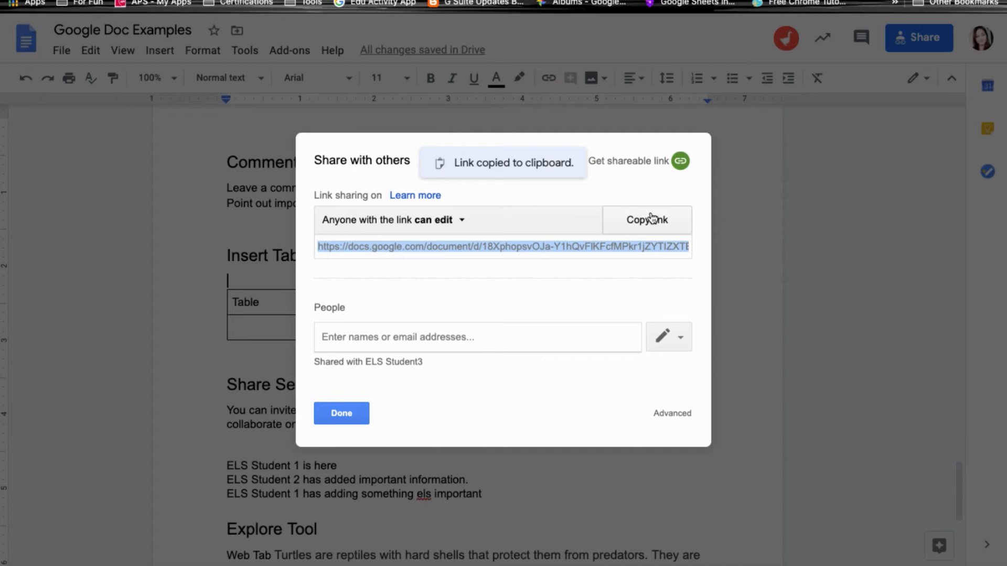
{"action": "left_click", "coordinate": [277, 36]}
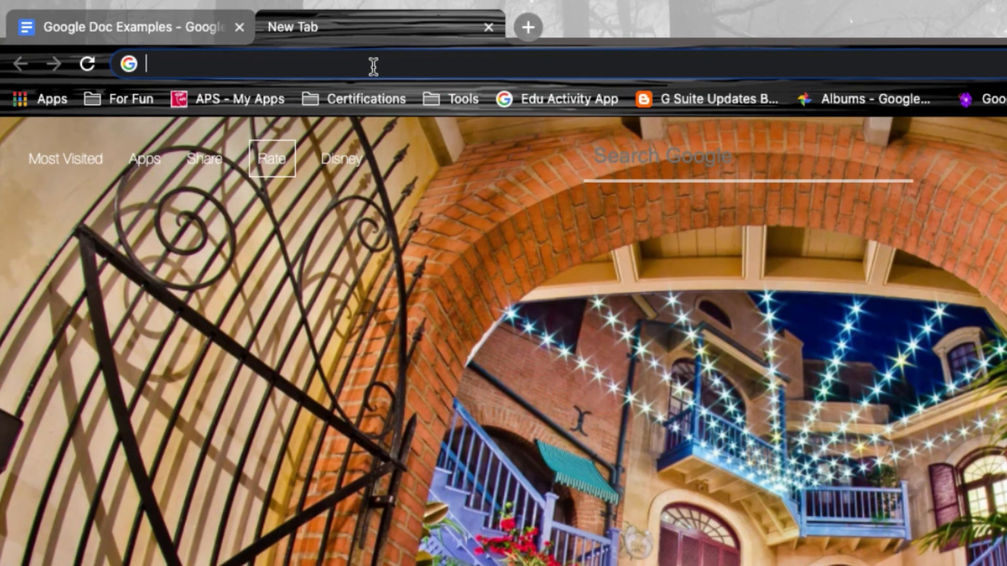
Paste the link, replace 'edit' with 'copy' in the URL, and load it in an incognito window.
{"action": "key", "text": "ctrl+v"}
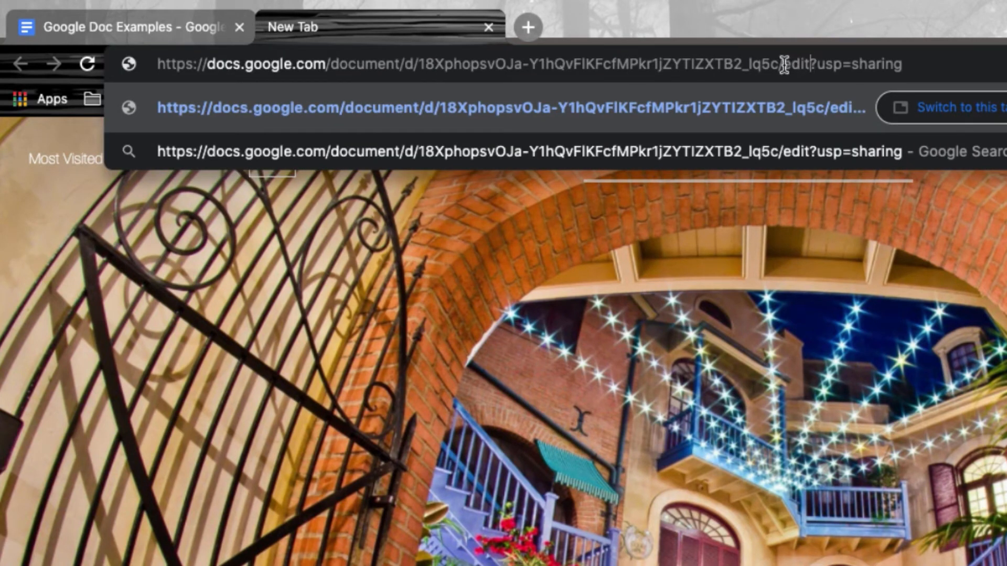
{"action": "left_click_drag", "start_coordinate": [784, 64], "coordinate": [810, 65]}
{"action": "type", "text": "copy"}
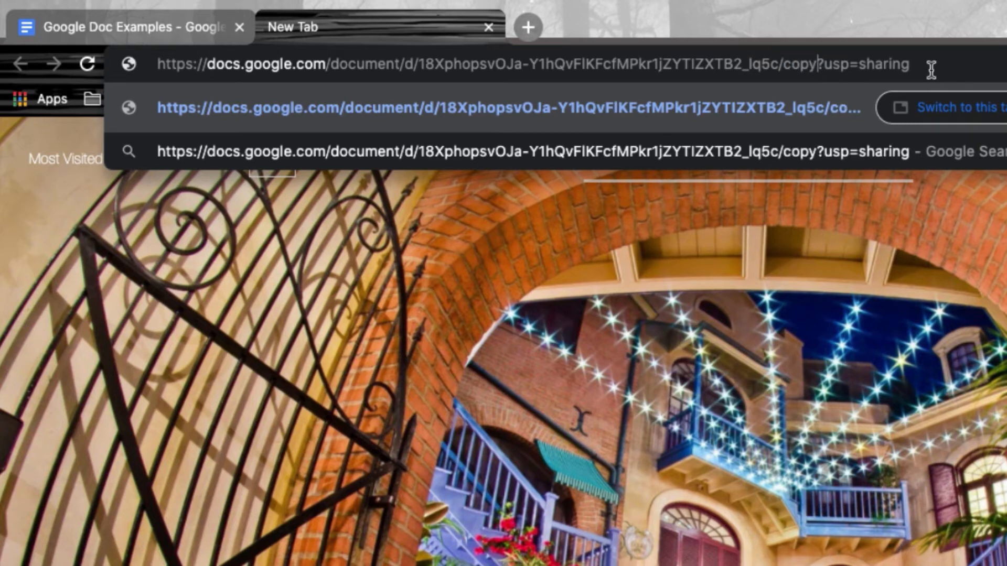
{"action": "left_click_drag", "start_coordinate": [928, 66], "coordinate": [156, 64]}
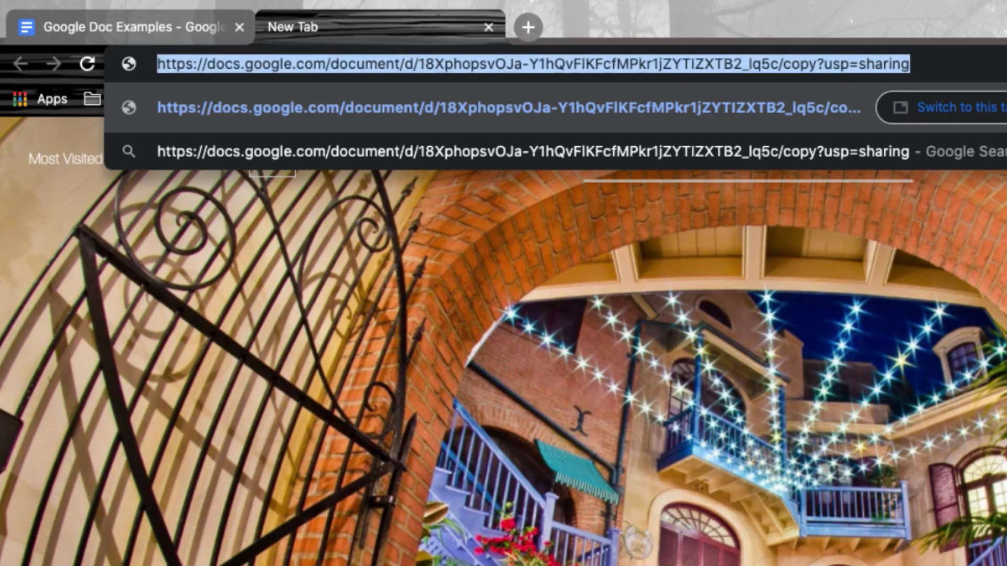
{"action": "key", "text": "ctrl+shift+n"}
{"action": "key", "text": "ctrl+v"}
{"action": "key", "text": "Return"}
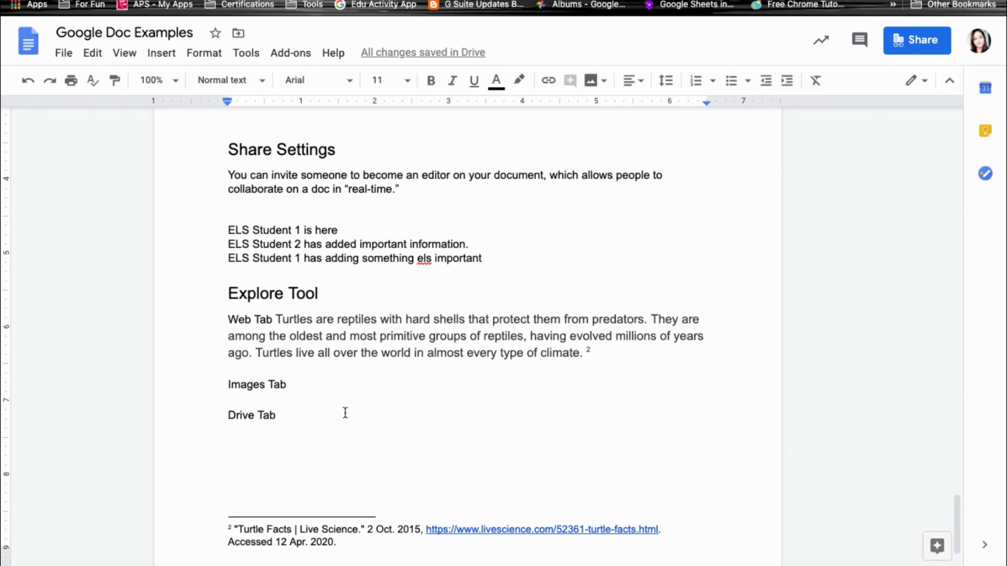
Open the document's version history and scroll through the past versions.
{"action": "left_click", "coordinate": [63, 52]}
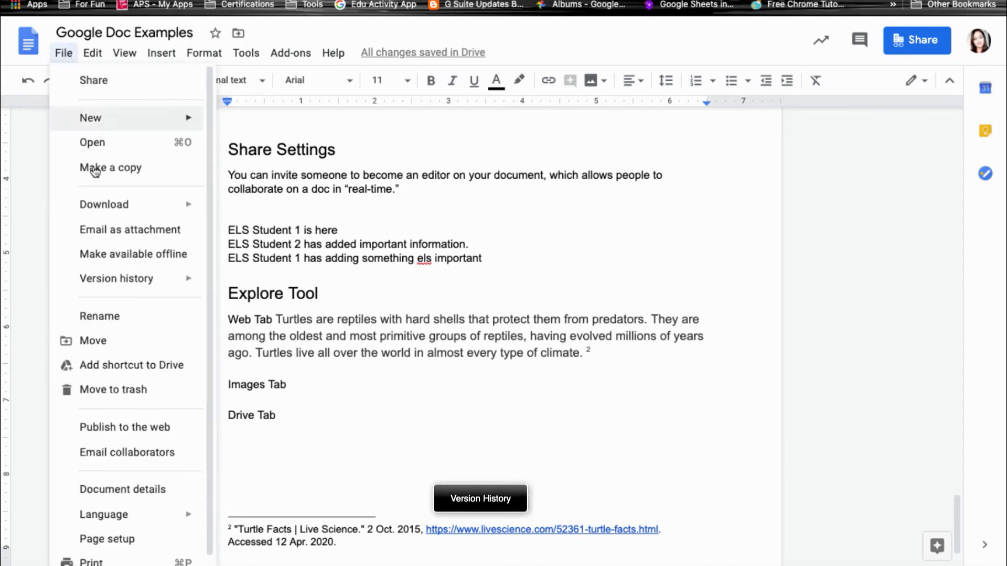
{"action": "mouse_move", "coordinate": [141, 278]}
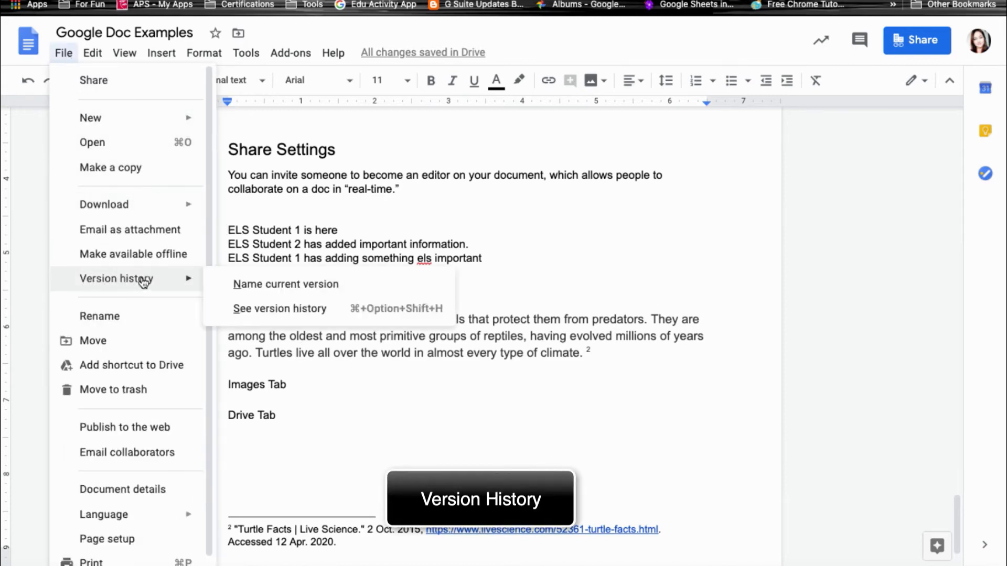
{"action": "left_click", "coordinate": [292, 314]}
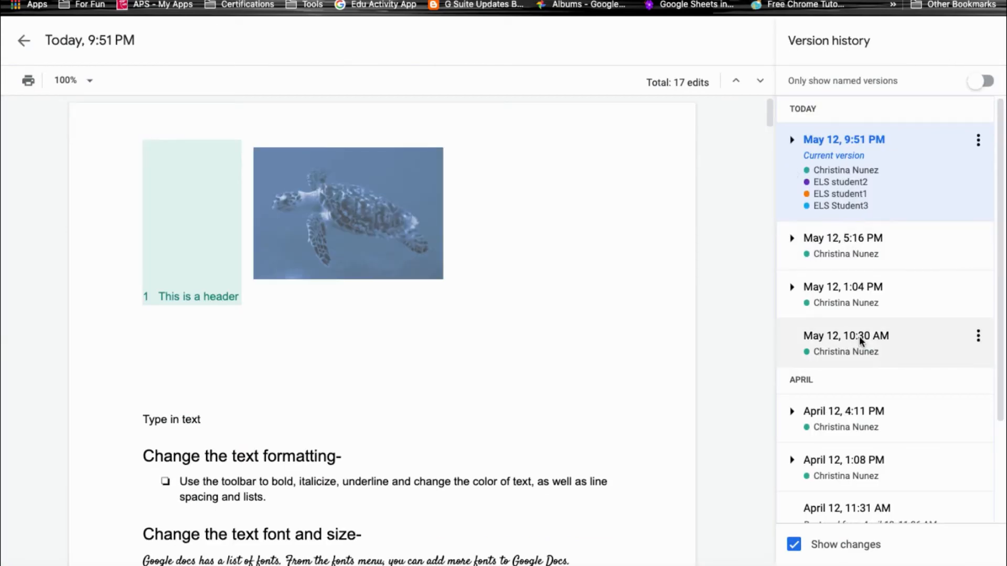
{"action": "scroll", "coordinate": [859, 338], "scroll_direction": "down", "scroll_amount": 2}
{"action": "scroll", "coordinate": [859, 341], "scroll_direction": "down", "scroll_amount": 2}
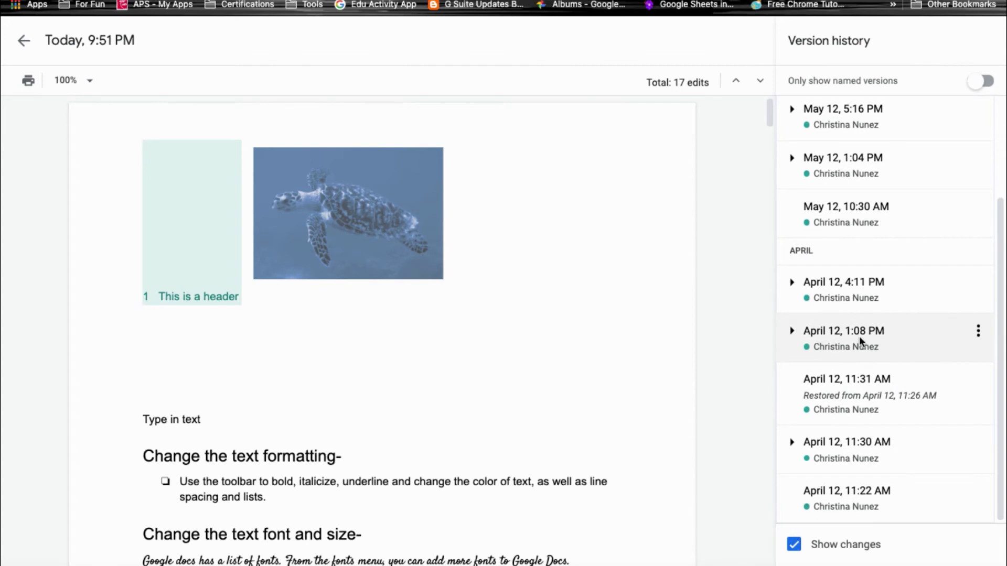
{"action": "scroll", "coordinate": [867, 276], "scroll_direction": "up", "scroll_amount": 1}
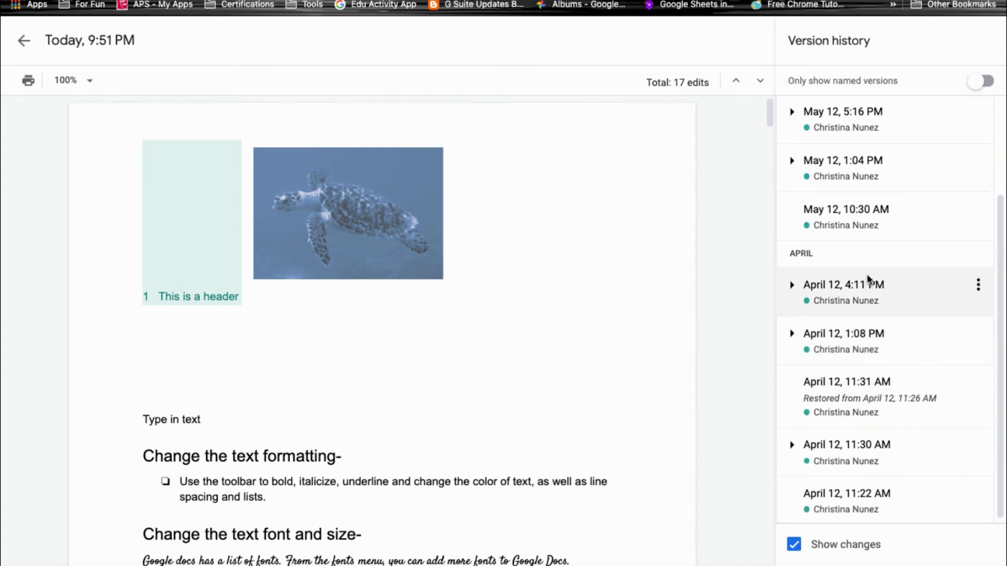
{"action": "scroll", "coordinate": [867, 278], "scroll_direction": "up", "scroll_amount": 3}
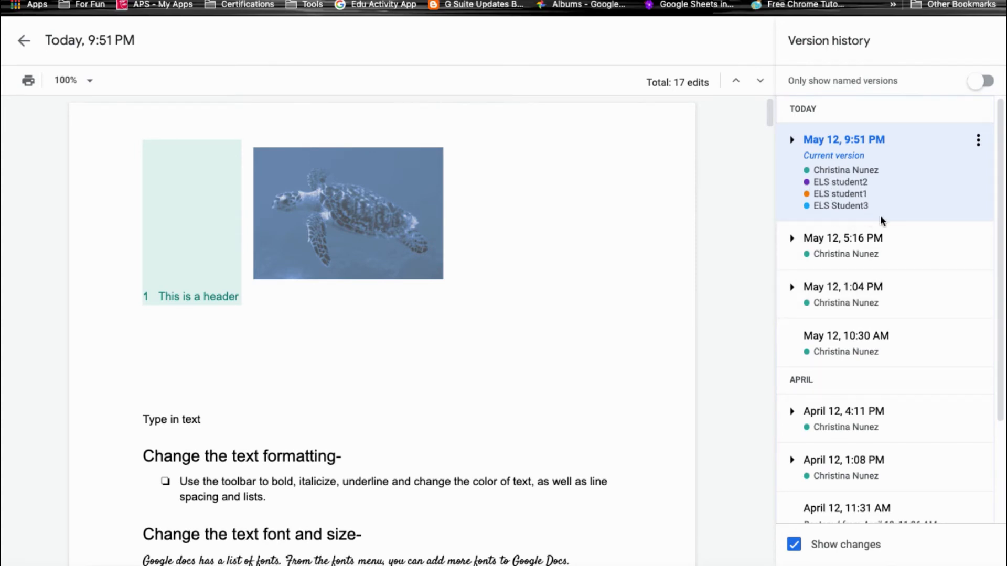
Expand the current version to inspect individual student edits, then return to the document's File menu.
{"action": "left_click", "coordinate": [792, 140]}
{"action": "scroll", "coordinate": [894, 423], "scroll_direction": "down", "scroll_amount": 3}
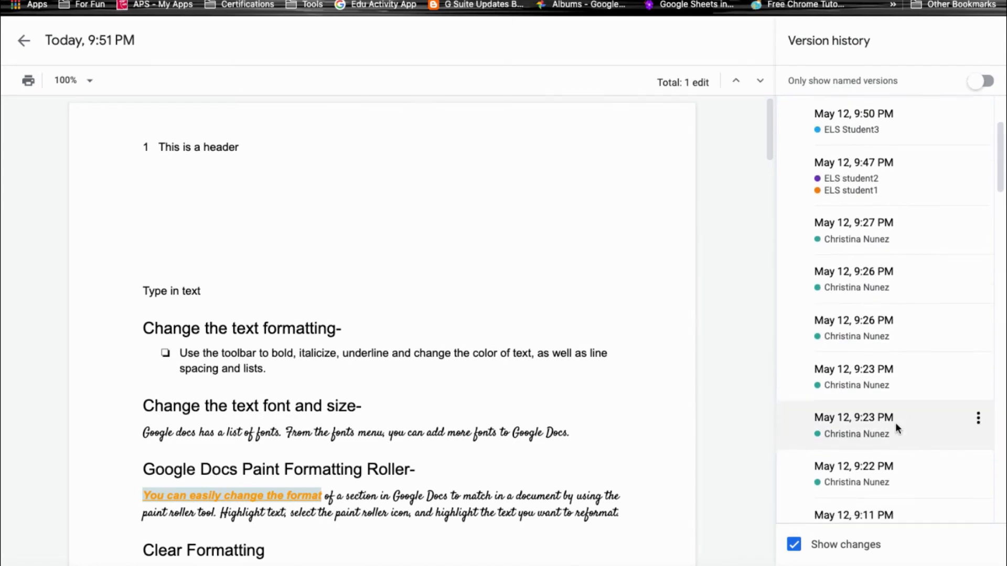
{"action": "scroll", "coordinate": [895, 422], "scroll_direction": "down", "scroll_amount": 2}
{"action": "scroll", "coordinate": [895, 422], "scroll_direction": "up", "scroll_amount": 5}
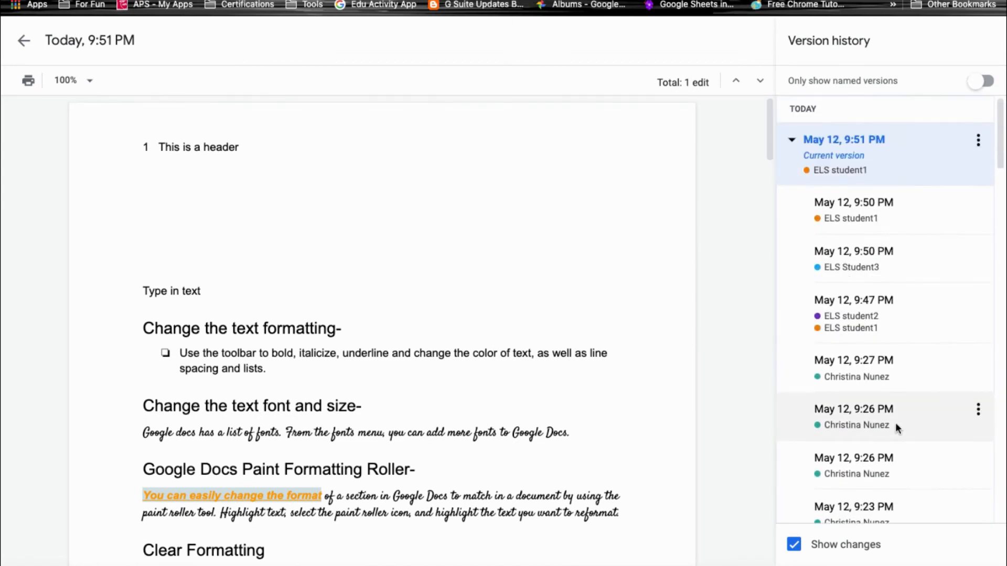
{"action": "left_click", "coordinate": [904, 309]}
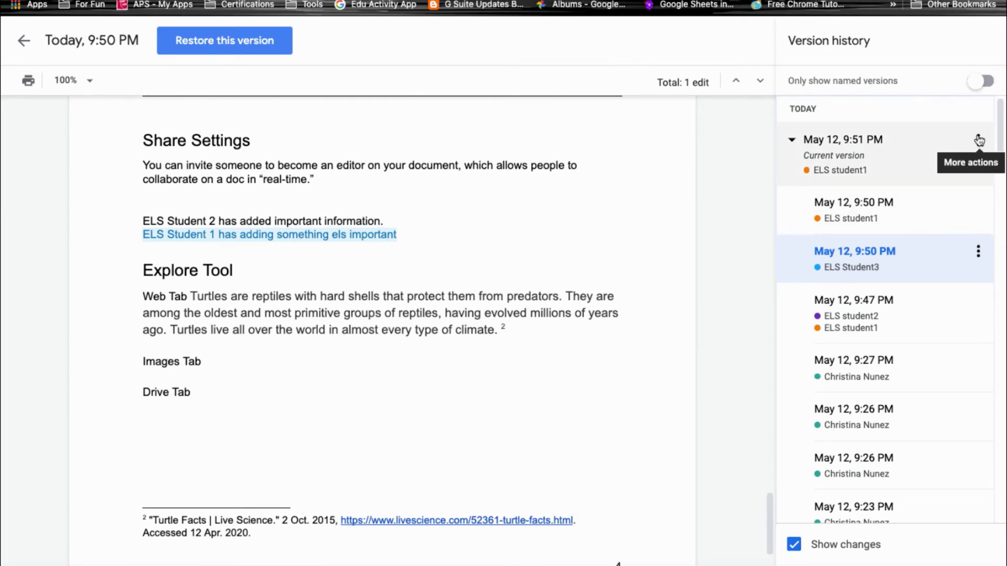
{"action": "left_click", "coordinate": [979, 140]}
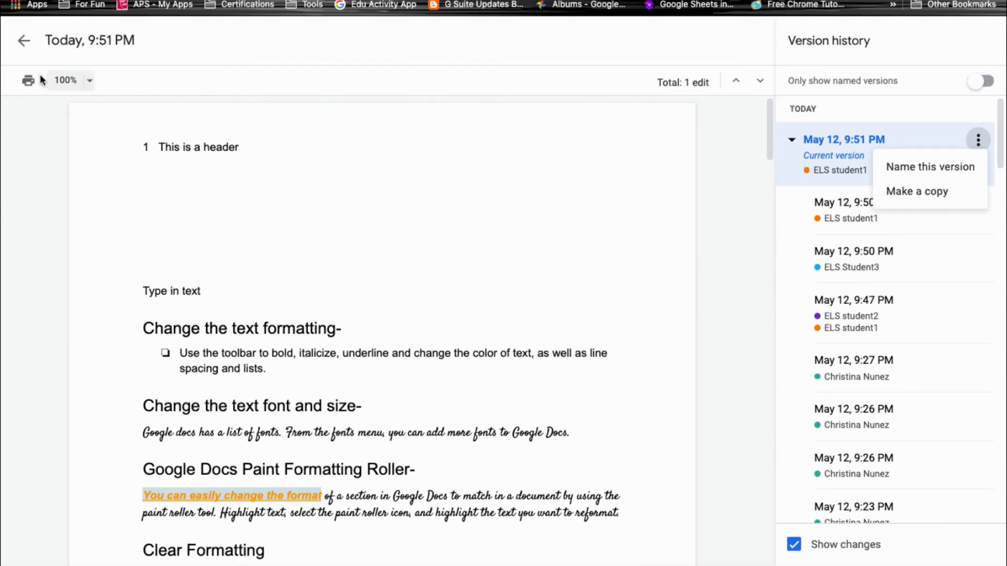
{"action": "left_click", "coordinate": [25, 42]}
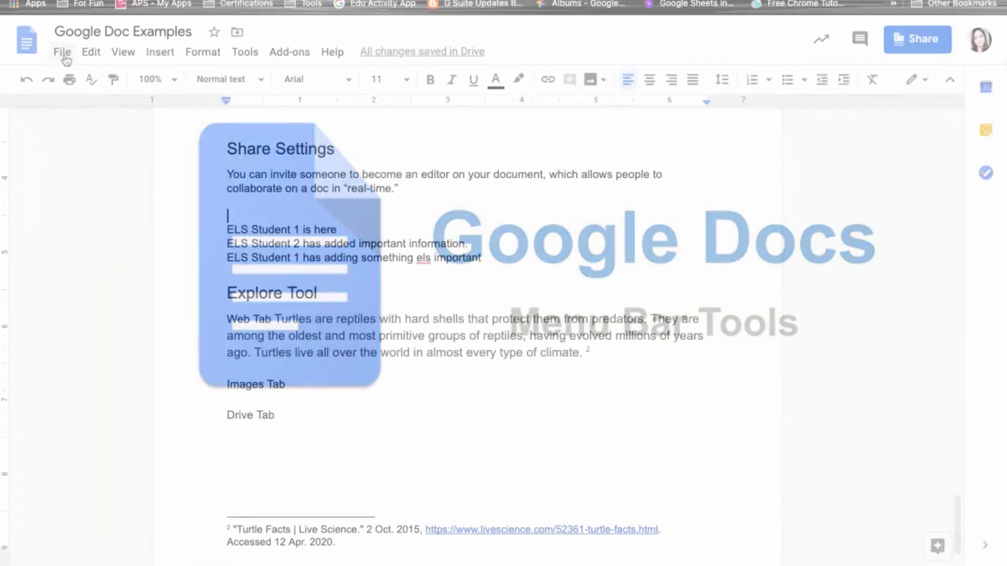
{"action": "left_click", "coordinate": [63, 53]}
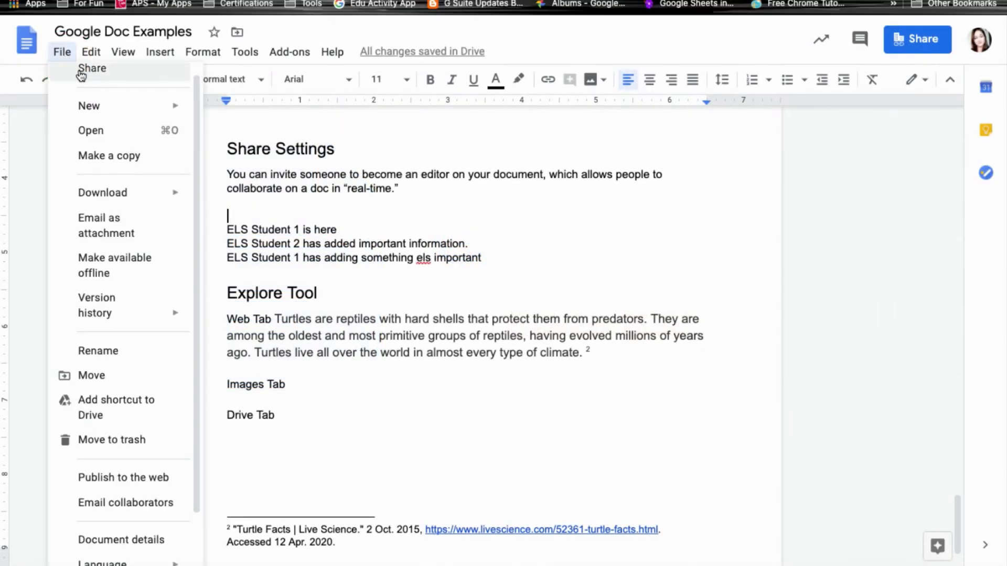
Look over the File menu's New, Download and Version history entries, then open Publish to the web.
{"action": "mouse_move", "coordinate": [101, 109]}
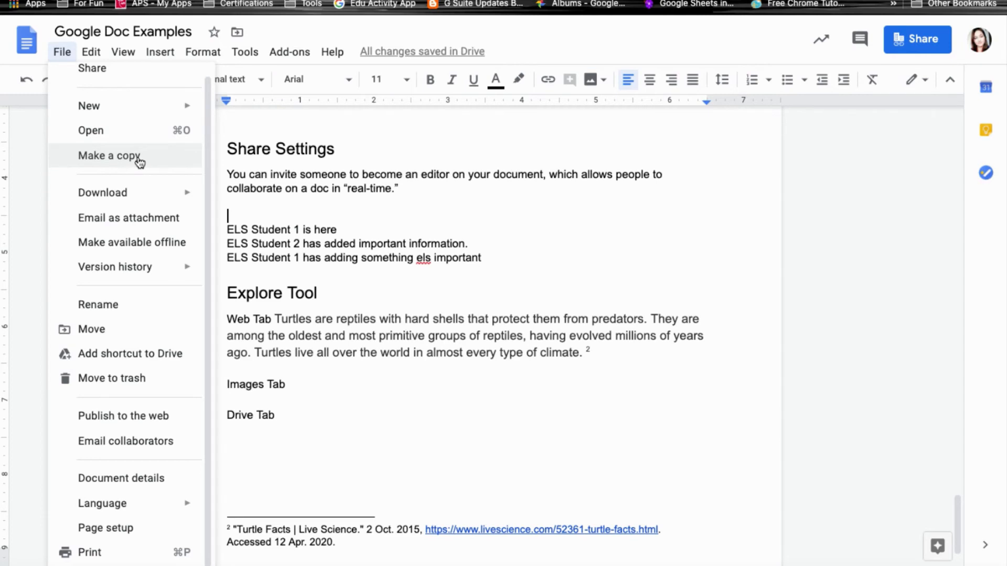
{"action": "mouse_move", "coordinate": [138, 202]}
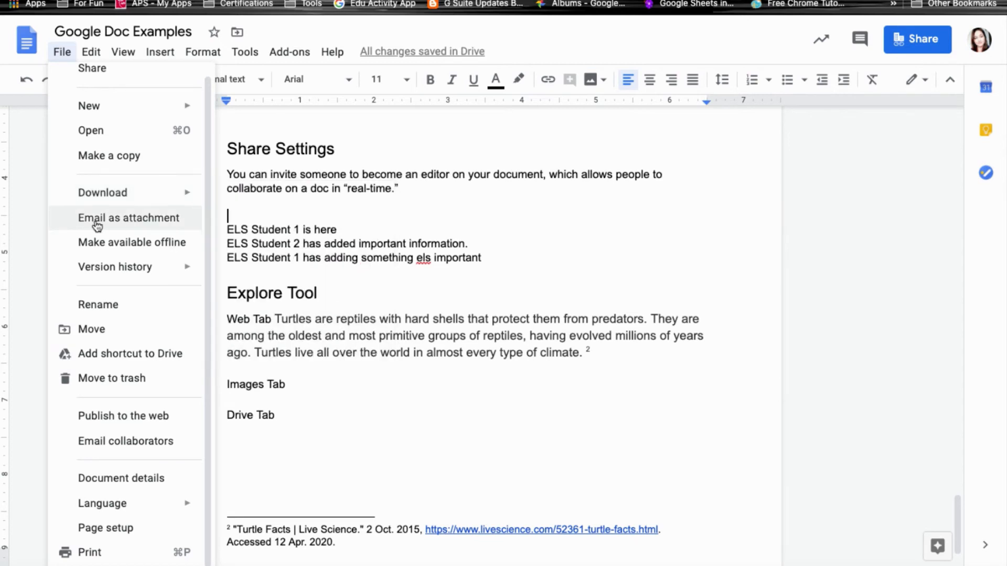
{"action": "left_click", "coordinate": [149, 225]}
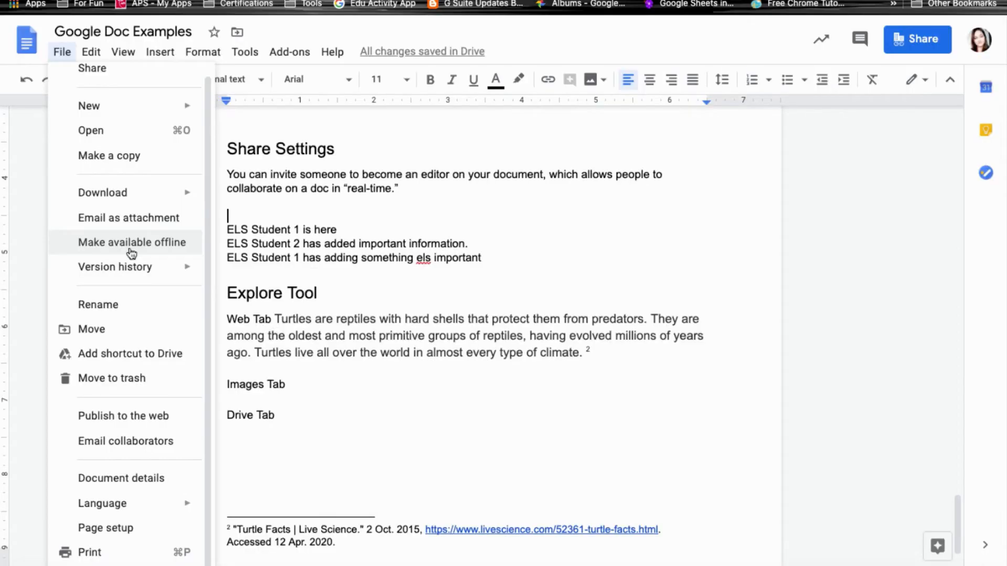
{"action": "mouse_move", "coordinate": [92, 279]}
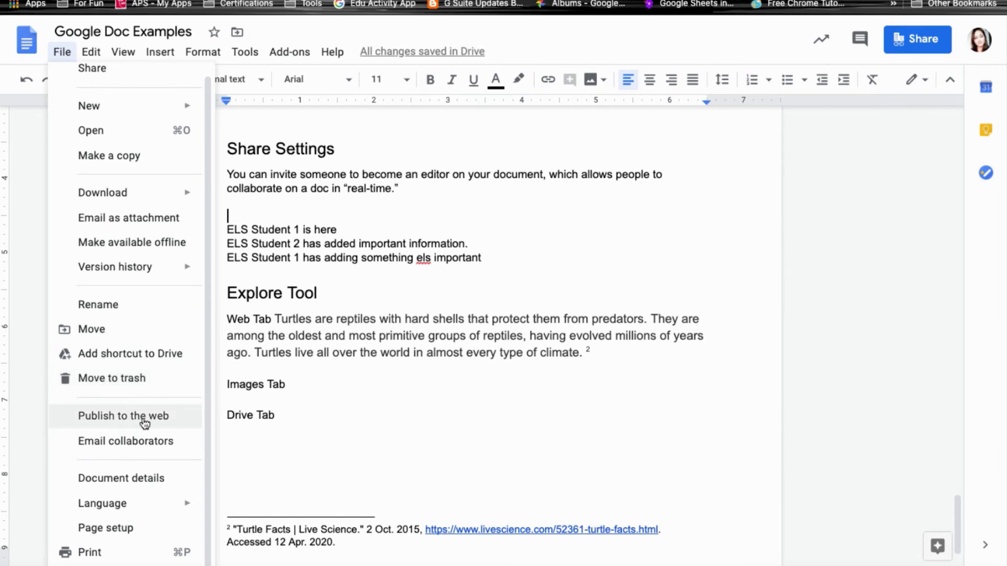
{"action": "left_click", "coordinate": [270, 397]}
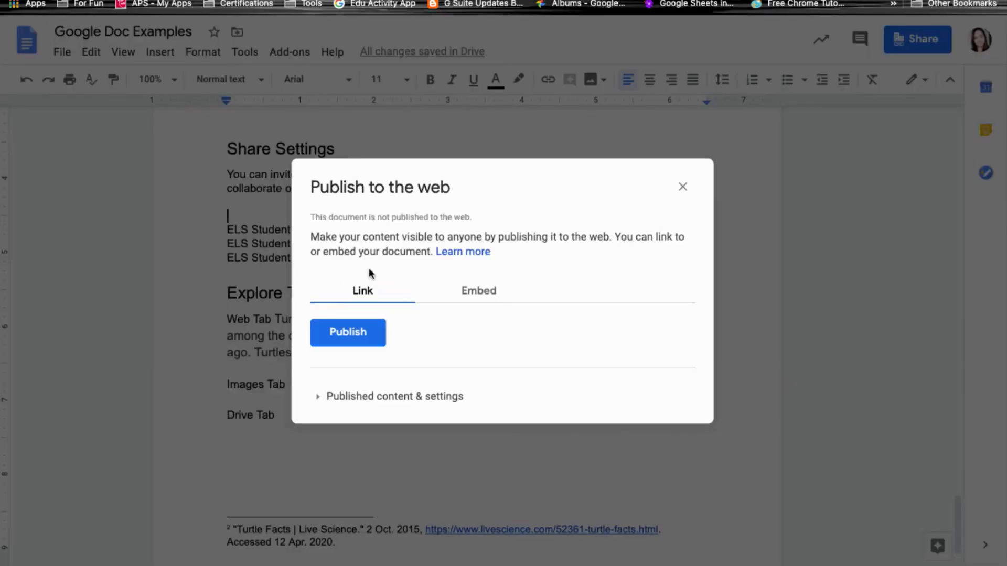
Preview the Embed option, close publishing without publishing, and open Page setup from File.
{"action": "left_click", "coordinate": [466, 297]}
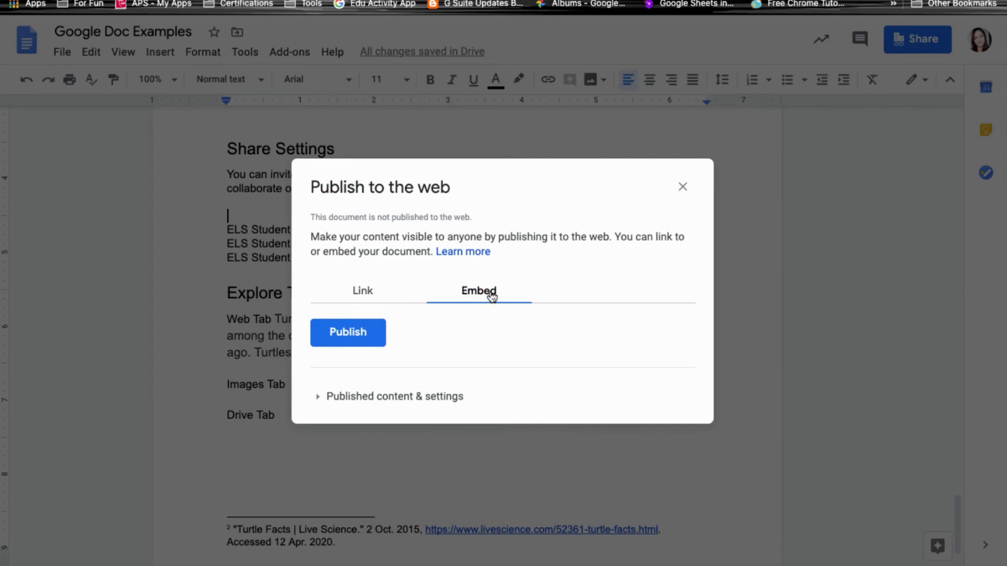
{"action": "key", "text": "Escape"}
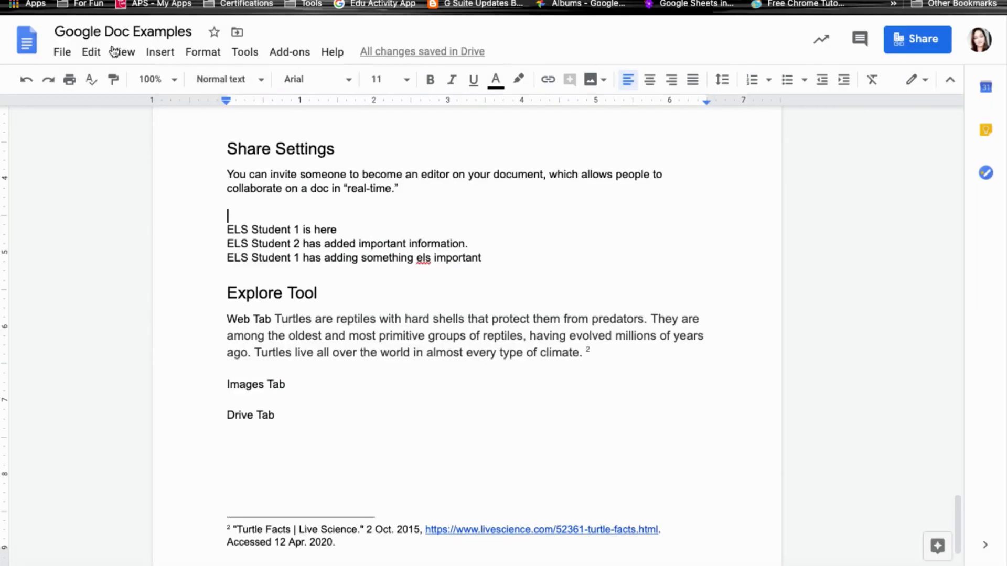
{"action": "left_click", "coordinate": [62, 53]}
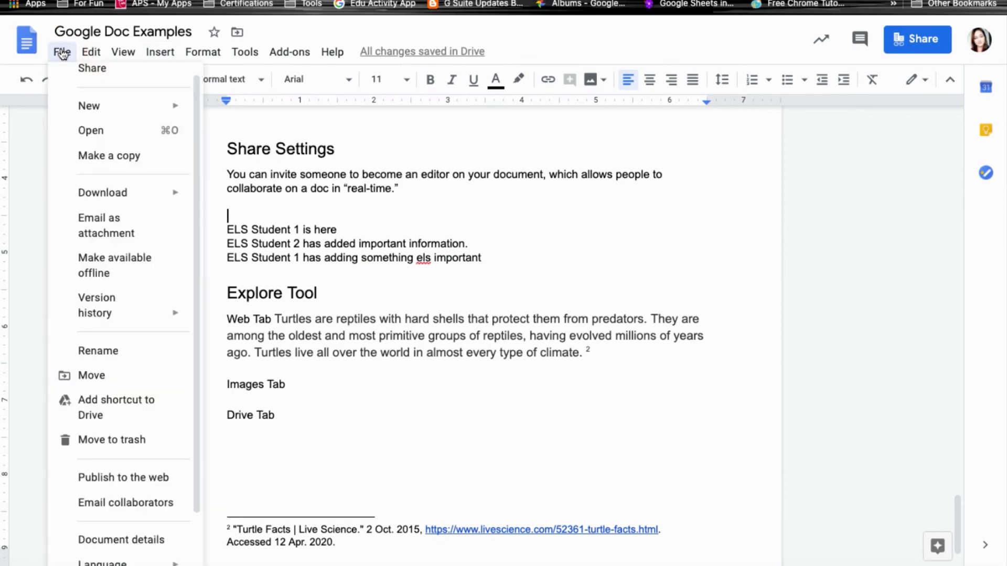
{"action": "left_click", "coordinate": [145, 443]}
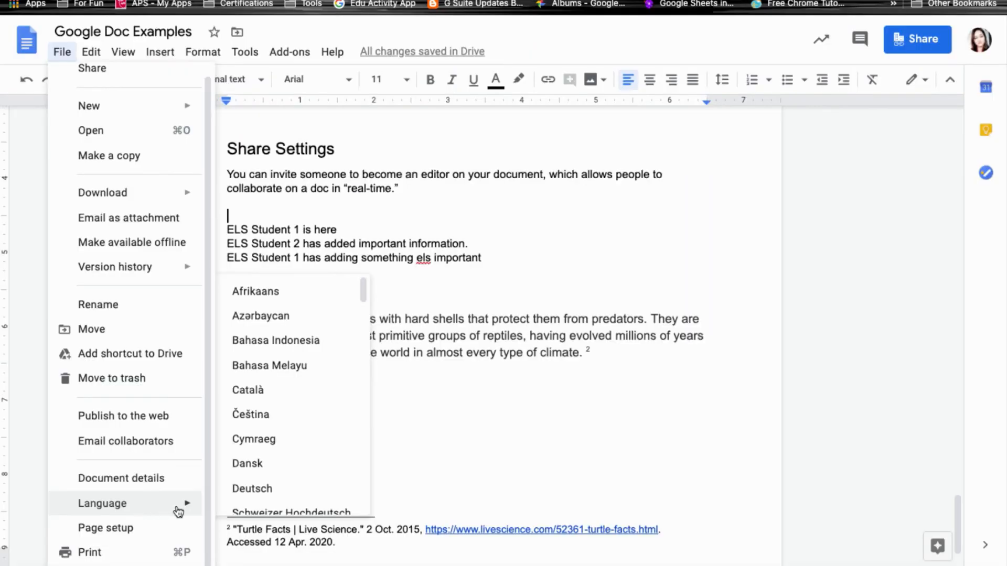
{"action": "scroll", "coordinate": [280, 495], "scroll_direction": "down", "scroll_amount": 5}
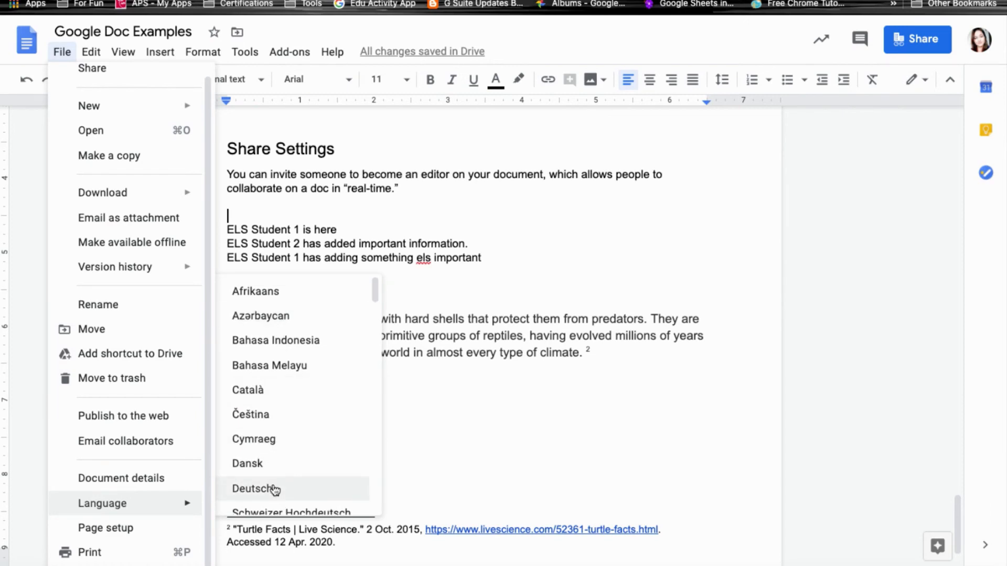
{"action": "left_click", "coordinate": [138, 529]}
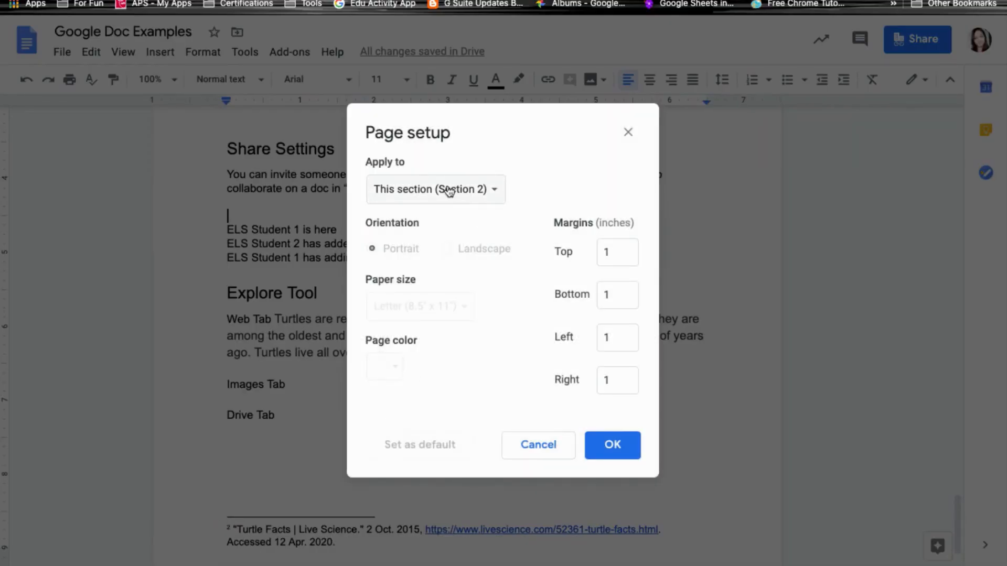
{"action": "left_click", "coordinate": [448, 192]}
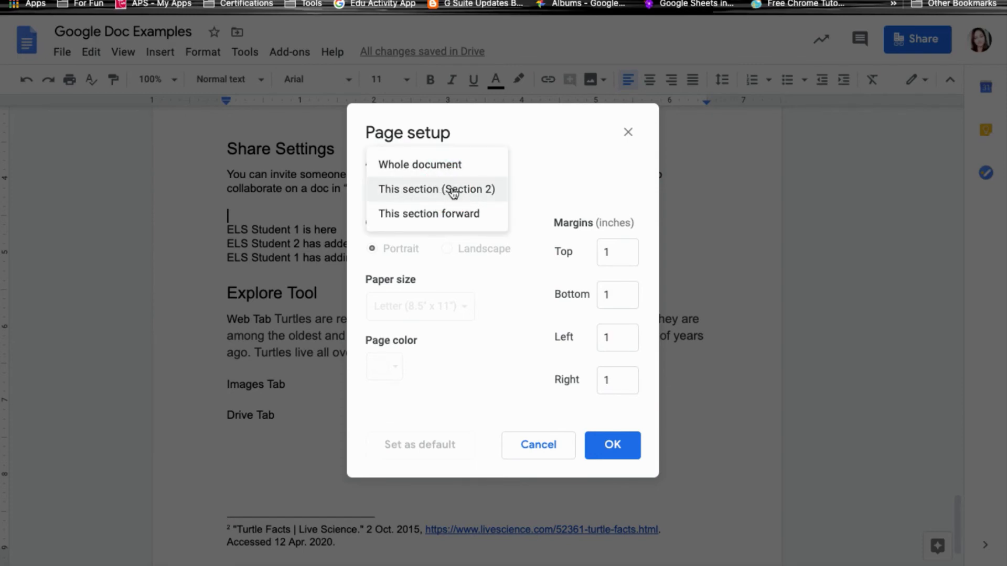
{"action": "left_click", "coordinate": [528, 187]}
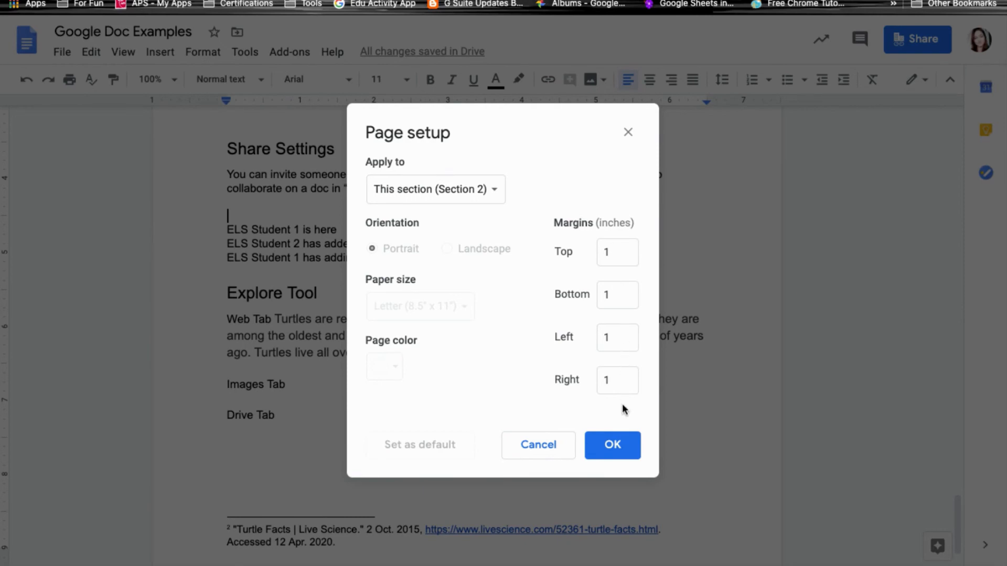
{"action": "left_click", "coordinate": [621, 441]}
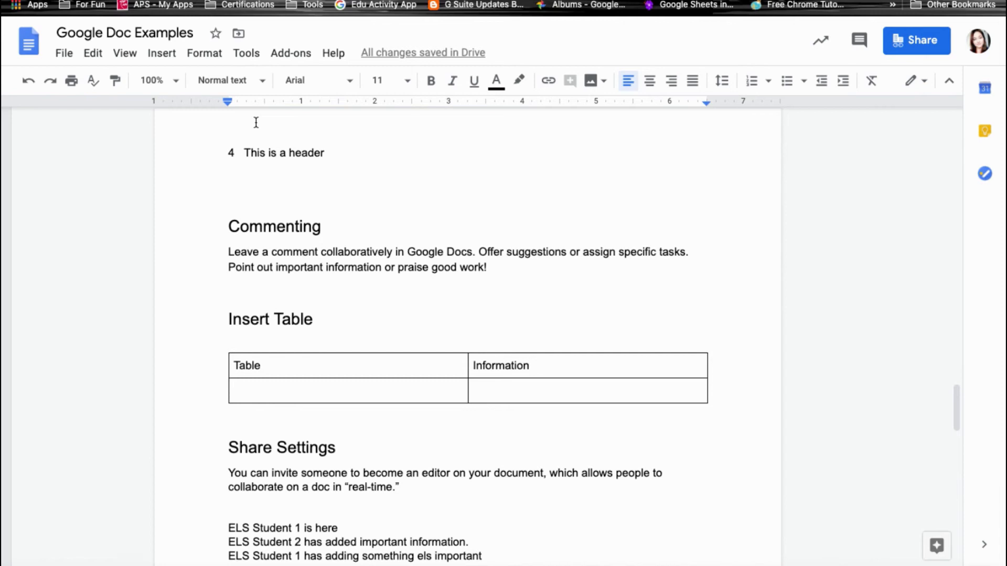
Show the 566-word count and enable 'Display word count while typing'.
{"action": "left_click", "coordinate": [255, 55]}
{"action": "mouse_move", "coordinate": [270, 84]}
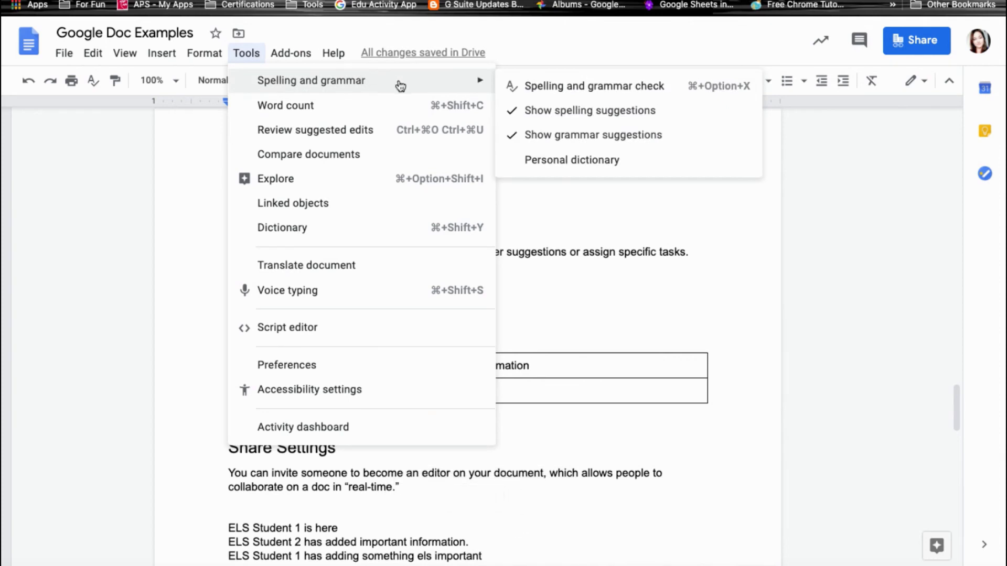
{"action": "left_click", "coordinate": [304, 108]}
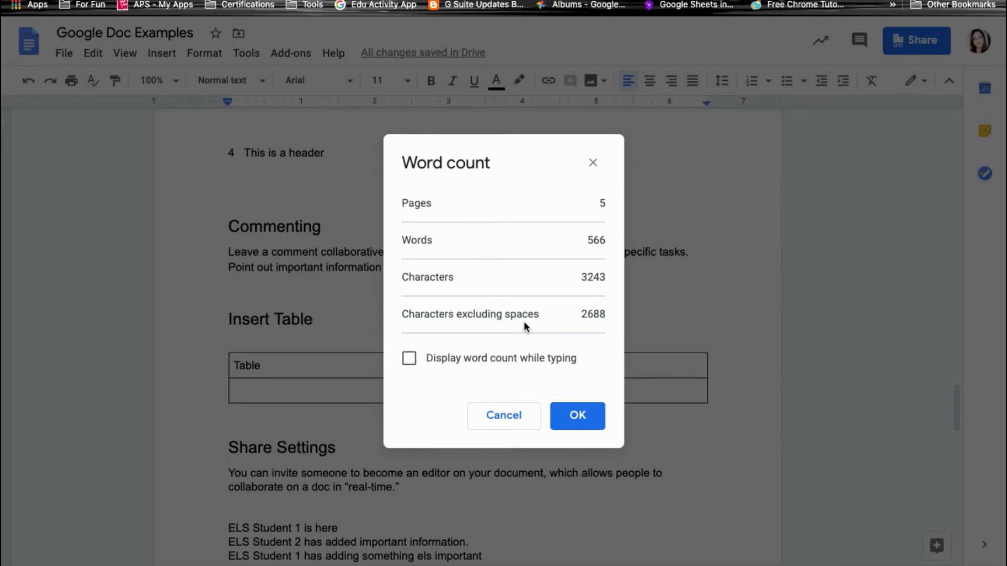
{"action": "left_click", "coordinate": [410, 361]}
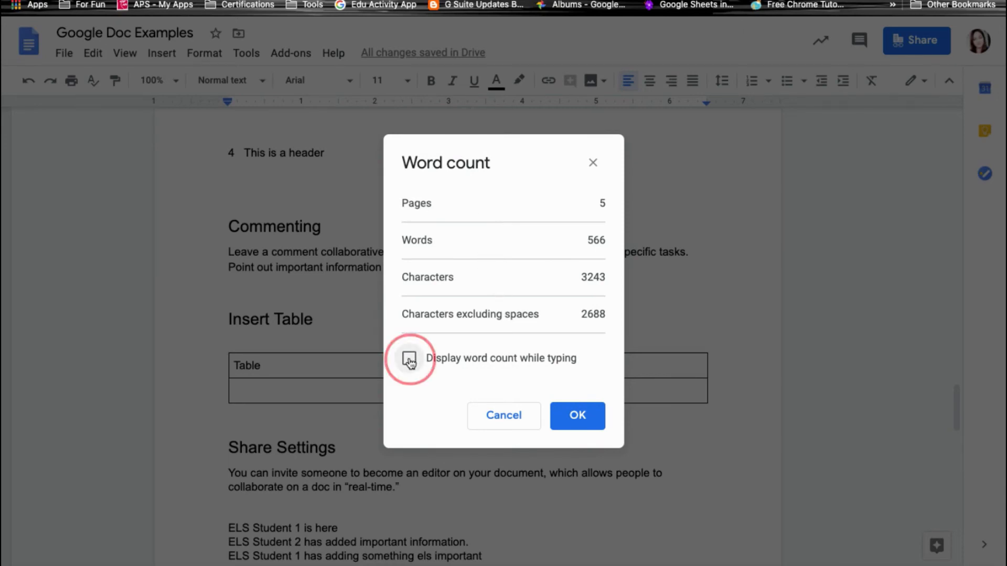
{"action": "left_click", "coordinate": [582, 420]}
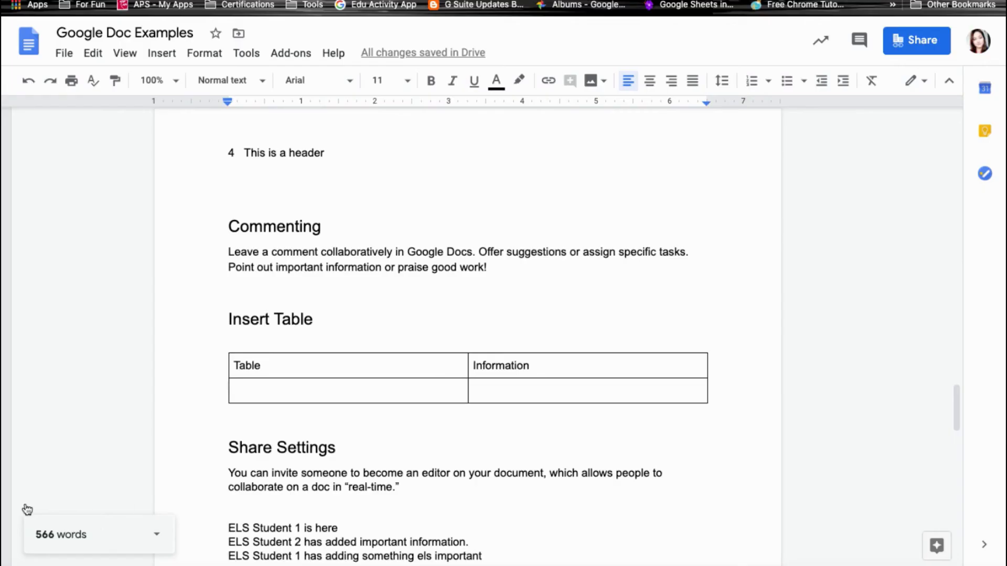
{"action": "left_click", "coordinate": [246, 53]}
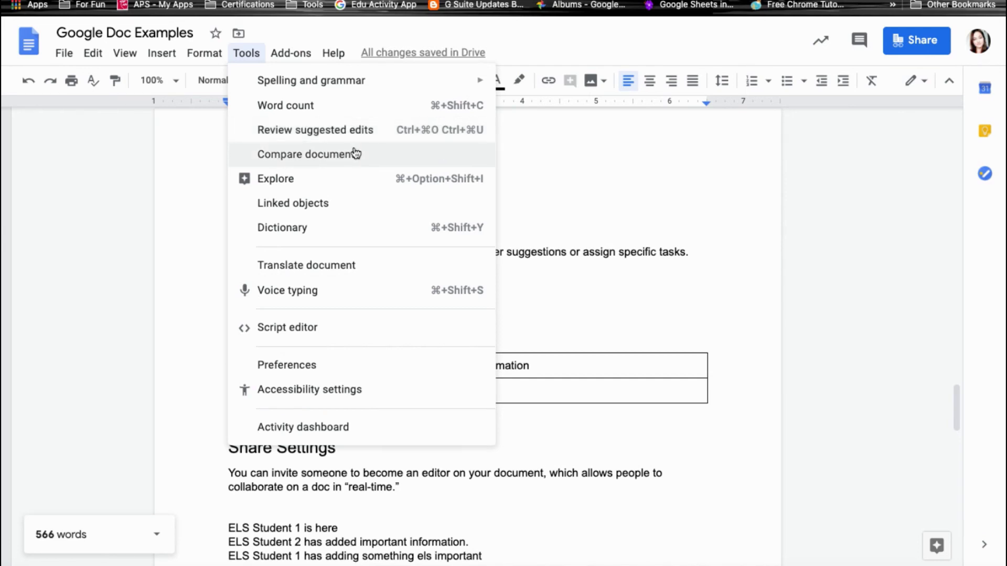
Compare against Shorter Google Doc Examples from My Drive, then open and scroll the comparison document.
{"action": "left_click", "coordinate": [371, 157]}
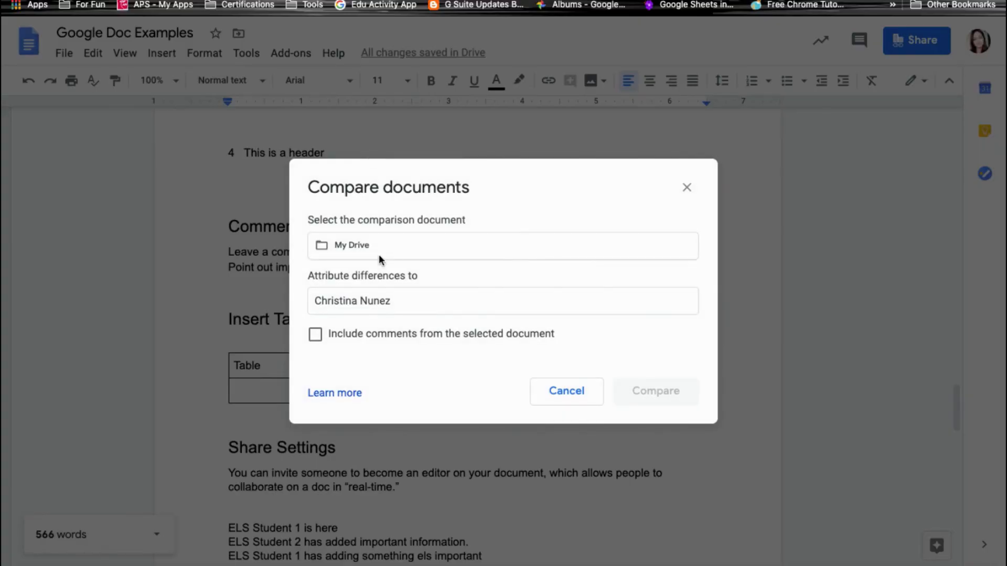
{"action": "left_click", "coordinate": [377, 247]}
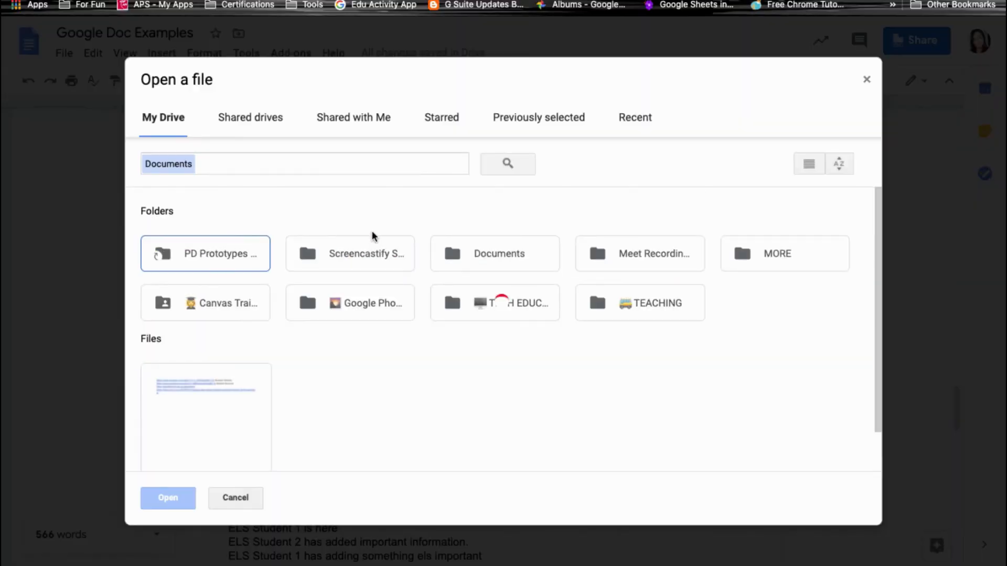
{"action": "scroll", "coordinate": [306, 397], "scroll_direction": "down", "scroll_amount": 2}
{"action": "double_click", "coordinate": [253, 384]}
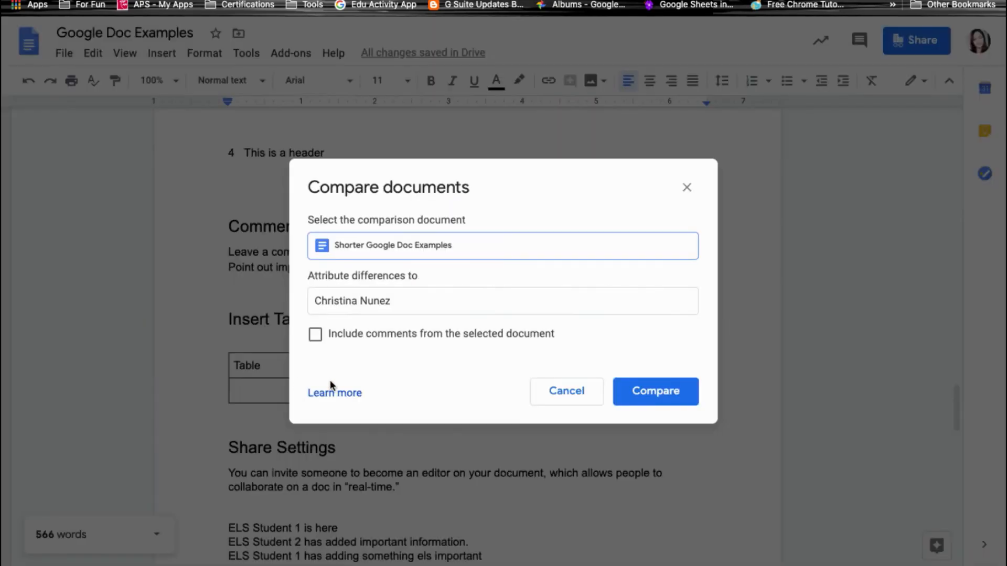
{"action": "left_click", "coordinate": [669, 397]}
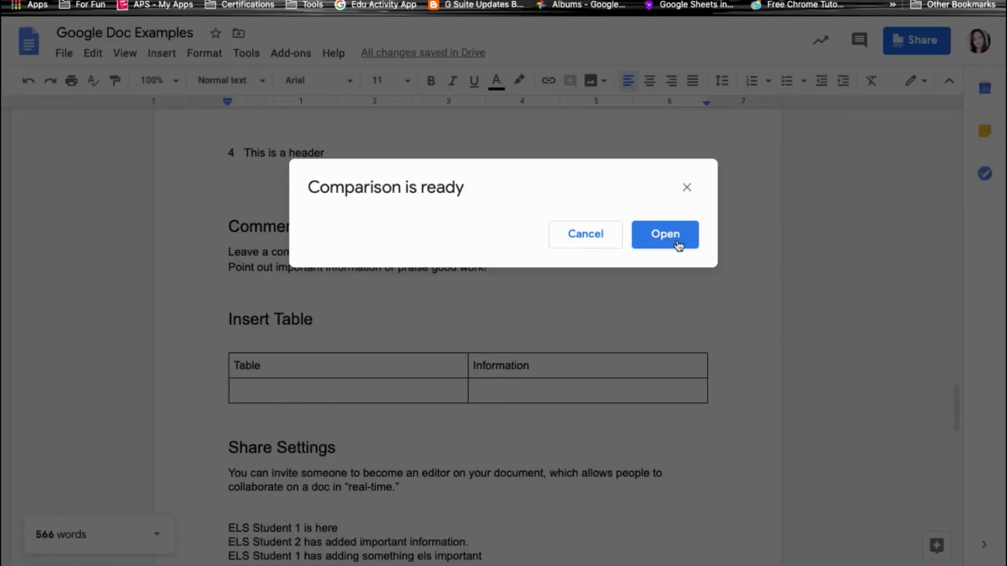
{"action": "left_click", "coordinate": [678, 245]}
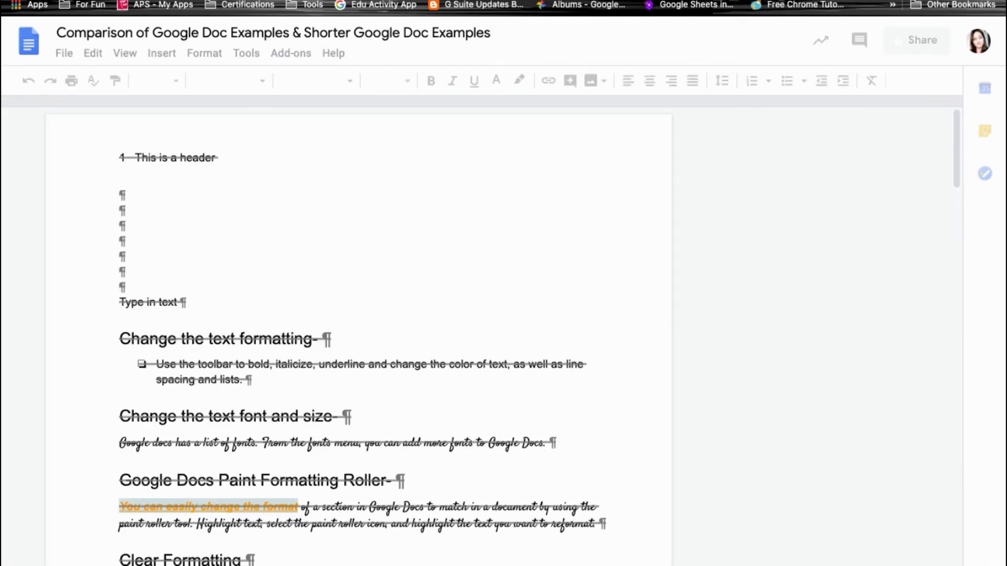
{"action": "scroll", "coordinate": [538, 351], "scroll_direction": "down", "scroll_amount": 6}
{"action": "scroll", "coordinate": [538, 351], "scroll_direction": "down", "scroll_amount": 10}
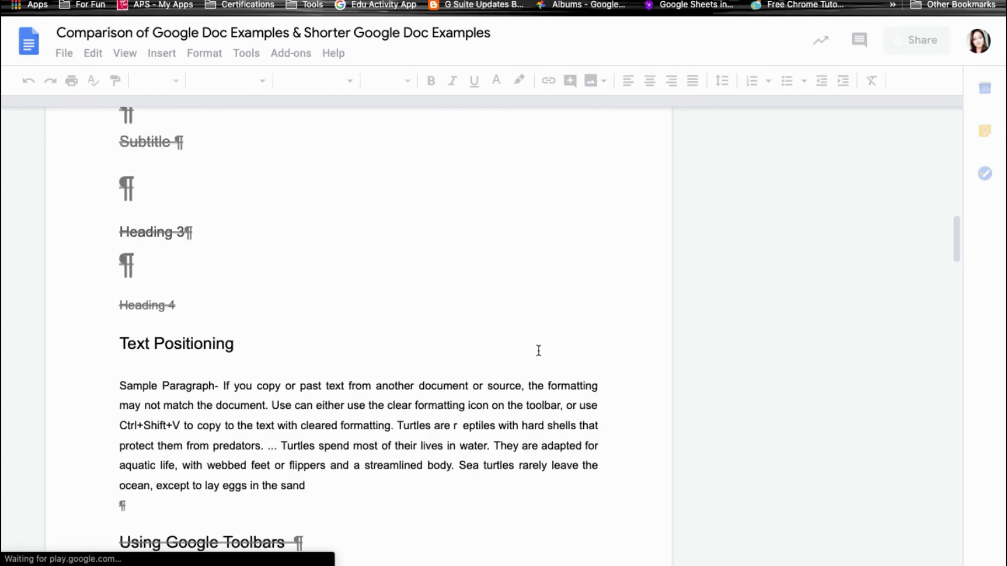
{"action": "scroll", "coordinate": [538, 350], "scroll_direction": "down", "scroll_amount": 4}
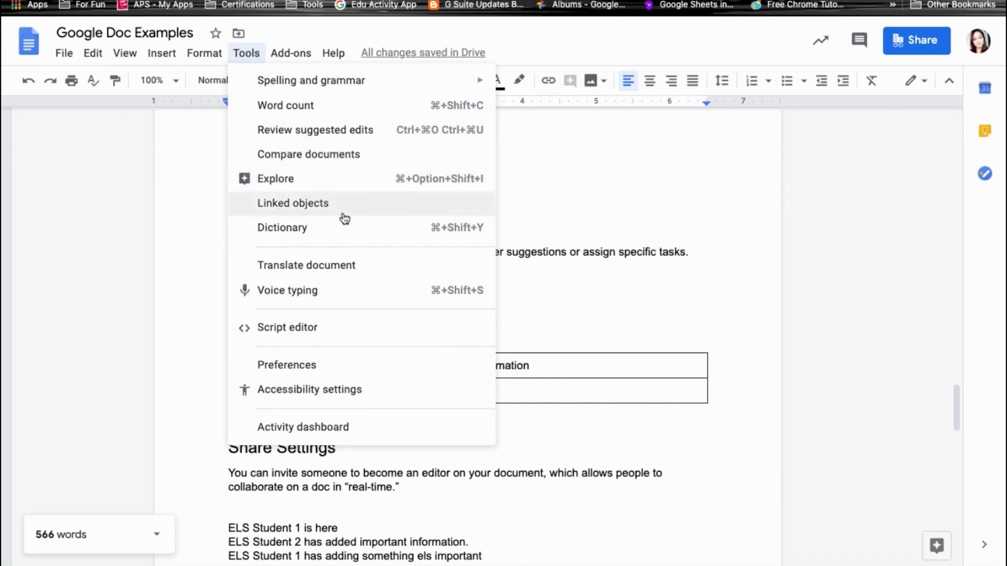
Search the Tools > Dictionary panel for the definition of 'Google'.
{"action": "left_click", "coordinate": [305, 238]}
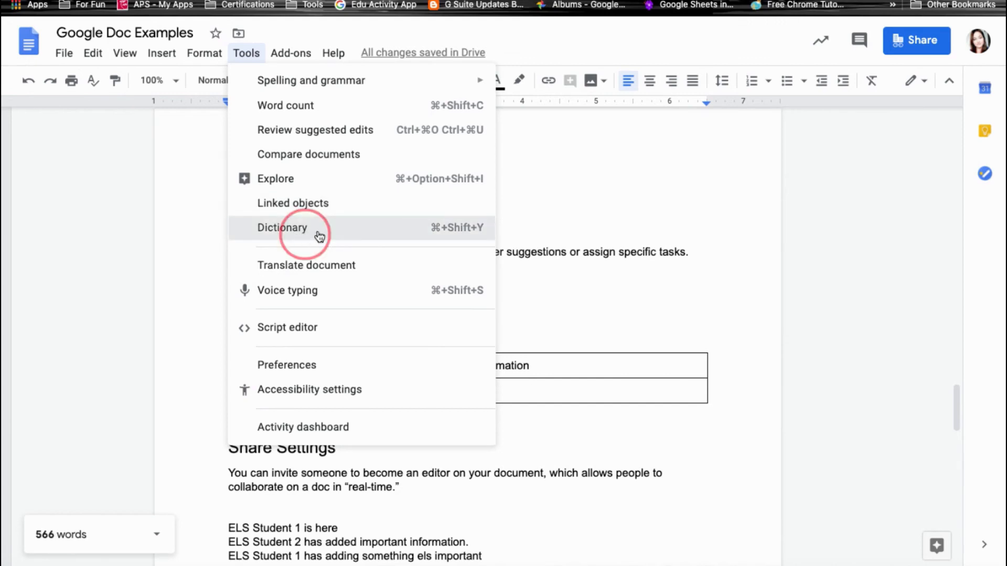
{"action": "left_click", "coordinate": [795, 122]}
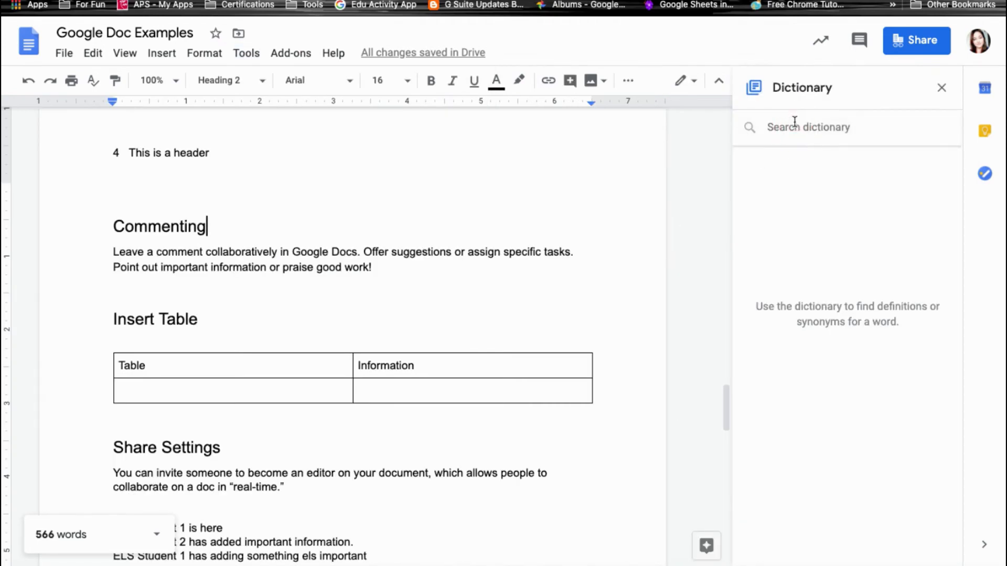
{"action": "type", "text": "Google"}
{"action": "key", "text": "Return"}
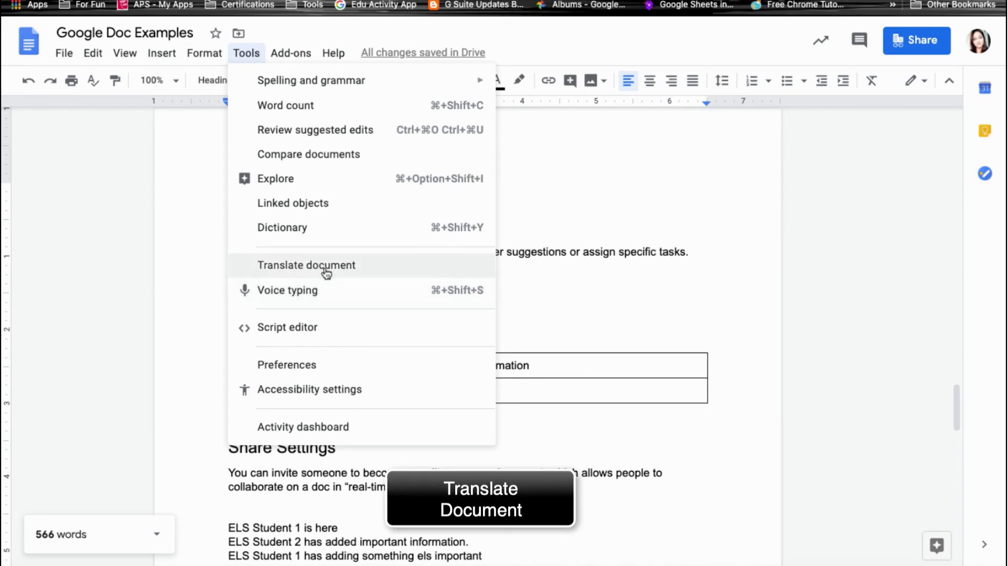
Translate the document into Spanish, creating 'Translated copy of Google Doc Examples'.
{"action": "left_click", "coordinate": [281, 265]}
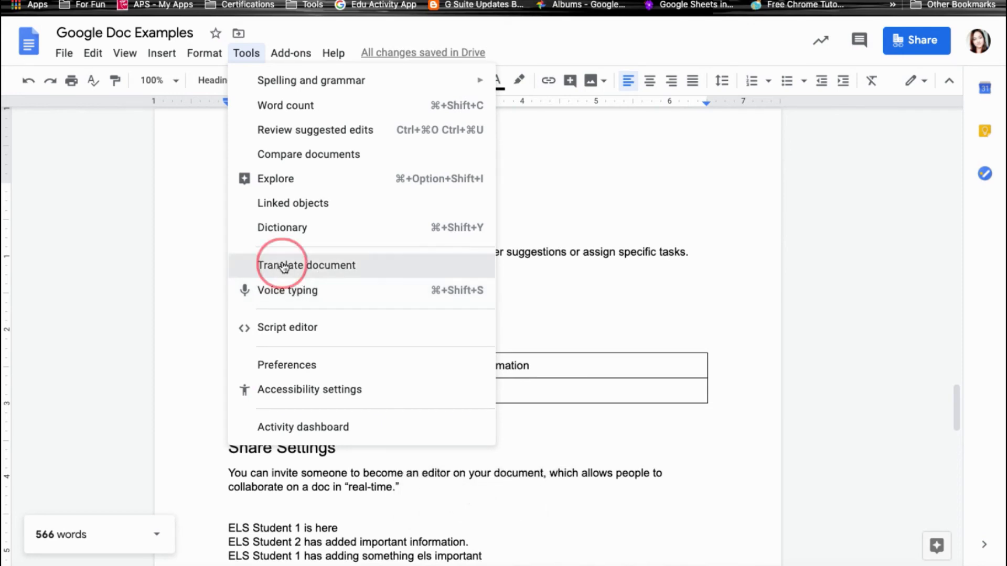
{"action": "left_click", "coordinate": [357, 265]}
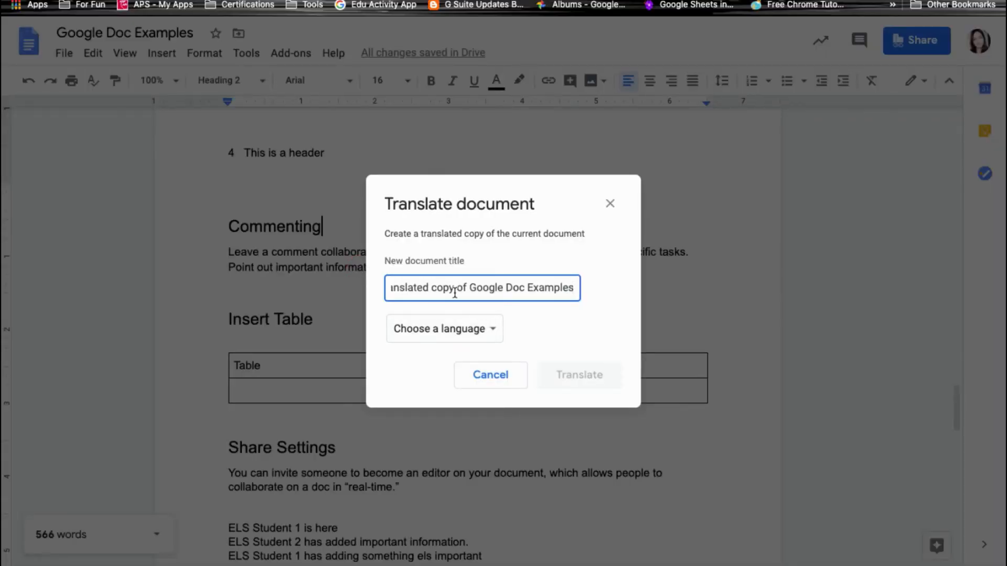
{"action": "left_click", "coordinate": [486, 339]}
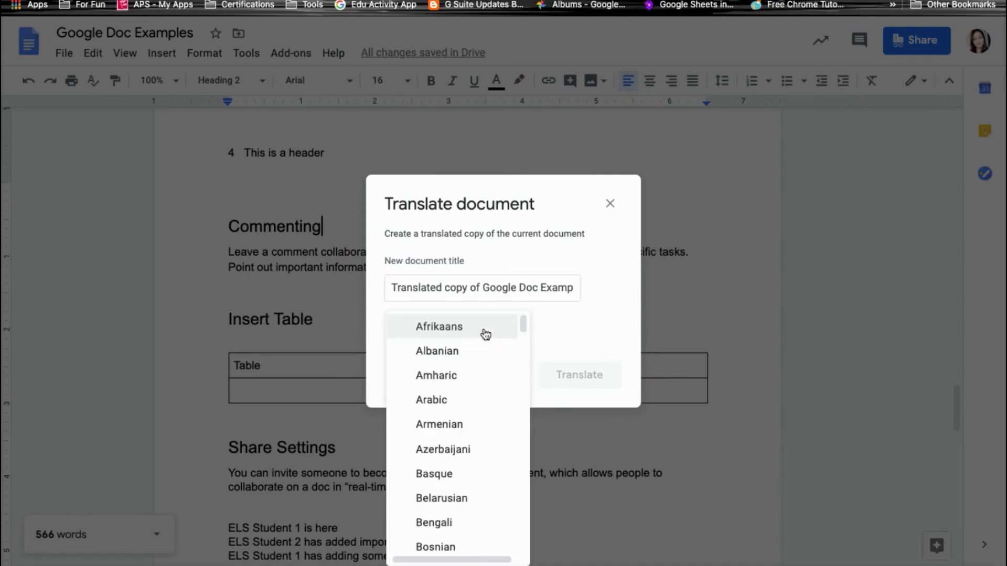
{"action": "scroll", "coordinate": [478, 428], "scroll_direction": "down", "scroll_amount": 15}
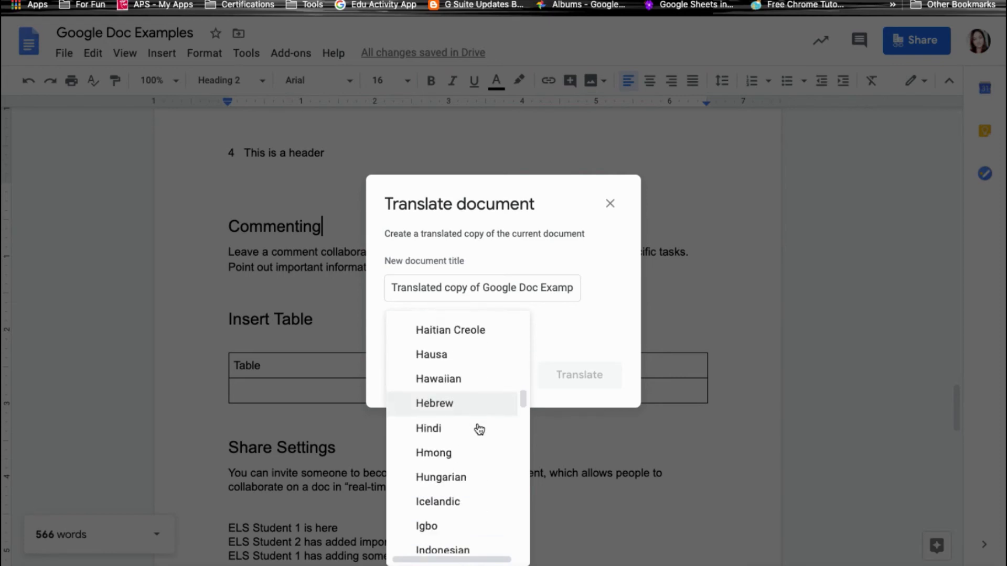
{"action": "scroll", "coordinate": [478, 429], "scroll_direction": "down", "scroll_amount": 20}
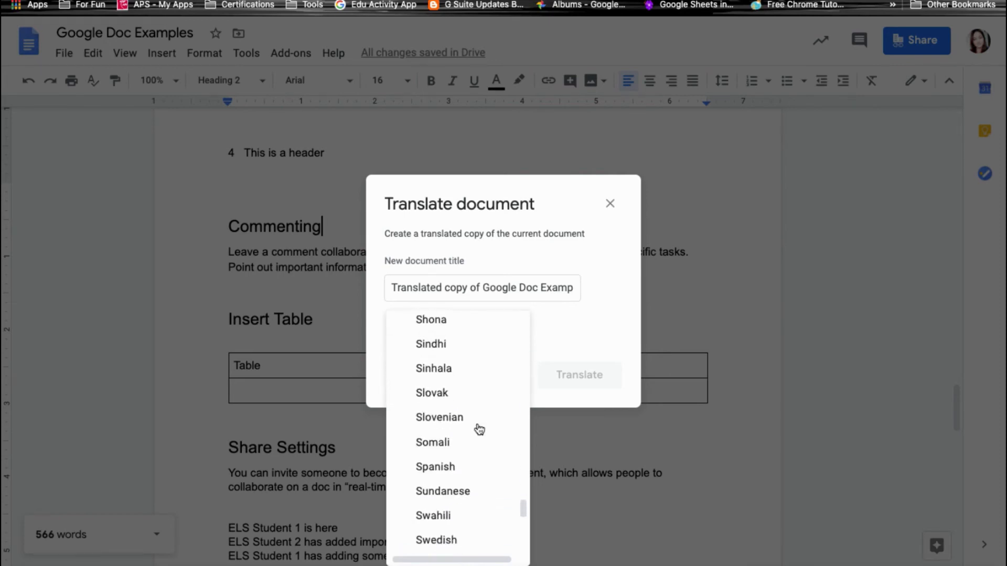
{"action": "scroll", "coordinate": [479, 429], "scroll_direction": "down", "scroll_amount": 5}
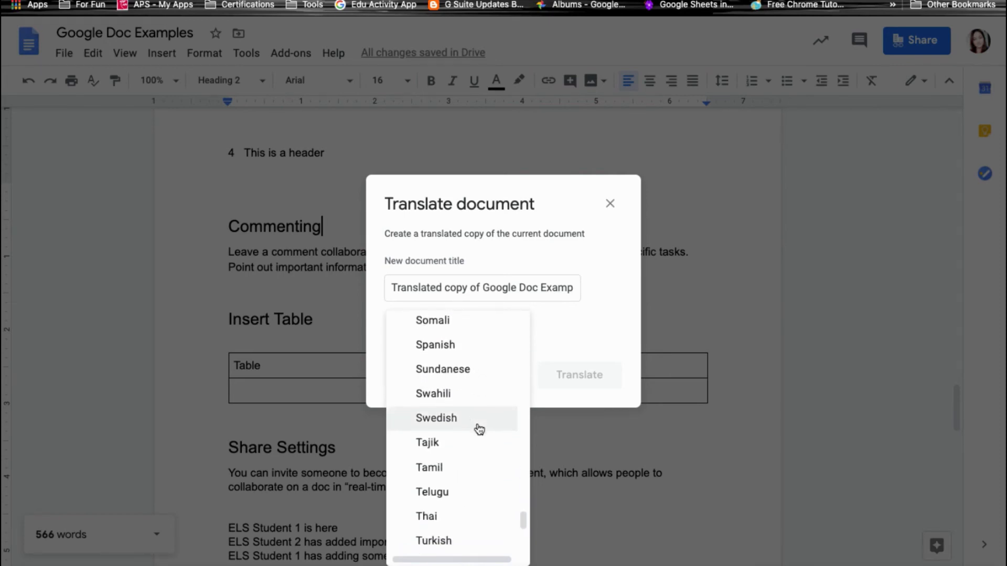
{"action": "left_click", "coordinate": [425, 344]}
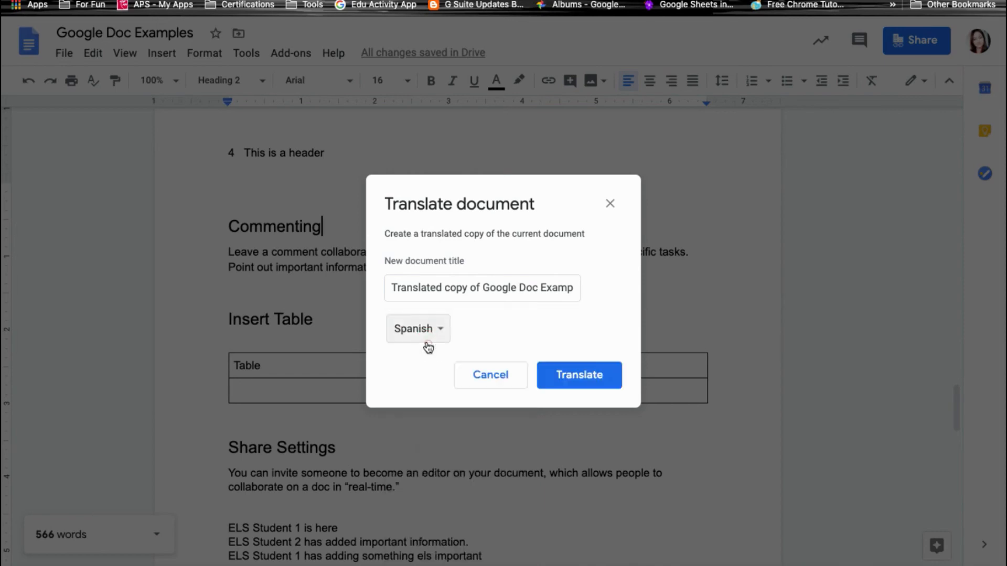
{"action": "left_click", "coordinate": [595, 391]}
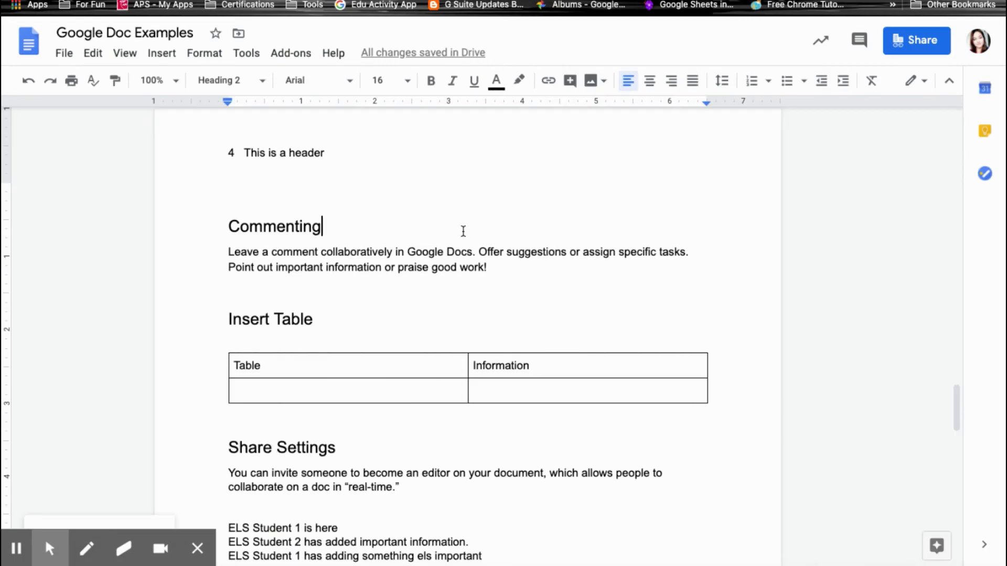
Return to the header at the top of page 1 and open the Tools menu.
{"action": "scroll", "coordinate": [463, 229], "scroll_direction": "up", "scroll_amount": 1}
{"action": "scroll", "coordinate": [277, 220], "scroll_direction": "up", "scroll_amount": 6}
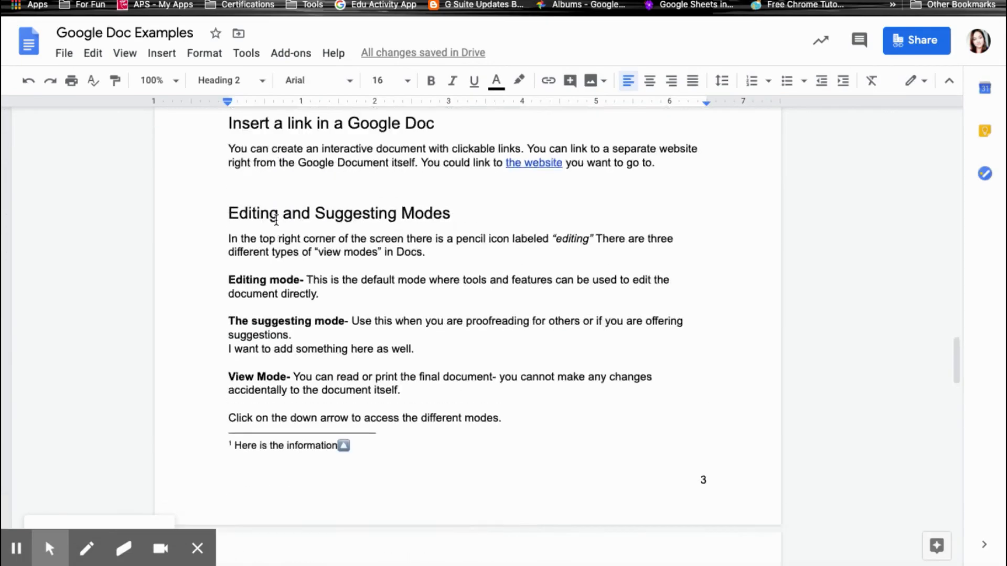
{"action": "scroll", "coordinate": [276, 220], "scroll_direction": "up", "scroll_amount": 15}
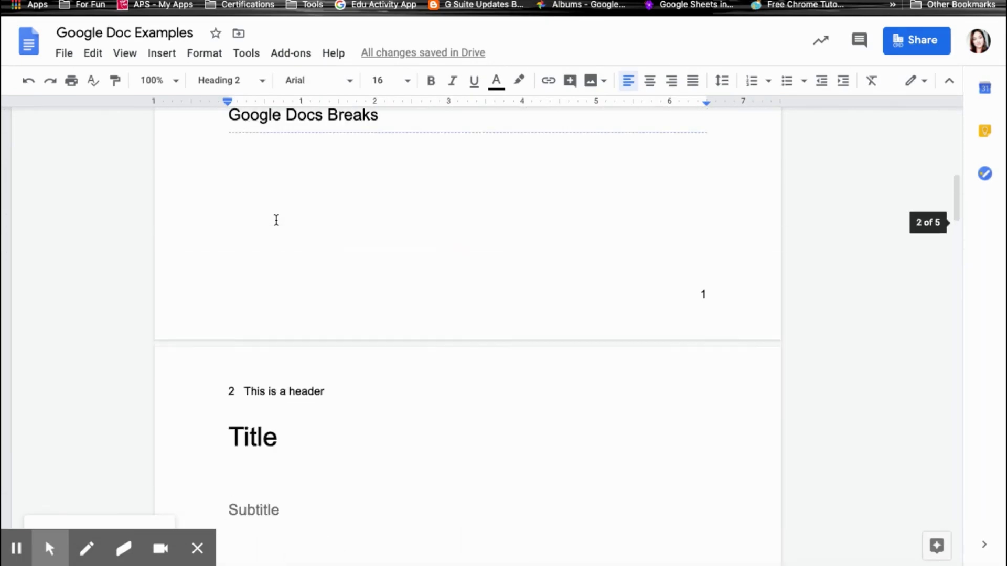
{"action": "scroll", "coordinate": [276, 221], "scroll_direction": "up", "scroll_amount": 10}
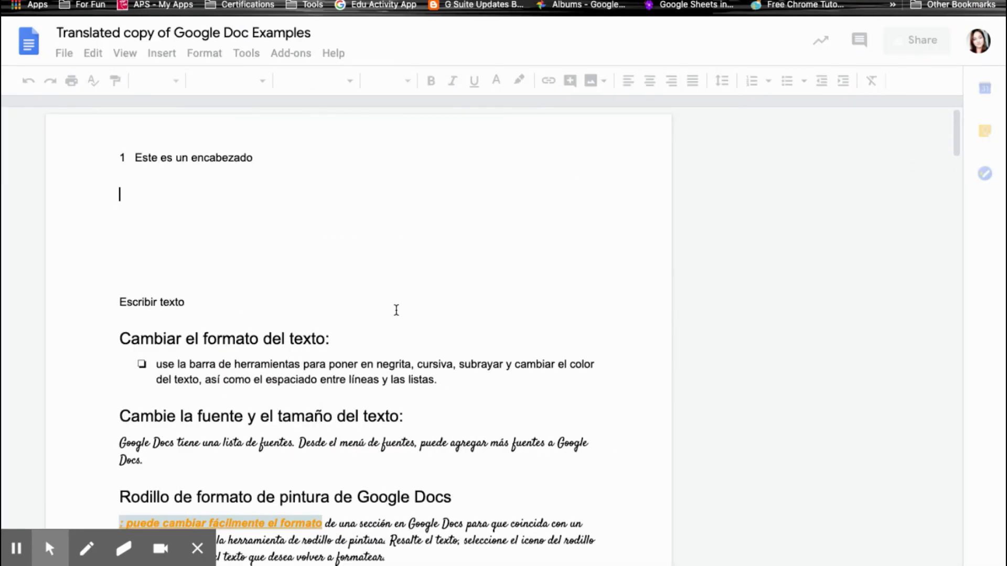
{"action": "scroll", "coordinate": [395, 310], "scroll_direction": "down", "scroll_amount": 2}
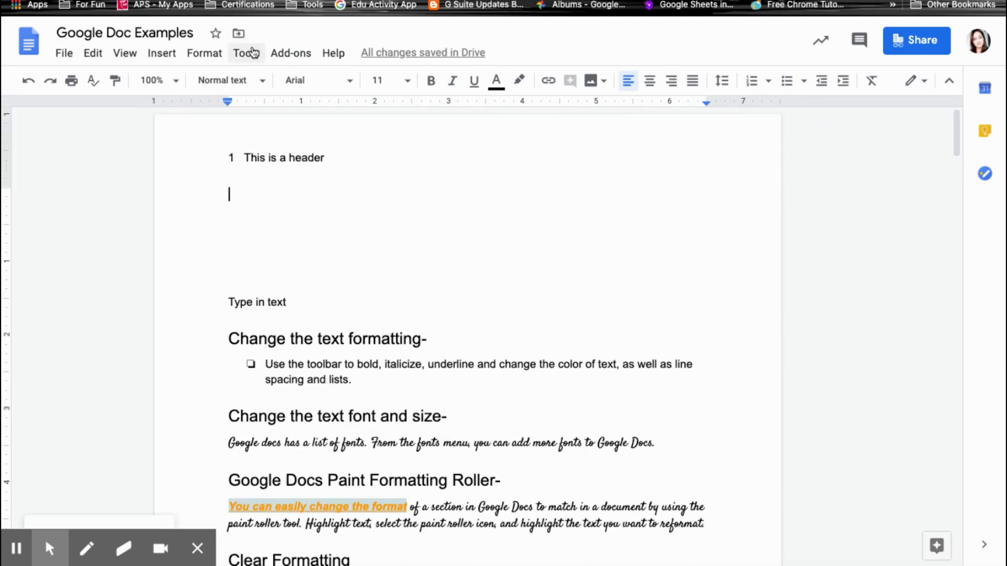
{"action": "left_click", "coordinate": [251, 51]}
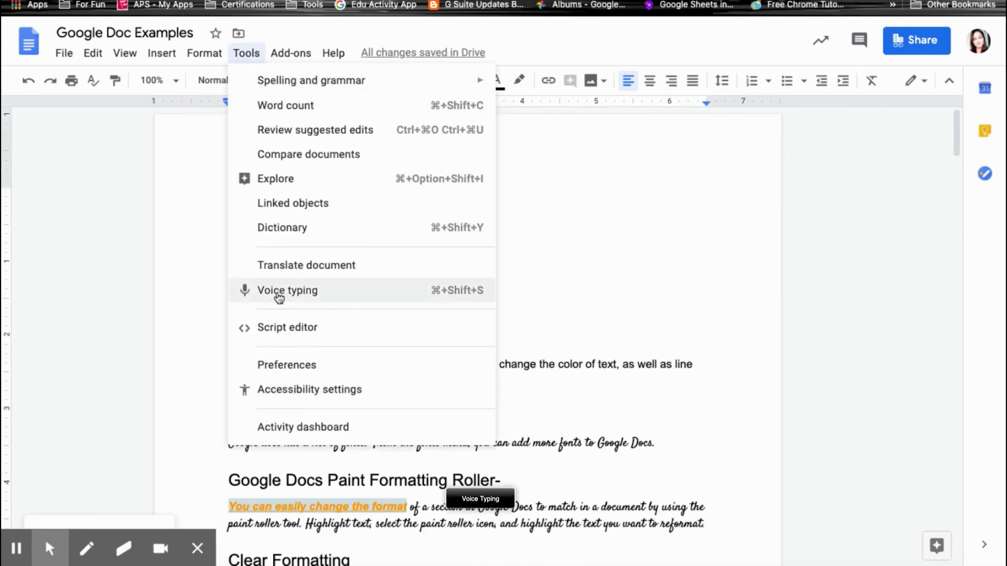
Dictate a paragraph about voice typing under the header, then close the voice typing panel.
{"action": "left_click", "coordinate": [313, 292]}
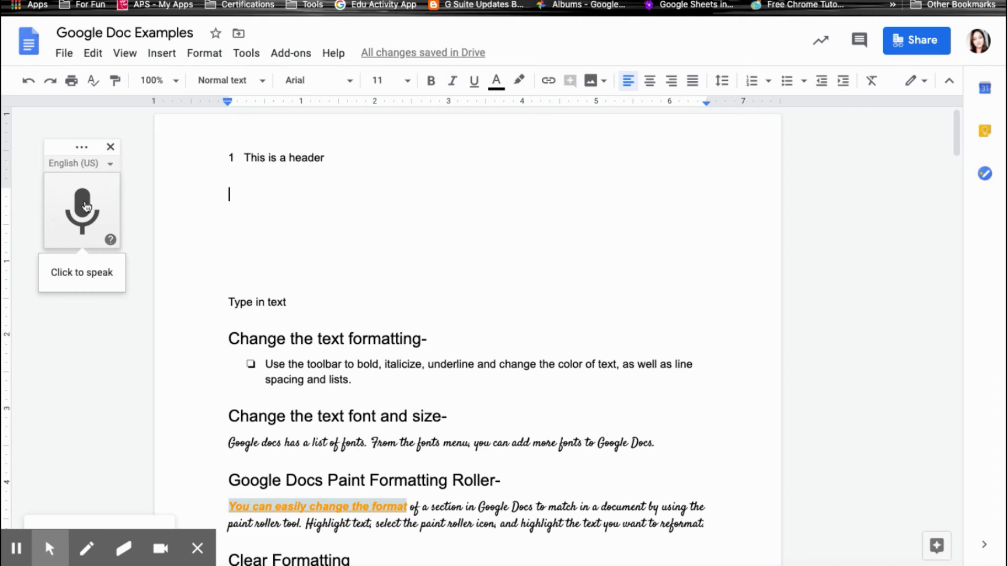
{"action": "left_click", "coordinate": [82, 209]}
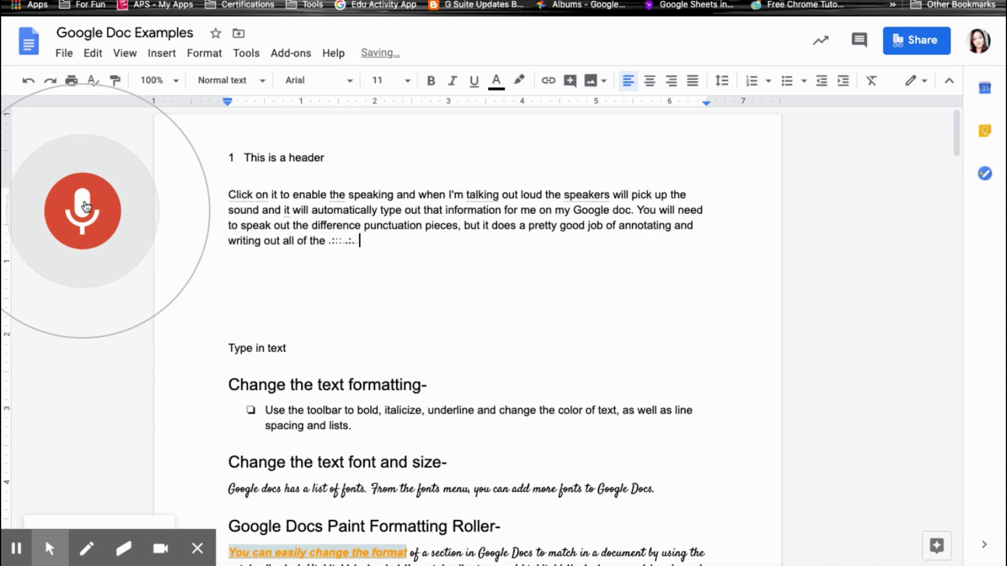
{"action": "left_click", "coordinate": [84, 206]}
{"action": "left_click", "coordinate": [110, 146]}
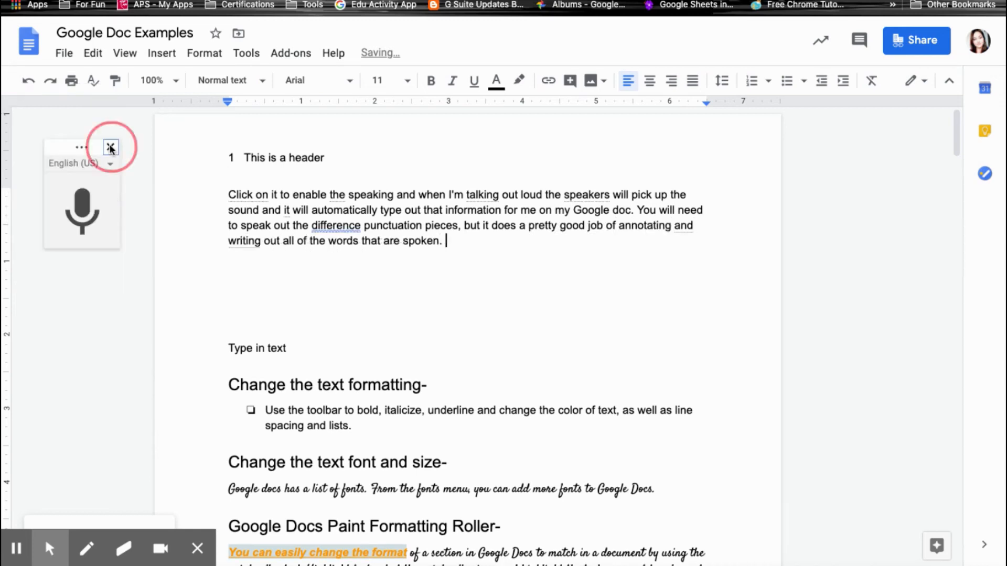
{"action": "left_click", "coordinate": [246, 53]}
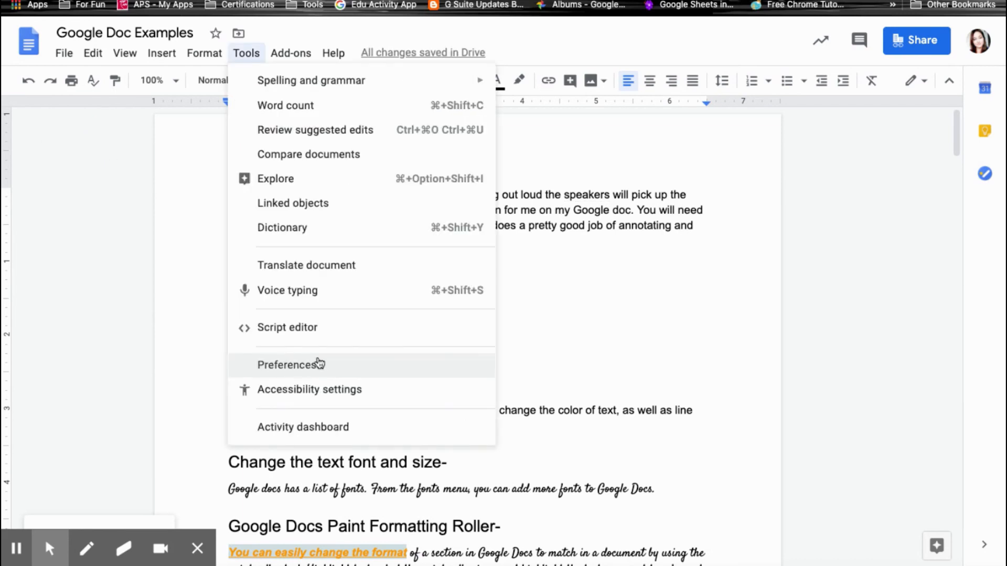
{"action": "left_click", "coordinate": [323, 362]}
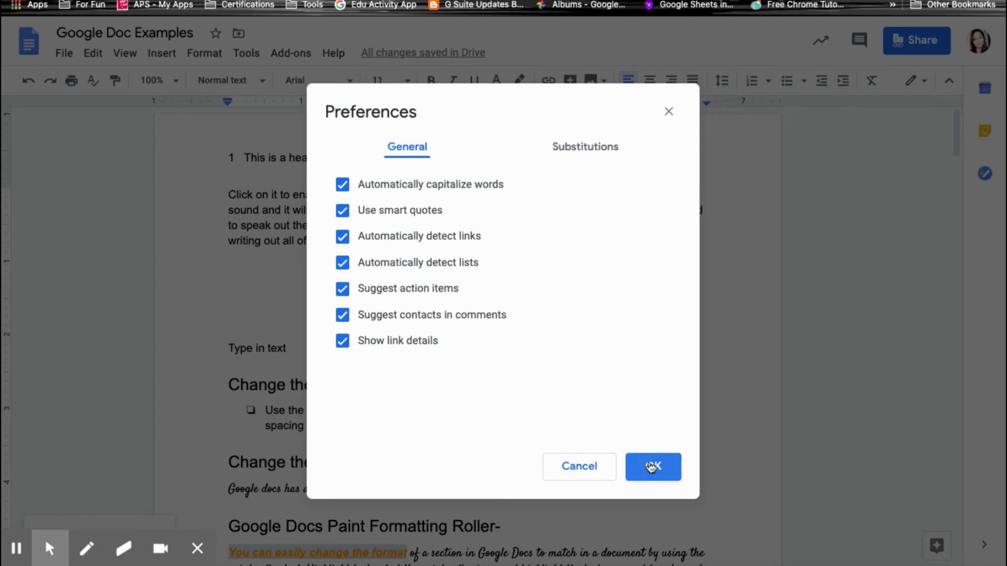
{"action": "left_click", "coordinate": [652, 466]}
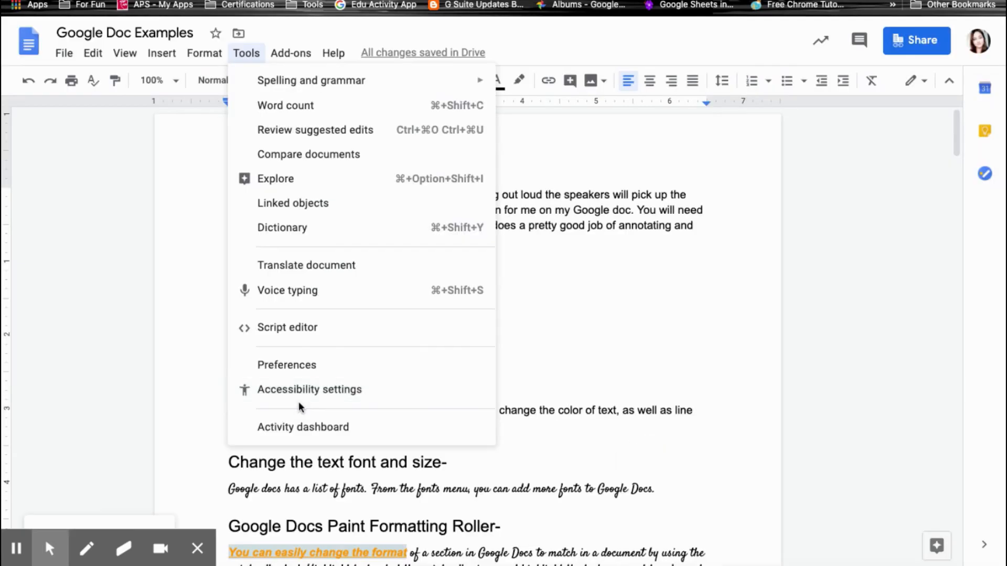
{"action": "left_click", "coordinate": [300, 393]}
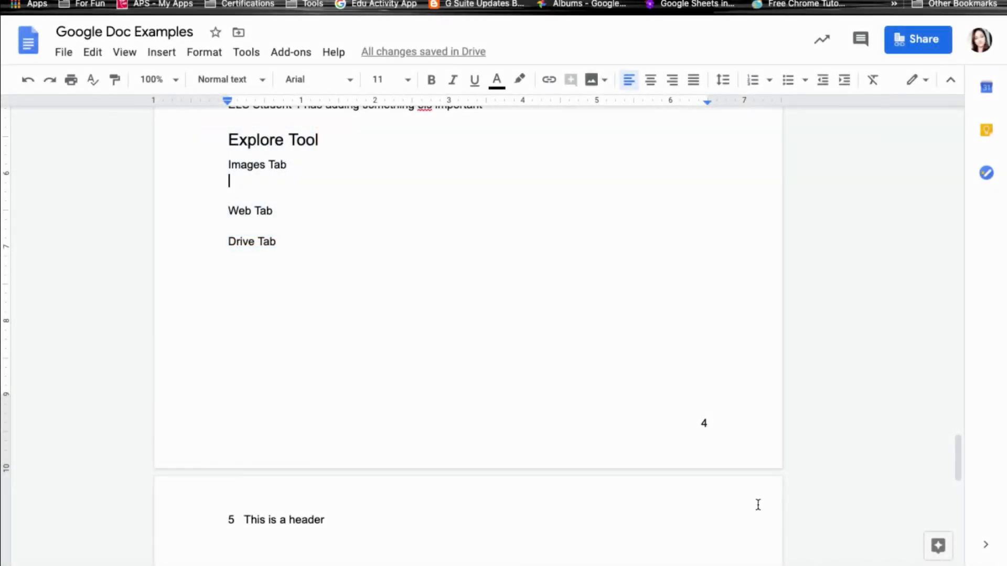
Search Explore for 'Turtles' and browse the turtle photos in the Images results.
{"action": "left_click", "coordinate": [928, 551]}
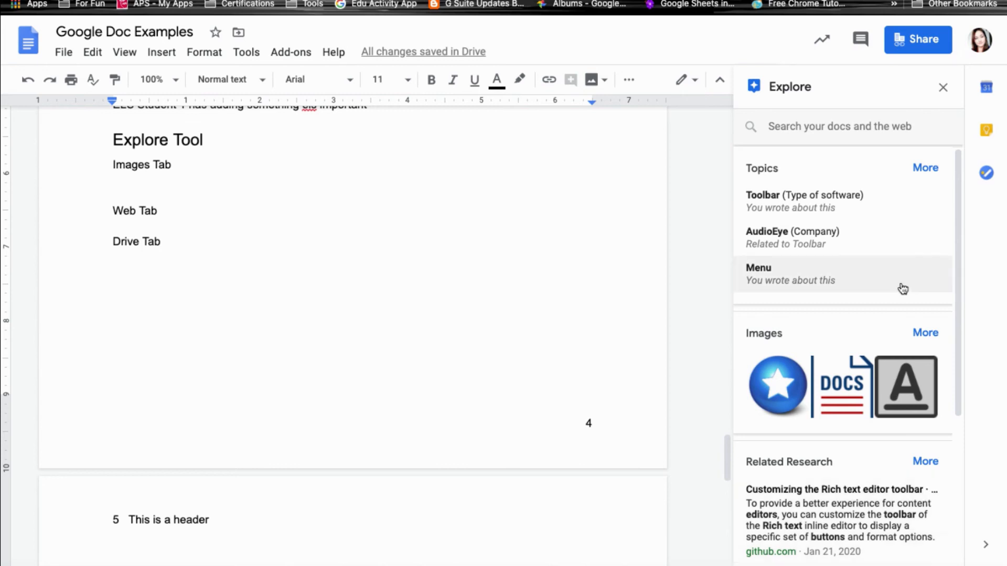
{"action": "left_click", "coordinate": [826, 125]}
{"action": "type", "text": "Turtles"}
{"action": "key", "text": "Return"}
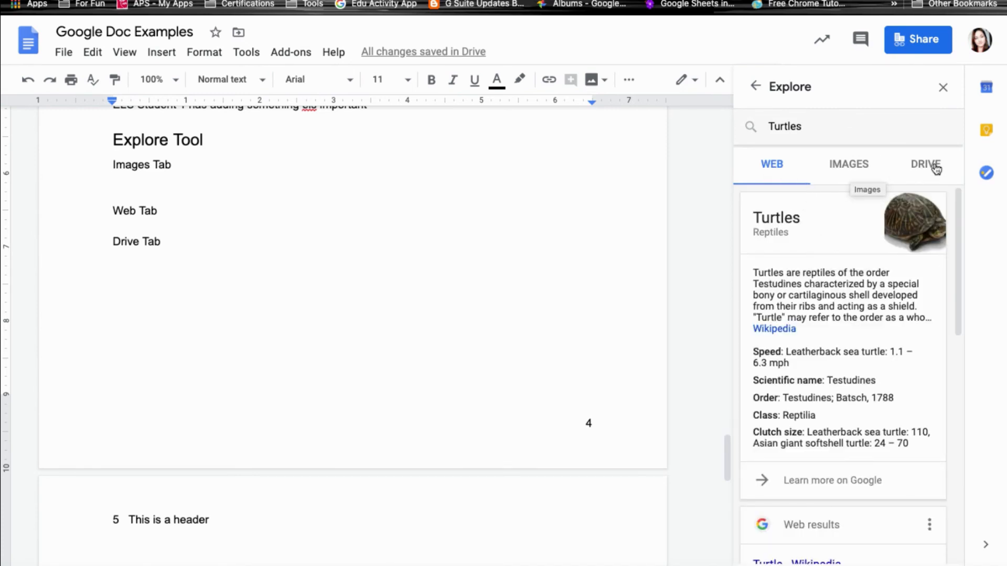
{"action": "left_click", "coordinate": [850, 172]}
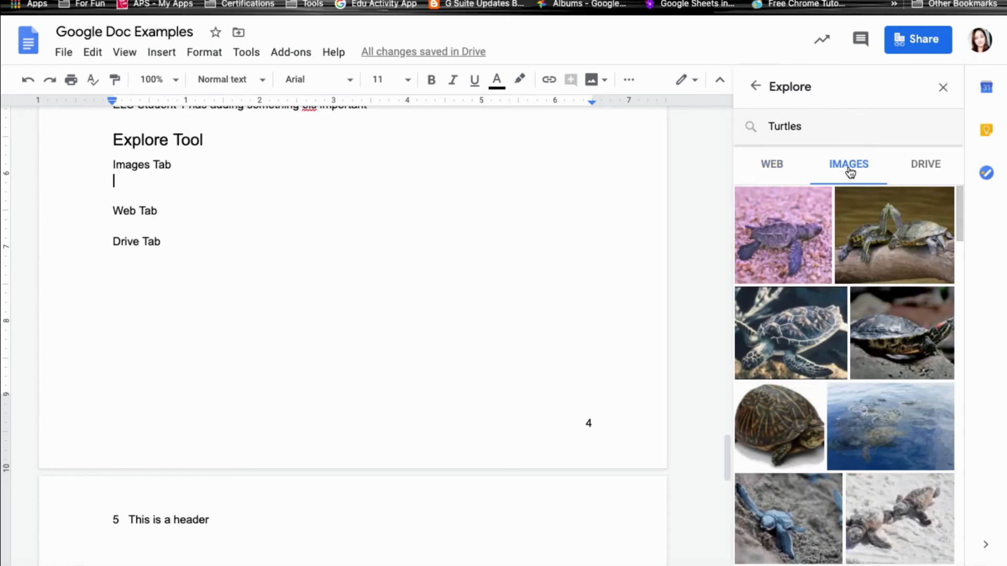
{"action": "scroll", "coordinate": [860, 317], "scroll_direction": "down", "scroll_amount": 2}
{"action": "mouse_move", "coordinate": [823, 286]}
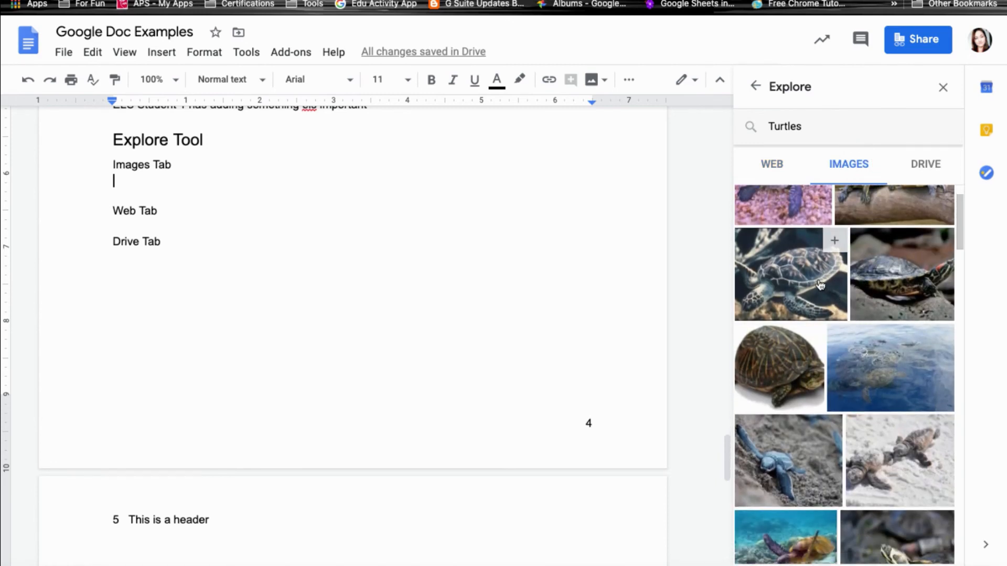
{"action": "left_click", "coordinate": [834, 242]}
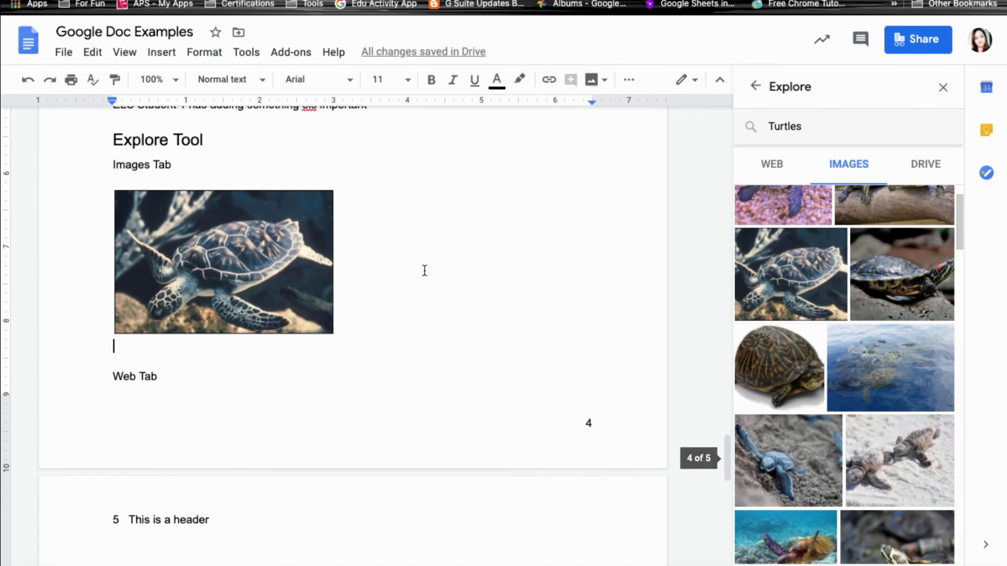
{"action": "left_click", "coordinate": [297, 270]}
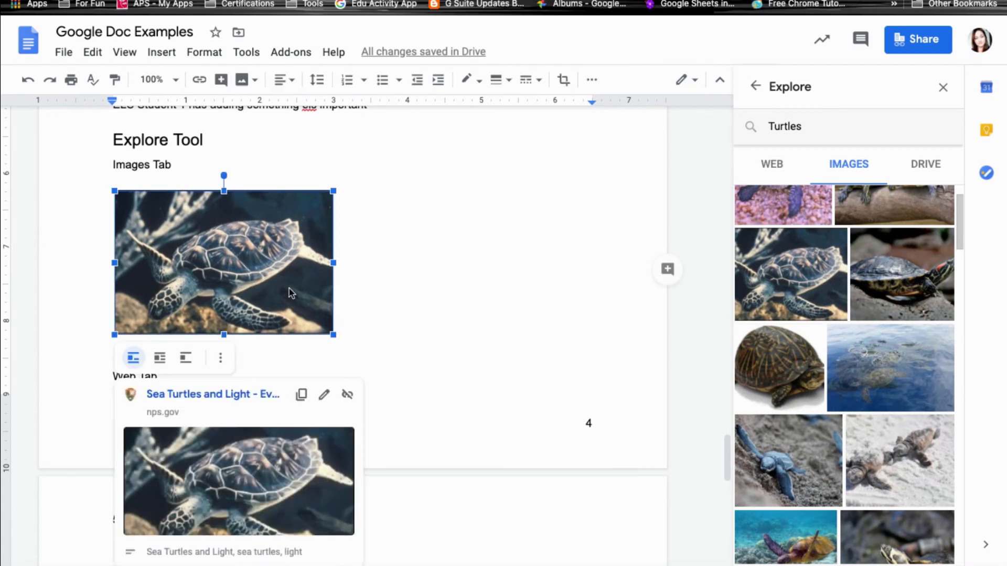
{"action": "scroll", "coordinate": [252, 294], "scroll_direction": "down", "scroll_amount": 2}
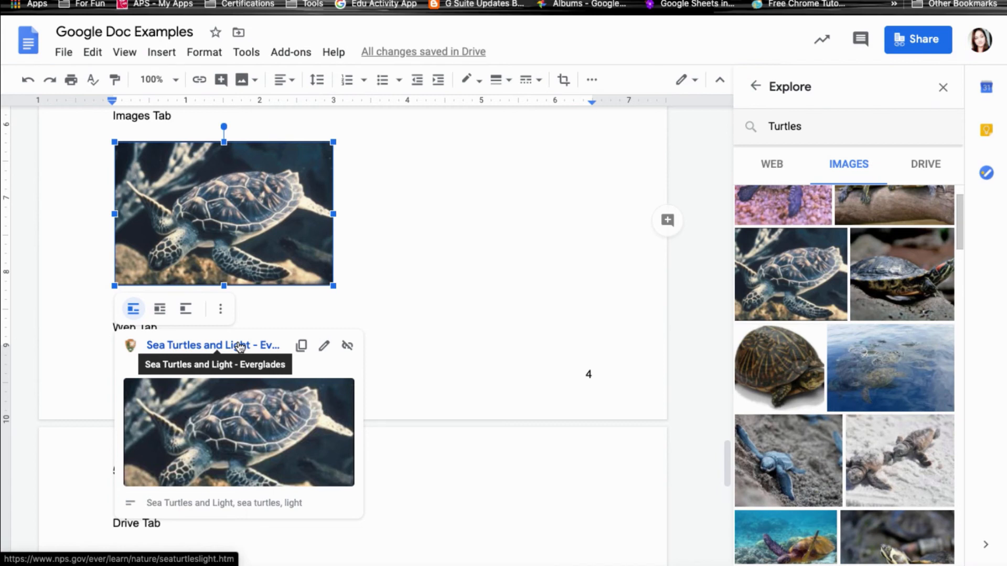
{"action": "key", "text": "Delete"}
{"action": "scroll", "coordinate": [247, 288], "scroll_direction": "up", "scroll_amount": 2}
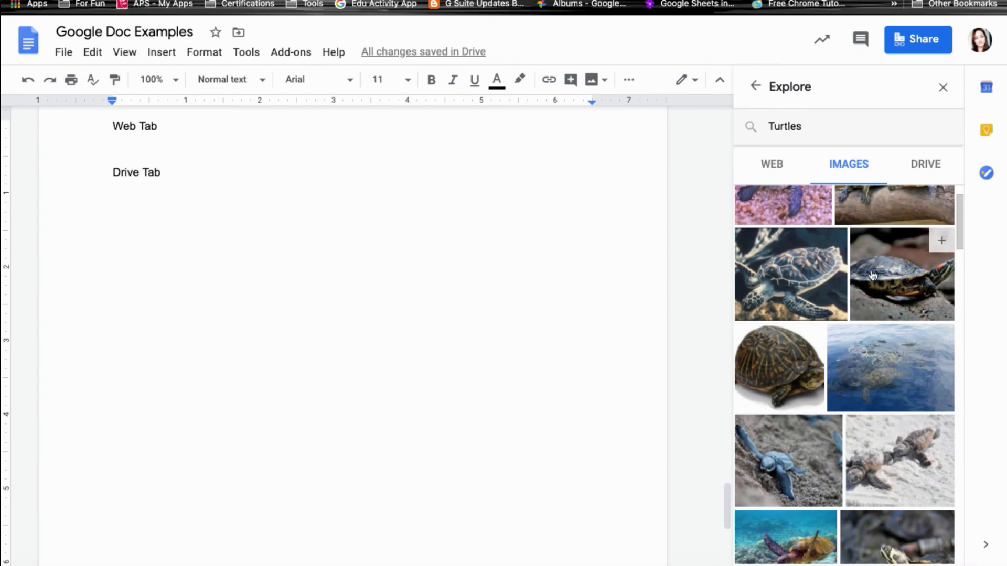
Open the Live Science 'Turtle Facts' web result and select its first paragraph.
{"action": "left_click", "coordinate": [779, 171]}
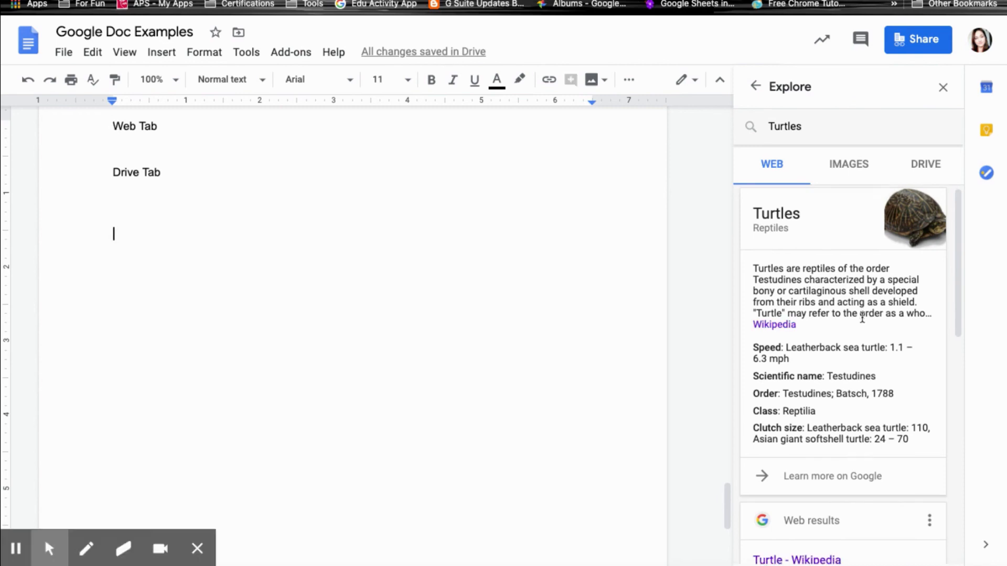
{"action": "scroll", "coordinate": [860, 323], "scroll_direction": "down", "scroll_amount": 7}
{"action": "scroll", "coordinate": [862, 318], "scroll_direction": "down", "scroll_amount": 3}
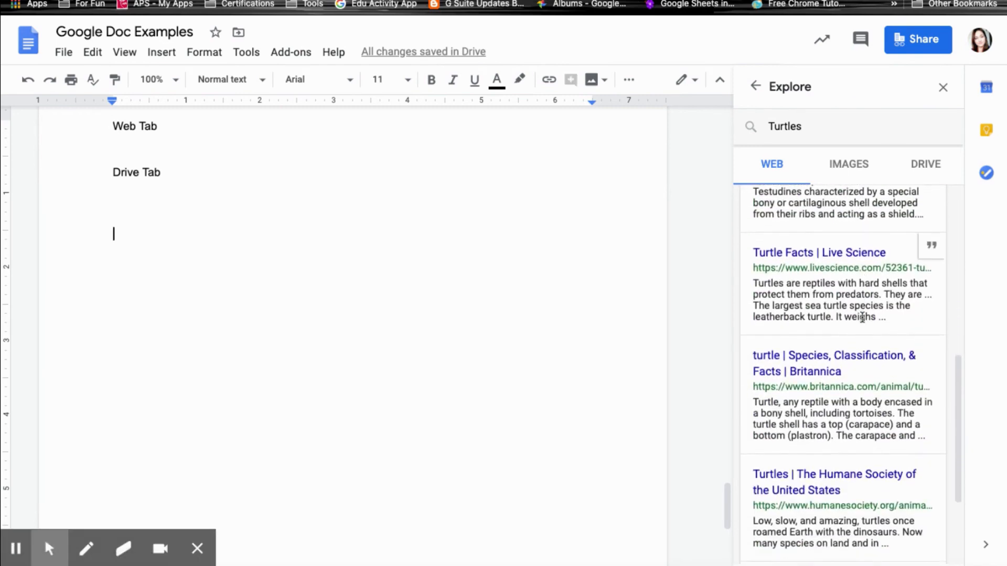
{"action": "left_click", "coordinate": [830, 227]}
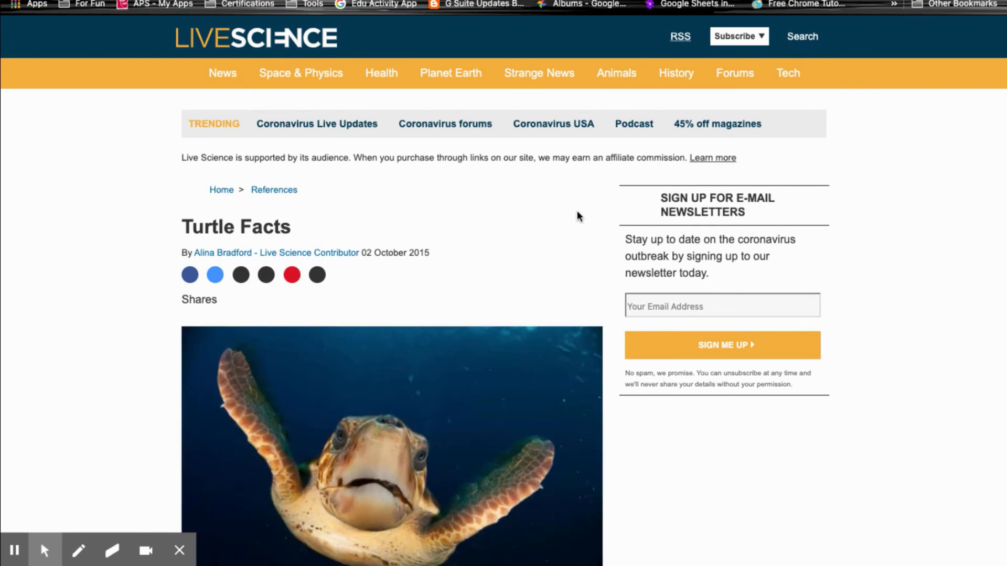
{"action": "scroll", "coordinate": [579, 355], "scroll_direction": "down", "scroll_amount": 10}
{"action": "scroll", "coordinate": [579, 356], "scroll_direction": "down", "scroll_amount": 1}
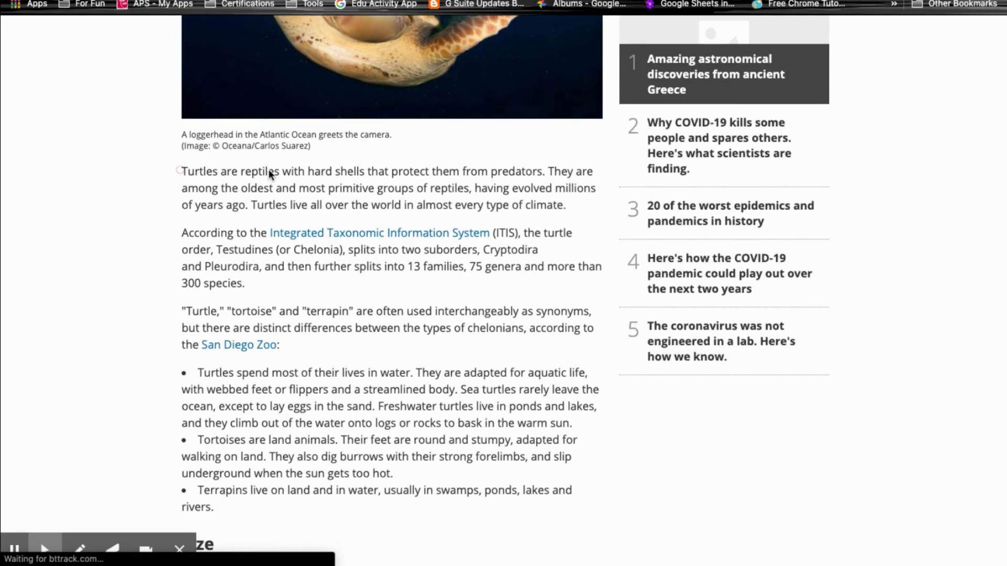
{"action": "left_click_drag", "start_coordinate": [182, 171], "coordinate": [262, 173]}
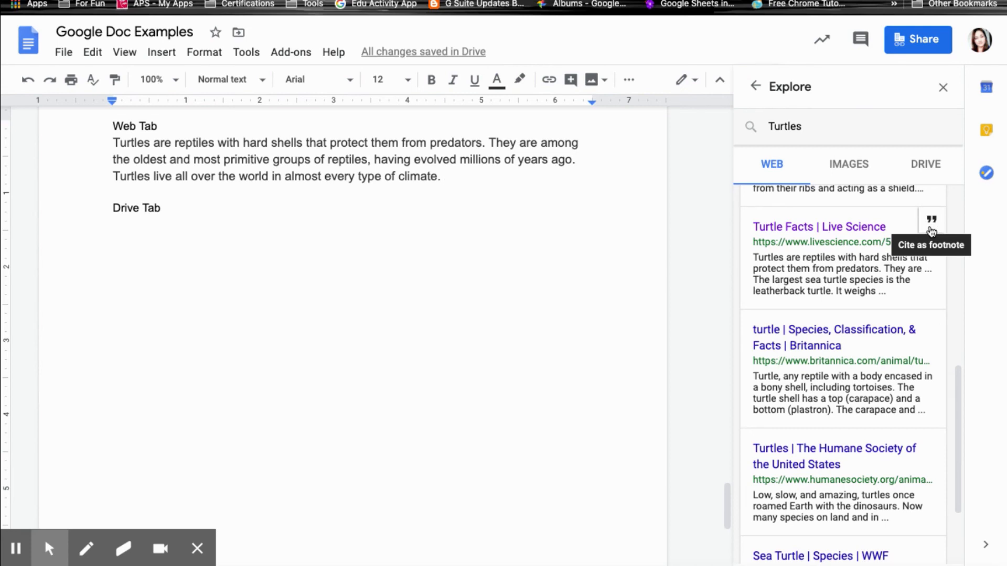
Cite the Live Science article as a footnote using APA citation format.
{"action": "left_click", "coordinate": [931, 230]}
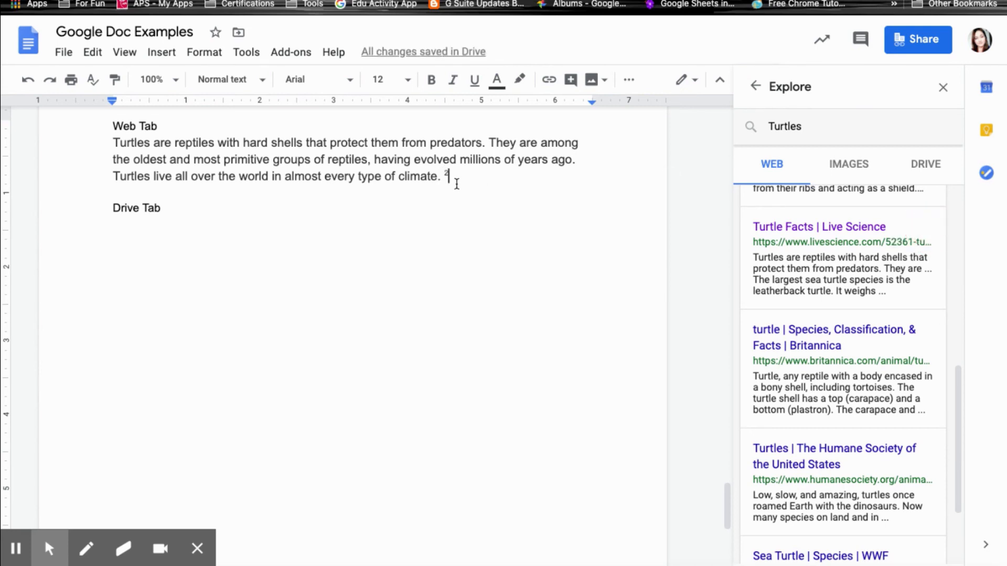
{"action": "scroll", "coordinate": [488, 281], "scroll_direction": "down", "scroll_amount": 6}
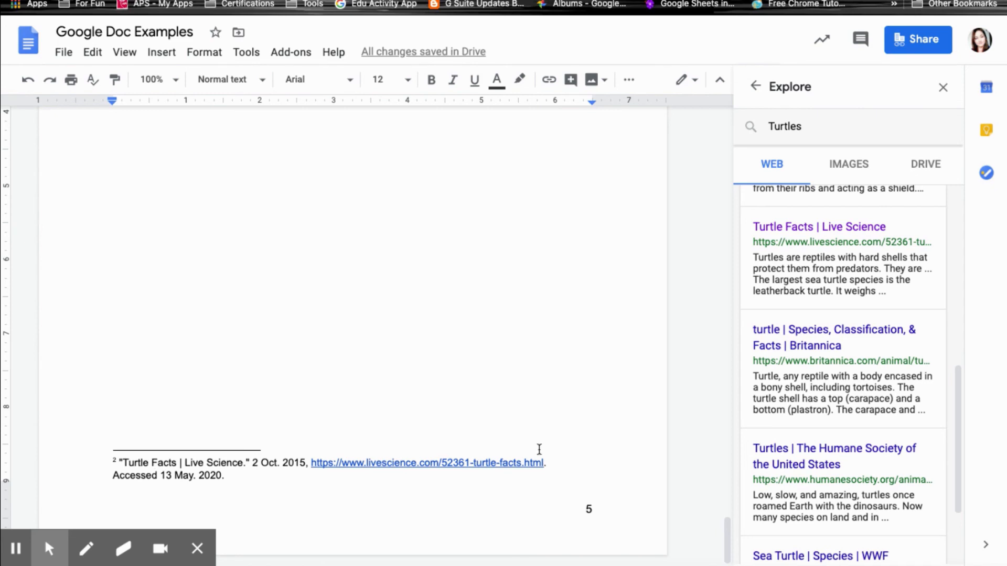
{"action": "scroll", "coordinate": [820, 362], "scroll_direction": "up", "scroll_amount": 5}
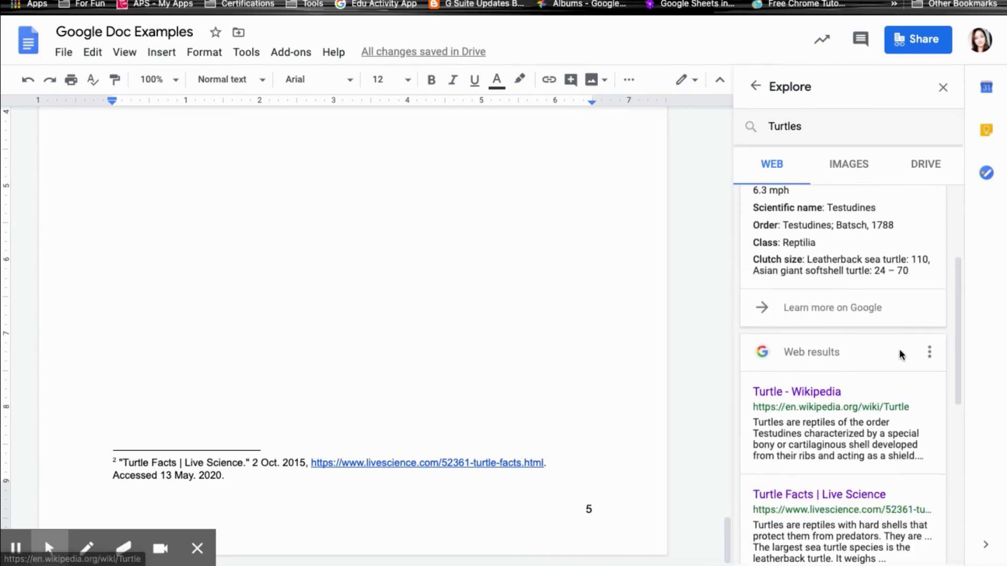
{"action": "left_click", "coordinate": [931, 356]}
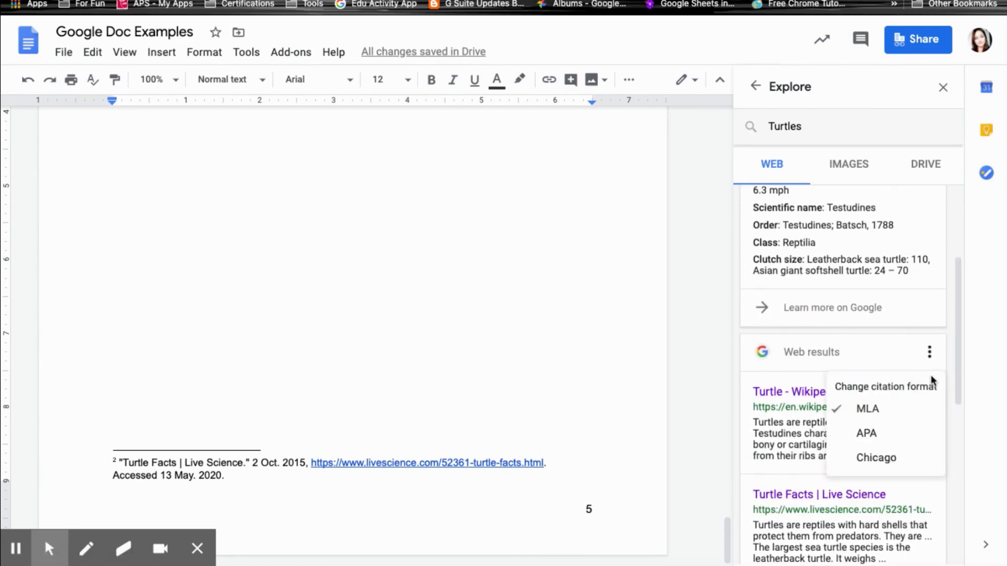
{"action": "scroll", "coordinate": [899, 415], "scroll_direction": "down", "scroll_amount": 4}
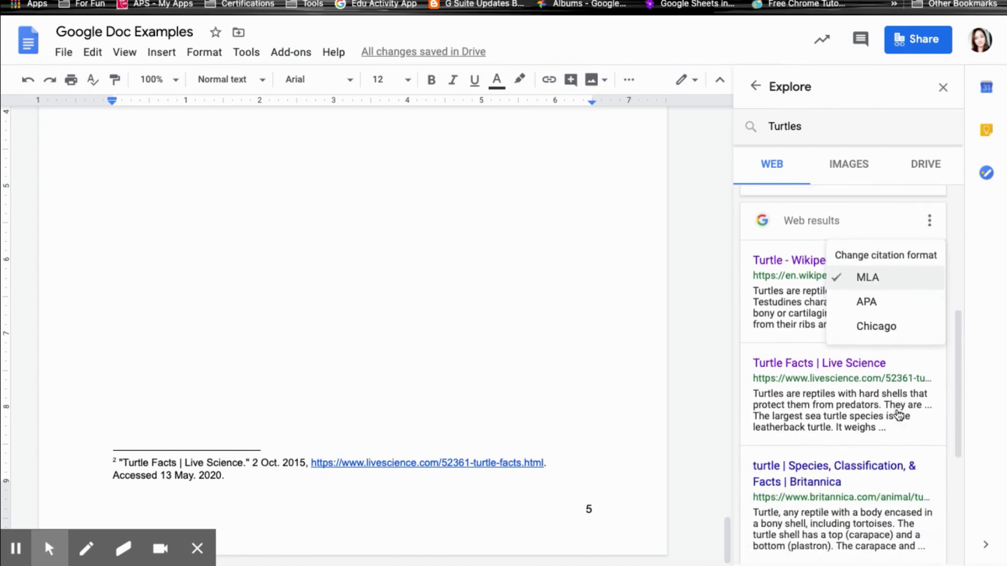
{"action": "left_click", "coordinate": [866, 264]}
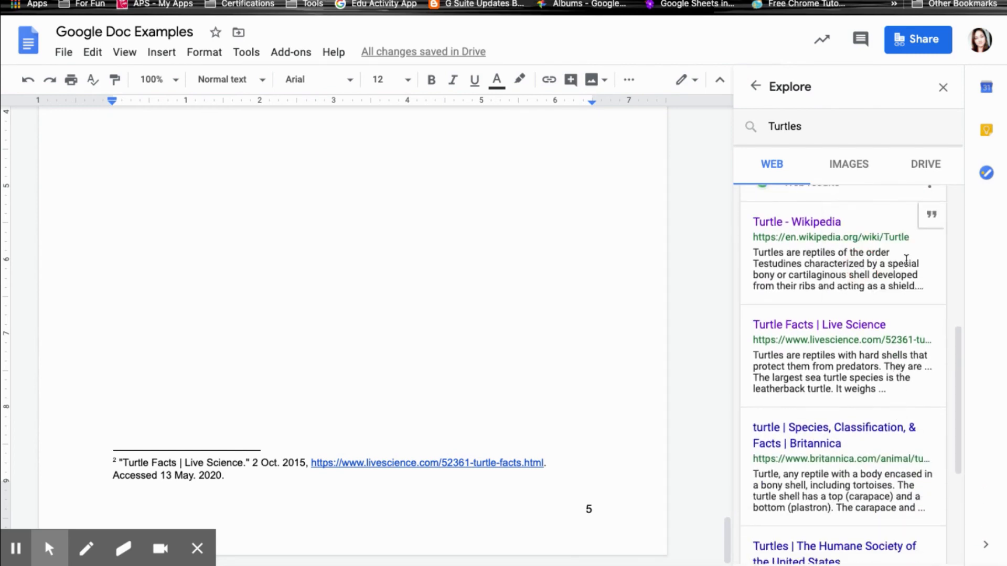
Switch citations to Chicago format, then open the first Drive result for Turtles.
{"action": "scroll", "coordinate": [923, 238], "scroll_direction": "up", "scroll_amount": 1}
{"action": "left_click", "coordinate": [929, 232]}
{"action": "left_click", "coordinate": [891, 340]}
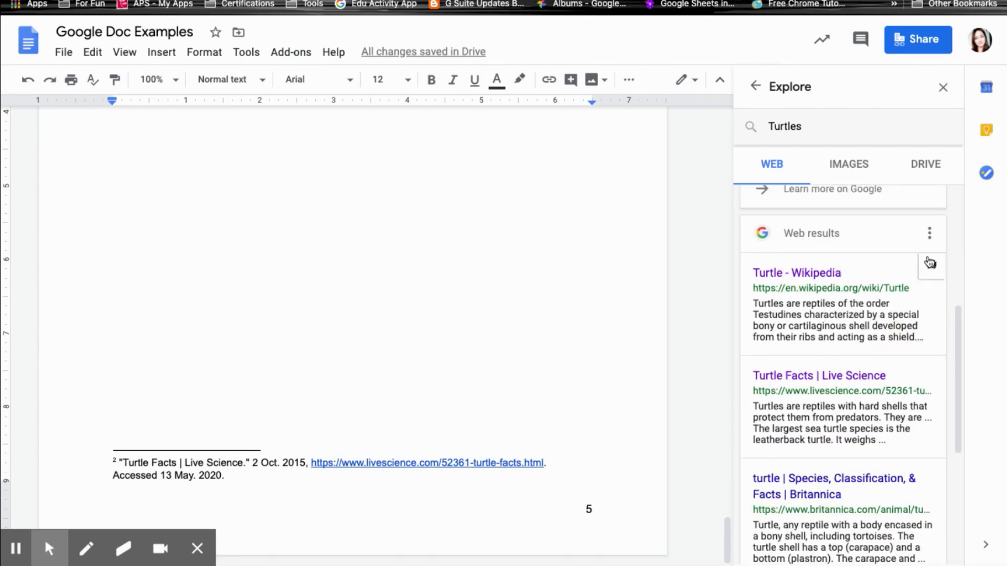
{"action": "left_click", "coordinate": [931, 234]}
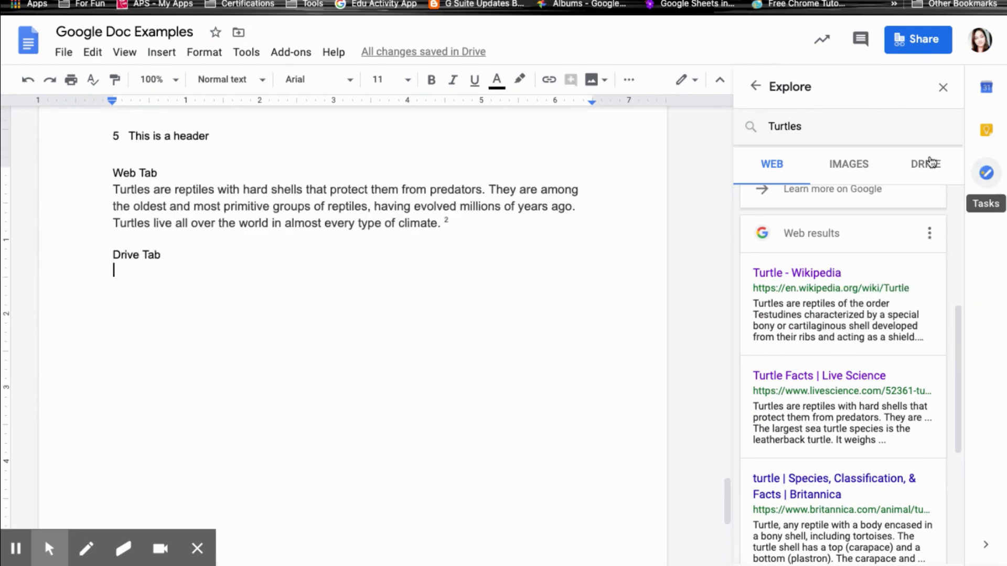
{"action": "left_click", "coordinate": [929, 162]}
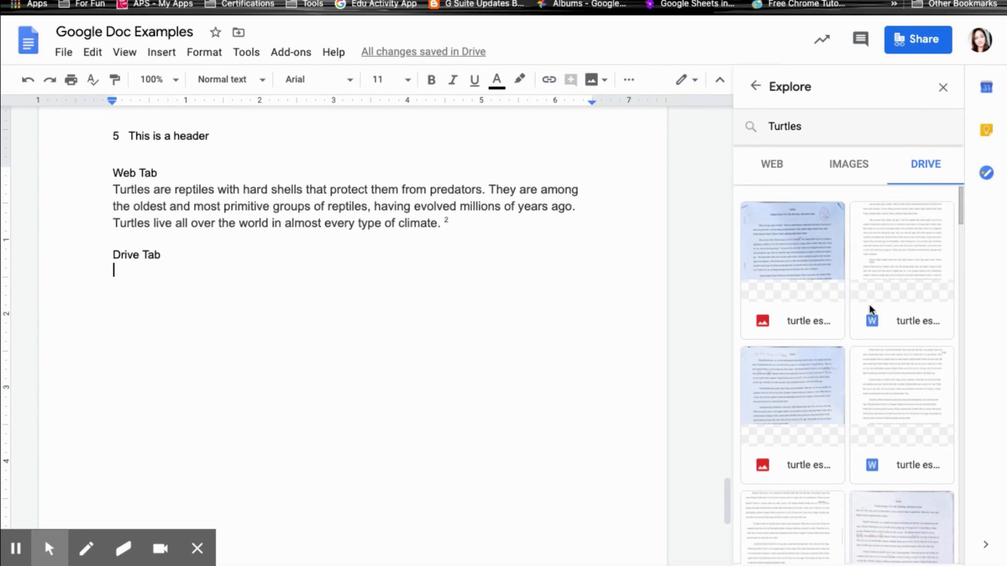
{"action": "left_click", "coordinate": [801, 275]}
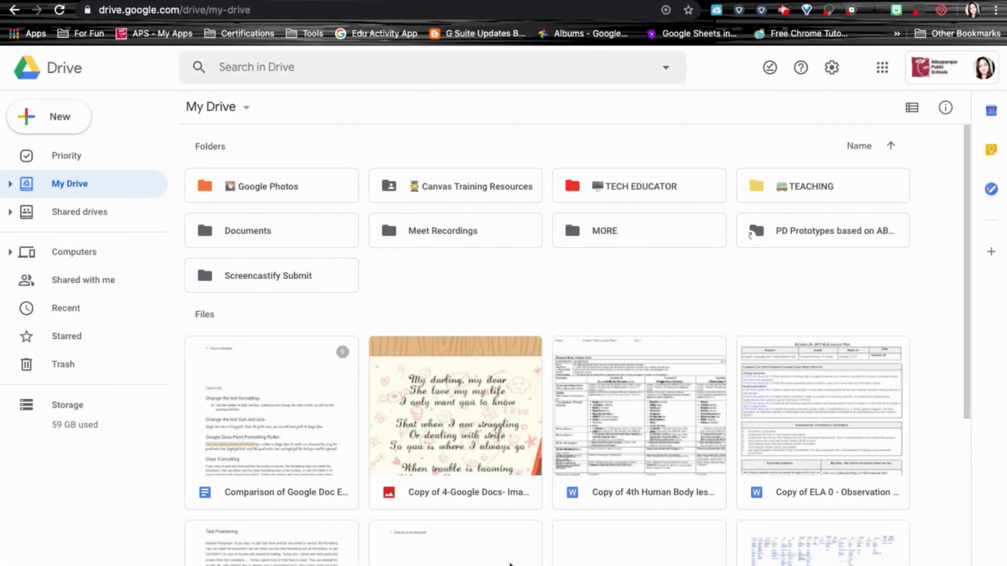
Open 'Copy of 4th Human Body lesson plan.doc' from Drive with Google Docs.
{"action": "left_click", "coordinate": [631, 437]}
{"action": "double_click", "coordinate": [630, 434]}
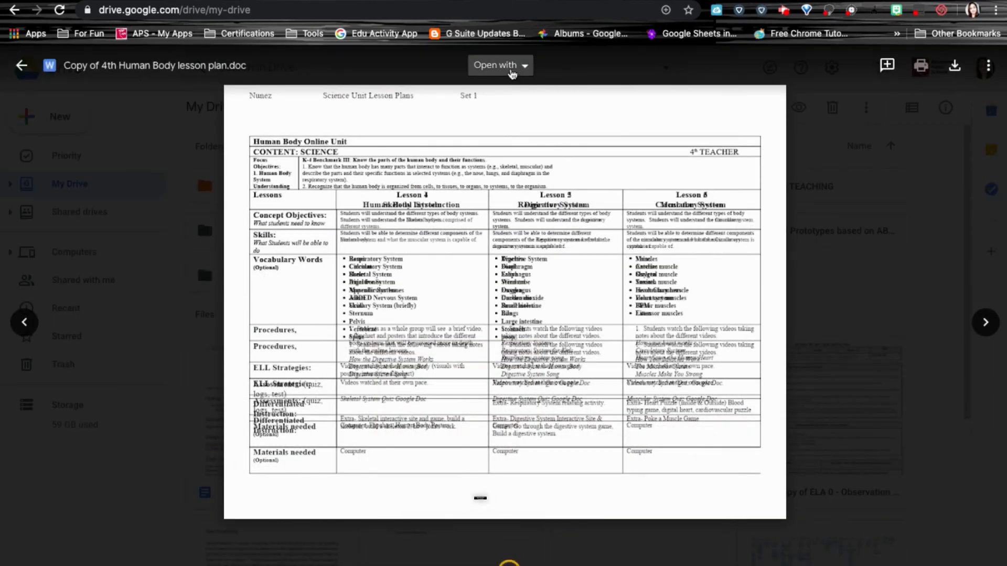
{"action": "left_click", "coordinate": [514, 75]}
{"action": "left_click", "coordinate": [519, 112]}
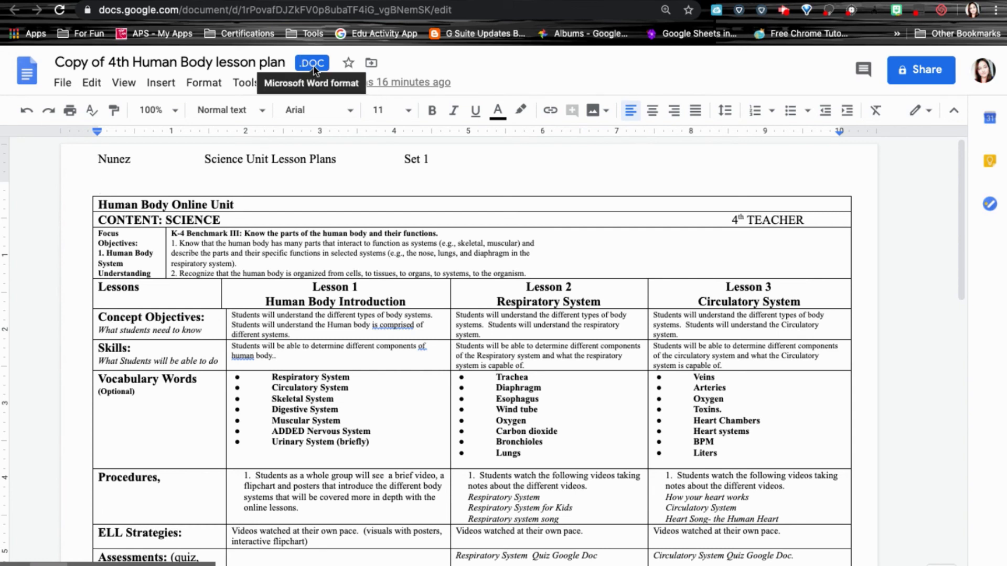
Save the Word lesson plan as a native Google Docs copy with File > Save as Google Docs.
{"action": "left_click", "coordinate": [68, 86]}
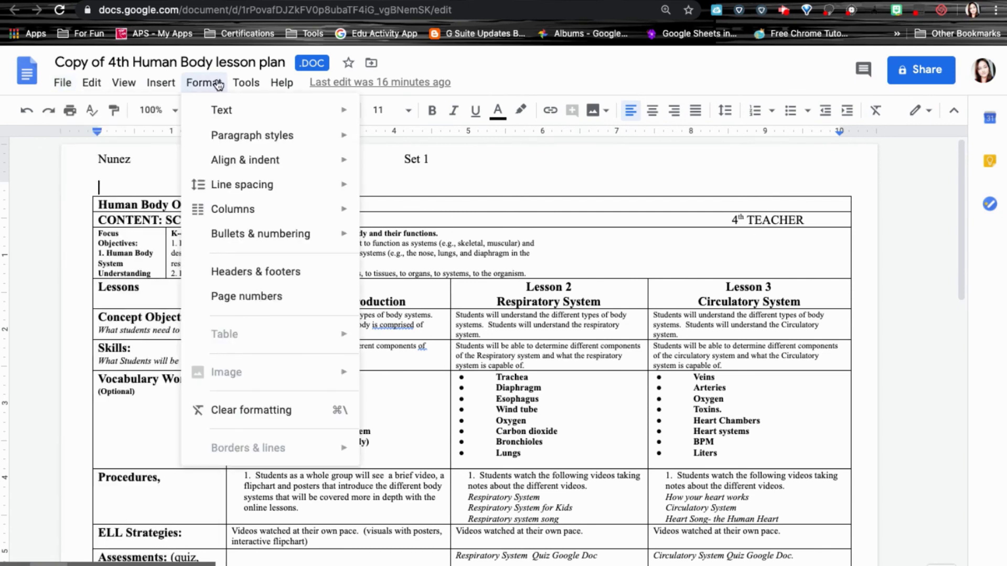
{"action": "mouse_move", "coordinate": [250, 82]}
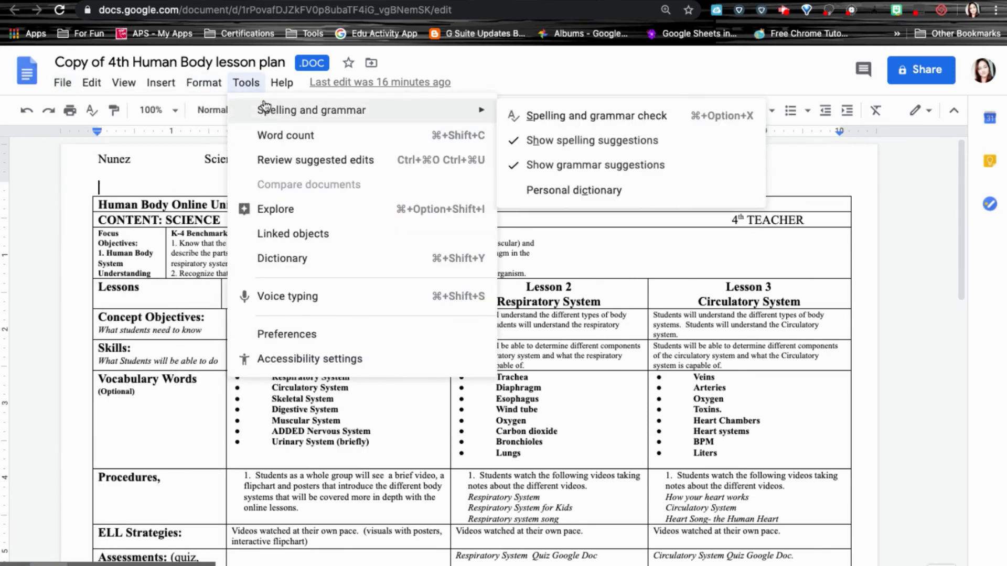
{"action": "left_click", "coordinate": [246, 84]}
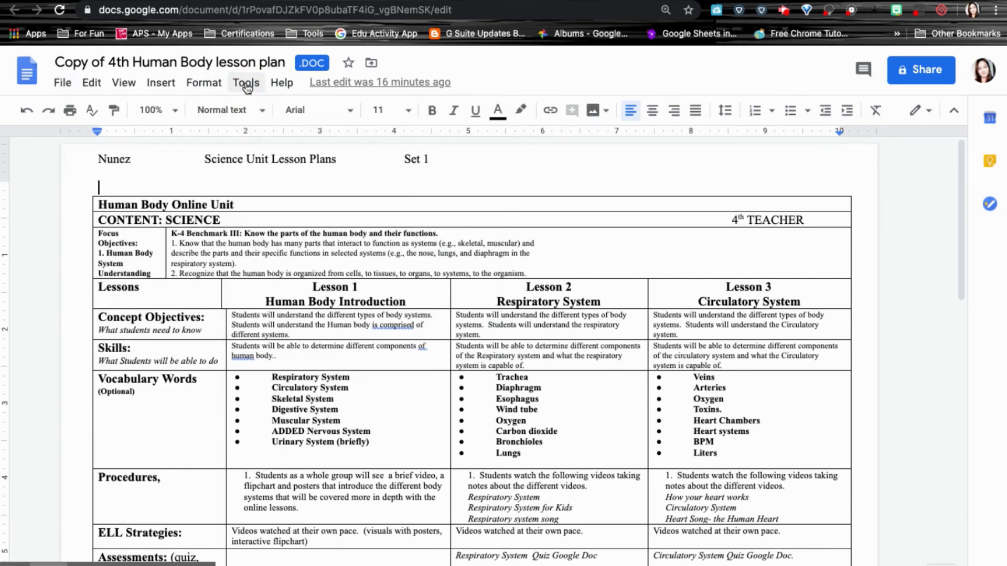
{"action": "left_click", "coordinate": [63, 83]}
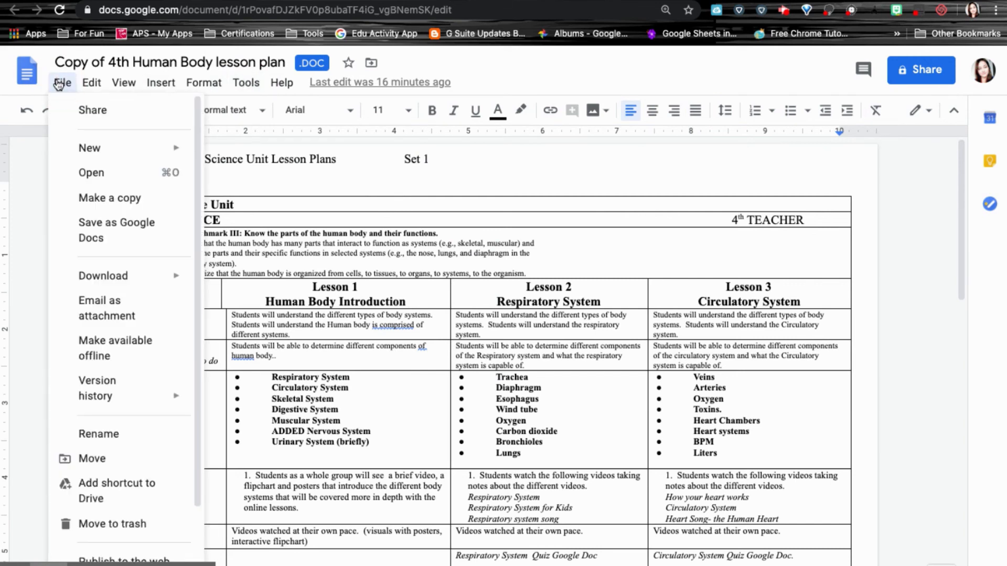
{"action": "left_click", "coordinate": [148, 222]}
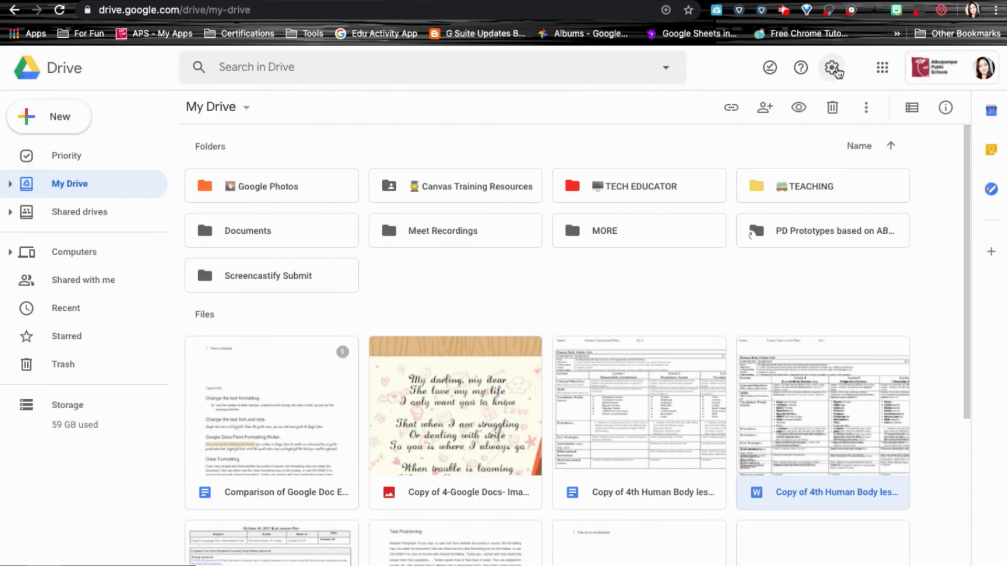
Review the Drive setting that converts uploads to Google Docs format, leaving it unchanged.
{"action": "left_click", "coordinate": [831, 67]}
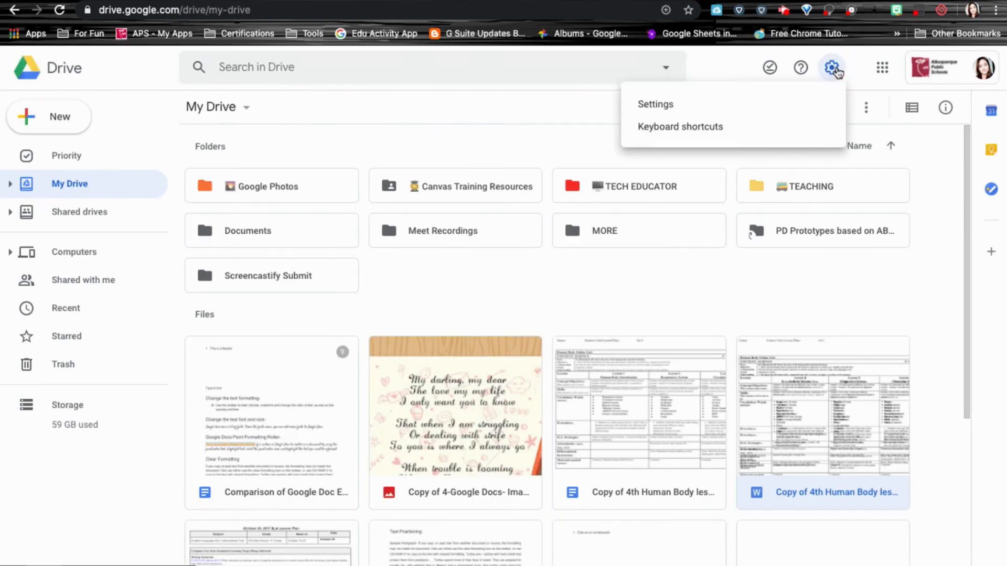
{"action": "left_click", "coordinate": [699, 103]}
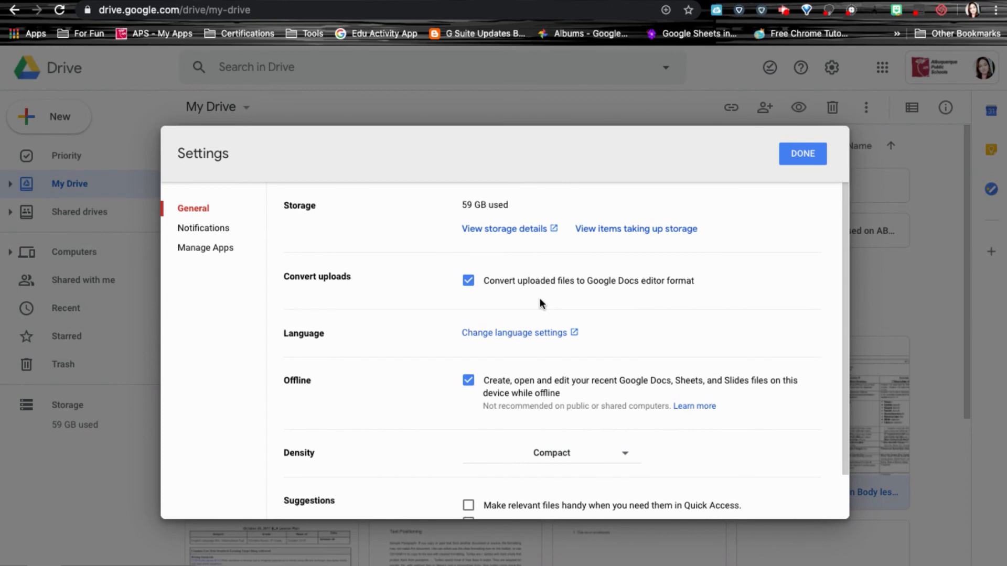
{"action": "left_click", "coordinate": [806, 151]}
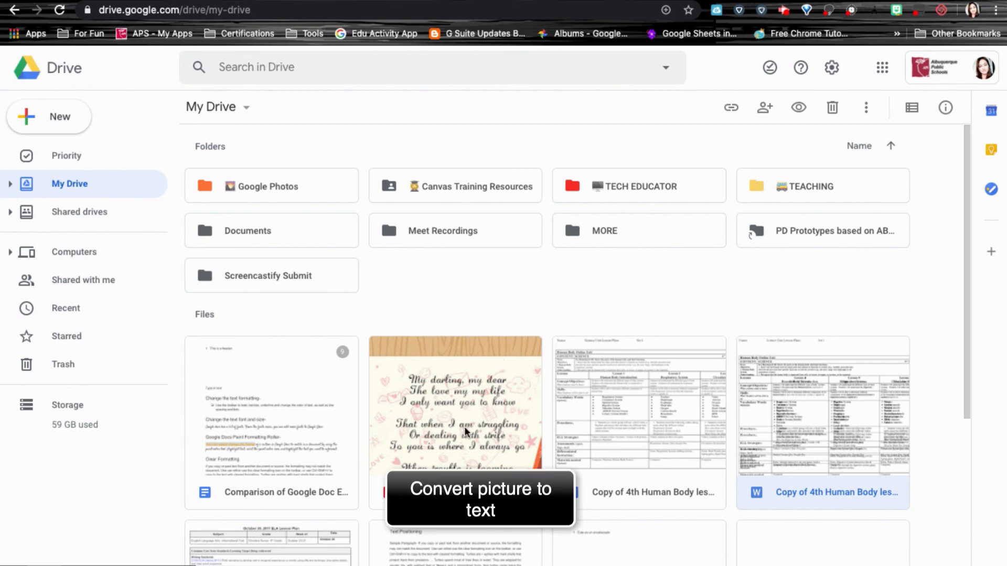
Preview the poem image file, close it, and bring up its actions menu.
{"action": "double_click", "coordinate": [477, 376]}
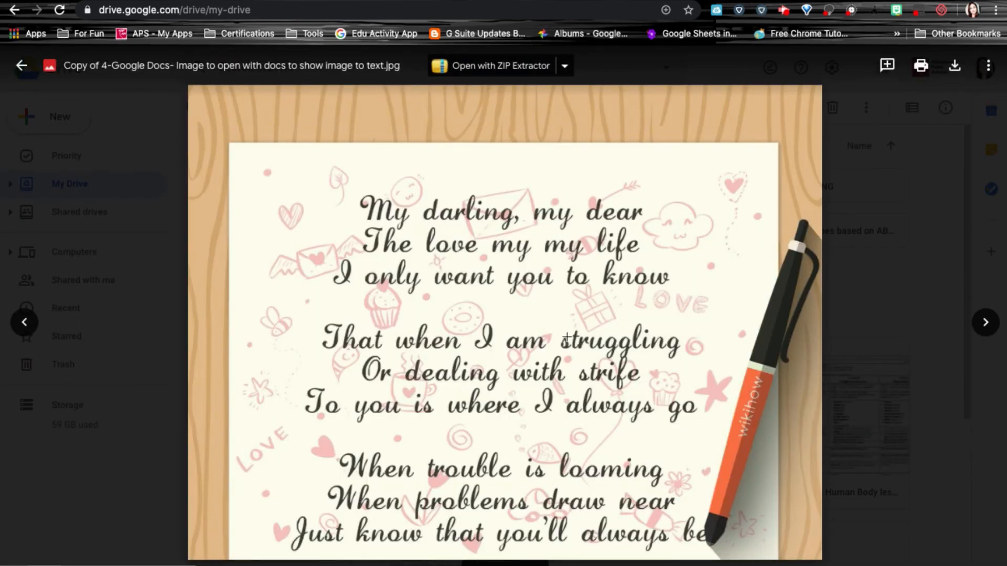
{"action": "left_click", "coordinate": [139, 130]}
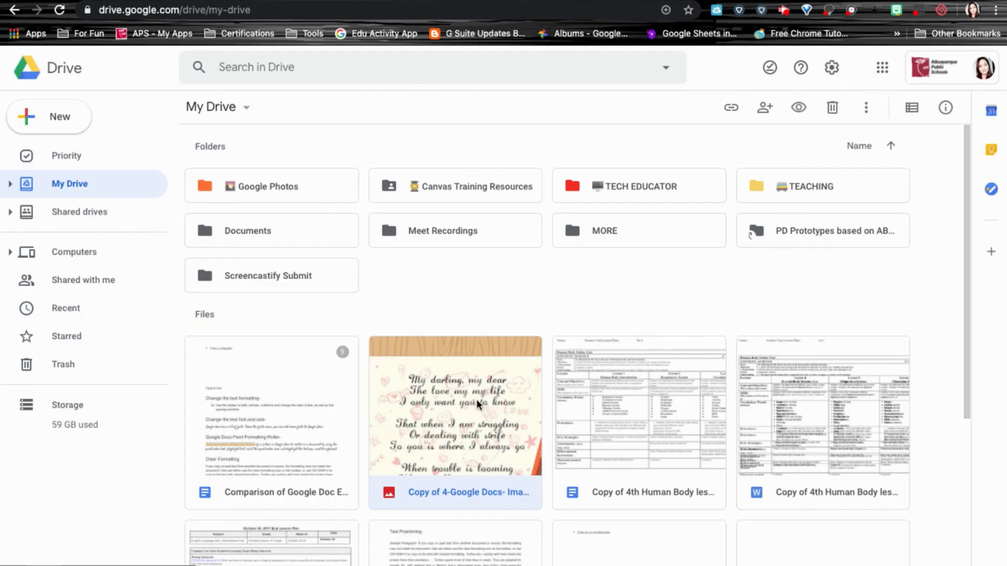
{"action": "right_click", "coordinate": [476, 399]}
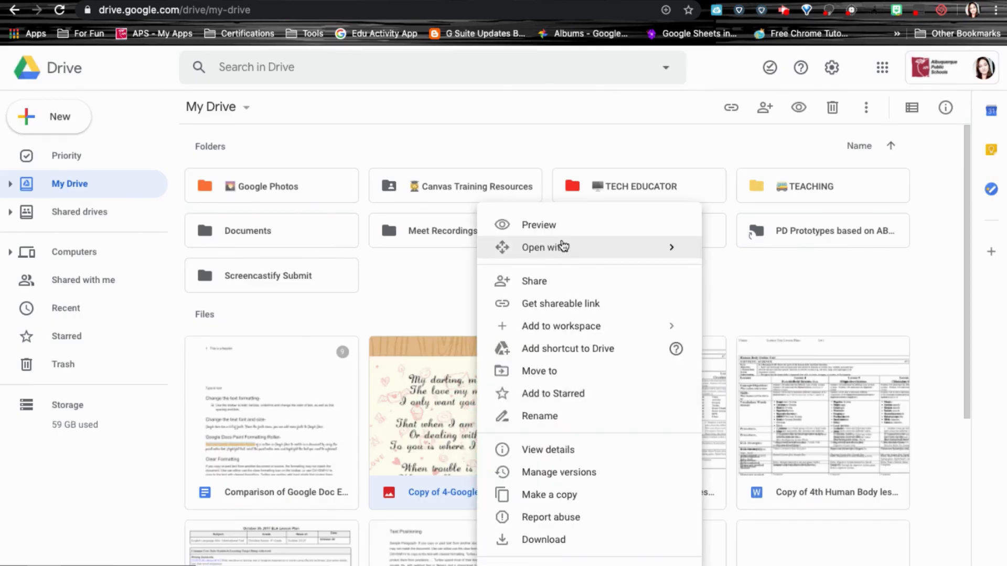
Open the poem image with Google Docs and scroll down to its extracted text below the image.
{"action": "mouse_move", "coordinate": [548, 247]}
{"action": "left_click", "coordinate": [775, 260]}
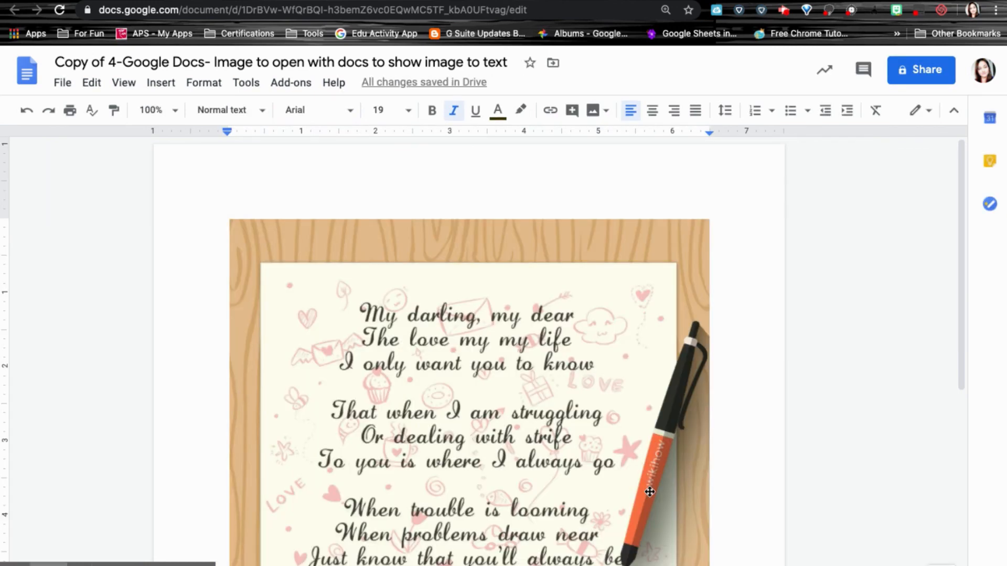
{"action": "left_click", "coordinate": [663, 494]}
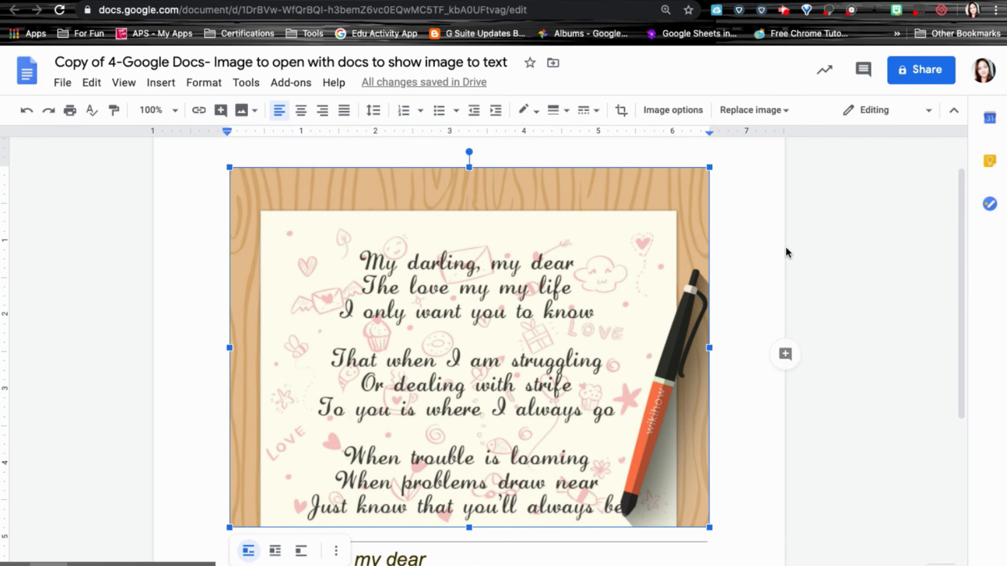
{"action": "left_click", "coordinate": [750, 234]}
{"action": "scroll", "coordinate": [776, 226], "scroll_direction": "down", "scroll_amount": 3}
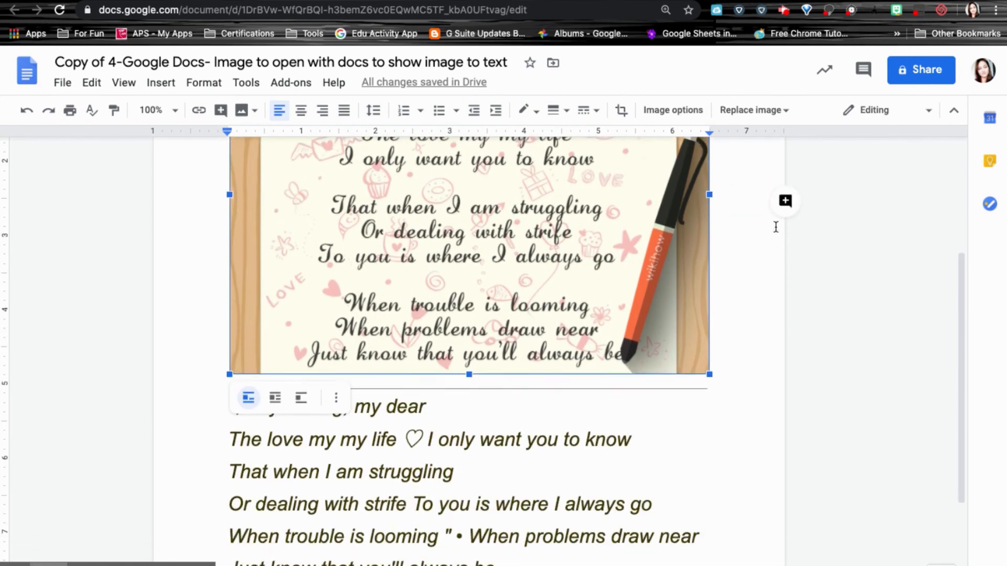
{"action": "scroll", "coordinate": [775, 226], "scroll_direction": "down", "scroll_amount": 3}
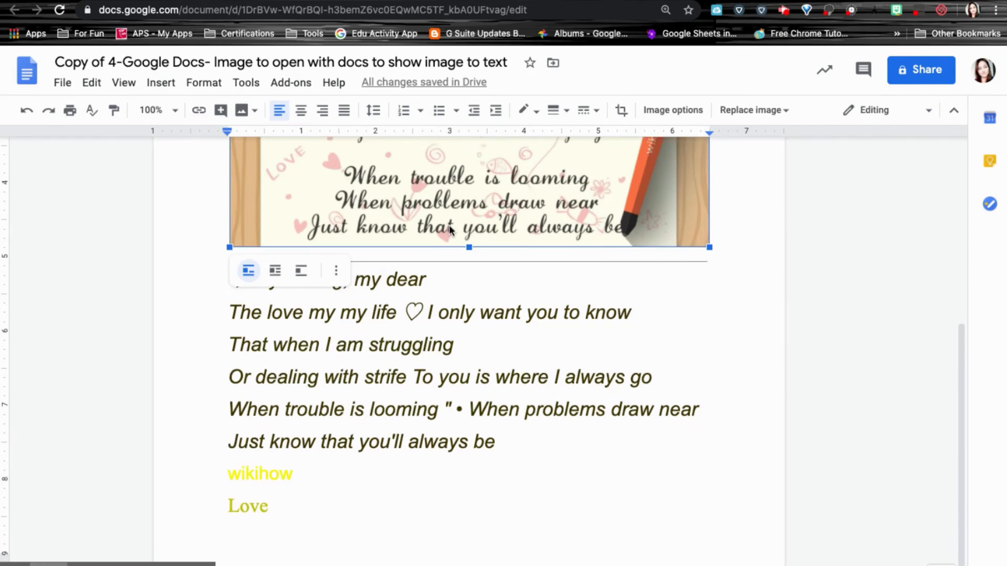
{"action": "left_click", "coordinate": [450, 282]}
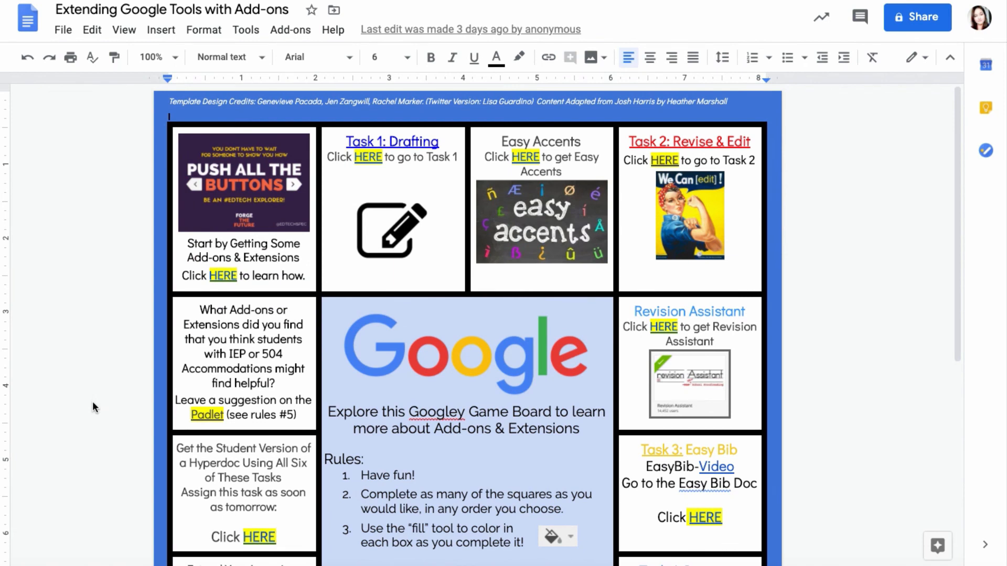
Scroll through the Extending Google Tools with Add-ons game board of add-on and extension tasks.
{"action": "scroll", "coordinate": [446, 443], "scroll_direction": "down", "scroll_amount": 2}
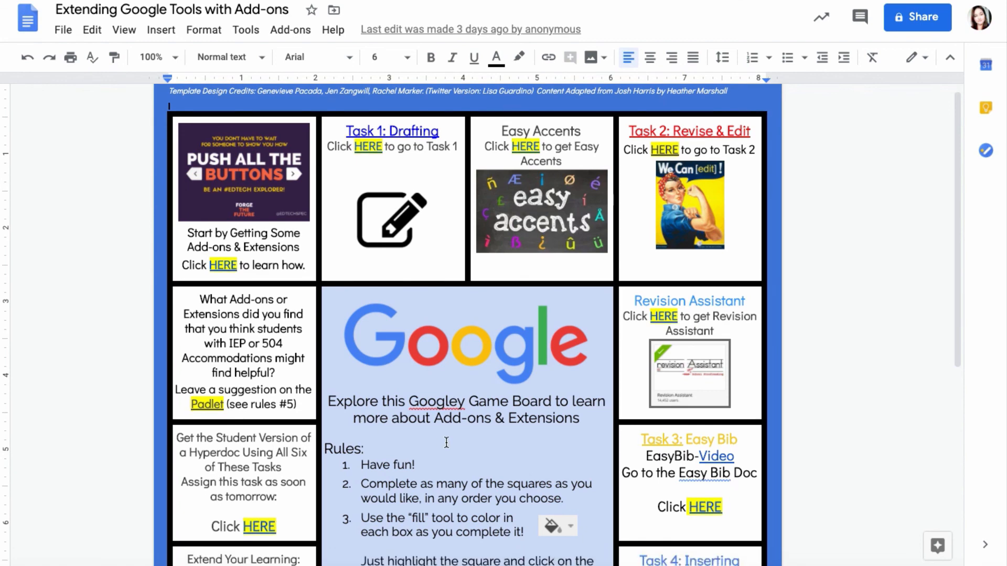
{"action": "scroll", "coordinate": [446, 443], "scroll_direction": "down", "scroll_amount": 3}
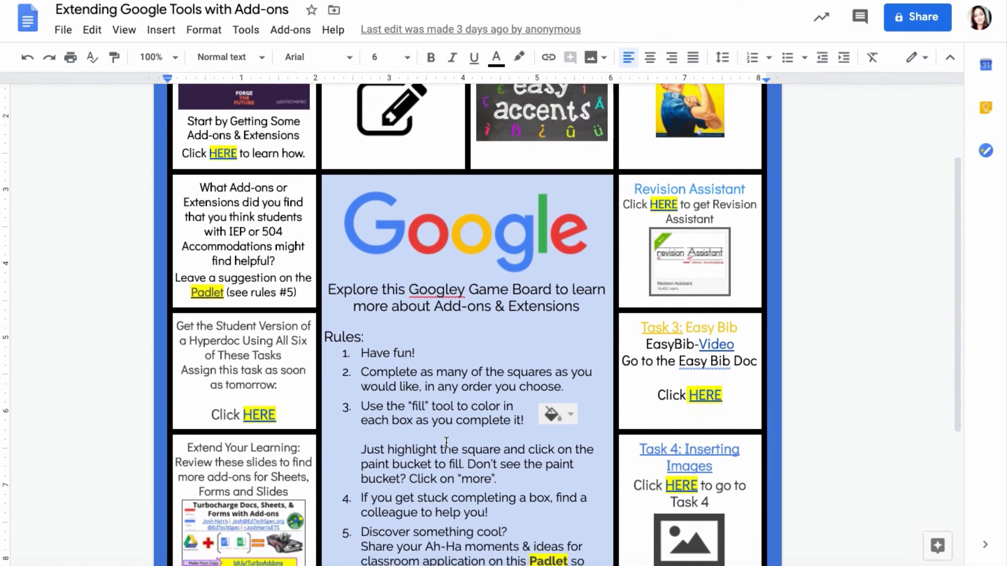
{"action": "scroll", "coordinate": [446, 443], "scroll_direction": "down", "scroll_amount": 1}
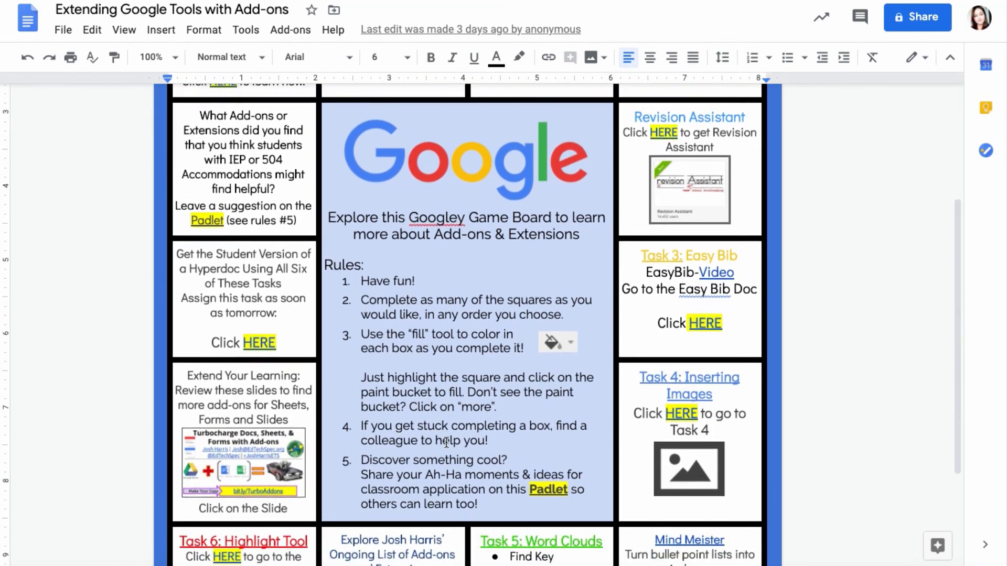
{"action": "scroll", "coordinate": [386, 250], "scroll_direction": "up", "scroll_amount": 6}
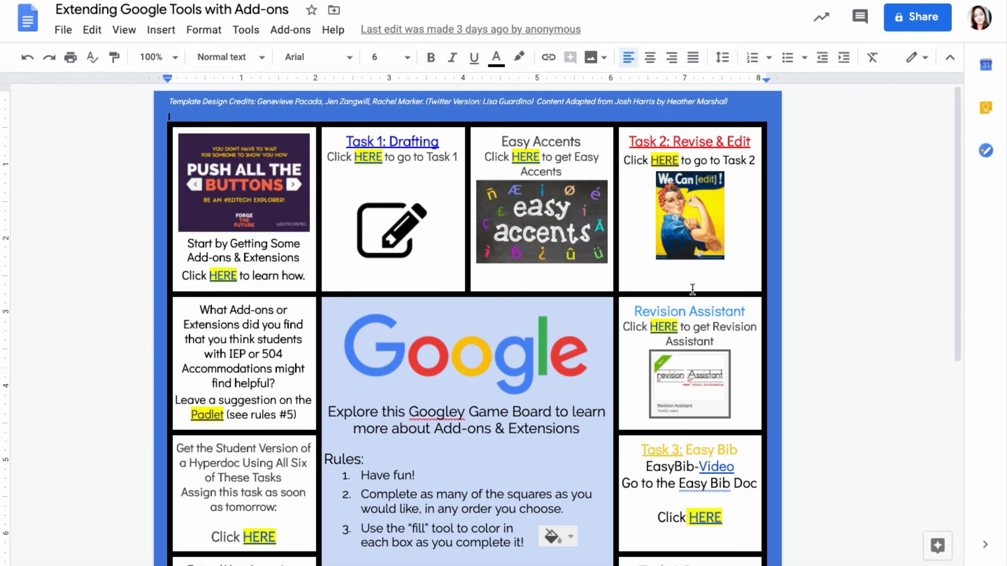
{"action": "scroll", "coordinate": [692, 289], "scroll_direction": "down", "scroll_amount": 5}
{"action": "scroll", "coordinate": [692, 289], "scroll_direction": "down", "scroll_amount": 1}
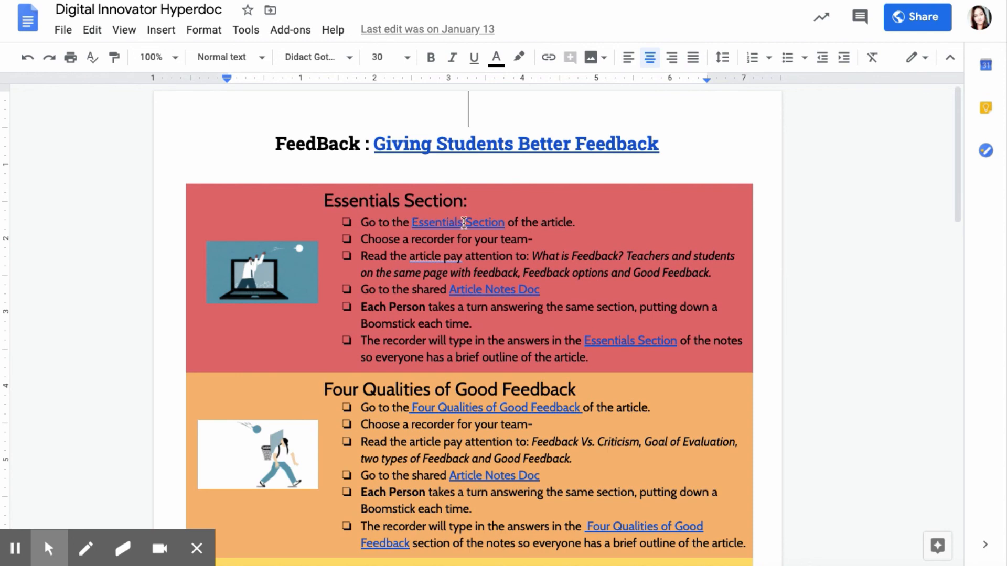
Scroll down through the Digital Innovator Hyperdoc's feedback sections.
{"action": "scroll", "coordinate": [475, 226], "scroll_direction": "down", "scroll_amount": 2}
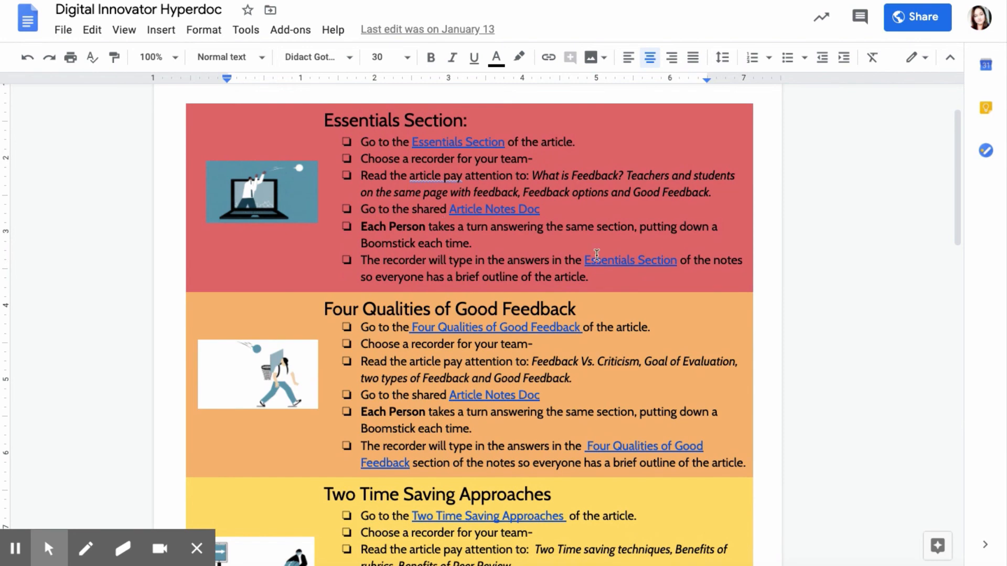
{"action": "scroll", "coordinate": [597, 256], "scroll_direction": "down", "scroll_amount": 1}
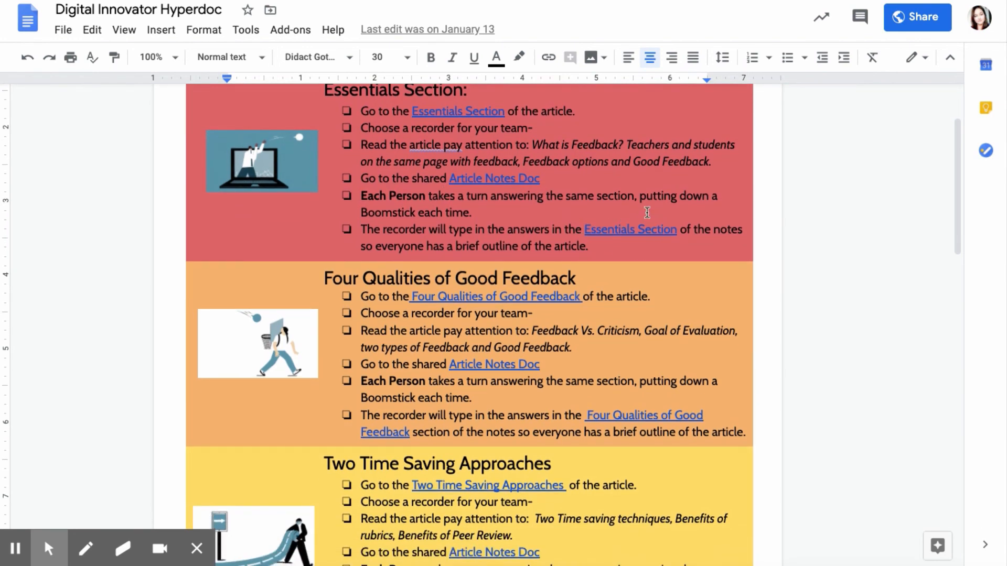
{"action": "scroll", "coordinate": [646, 212], "scroll_direction": "down", "scroll_amount": 6}
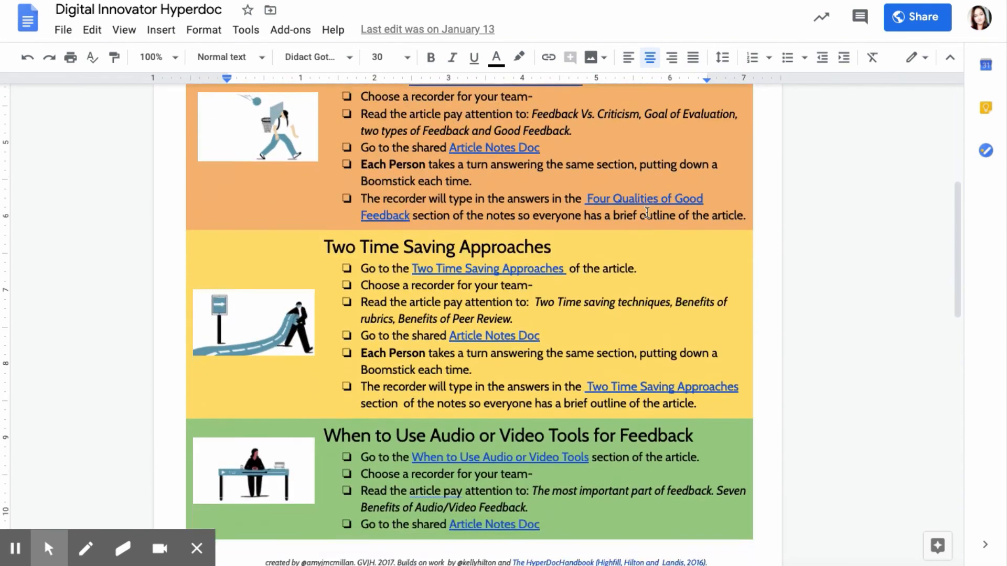
{"action": "scroll", "coordinate": [646, 213], "scroll_direction": "down", "scroll_amount": 7}
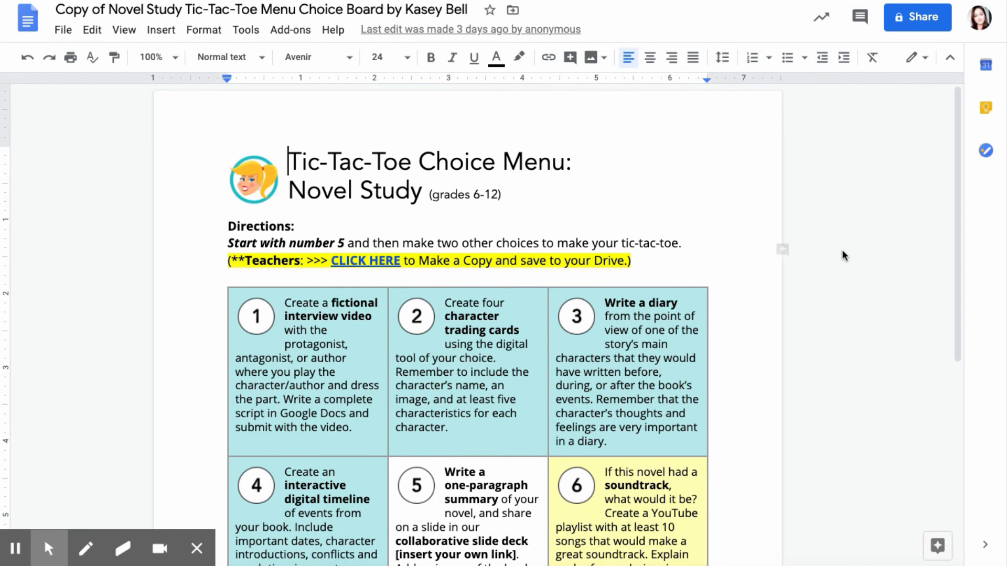
Scroll through the Research Outline Template's numbered outline, placing the cursor after items 6 and 8.
{"action": "scroll", "coordinate": [827, 331], "scroll_direction": "down", "scroll_amount": 5}
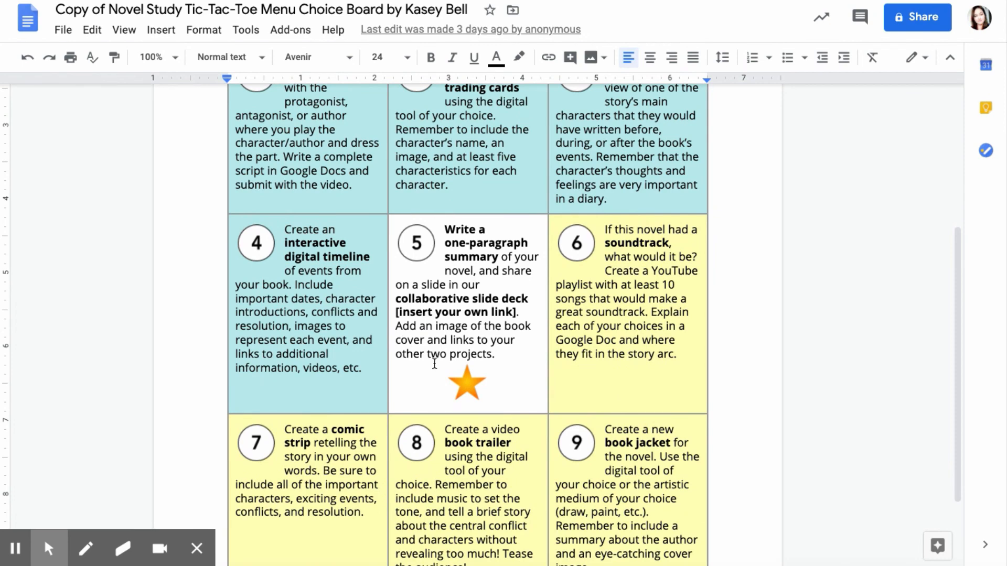
{"action": "scroll", "coordinate": [419, 252], "scroll_direction": "up", "scroll_amount": 1}
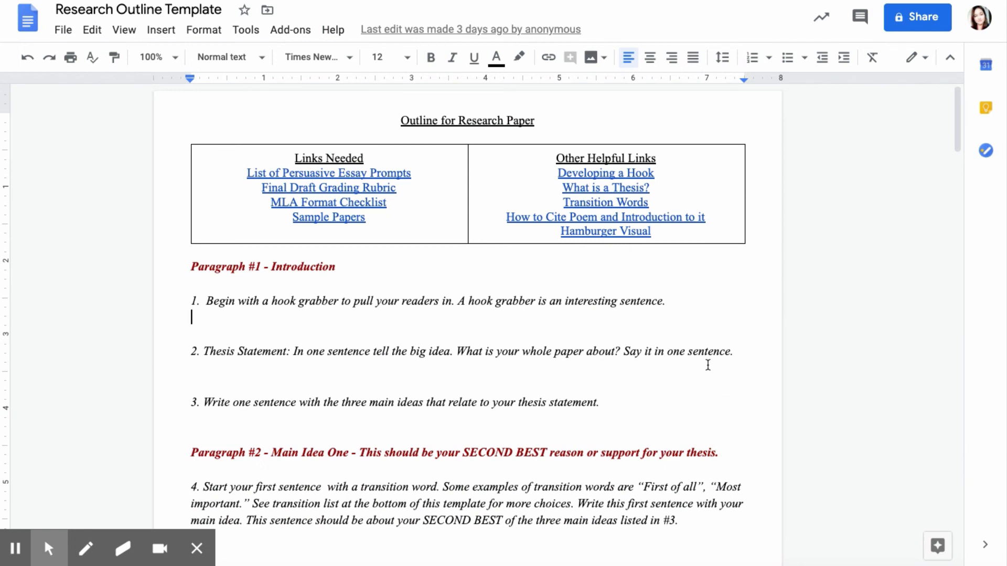
{"action": "scroll", "coordinate": [676, 350], "scroll_direction": "down", "scroll_amount": 1}
{"action": "scroll", "coordinate": [676, 349], "scroll_direction": "down", "scroll_amount": 6}
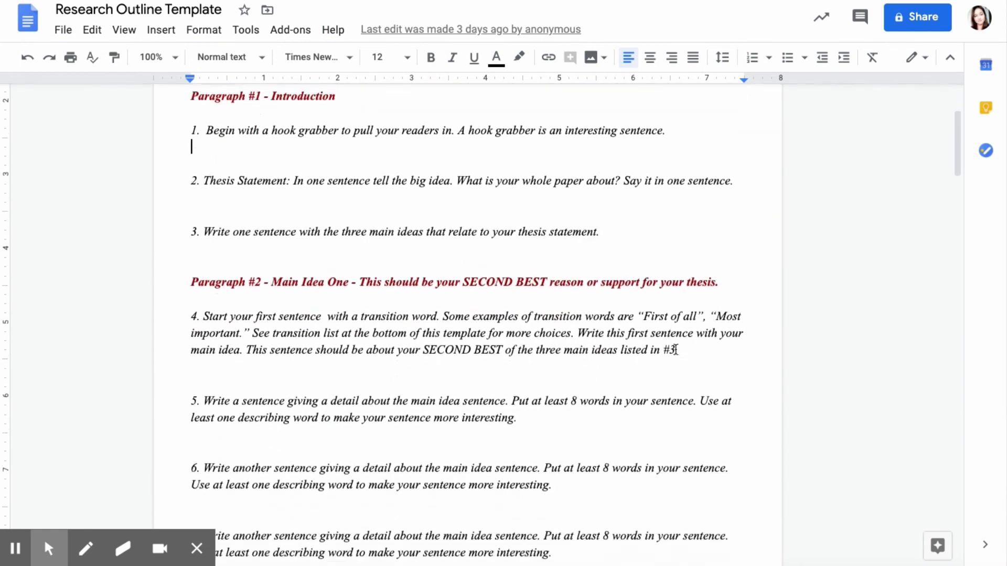
{"action": "scroll", "coordinate": [676, 349], "scroll_direction": "down", "scroll_amount": 2}
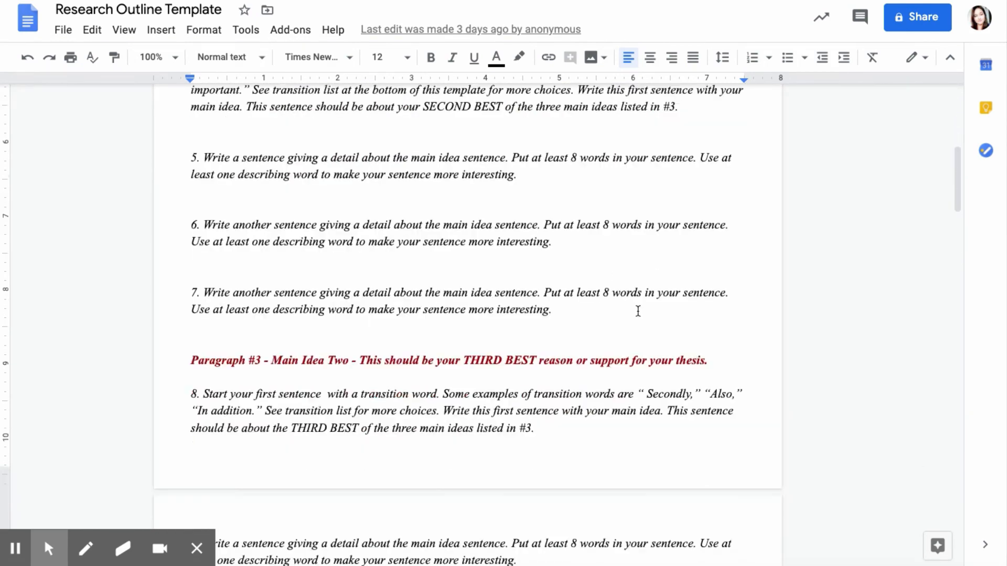
{"action": "left_click", "coordinate": [577, 240]}
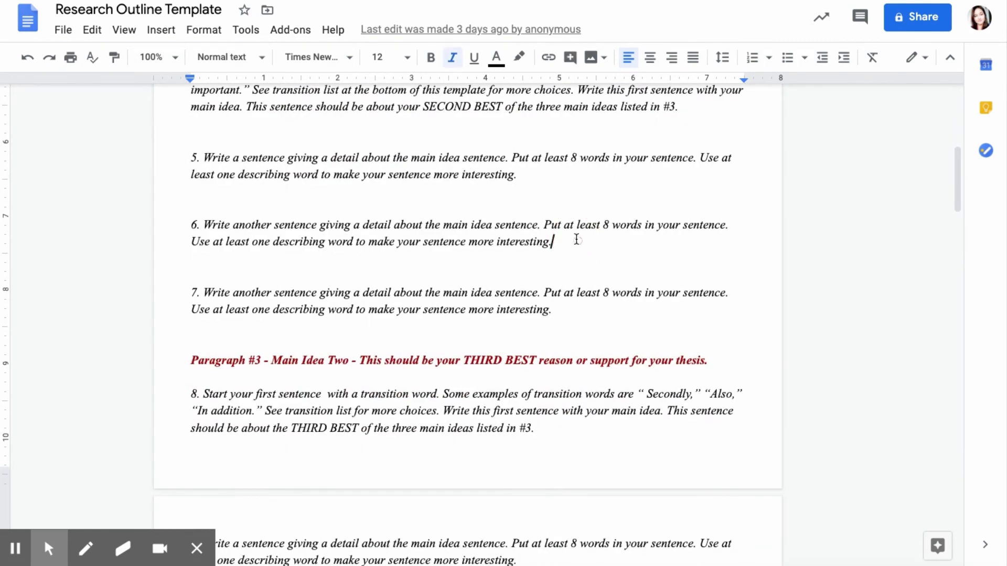
{"action": "left_click", "coordinate": [569, 427]}
Preview the List of Persuasive Essay Prompts link in the links table, then dismiss it.
{"action": "scroll", "coordinate": [569, 426], "scroll_direction": "up", "scroll_amount": 5}
{"action": "scroll", "coordinate": [569, 425], "scroll_direction": "up", "scroll_amount": 3}
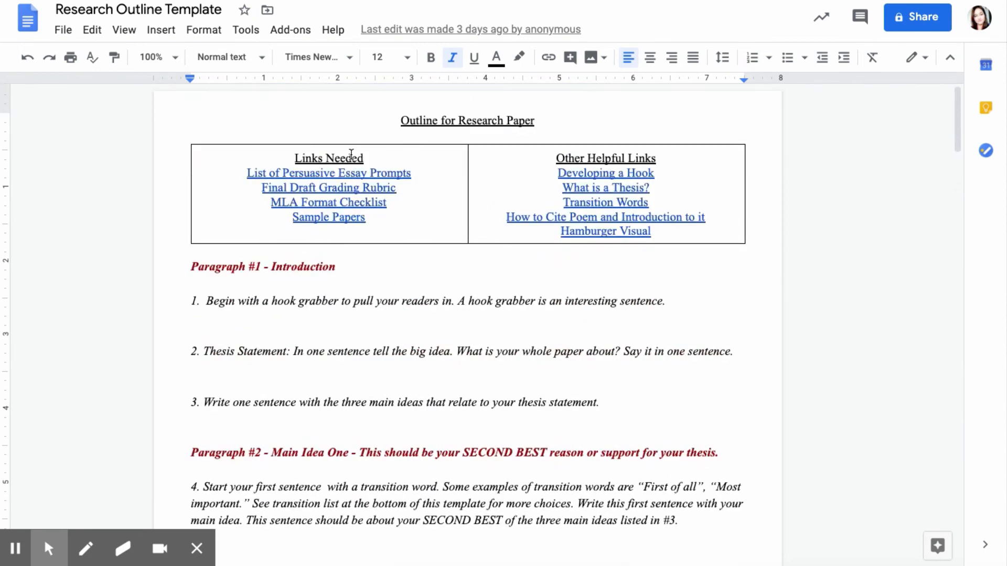
{"action": "left_click", "coordinate": [330, 173]}
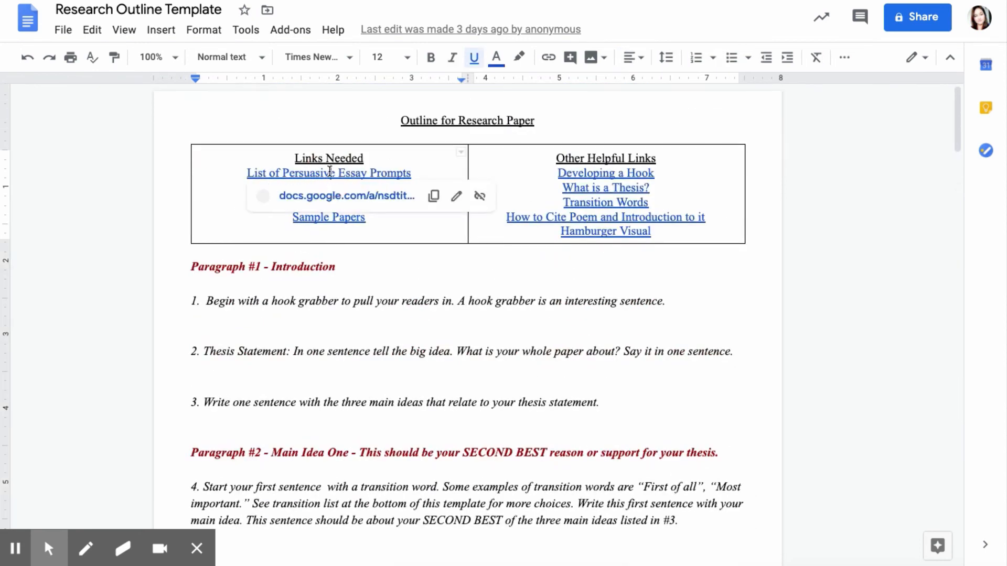
{"action": "left_click", "coordinate": [350, 138]}
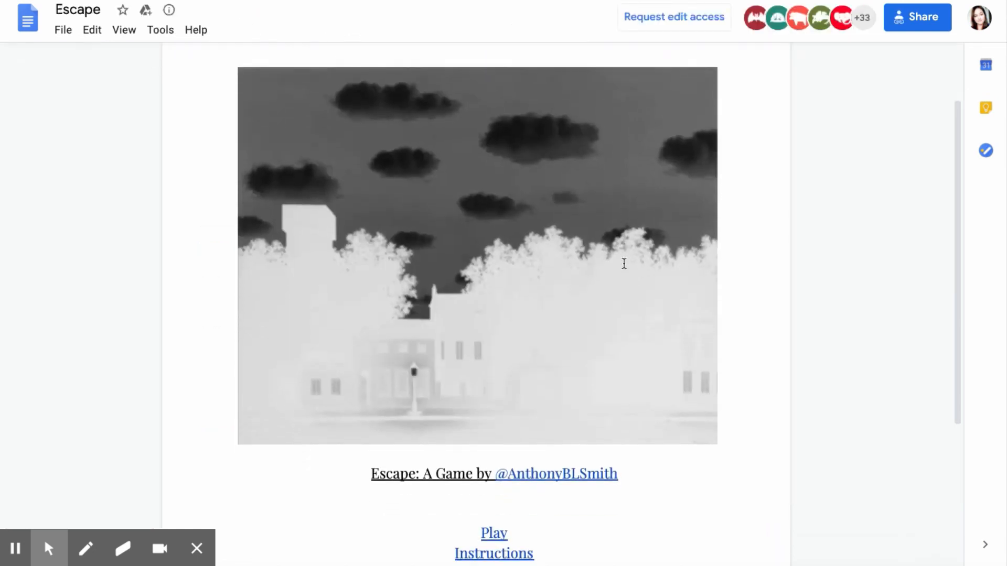
Scroll through the Escape game's Prologue story and follow the 'Sleep anyway.' link.
{"action": "scroll", "coordinate": [623, 263], "scroll_direction": "down", "scroll_amount": 2}
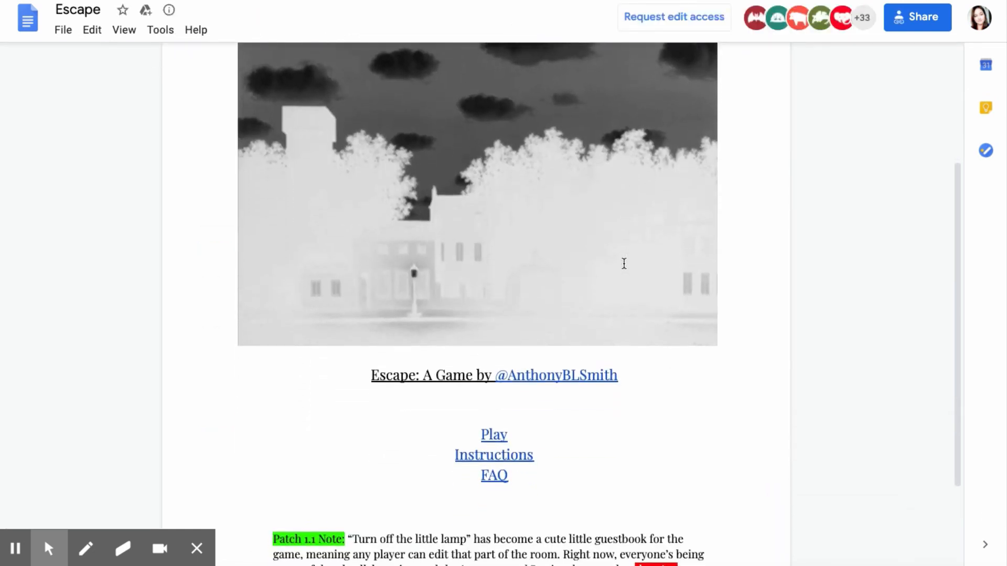
{"action": "scroll", "coordinate": [624, 264], "scroll_direction": "down", "scroll_amount": 2}
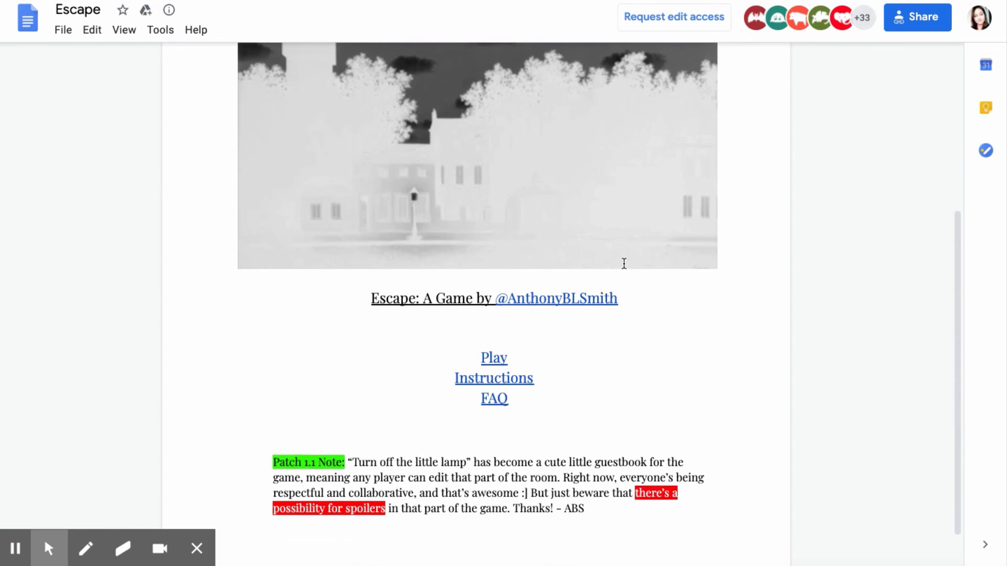
{"action": "scroll", "coordinate": [624, 263], "scroll_direction": "down", "scroll_amount": 1}
{"action": "scroll", "coordinate": [624, 263], "scroll_direction": "down", "scroll_amount": 1}
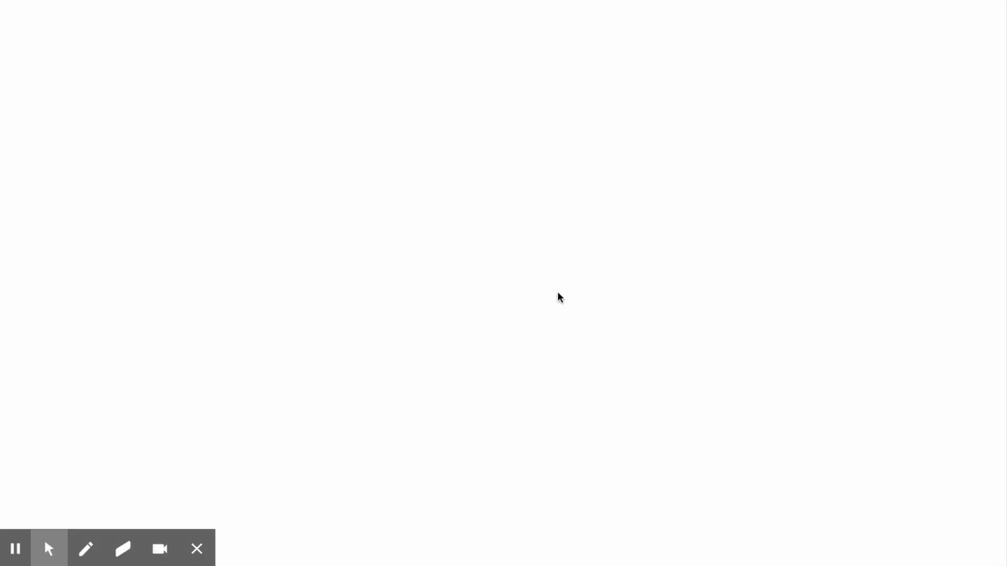
{"action": "scroll", "coordinate": [649, 370], "scroll_direction": "down", "scroll_amount": 6}
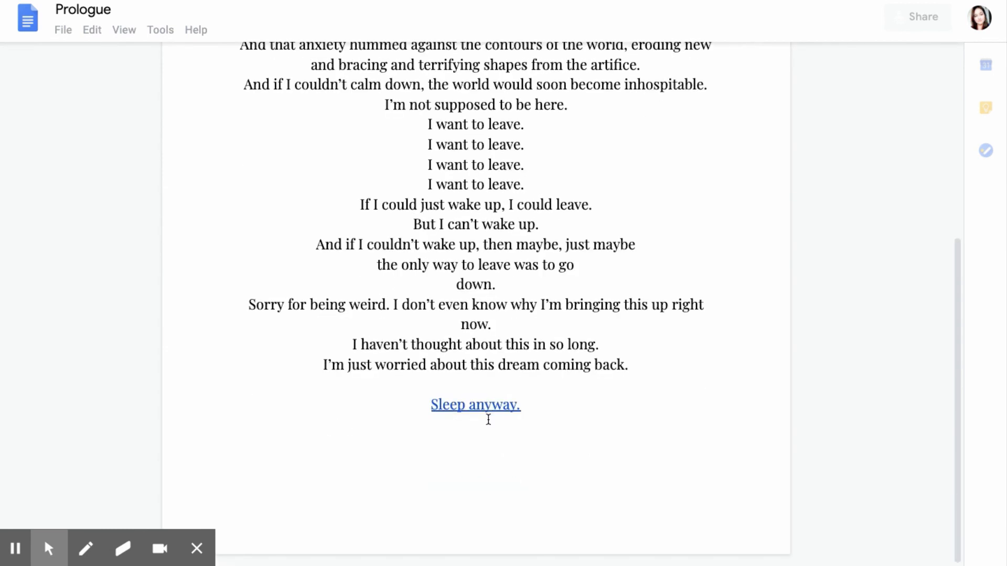
{"action": "left_click", "coordinate": [487, 407]}
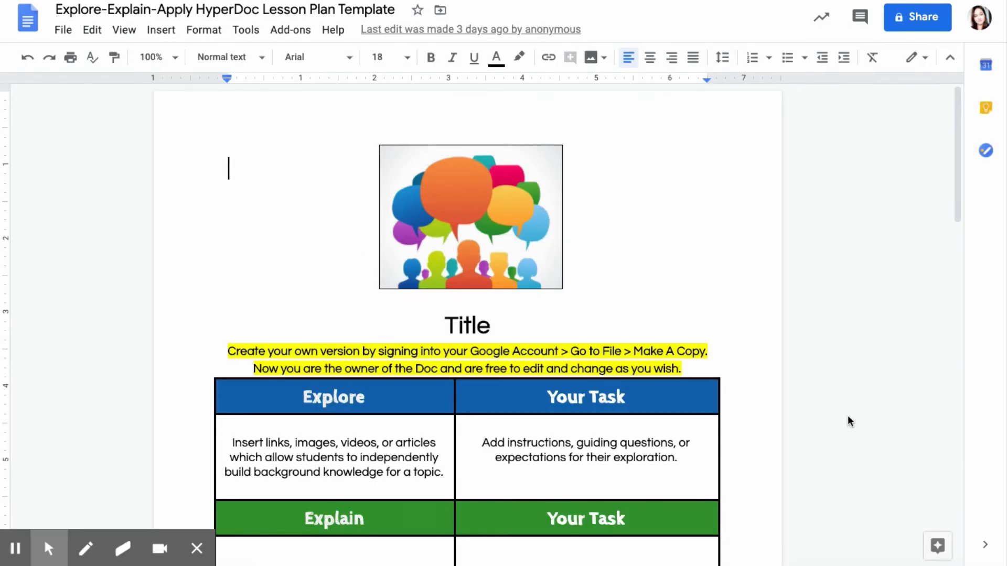
Scroll through the HyperDoc lesson plan template and the 4/6-4/10 Journal Entries template.
{"action": "scroll", "coordinate": [847, 417], "scroll_direction": "down", "scroll_amount": 3}
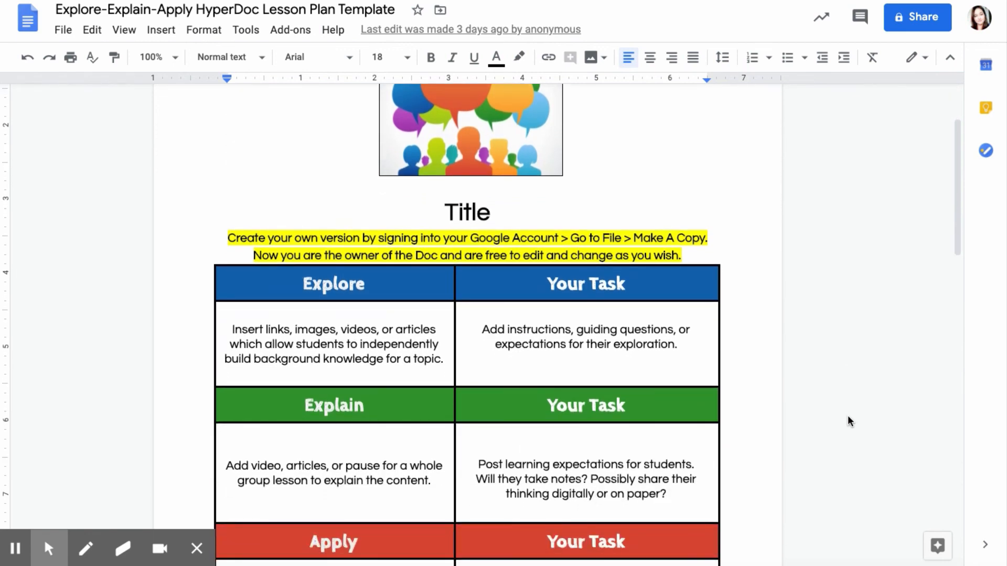
{"action": "scroll", "coordinate": [847, 417], "scroll_direction": "down", "scroll_amount": 3}
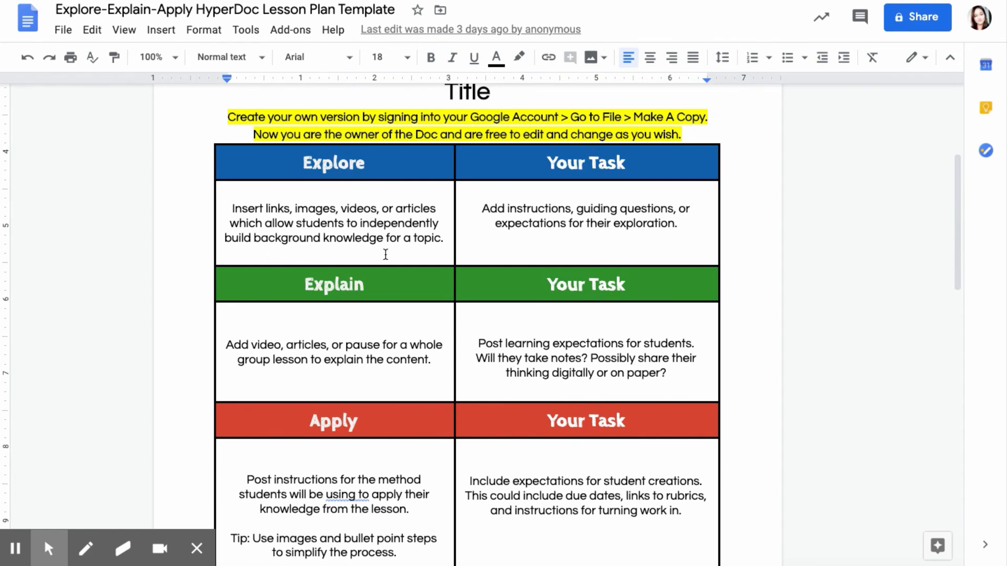
{"action": "scroll", "coordinate": [587, 247], "scroll_direction": "up", "scroll_amount": 2}
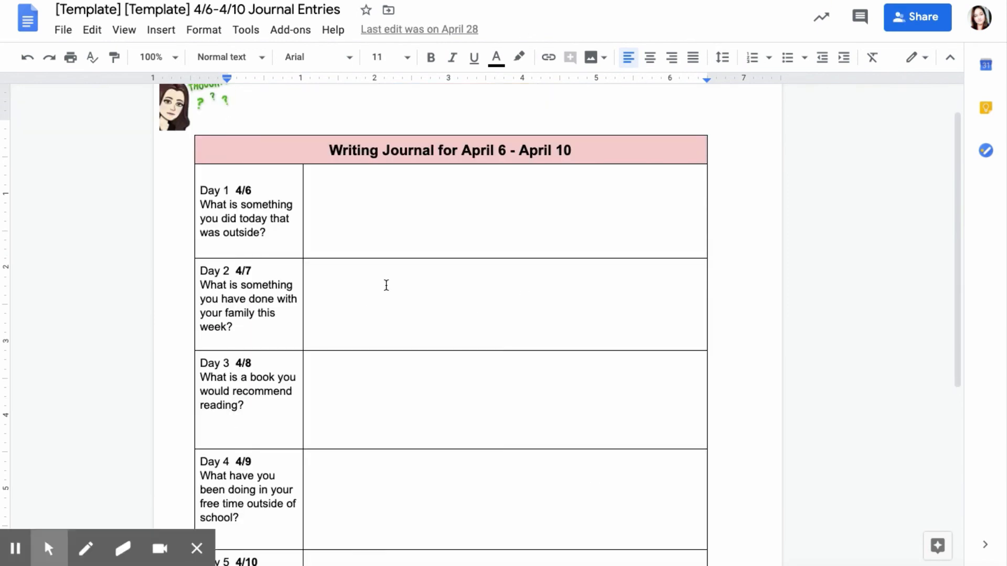
{"action": "scroll", "coordinate": [386, 285], "scroll_direction": "up", "scroll_amount": 1}
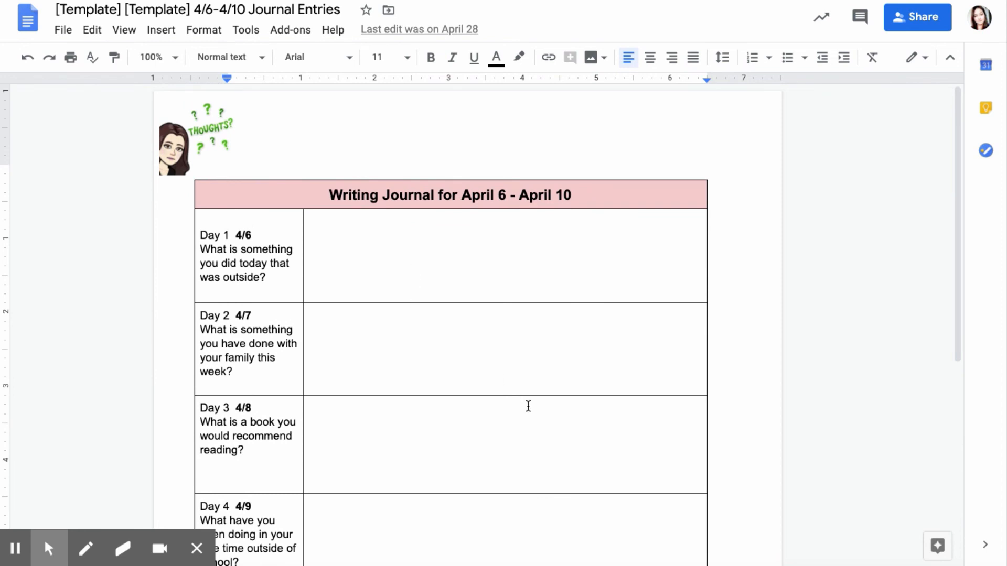
{"action": "scroll", "coordinate": [528, 406], "scroll_direction": "down", "scroll_amount": 1}
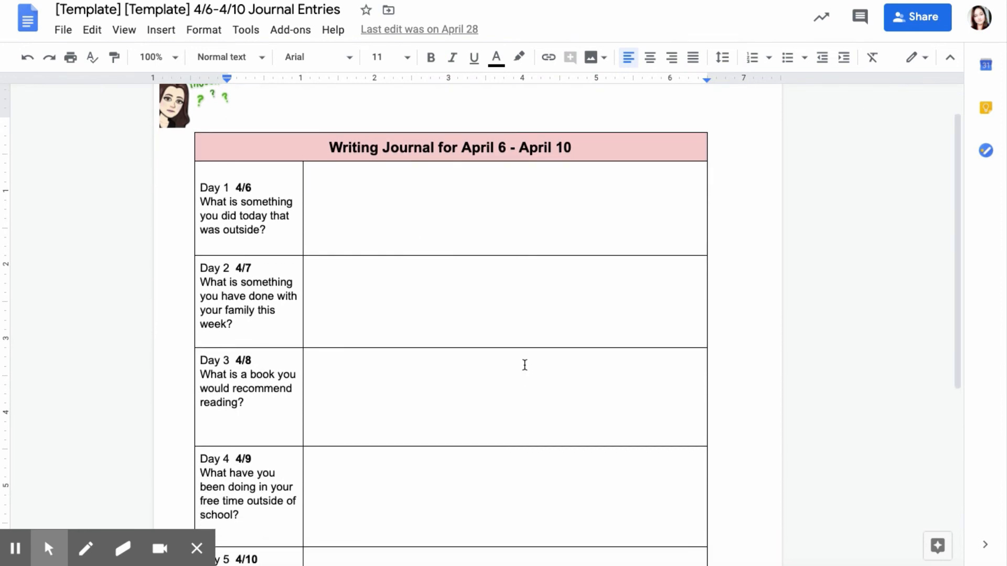
{"action": "scroll", "coordinate": [525, 364], "scroll_direction": "down", "scroll_amount": 2}
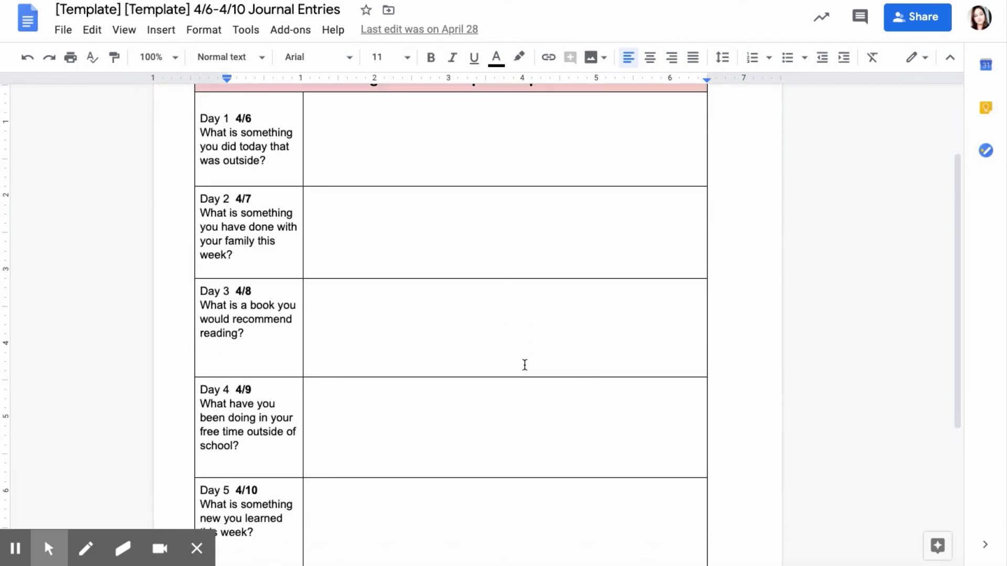
{"action": "scroll", "coordinate": [525, 365], "scroll_direction": "down", "scroll_amount": 3}
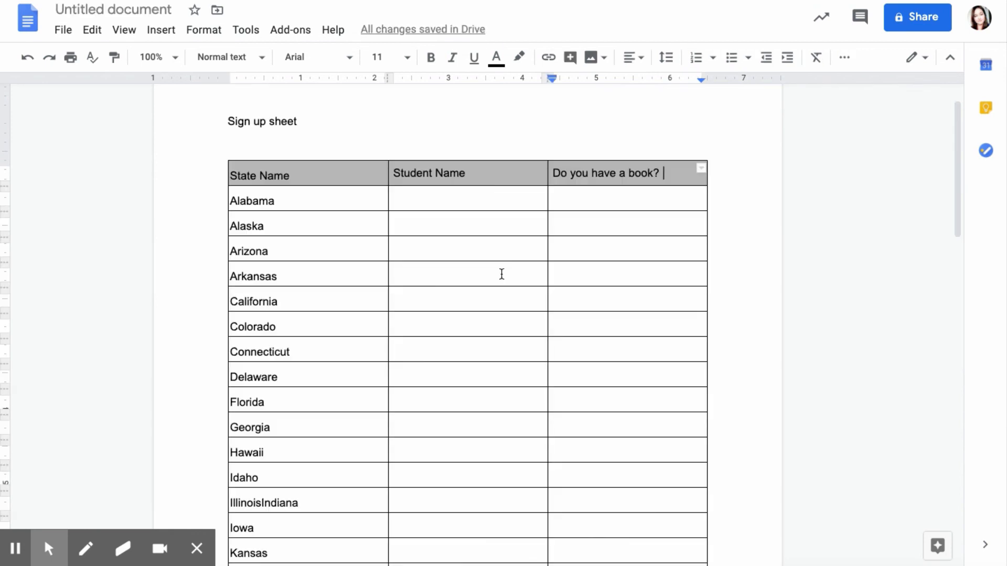
Scroll the Cornell Notes template and place the cursor in its notetaking column.
{"action": "scroll", "coordinate": [499, 273], "scroll_direction": "down", "scroll_amount": 1}
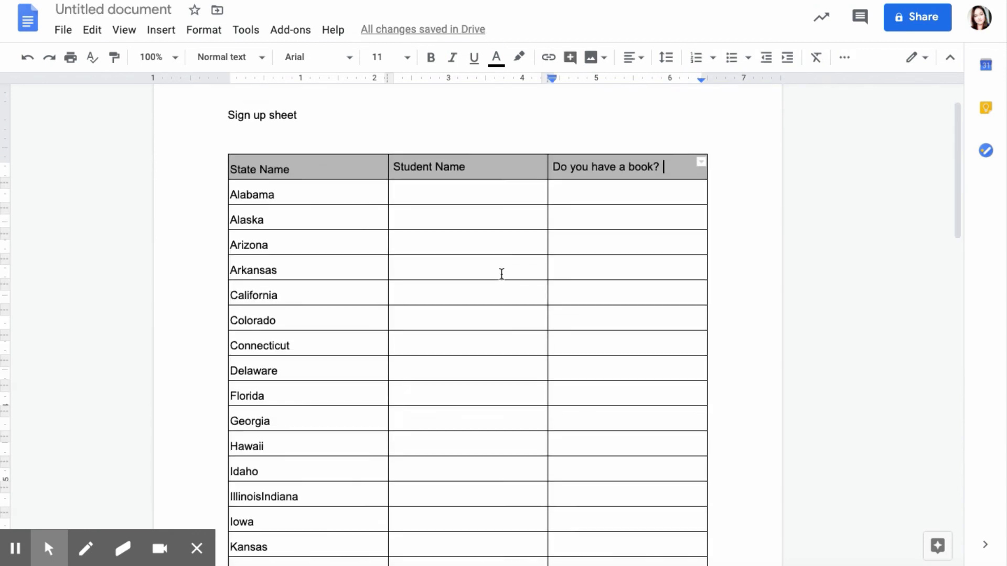
{"action": "scroll", "coordinate": [501, 274], "scroll_direction": "down", "scroll_amount": 1}
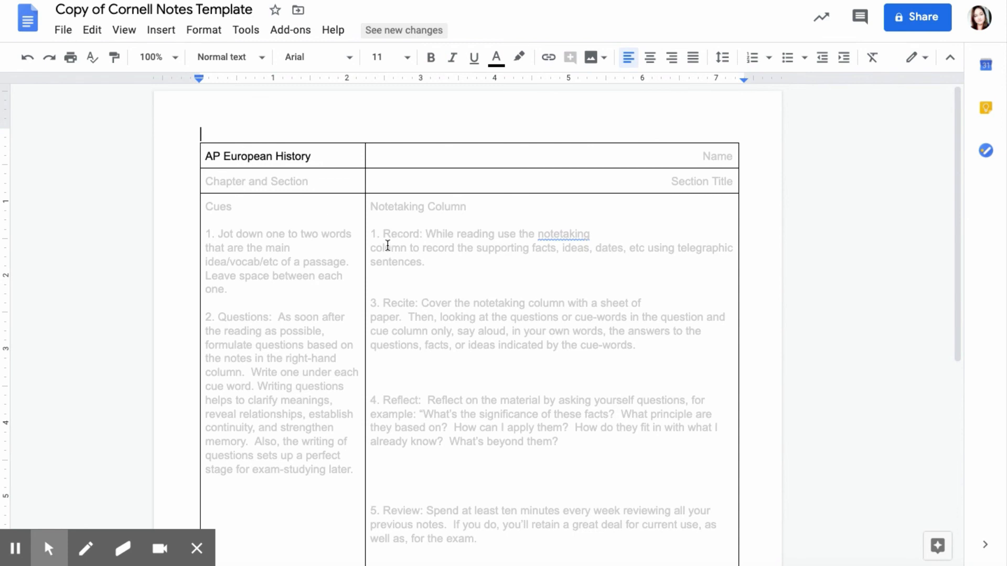
{"action": "left_click", "coordinate": [415, 233]}
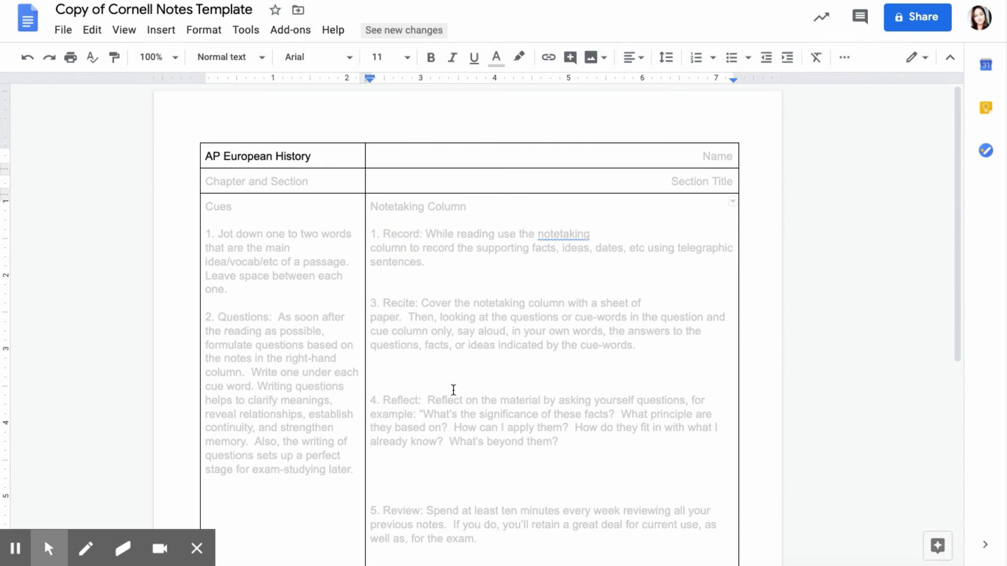
Scroll further, then open and close the Explore panel of suggested topics and images.
{"action": "scroll", "coordinate": [453, 391], "scroll_direction": "down", "scroll_amount": 1}
{"action": "scroll", "coordinate": [453, 391], "scroll_direction": "down", "scroll_amount": 6}
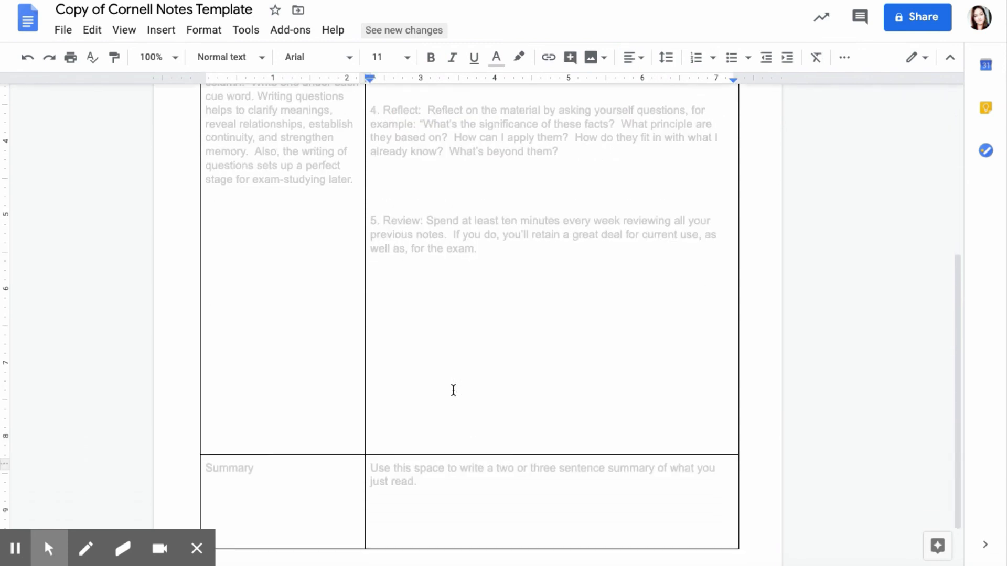
{"action": "scroll", "coordinate": [454, 390], "scroll_direction": "down", "scroll_amount": 1}
{"action": "scroll", "coordinate": [454, 390], "scroll_direction": "up", "scroll_amount": 7}
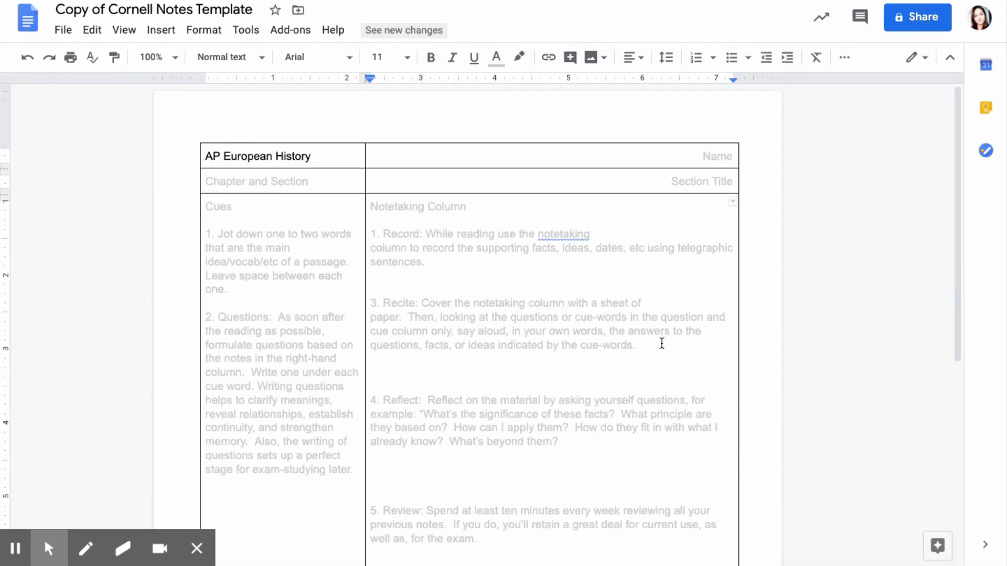
{"action": "left_click", "coordinate": [937, 546]}
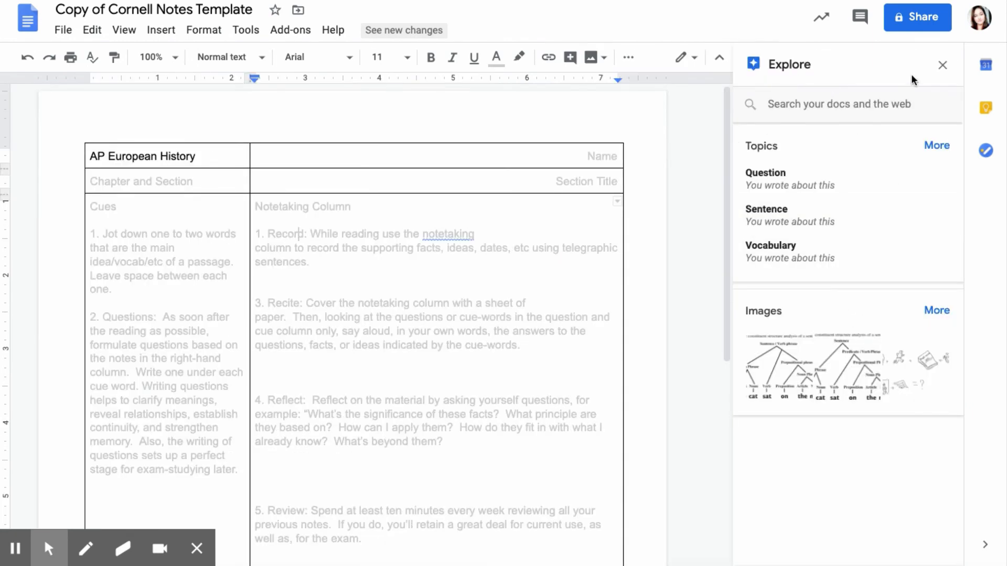
{"action": "left_click", "coordinate": [944, 67]}
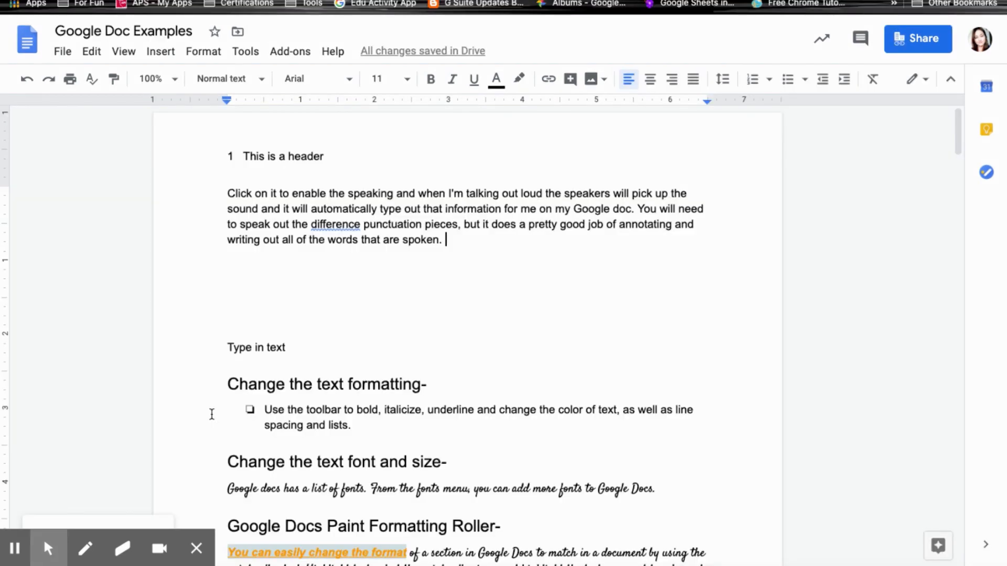